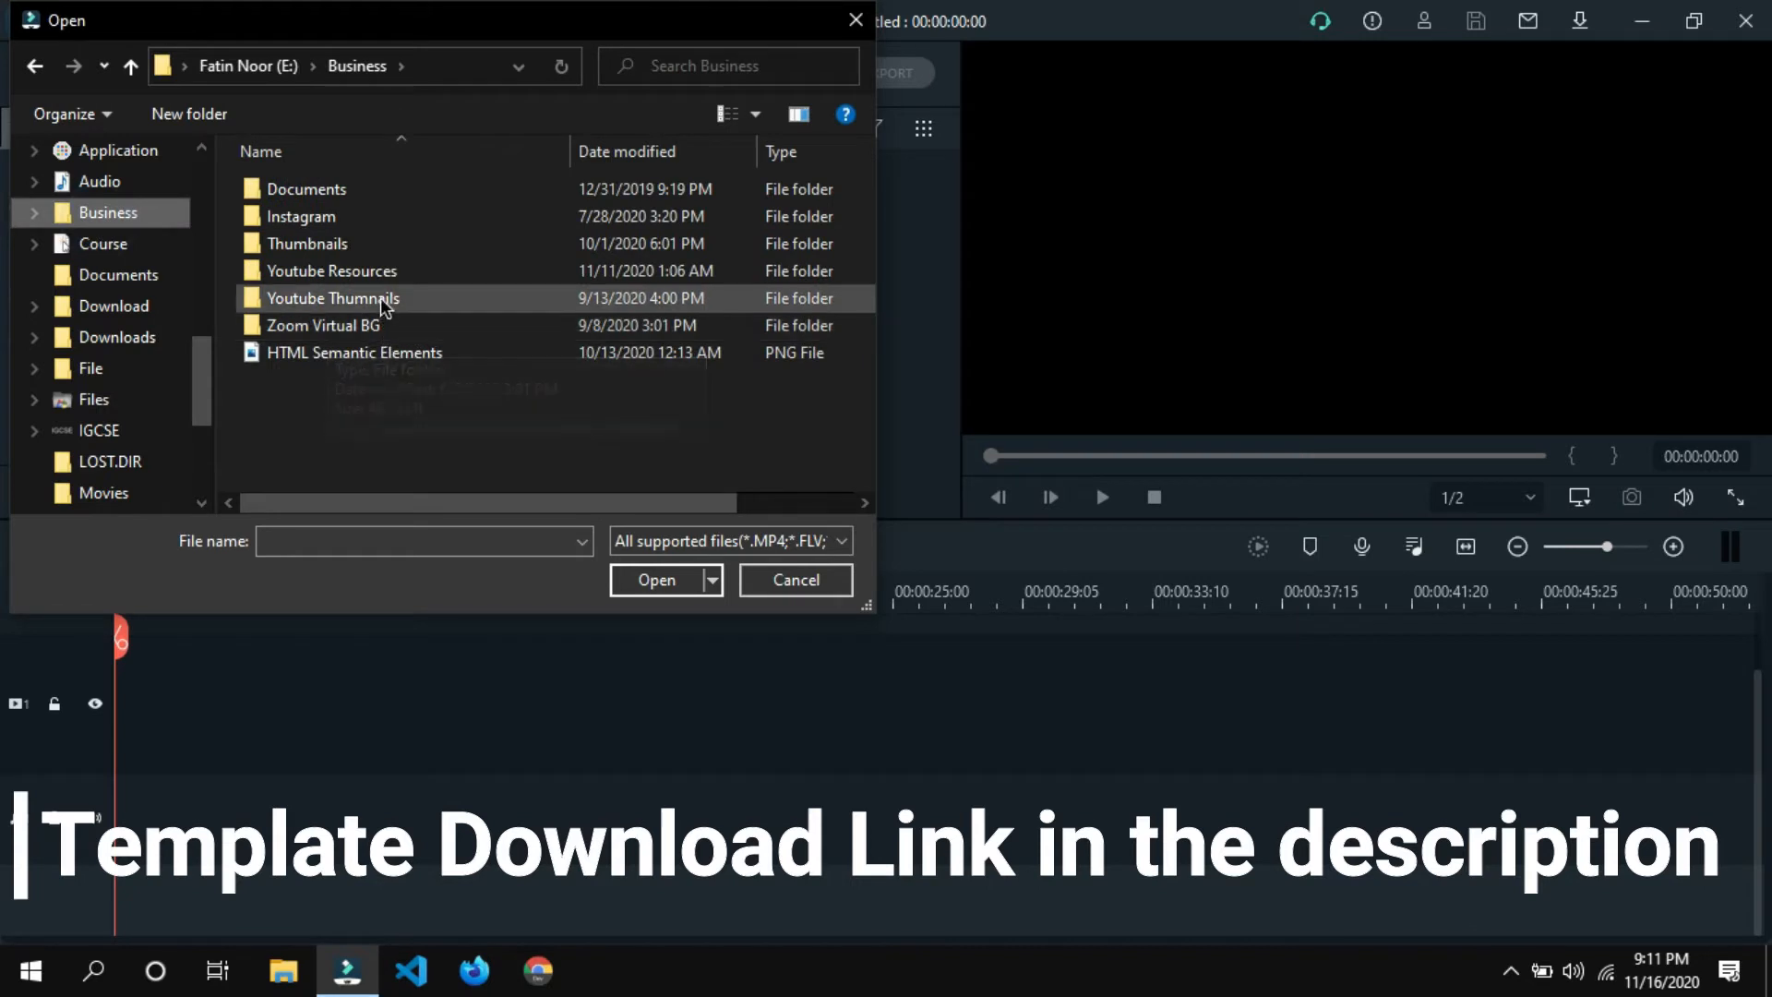
Import the Animated_Subscribe_Button_Green_screen video from Youtube Resources > Utilities > Green Screen into the project media.
double_click(374, 279)
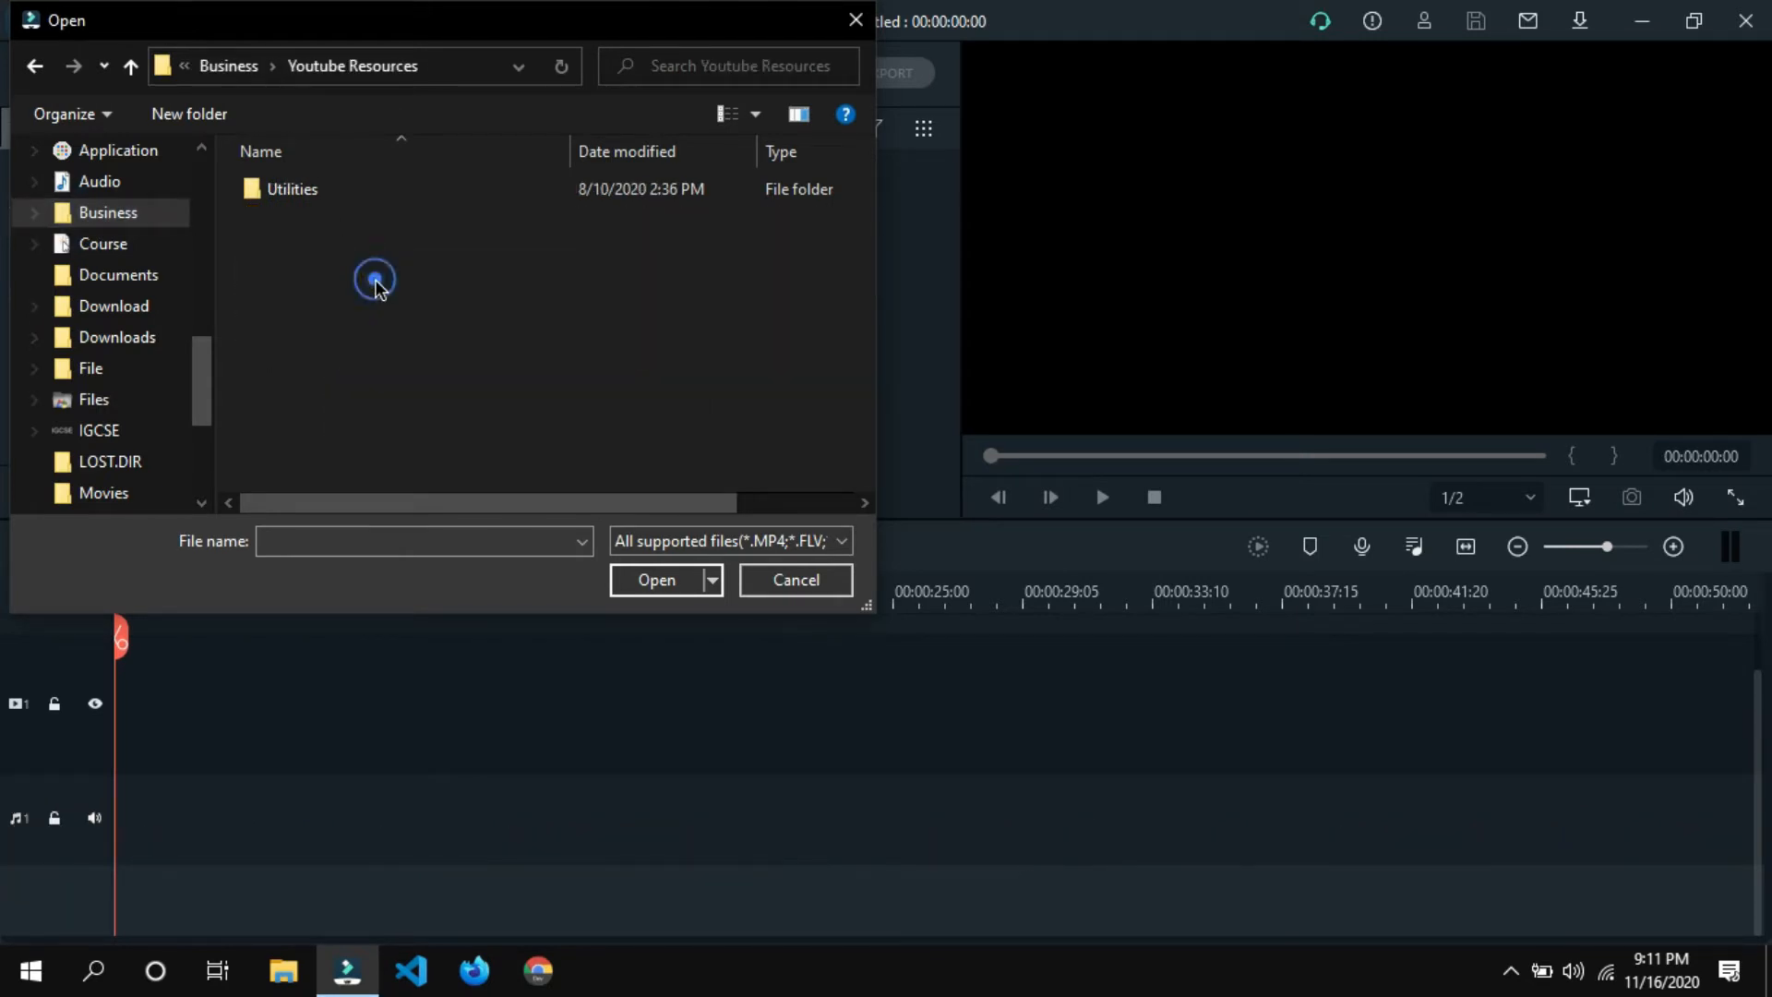
double_click(347, 190)
double_click(334, 190)
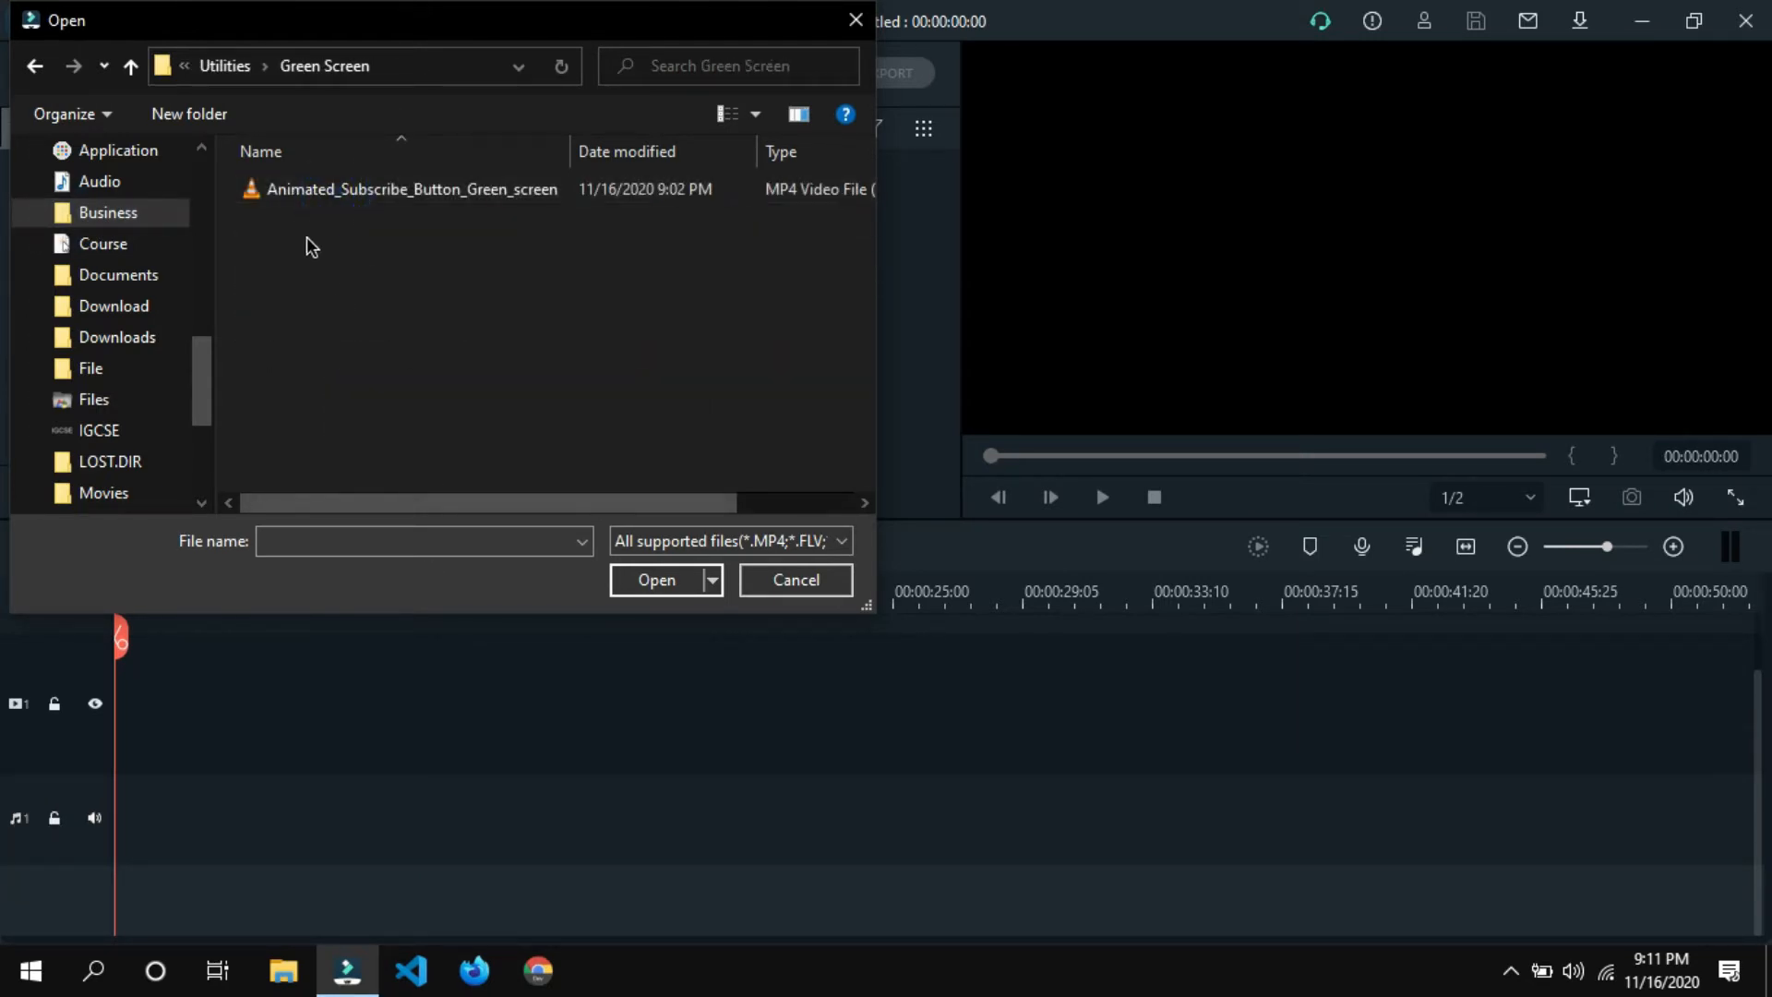
double_click(314, 195)
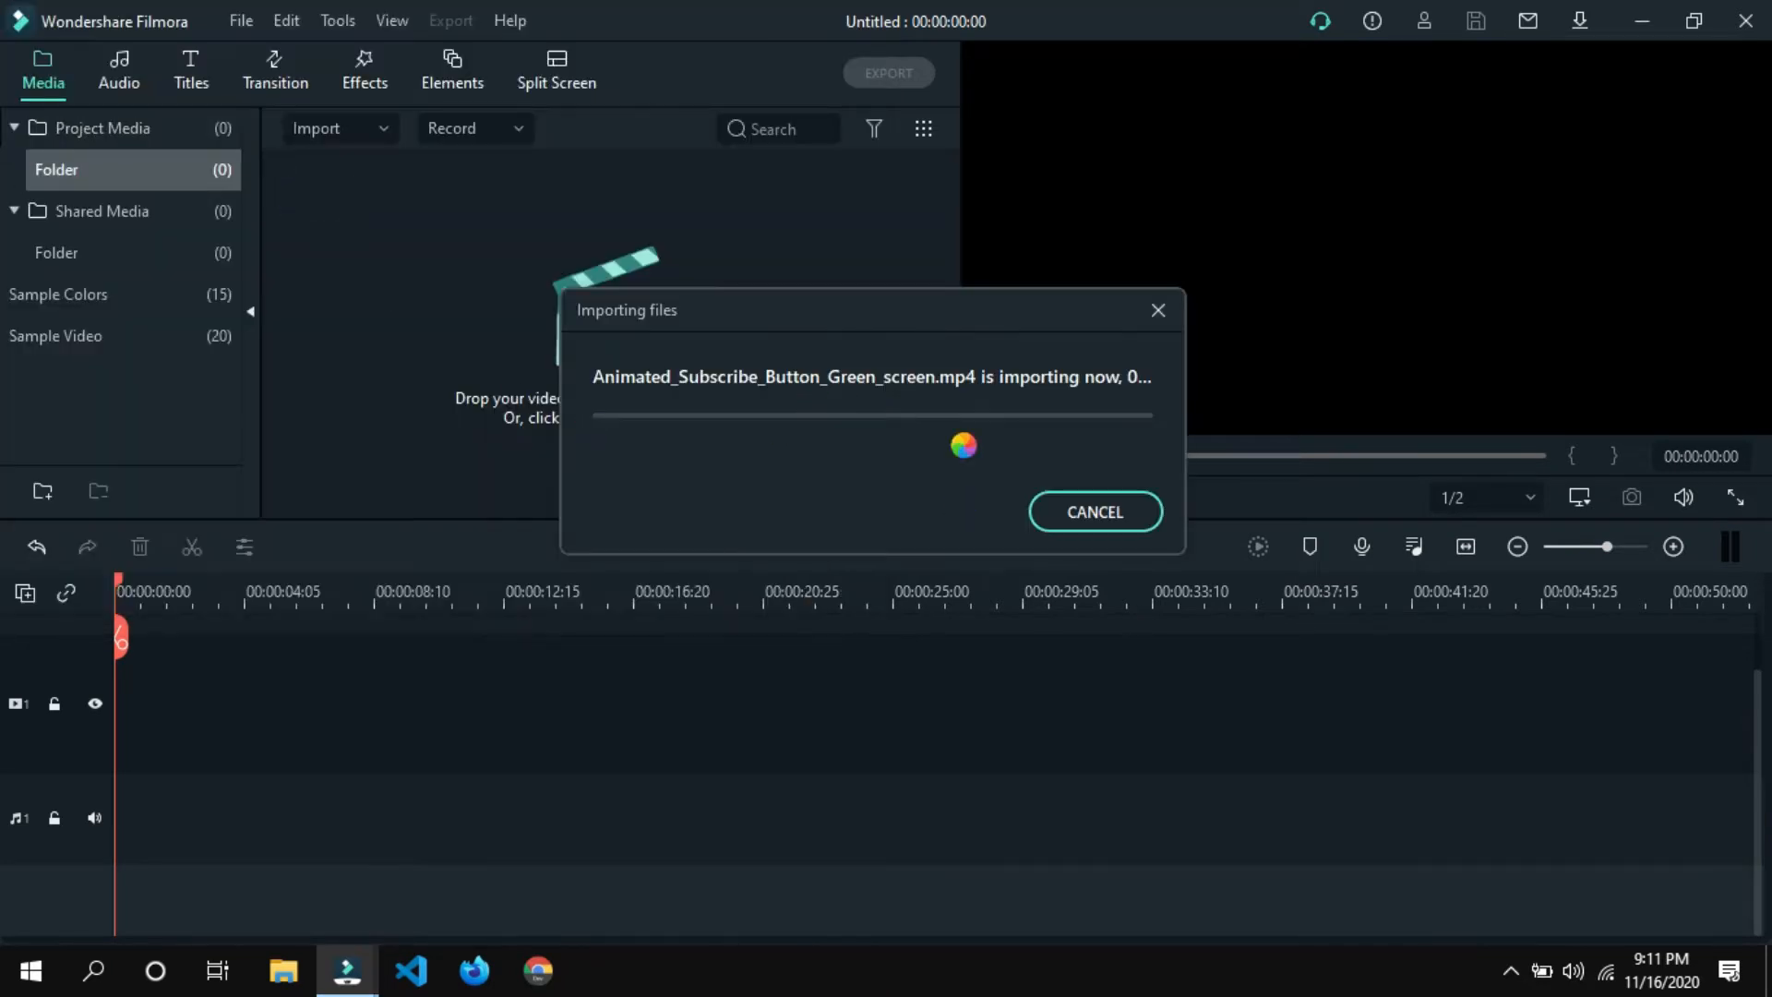
Place the green-screen subscribe video at the start of video track 1, keeping the project settings of 1920 x 1080 30fps.
left_click(1102, 498)
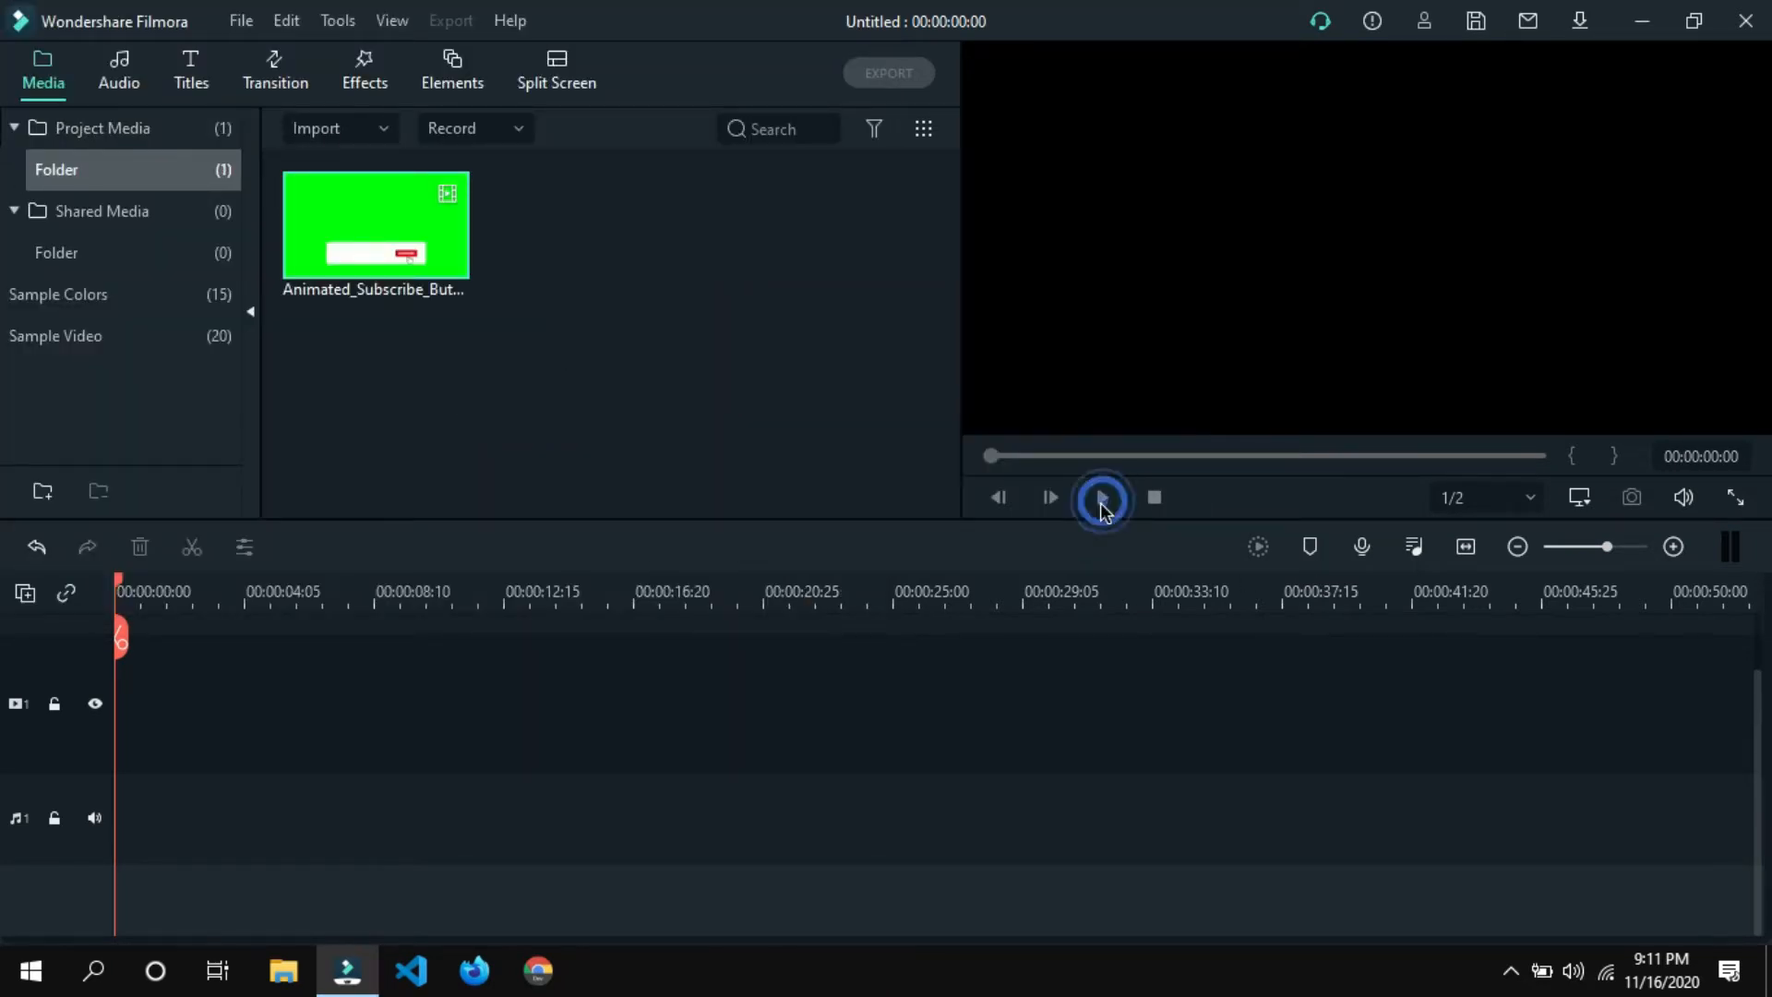
left_click_drag(328, 249, 53, 714)
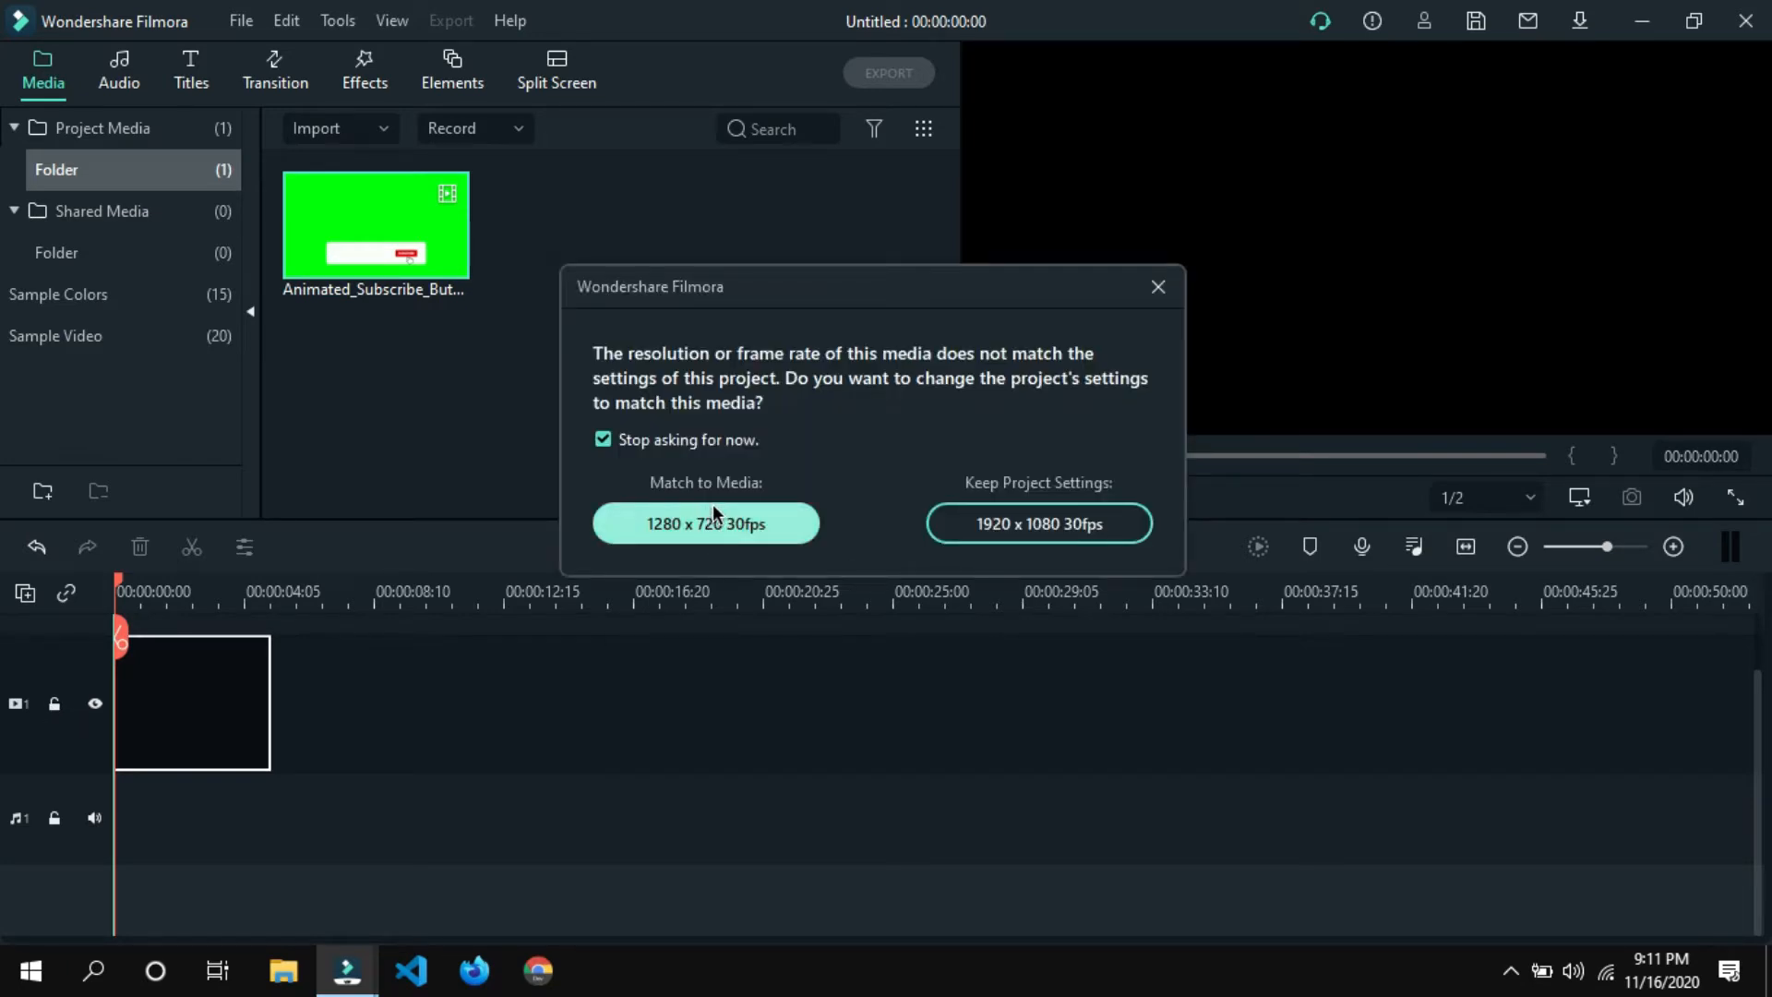
left_click(1034, 523)
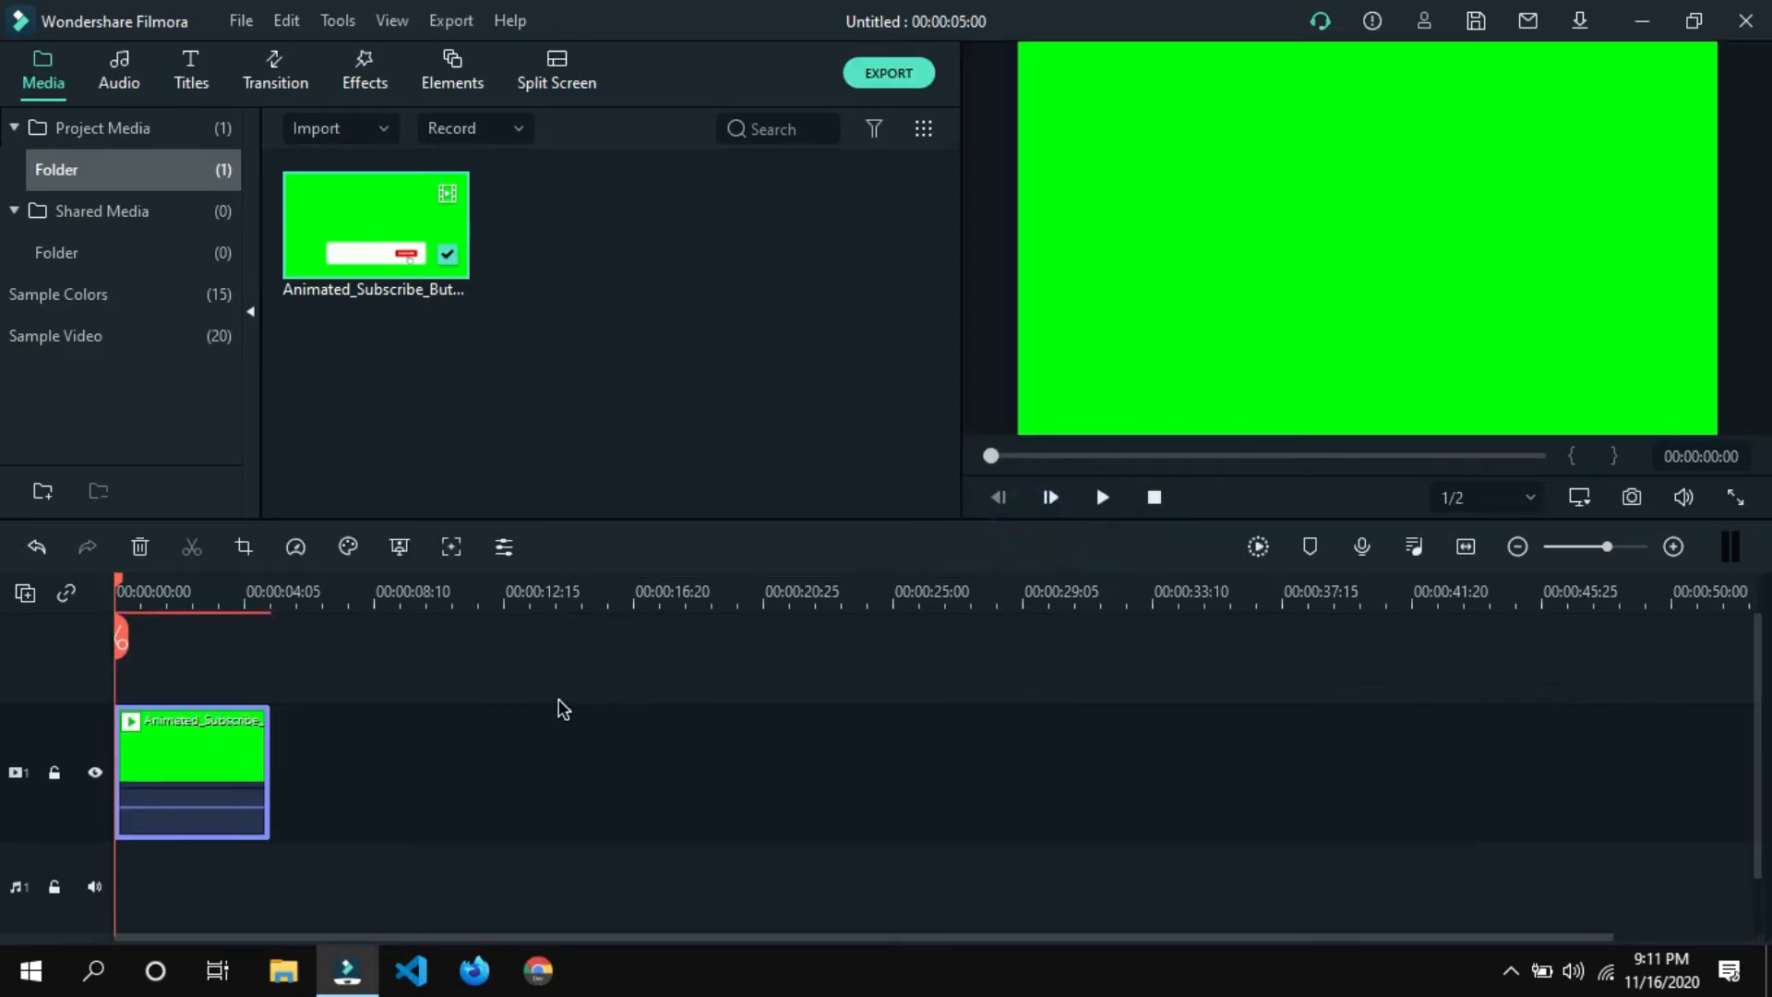
Play the green-screen clip through and render the timeline preview for smoother playback.
key("space")
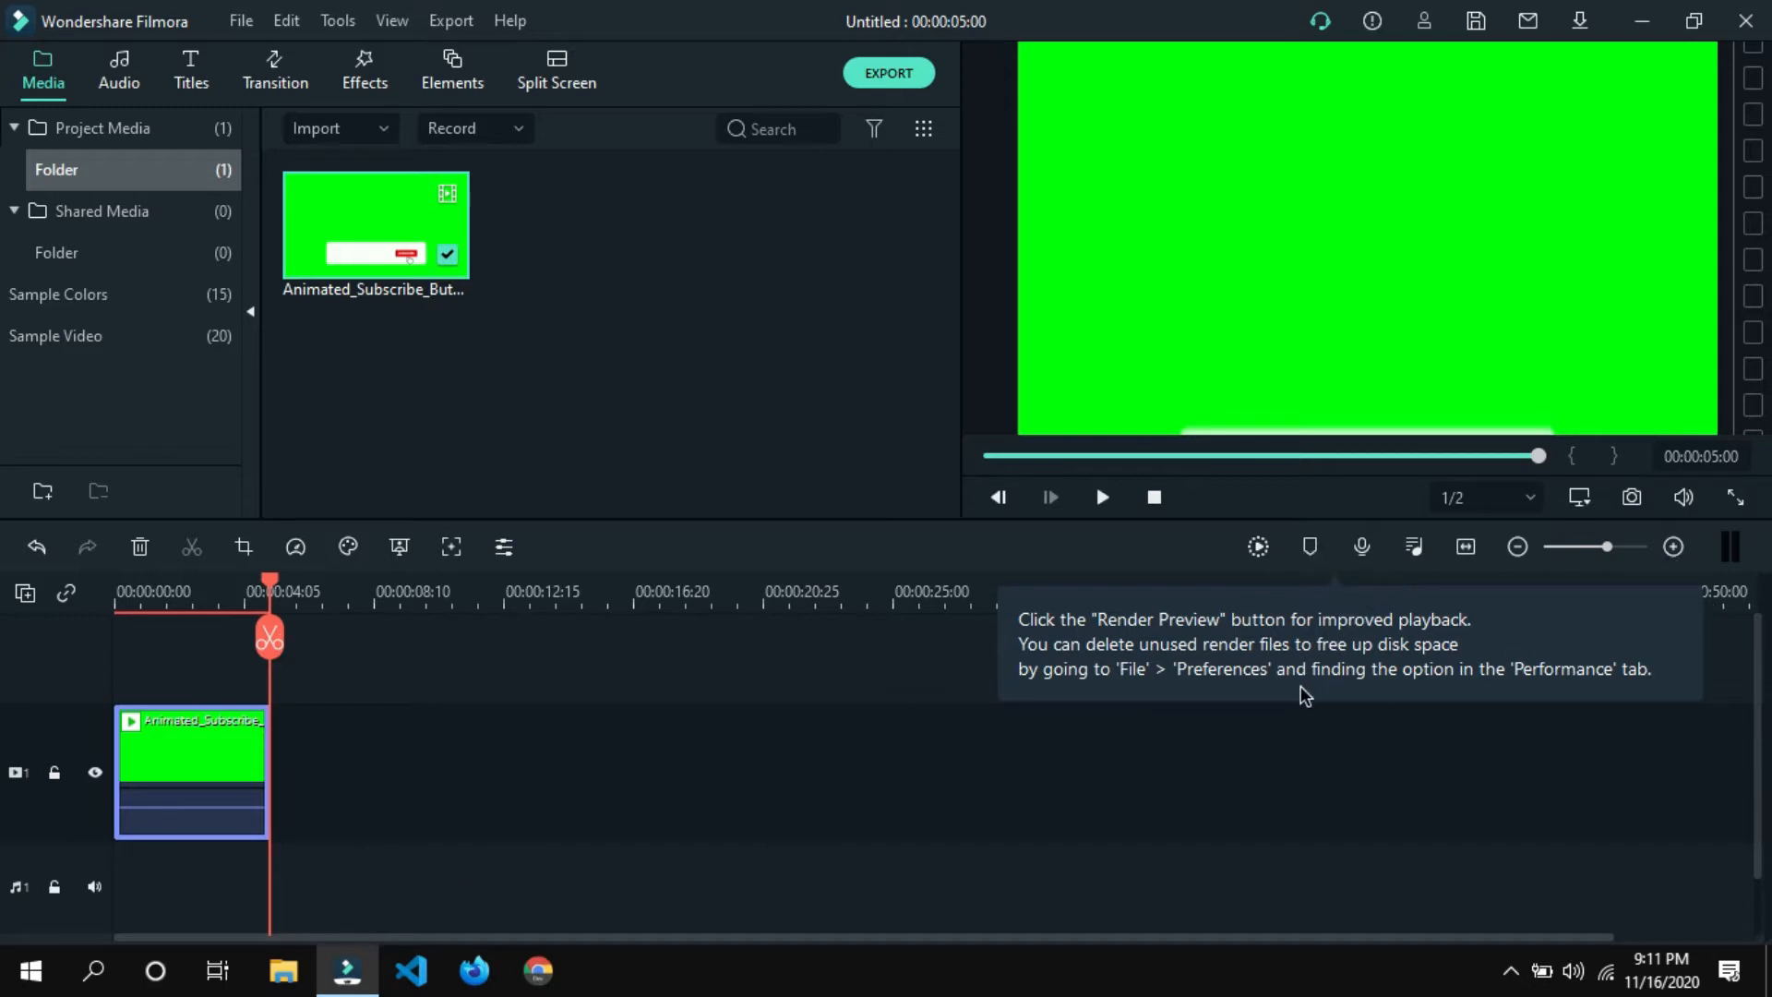
left_click(1256, 554)
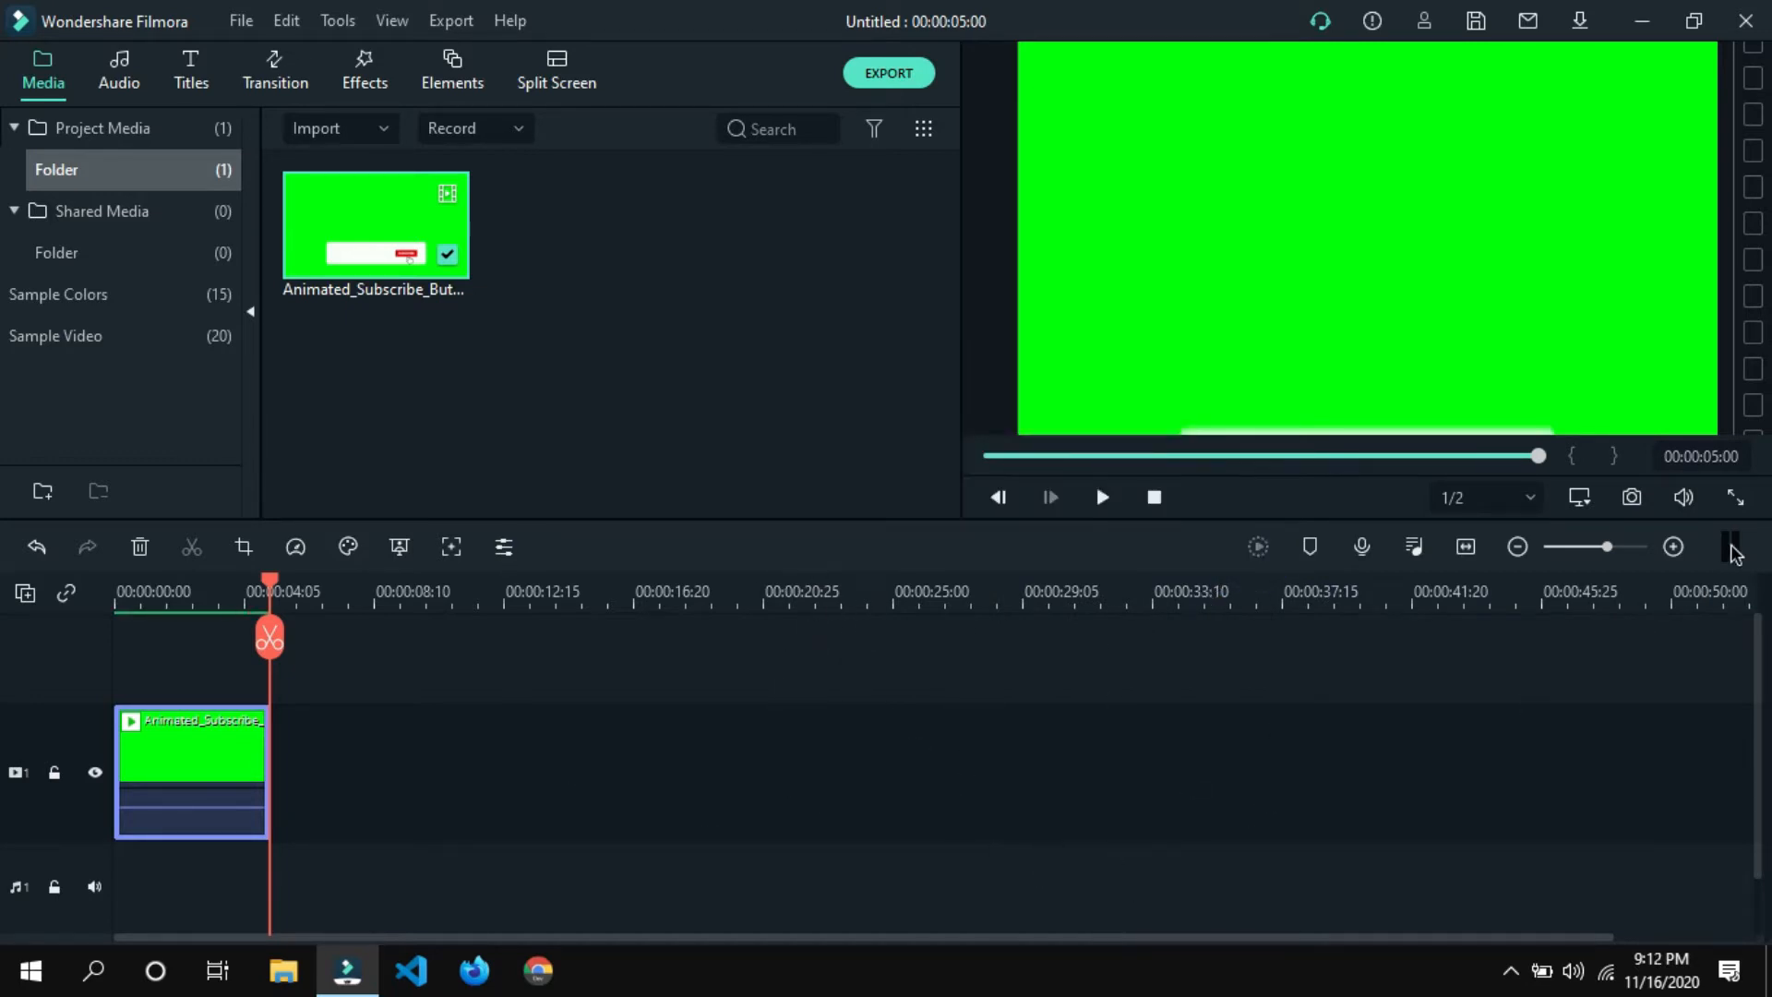
Play the opening of the enlarged green-screen clip to examine when the white subscribe bar comes up.
left_click(1667, 550)
left_click(1667, 549)
left_click(1666, 550)
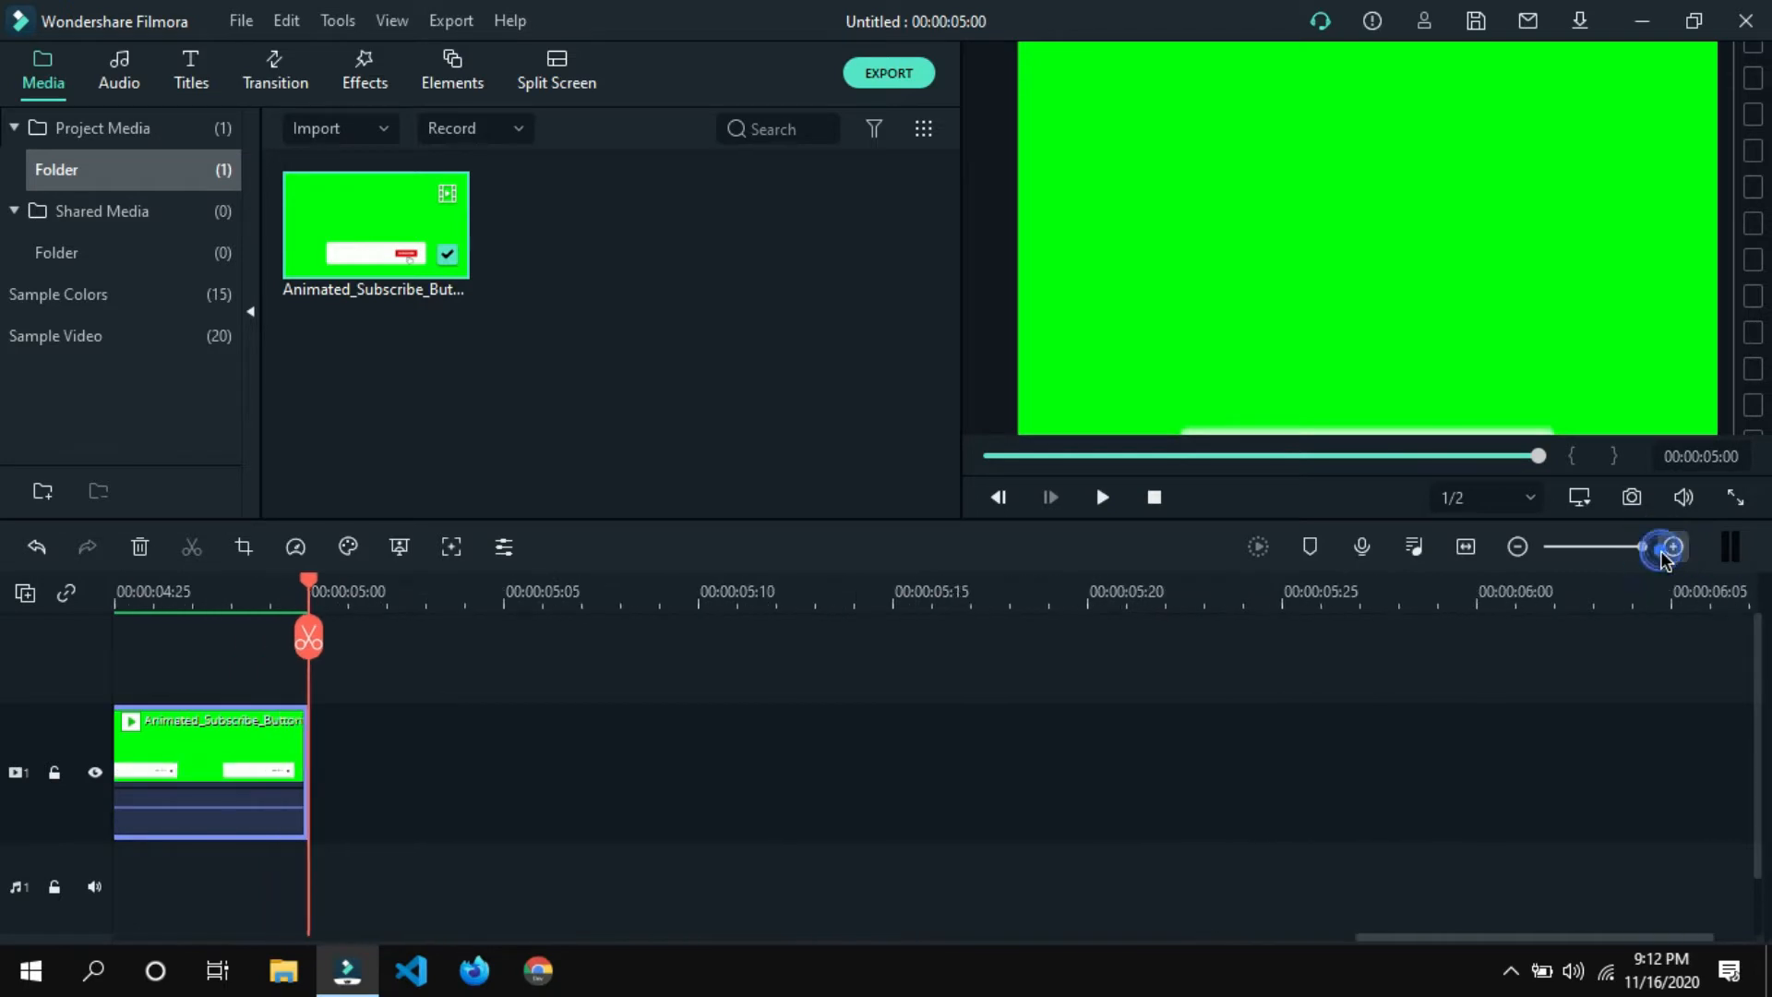
left_click_drag(1507, 937, 266, 937)
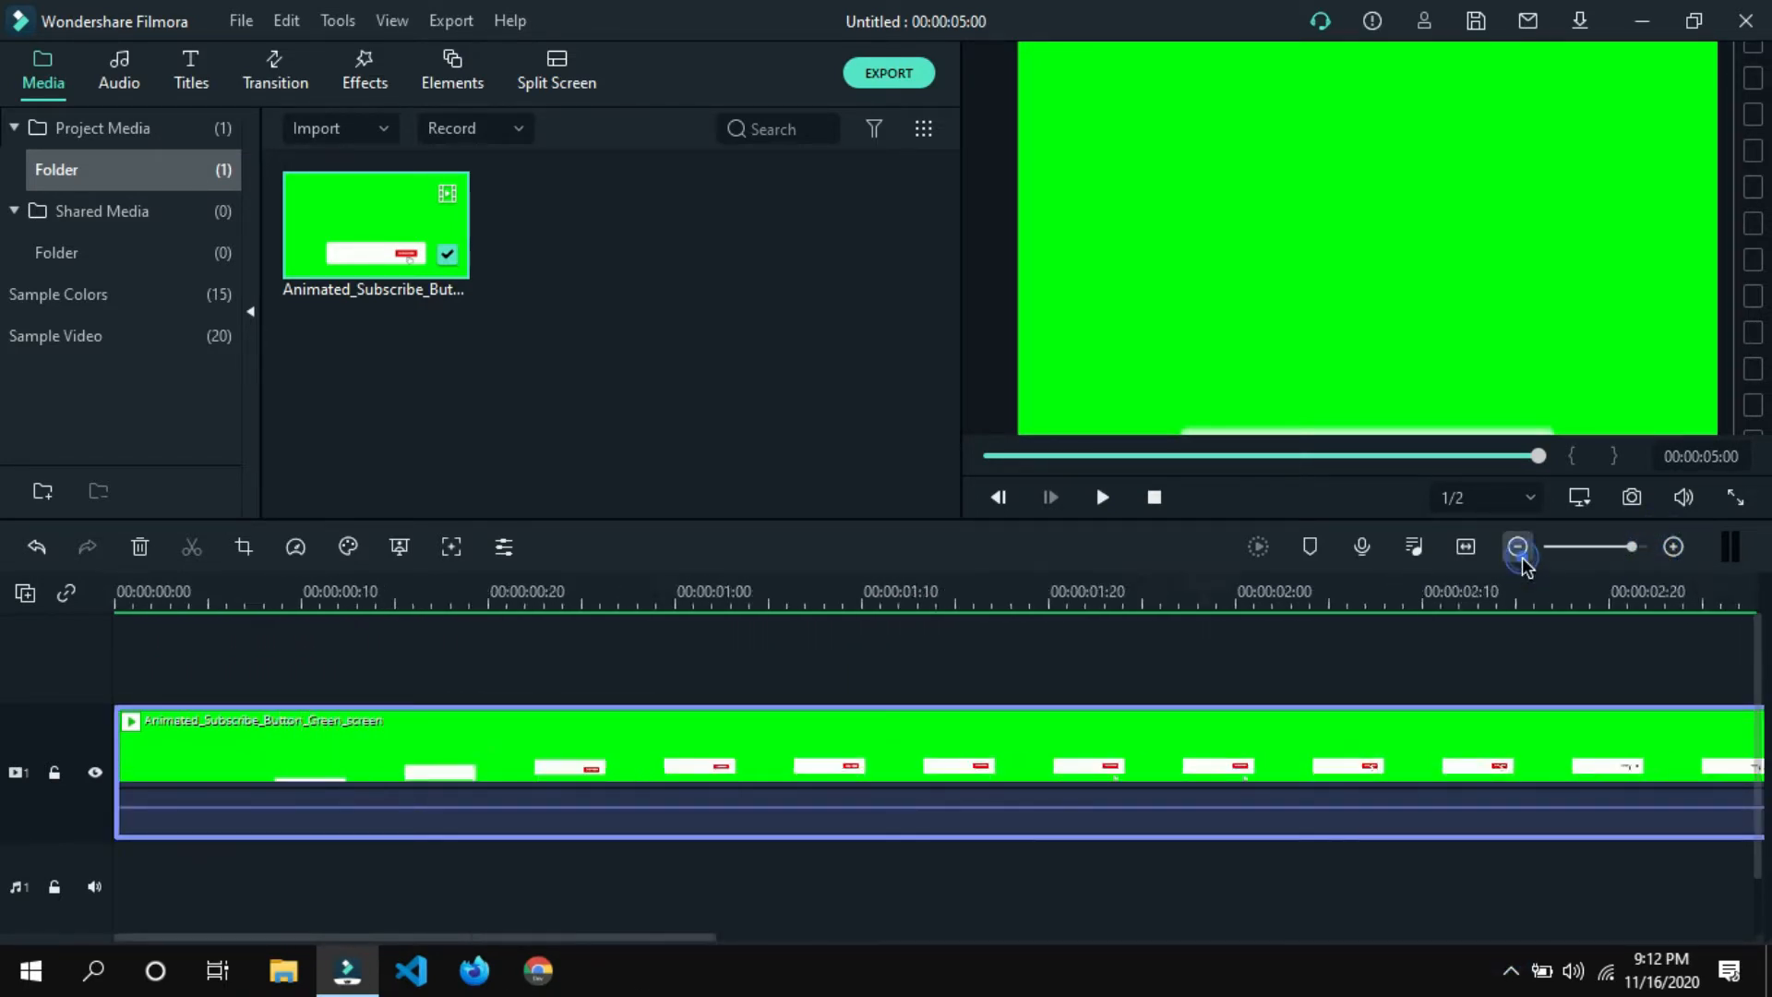
left_click(1517, 546)
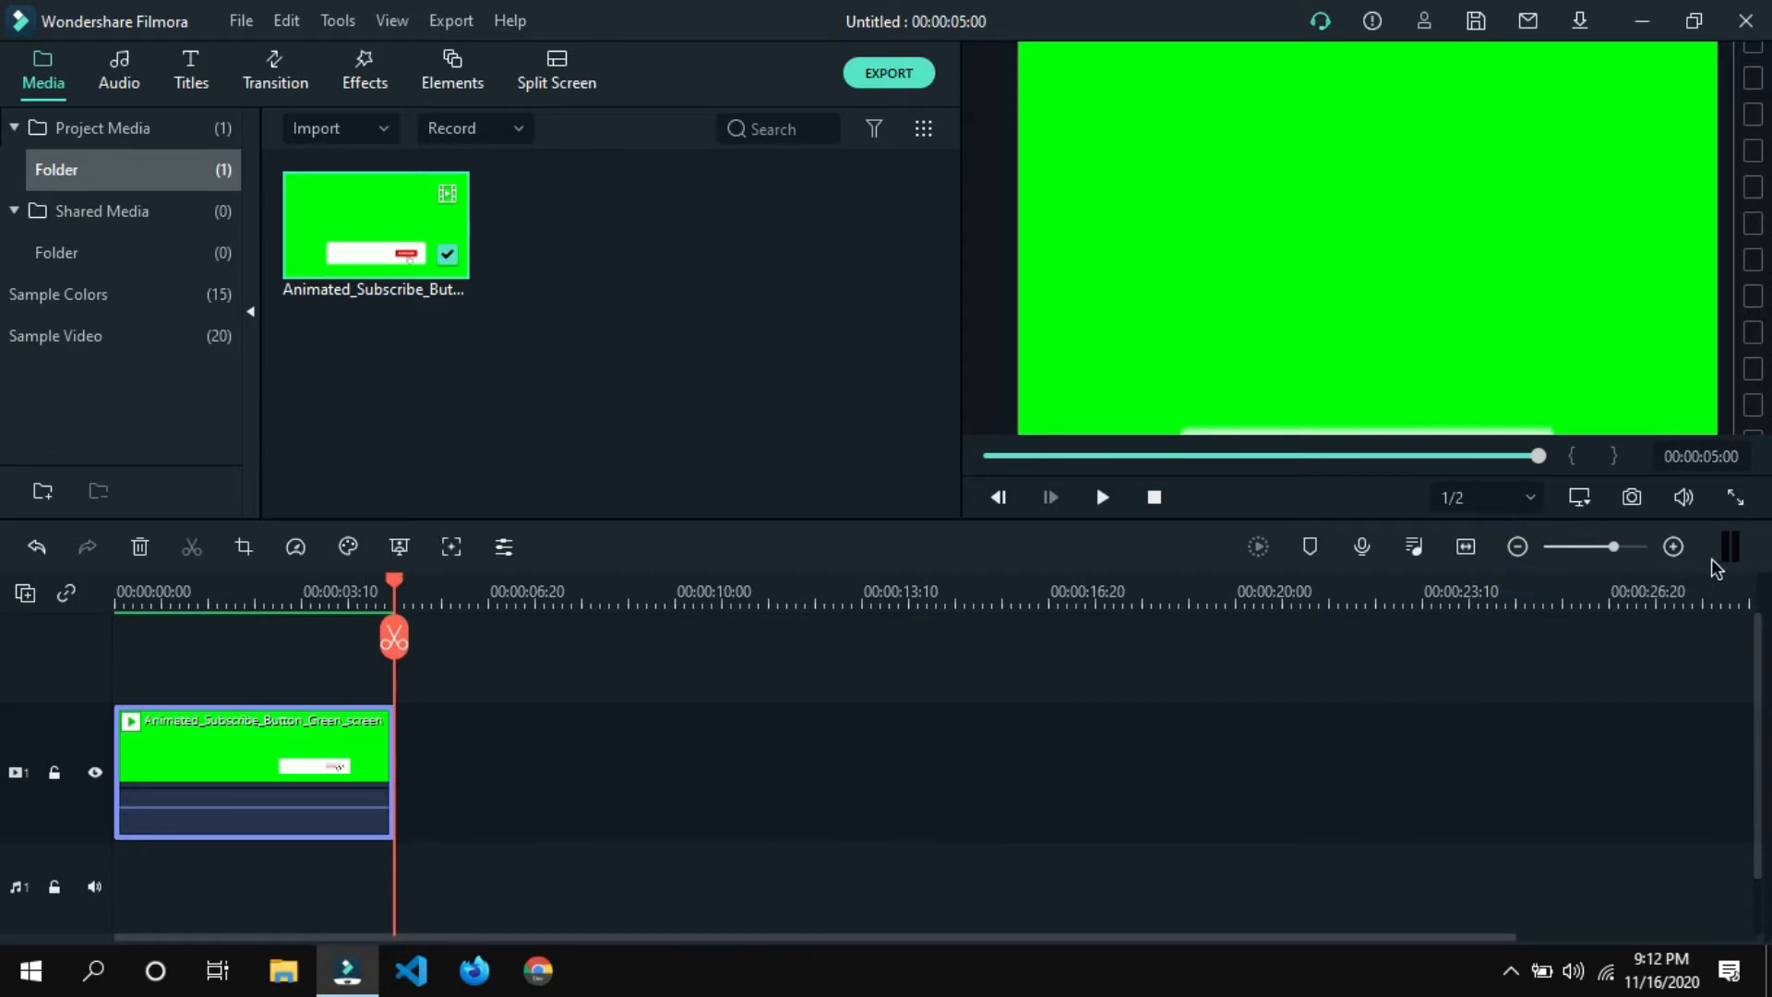
left_click(1673, 546)
left_click(1673, 547)
left_click_drag(882, 935, 696, 936)
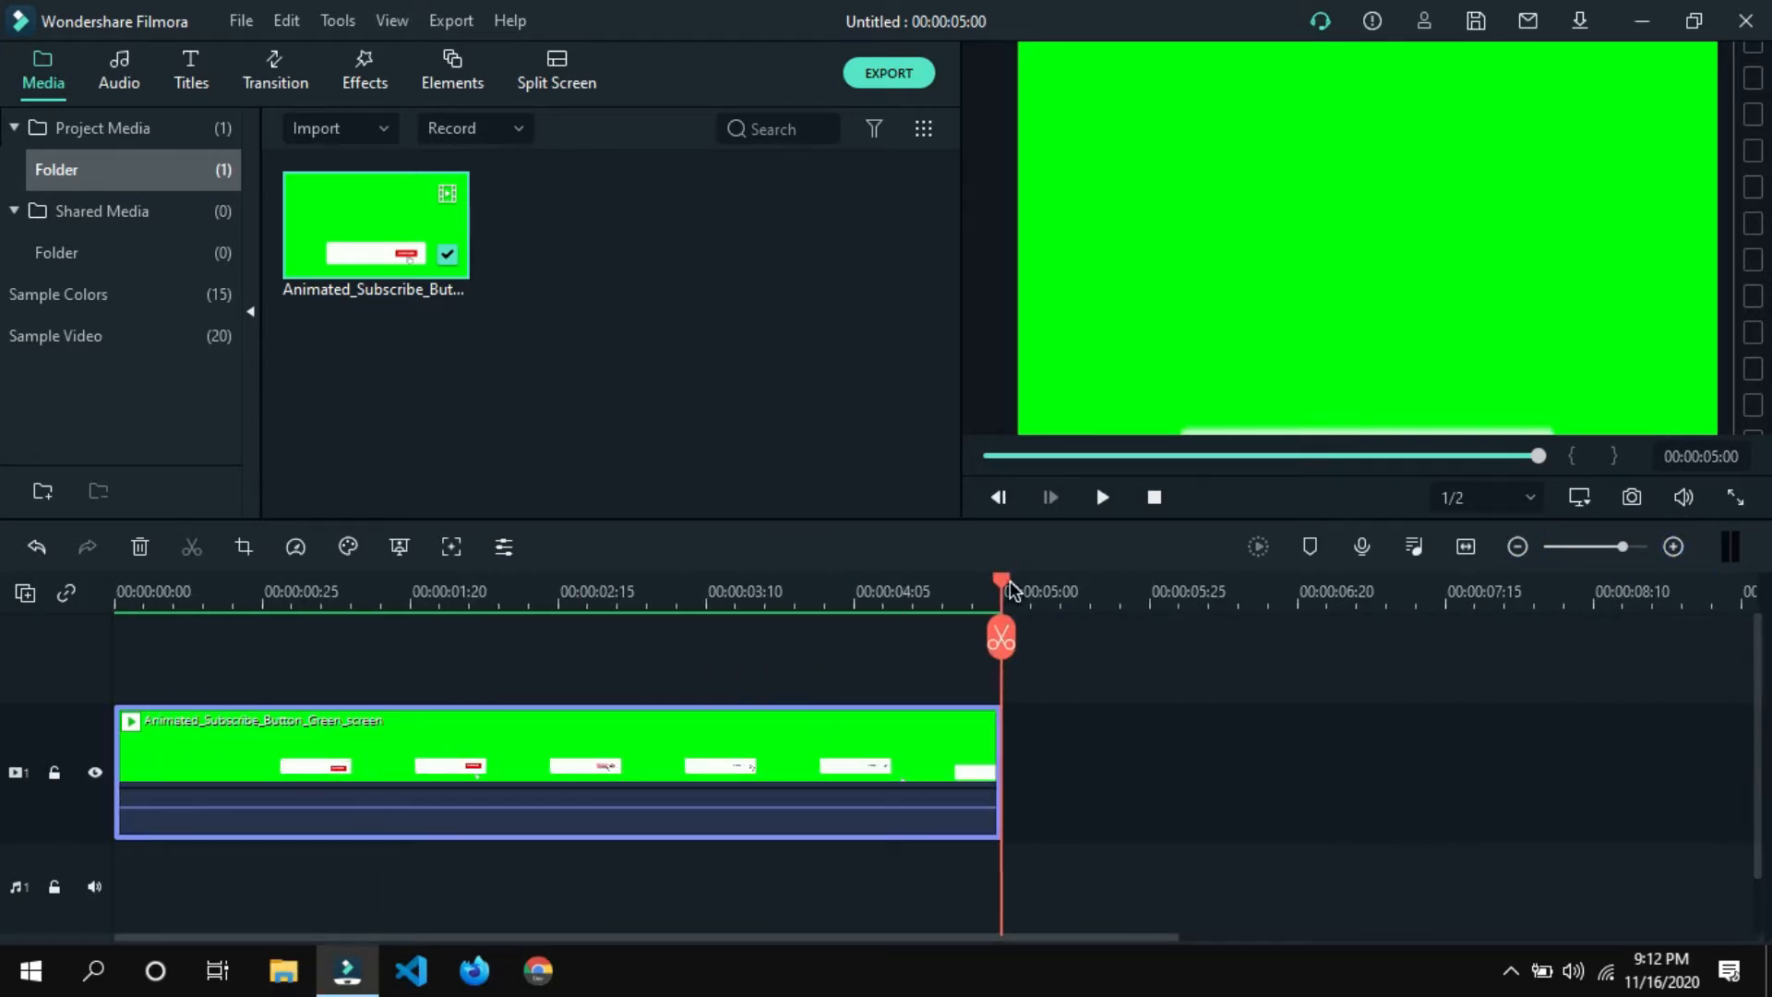
key("space")
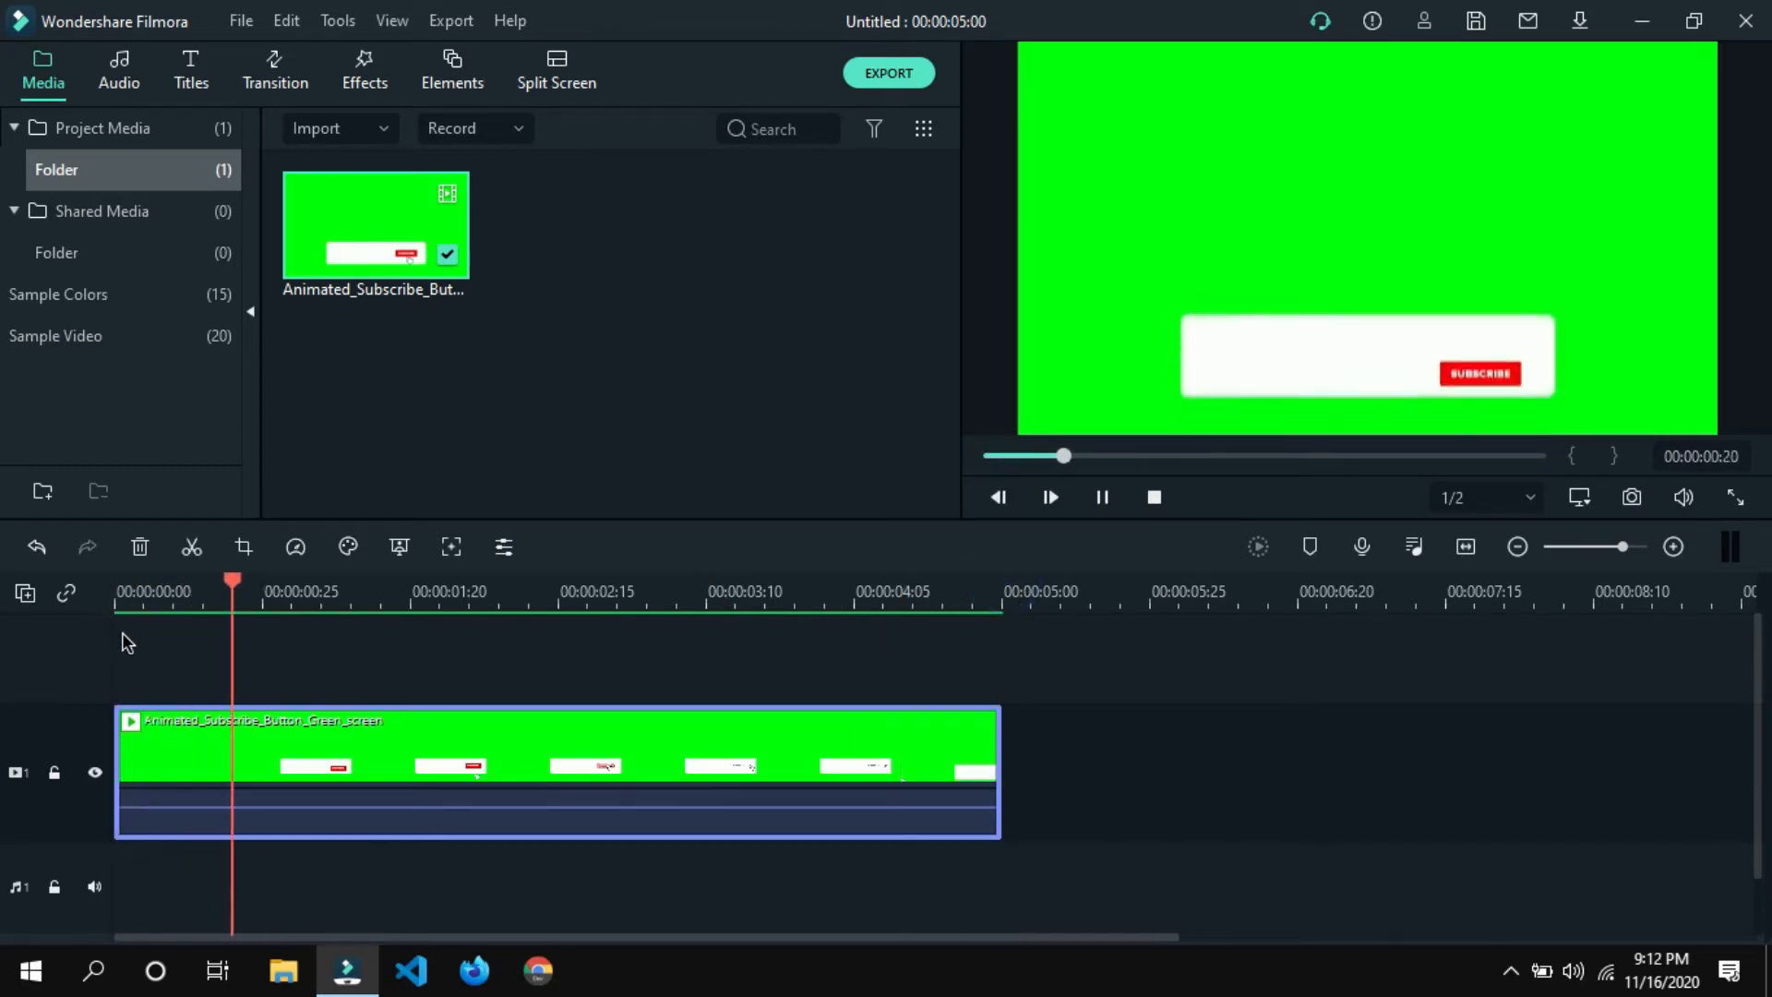
key("space")
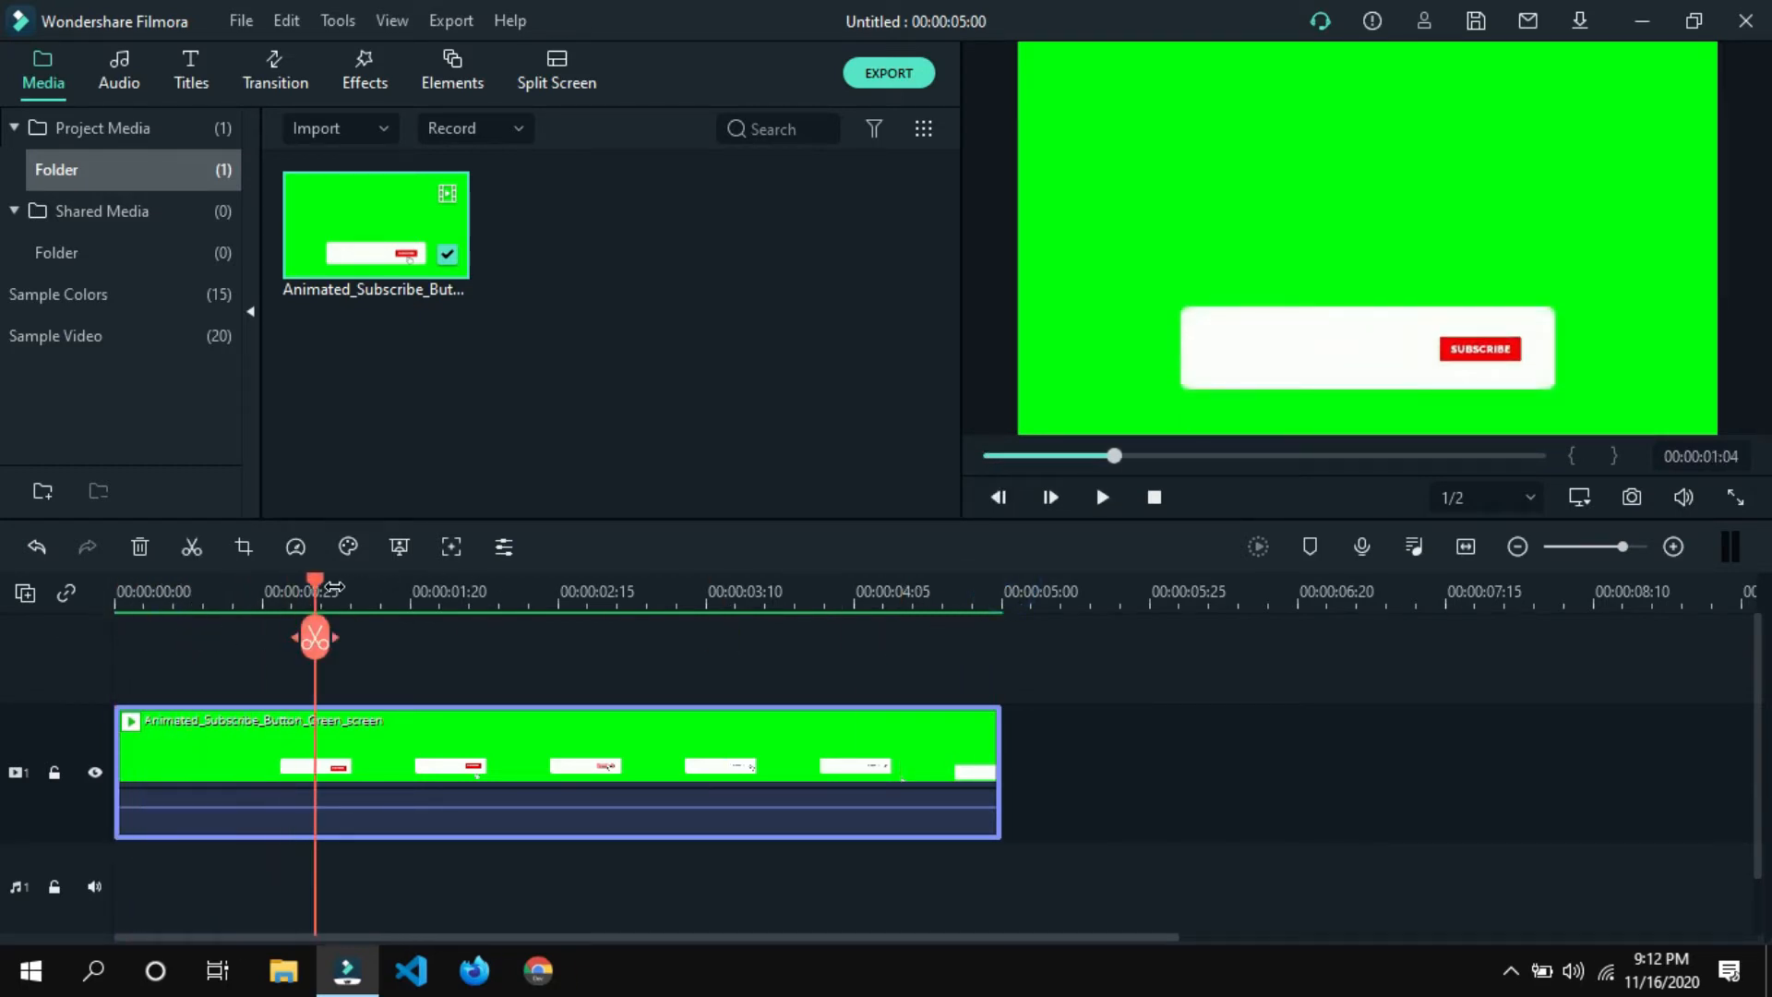
Position the playhead at 00:00:00:27, where the white subscribe bar has risen into place.
left_click_drag(316, 580, 239, 581)
key("Right")
key("Right")
key("Right")
key("Right")
key("Right")
key("Right")
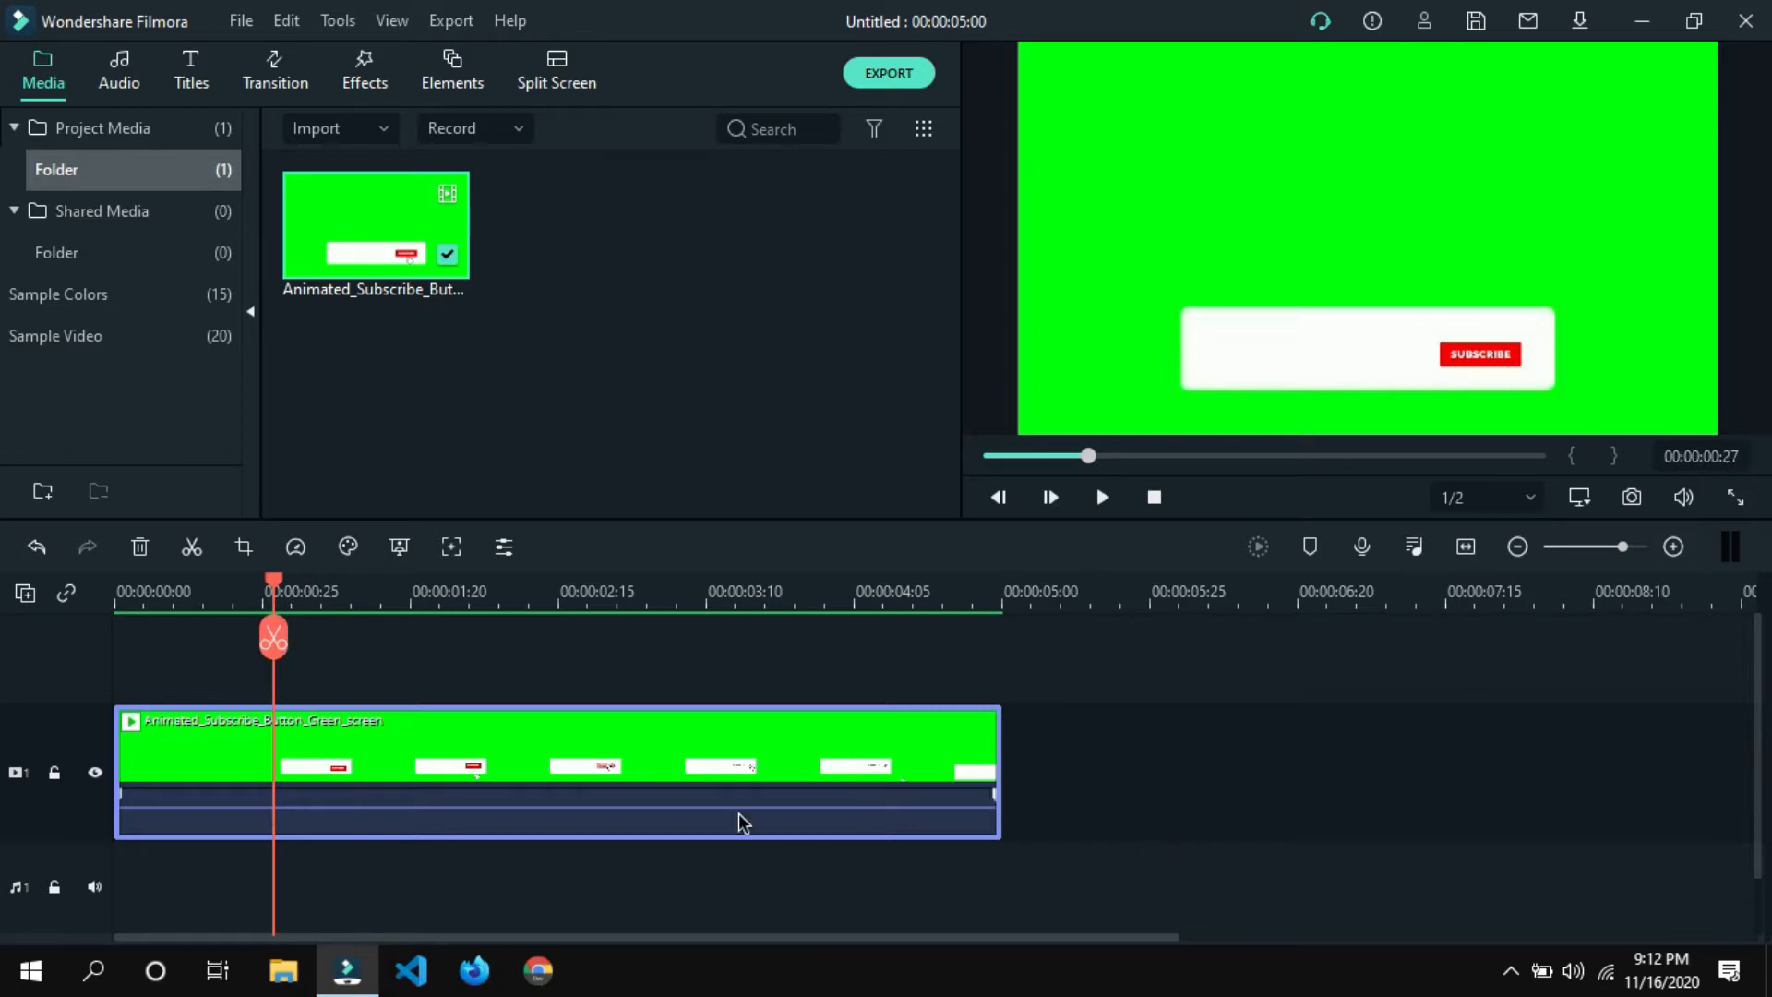
Import the dev_com logo image from the Download > Clients folder into the project media.
double_click(699, 325)
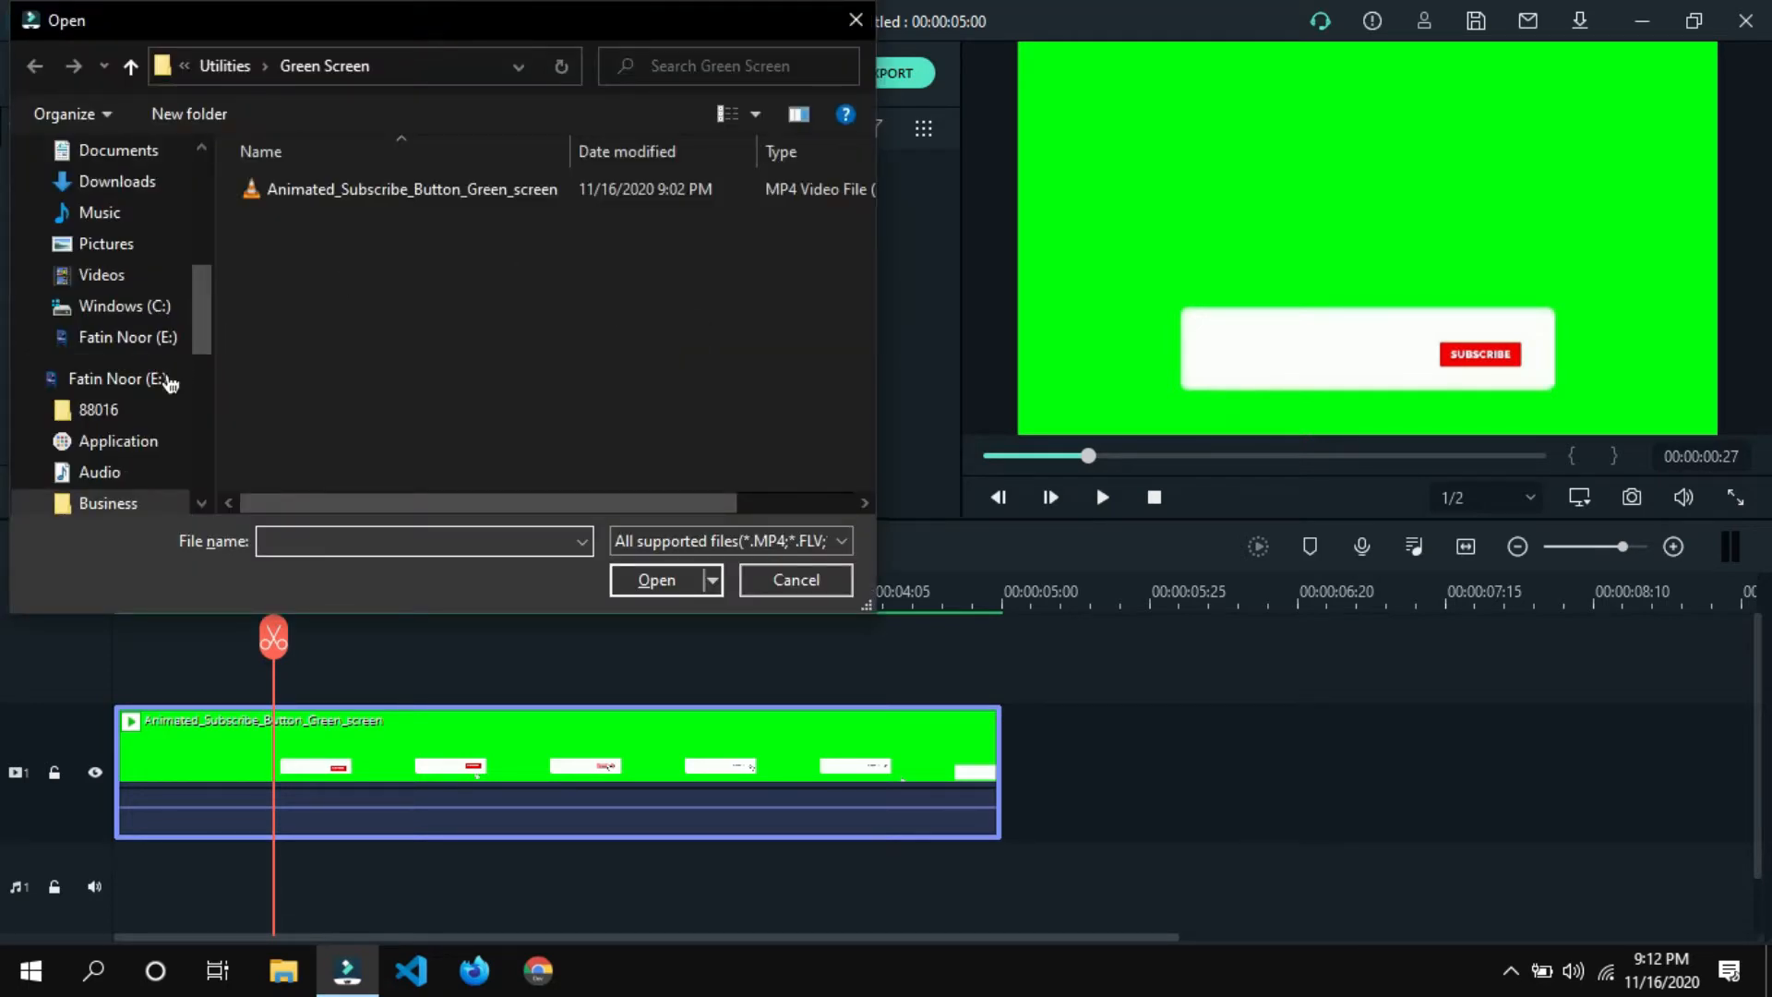
scroll(139, 415, "down", 5)
left_click(123, 386)
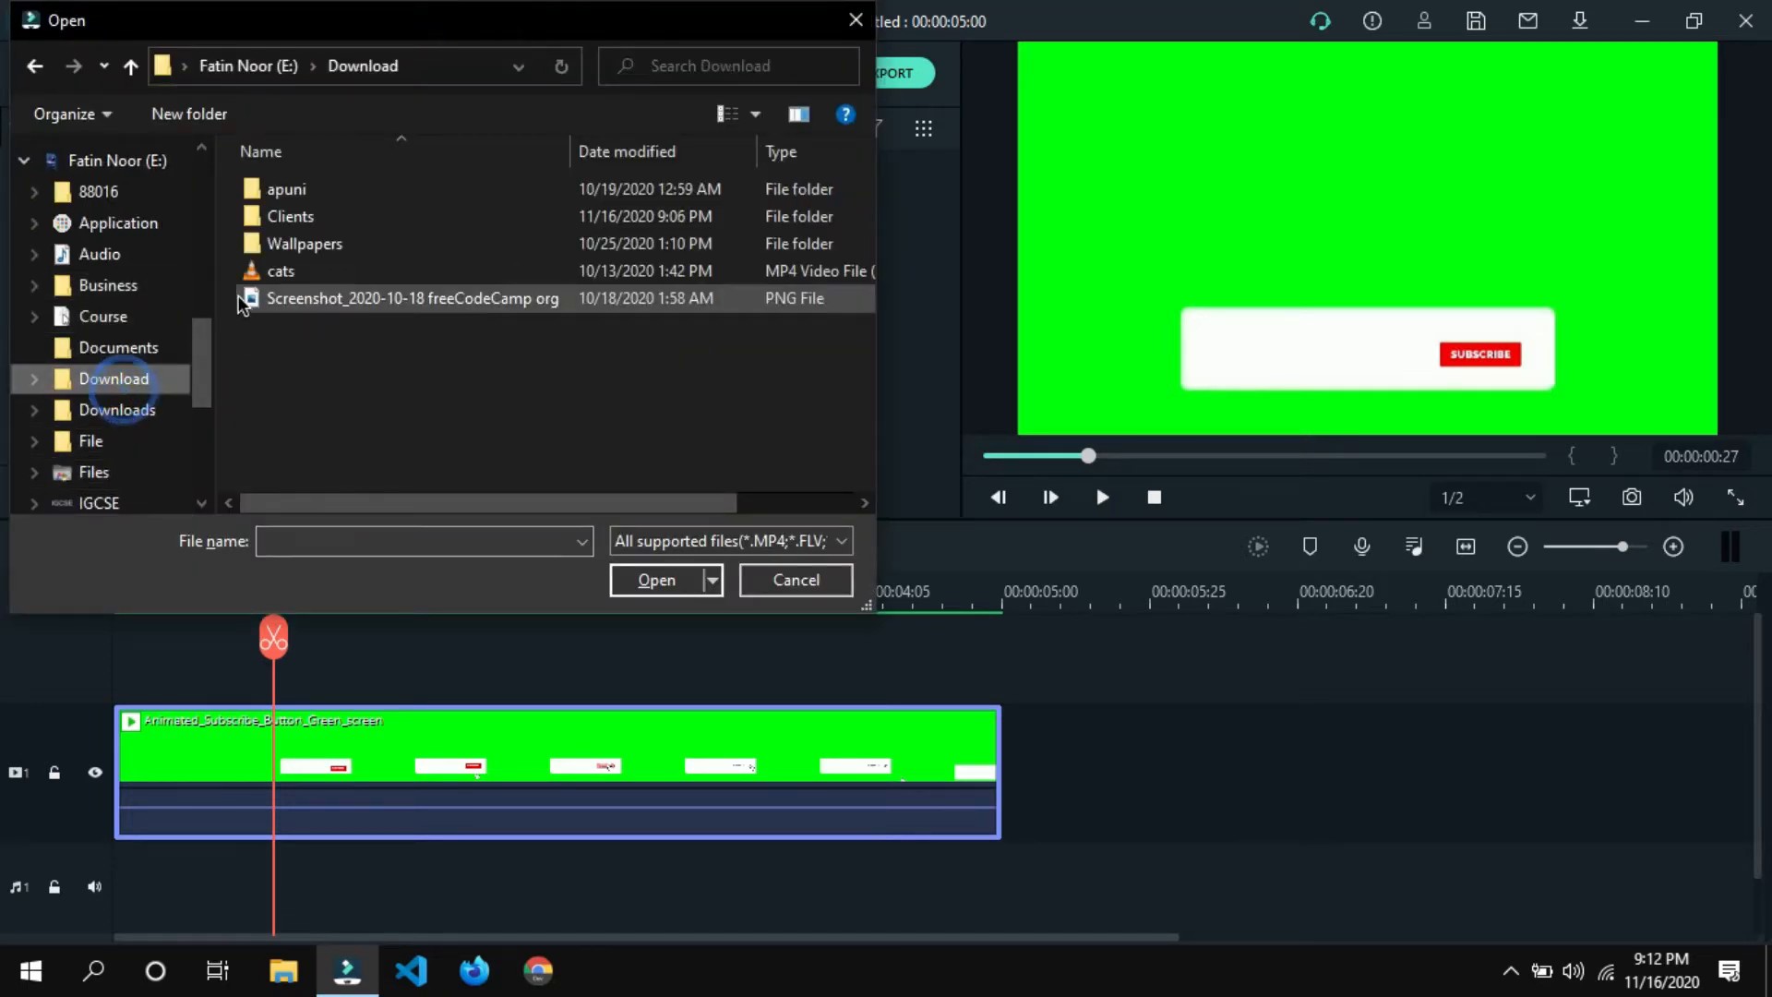
double_click(286, 216)
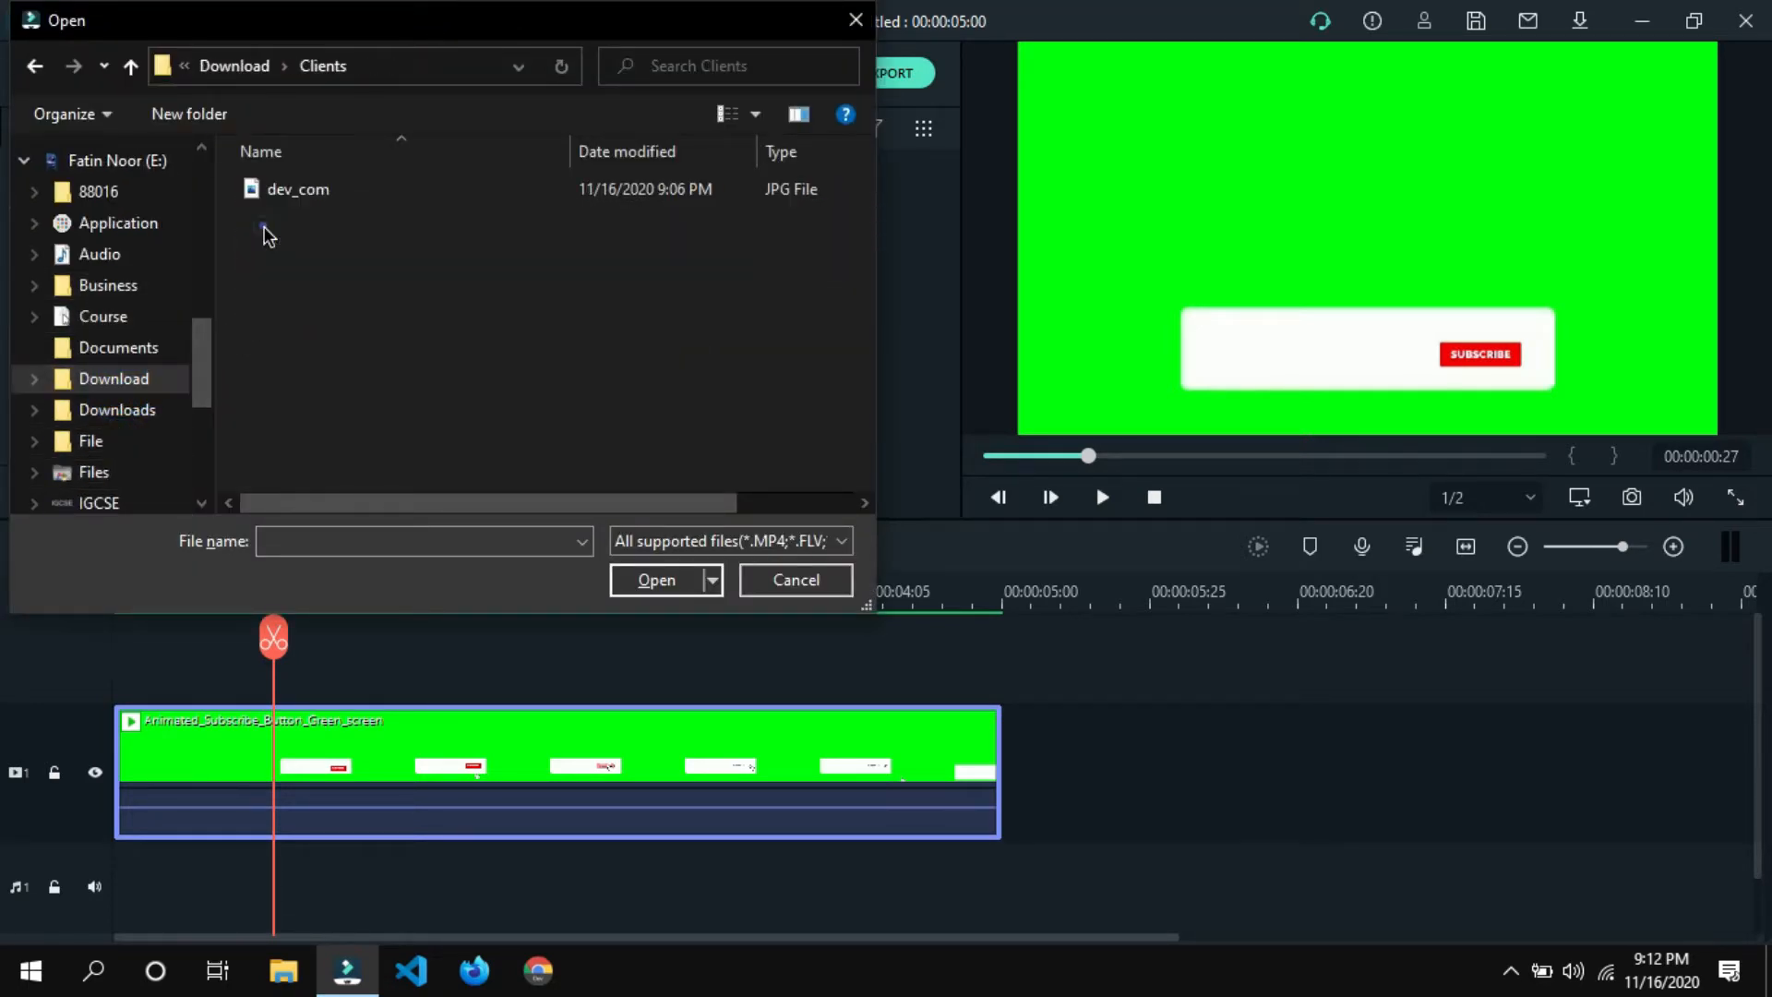
double_click(391, 190)
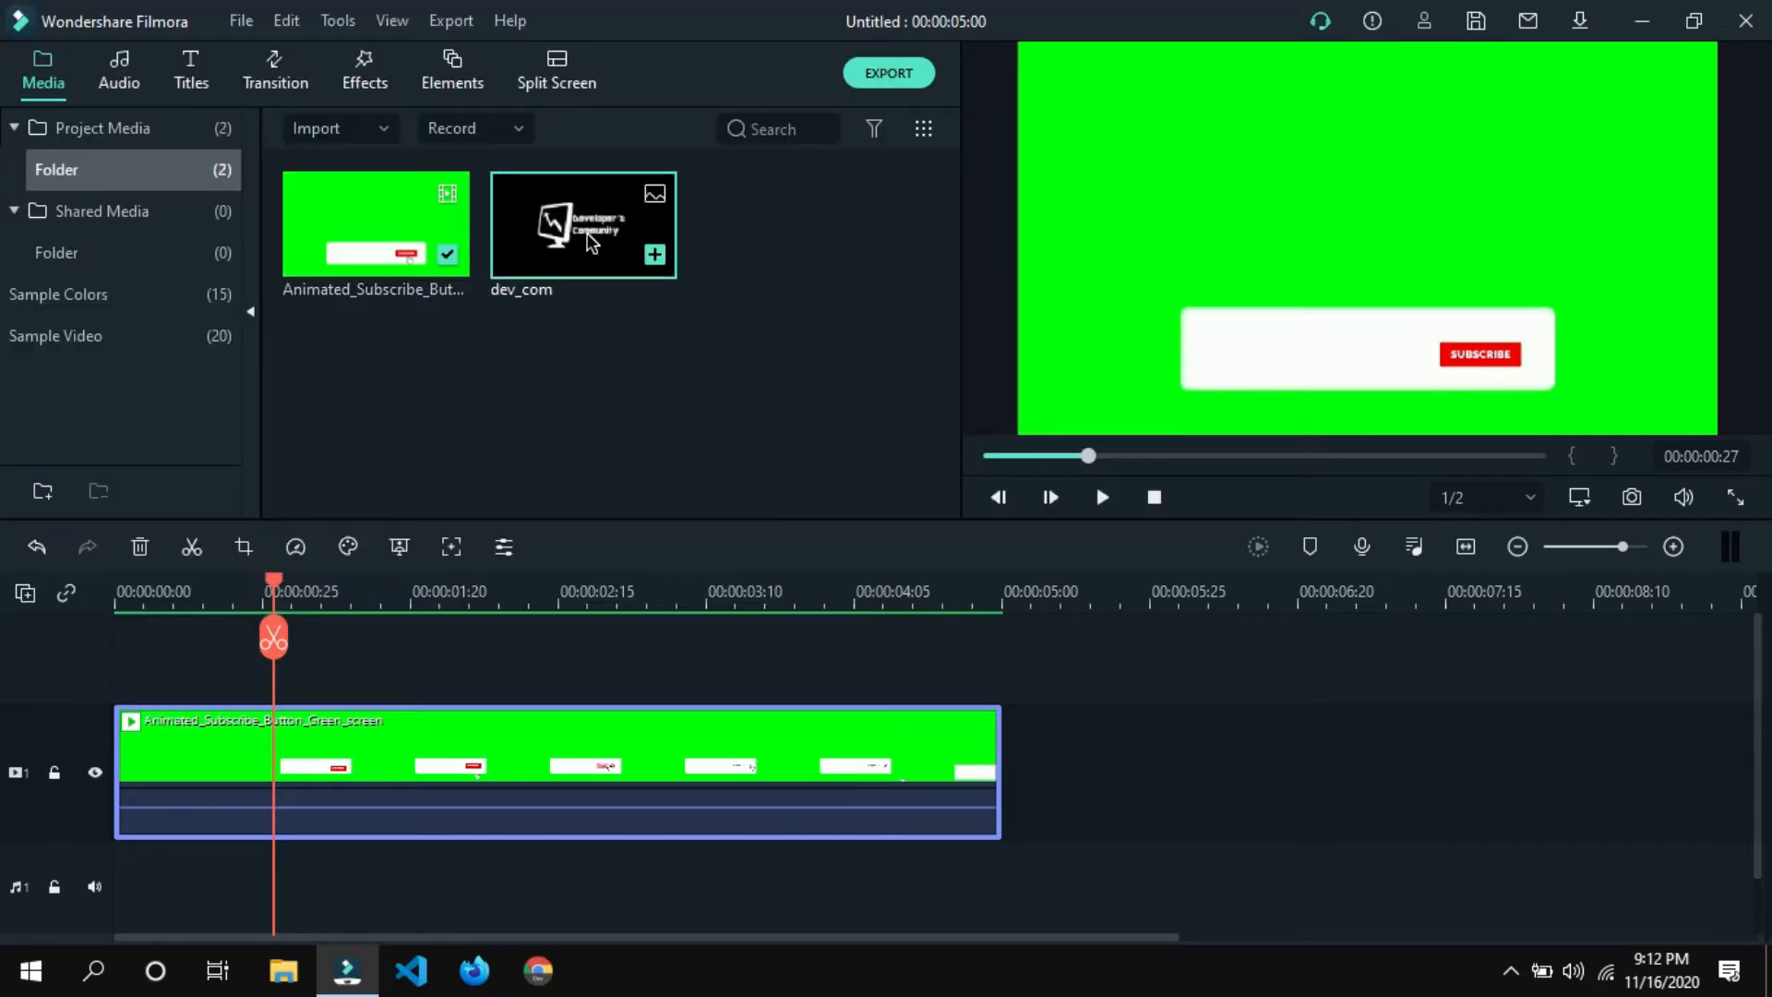
Place dev_com on video track 2 at the playhead and trim its end to match the green-screen clip.
left_click_drag(587, 232, 280, 645)
left_click_drag(1159, 736, 1001, 751)
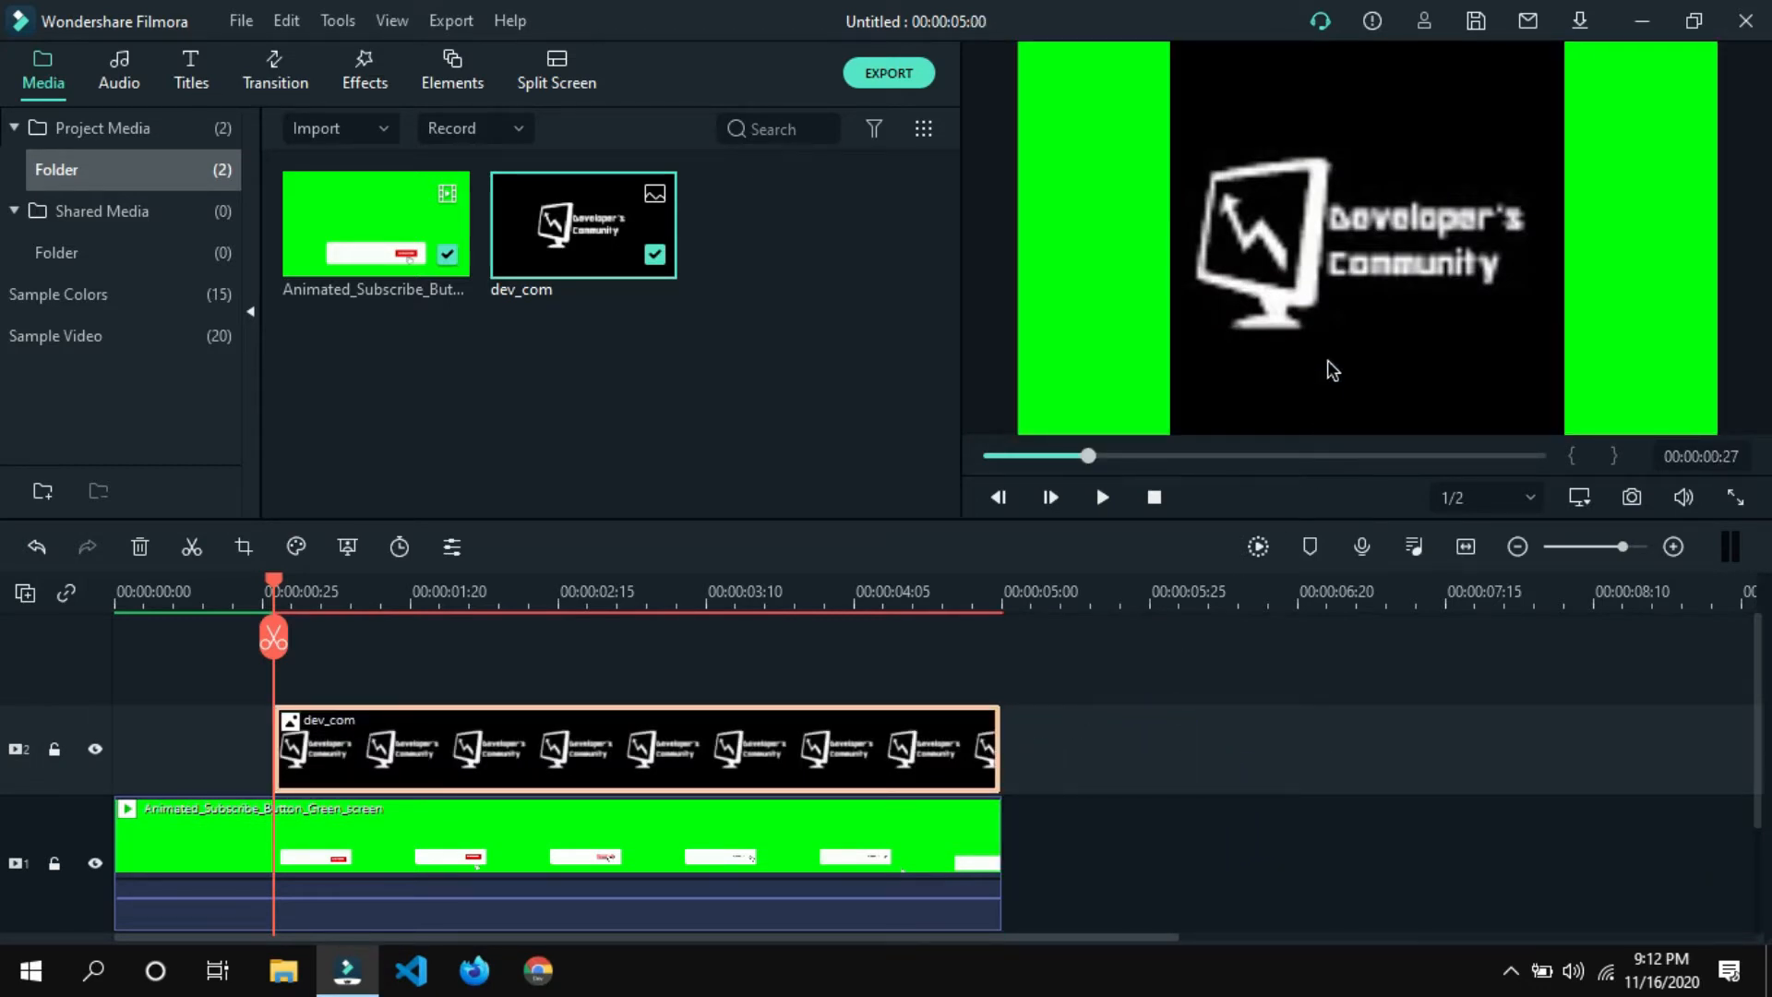
Shrink the dev_com logo in the preview and move it onto the left end of the white subscribe bar.
left_click(1325, 335)
left_click_drag(1171, 51, 1235, 351)
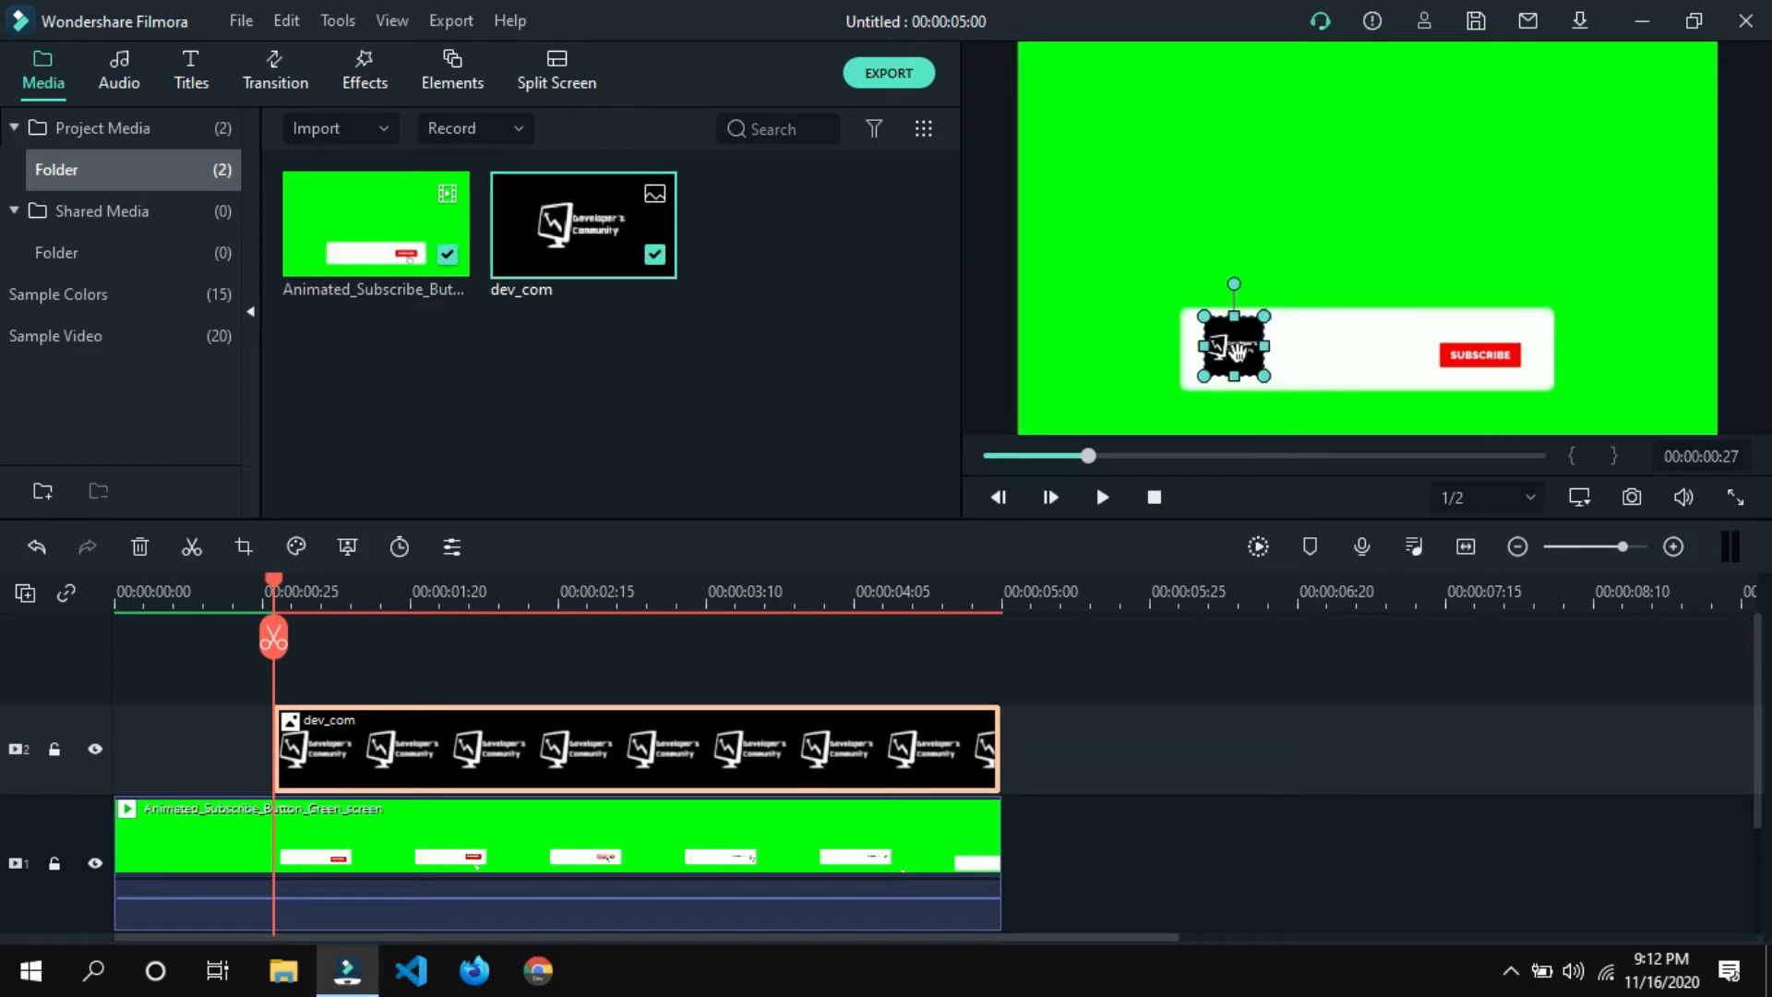
left_click(175, 731)
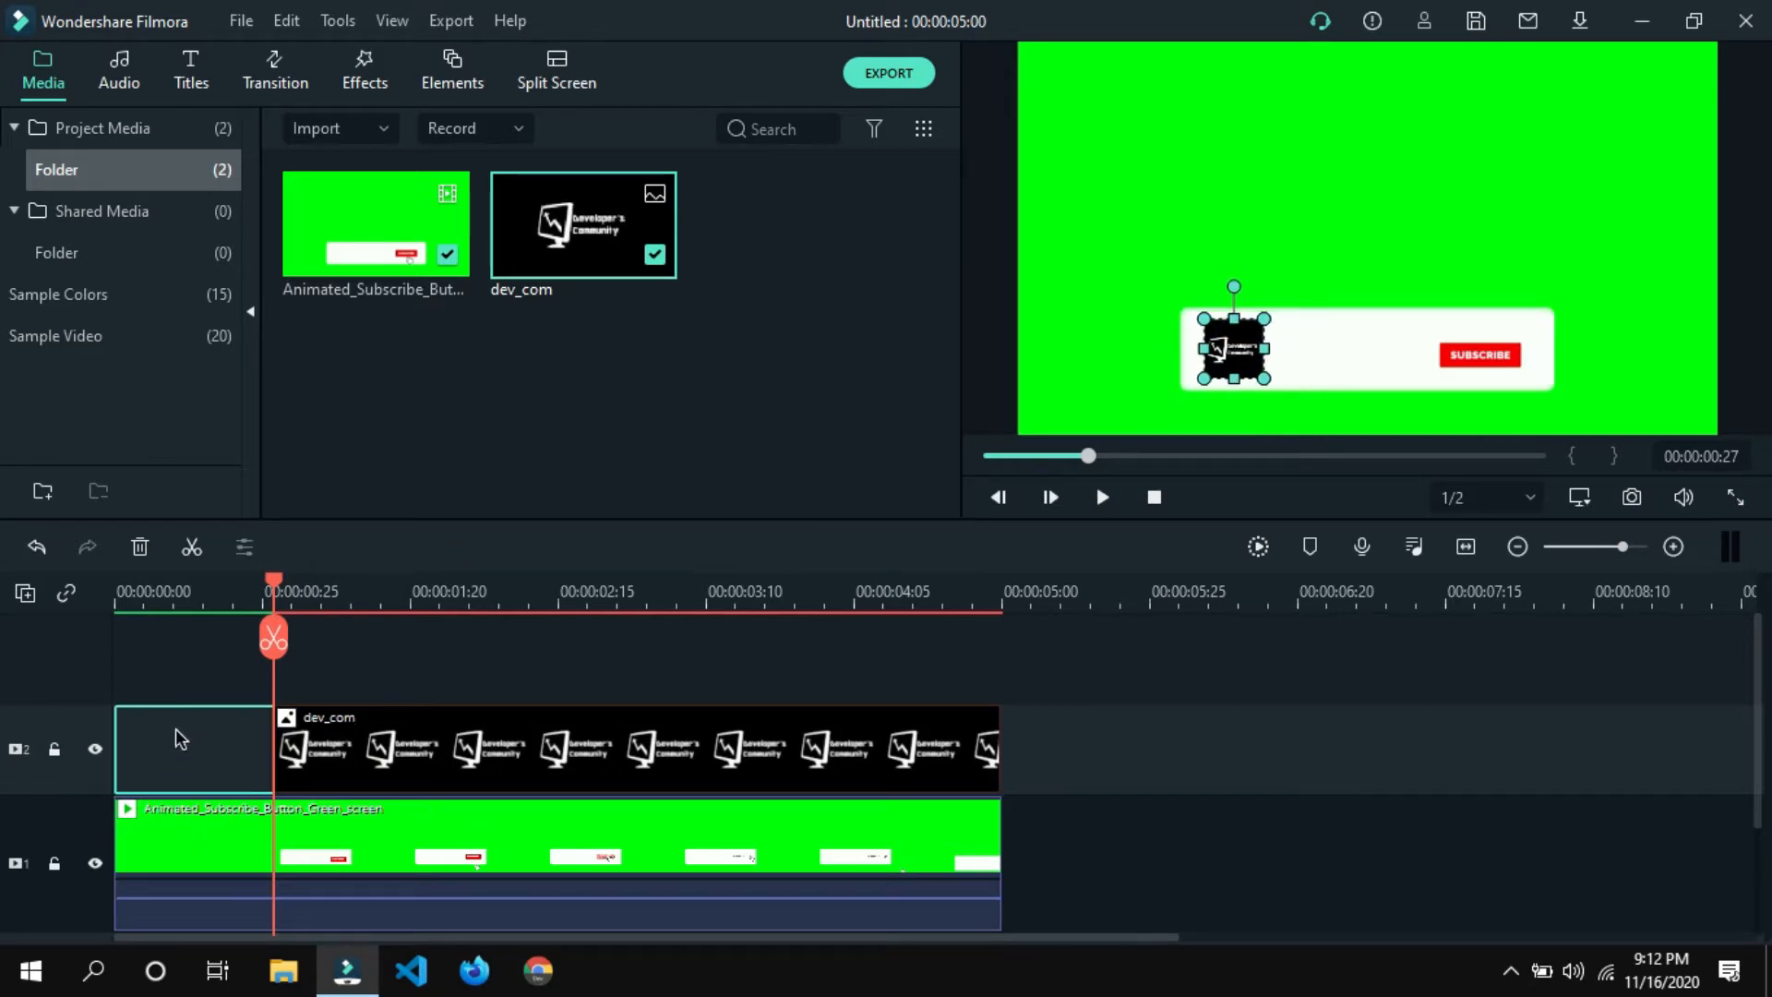
Play the sequence from the beginning to check the logo's timing against the subscribe bar.
left_click(120, 595)
key("space")
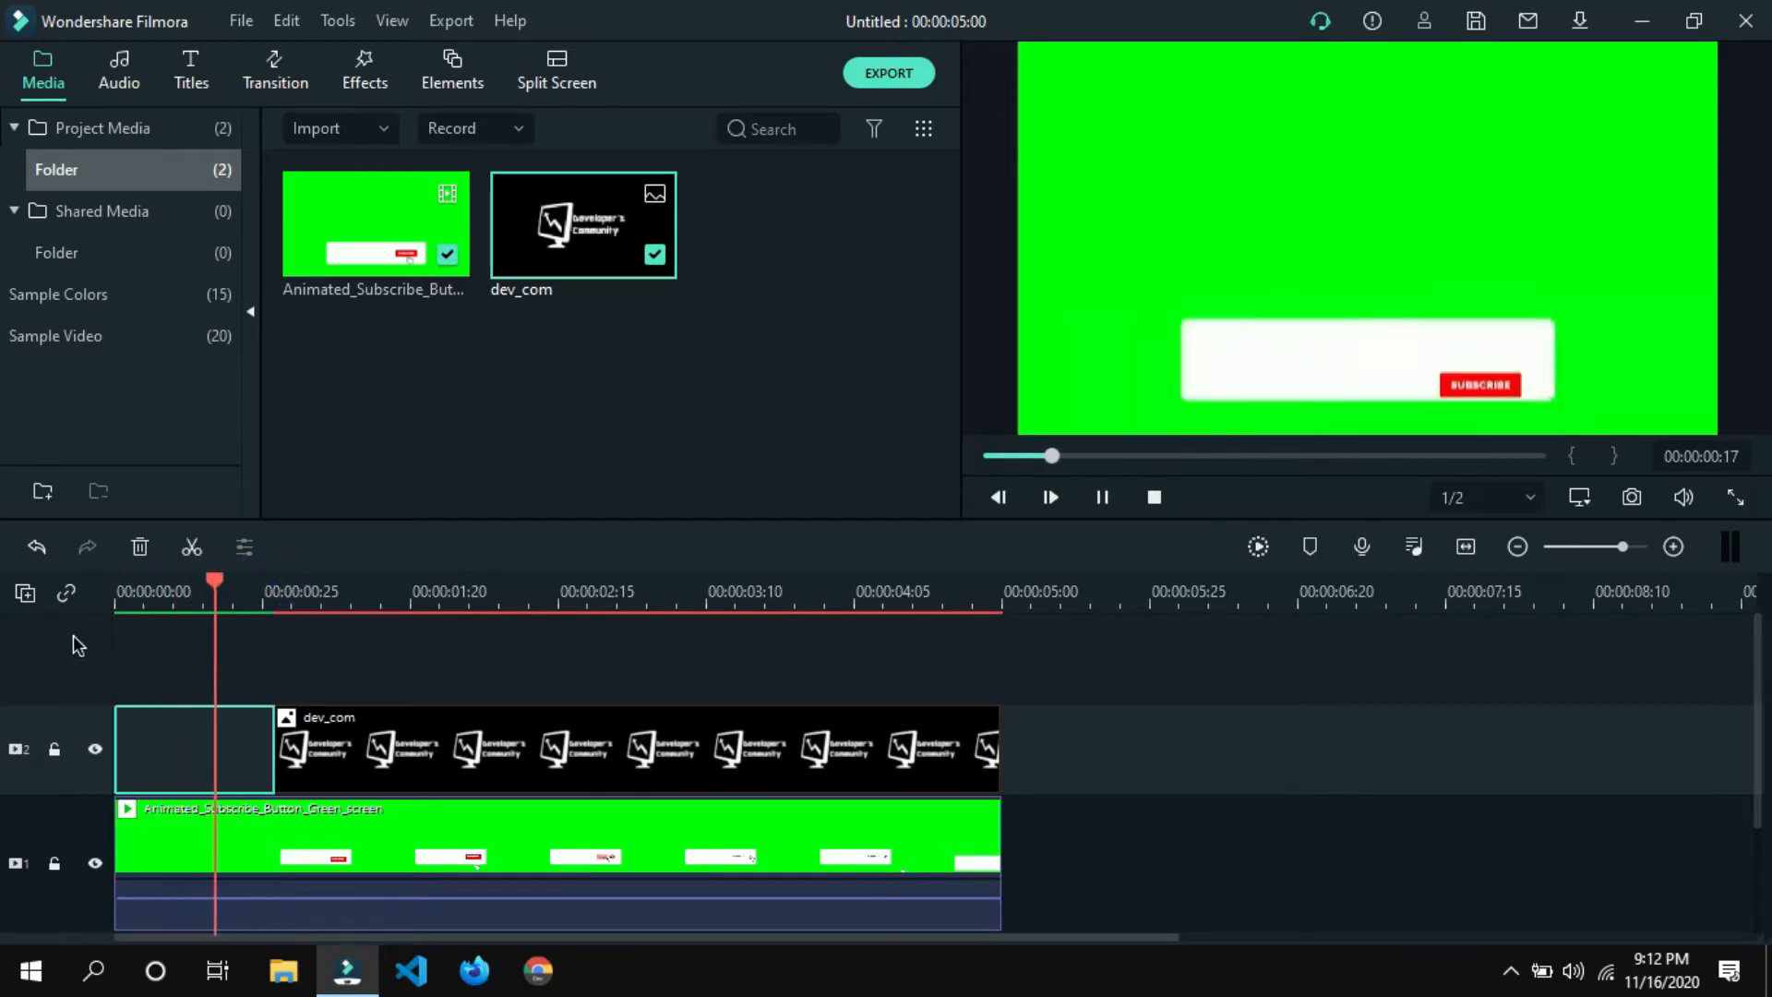
key("space")
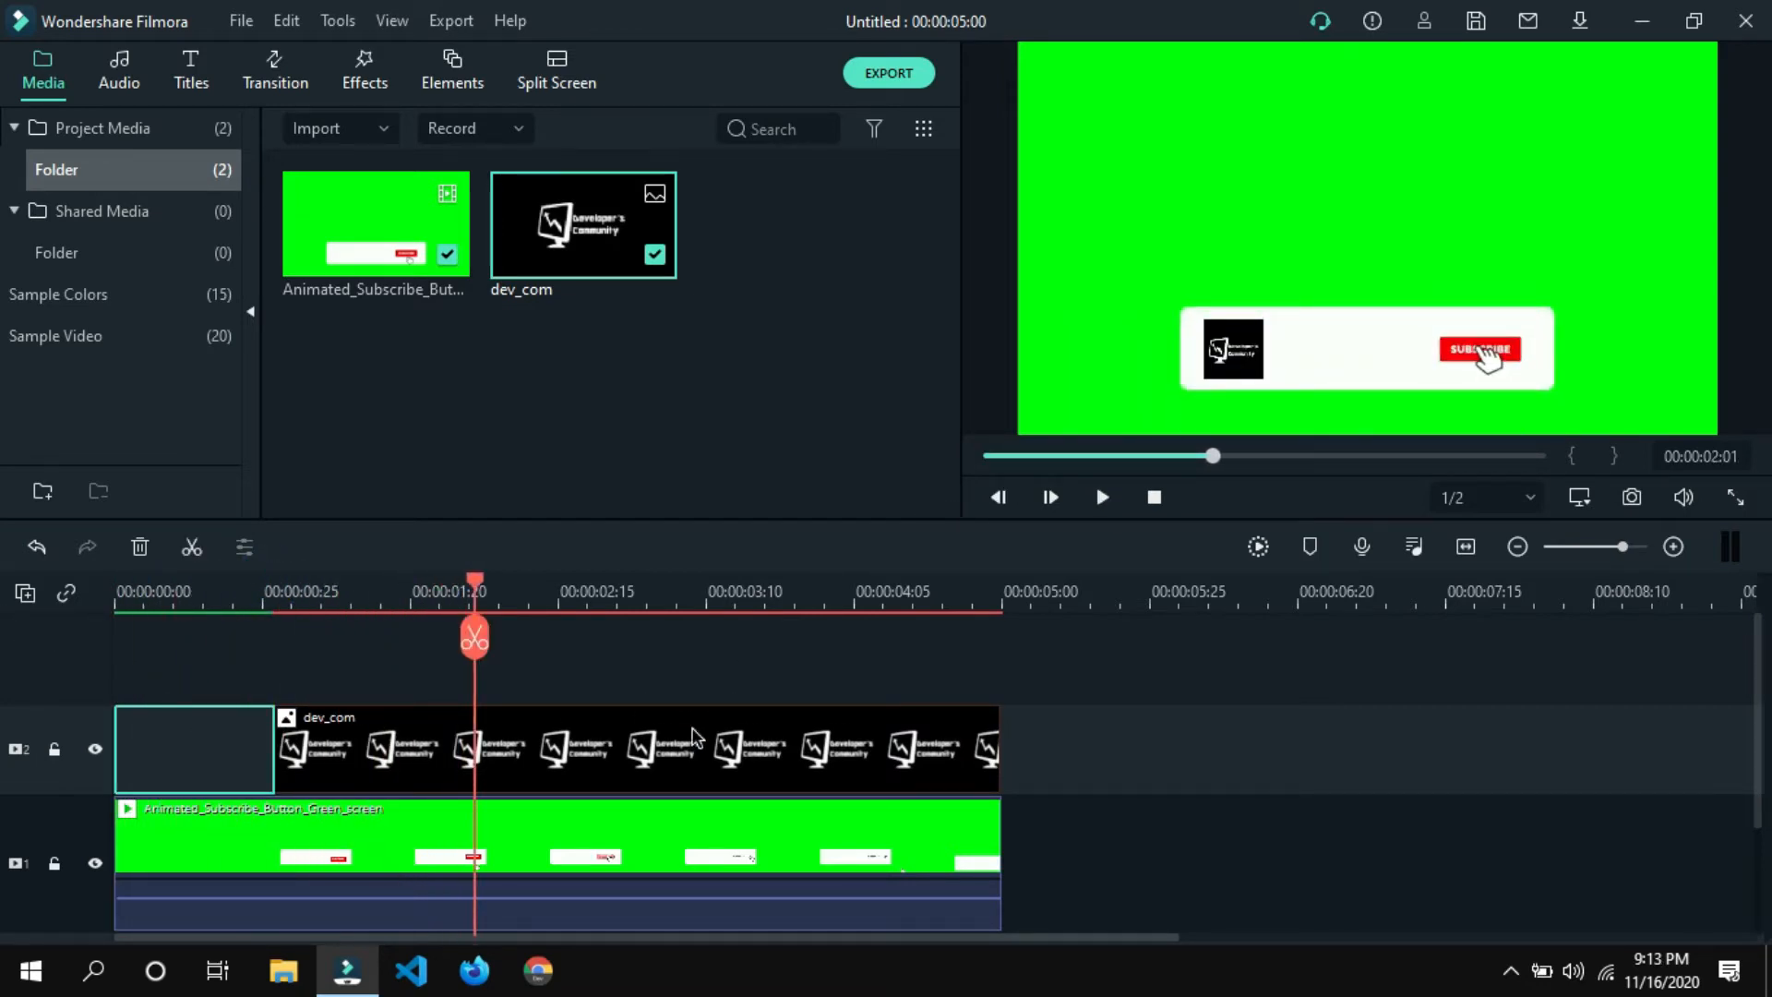
Lengthen dev_com slightly and shift it to start at about 00:00:00:25, ending flush with the green-screen clip.
left_click_drag(275, 744, 347, 758)
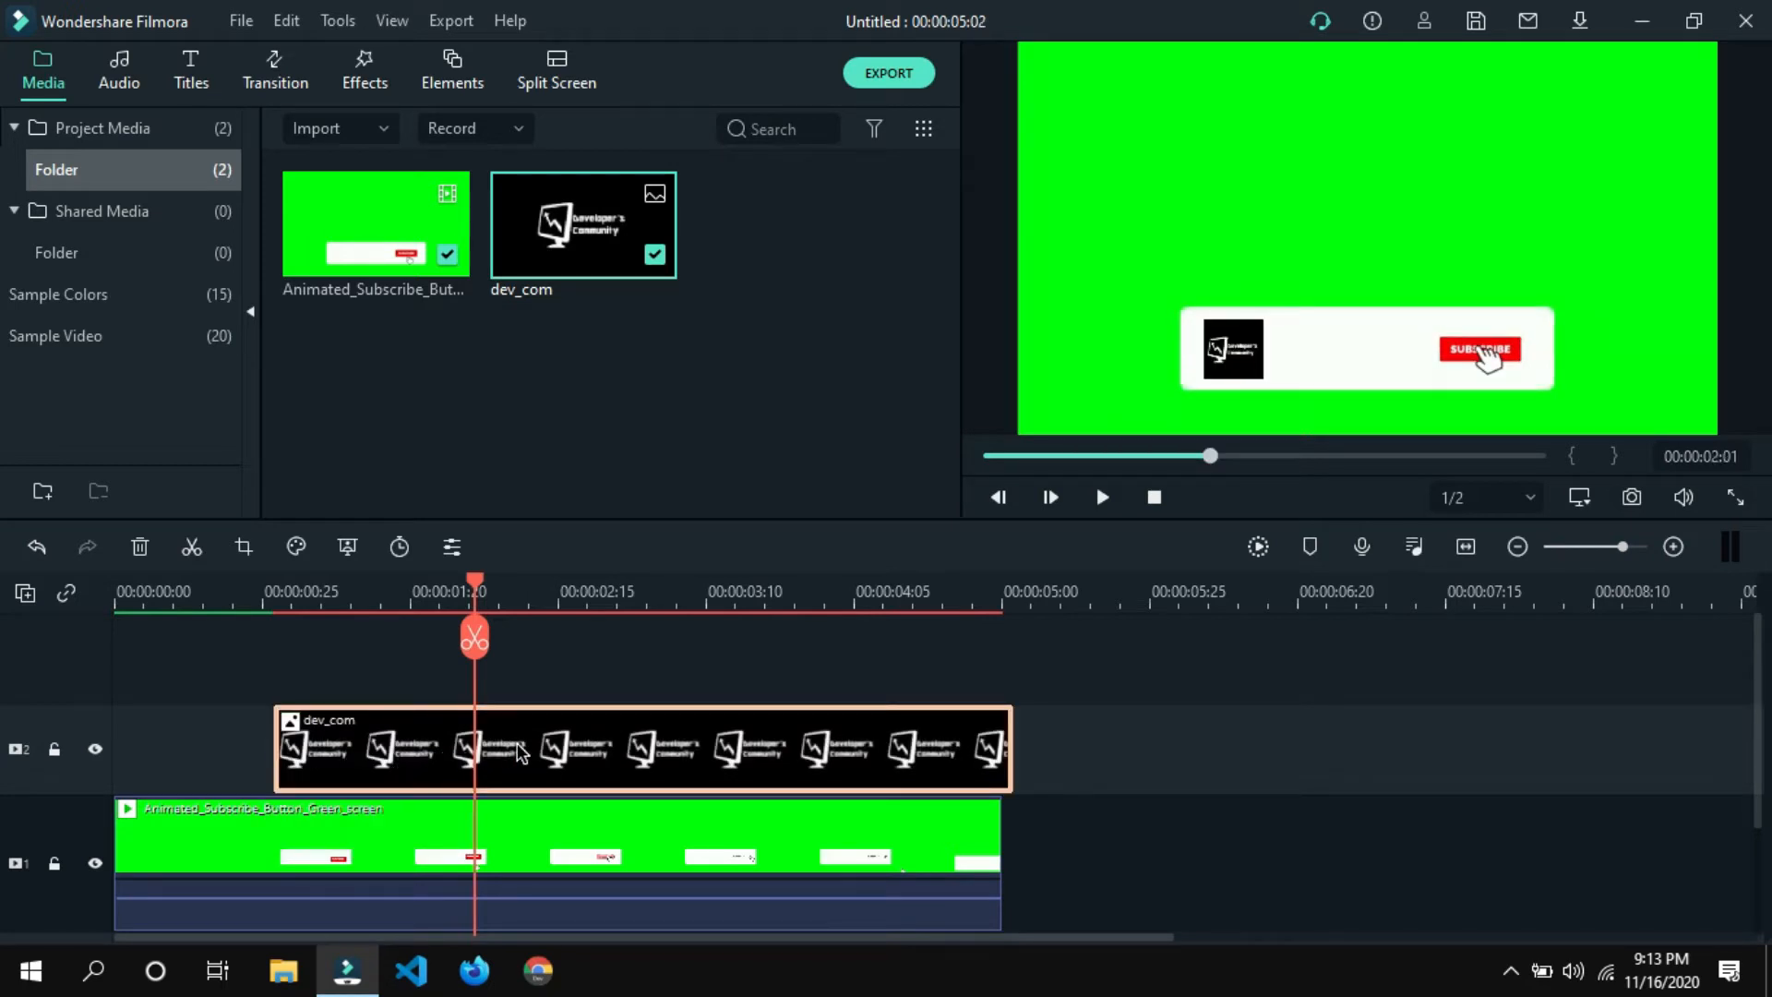
key("Left")
left_click_drag(677, 741, 655, 752)
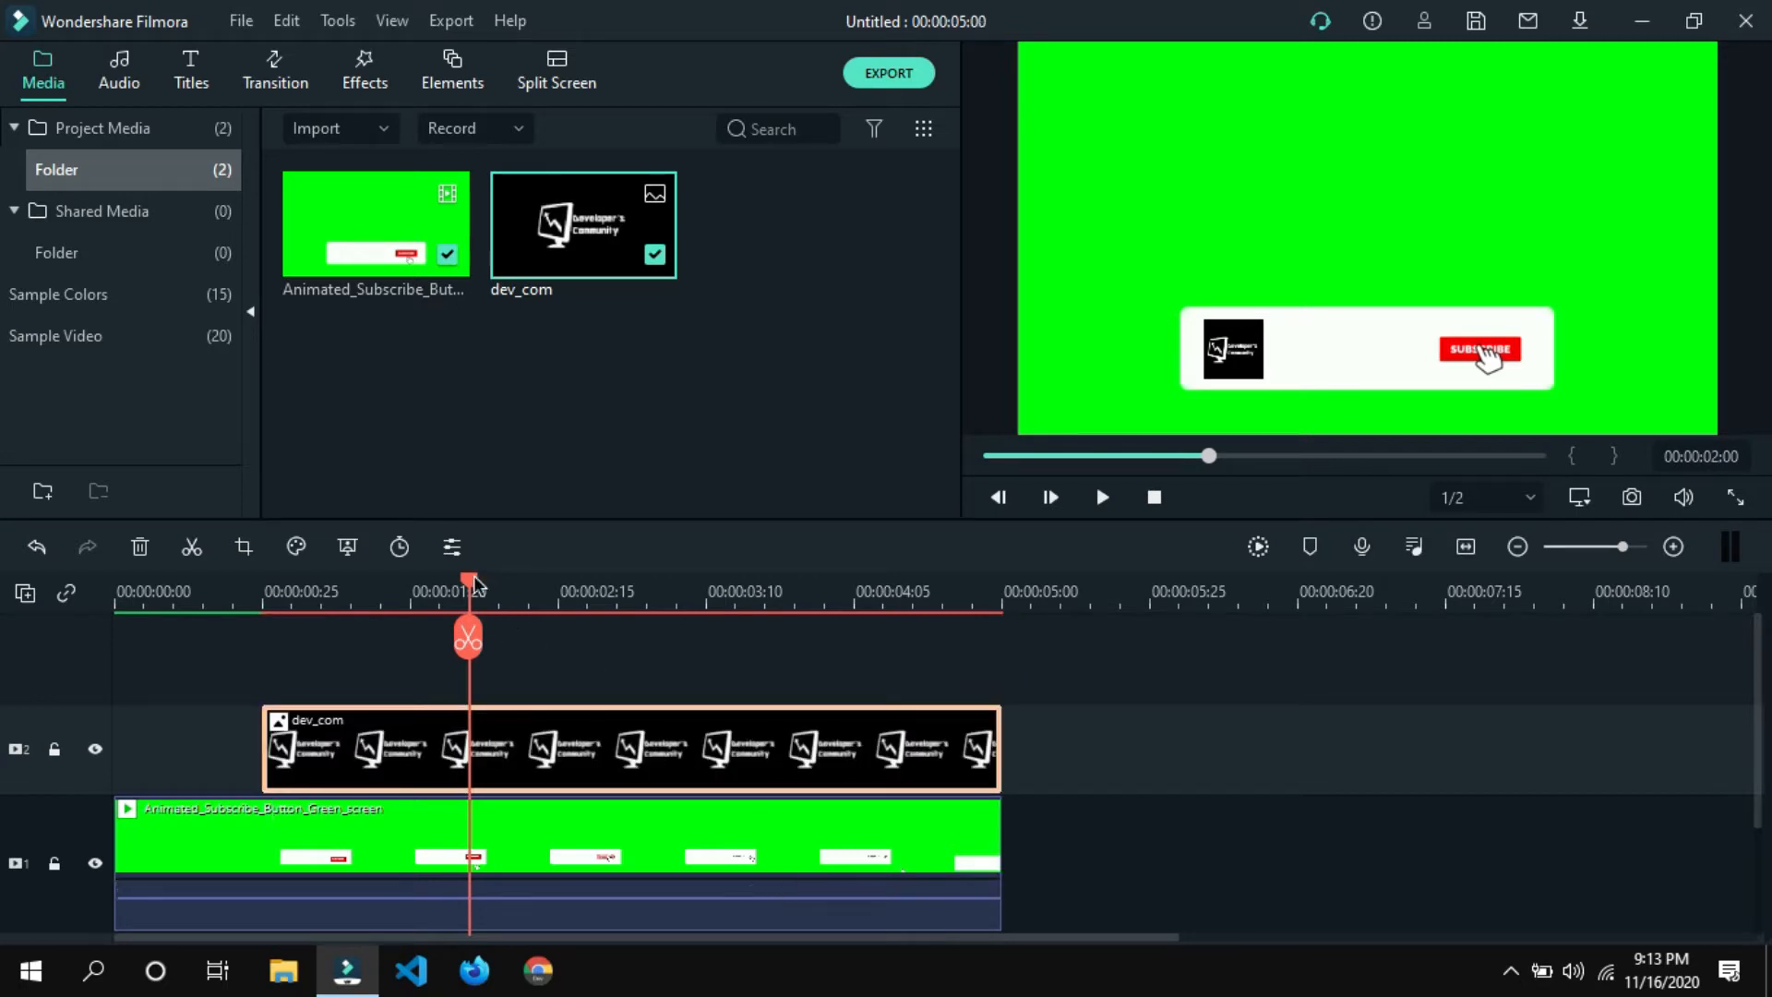
Replay the sequence from the start to review the logo's adjusted entry on the subscribe bar.
key("Home")
key("space")
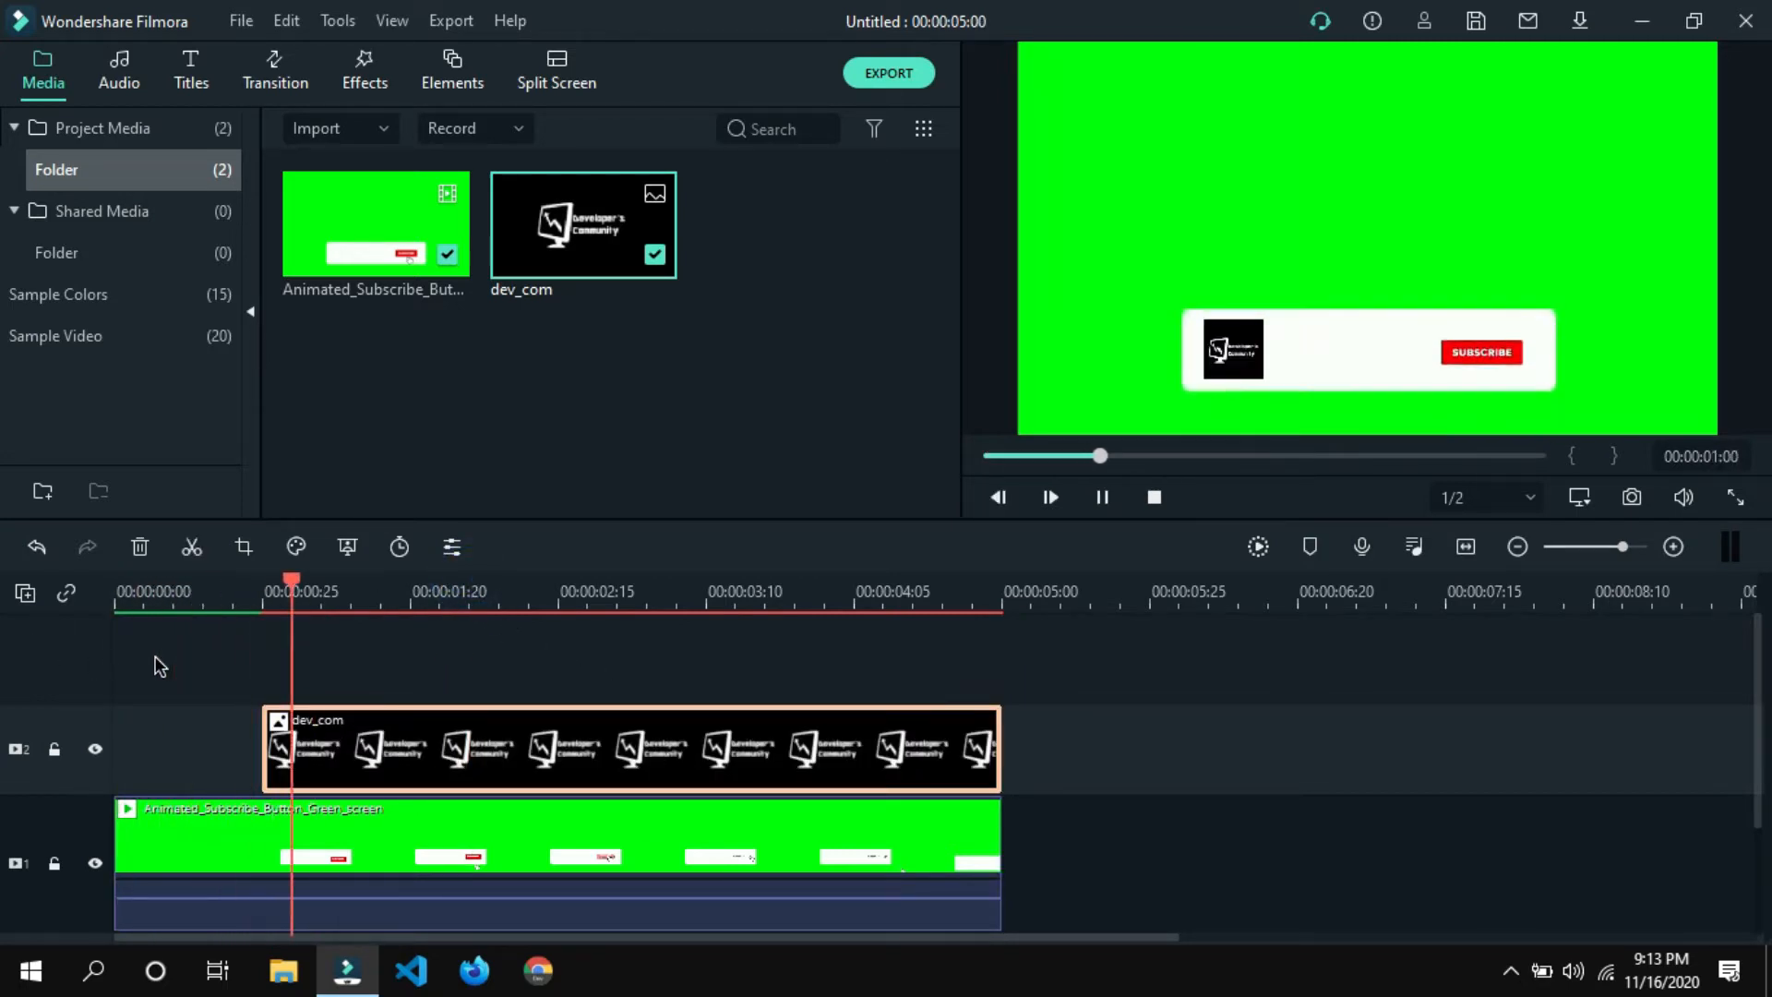
key("space")
key("space")
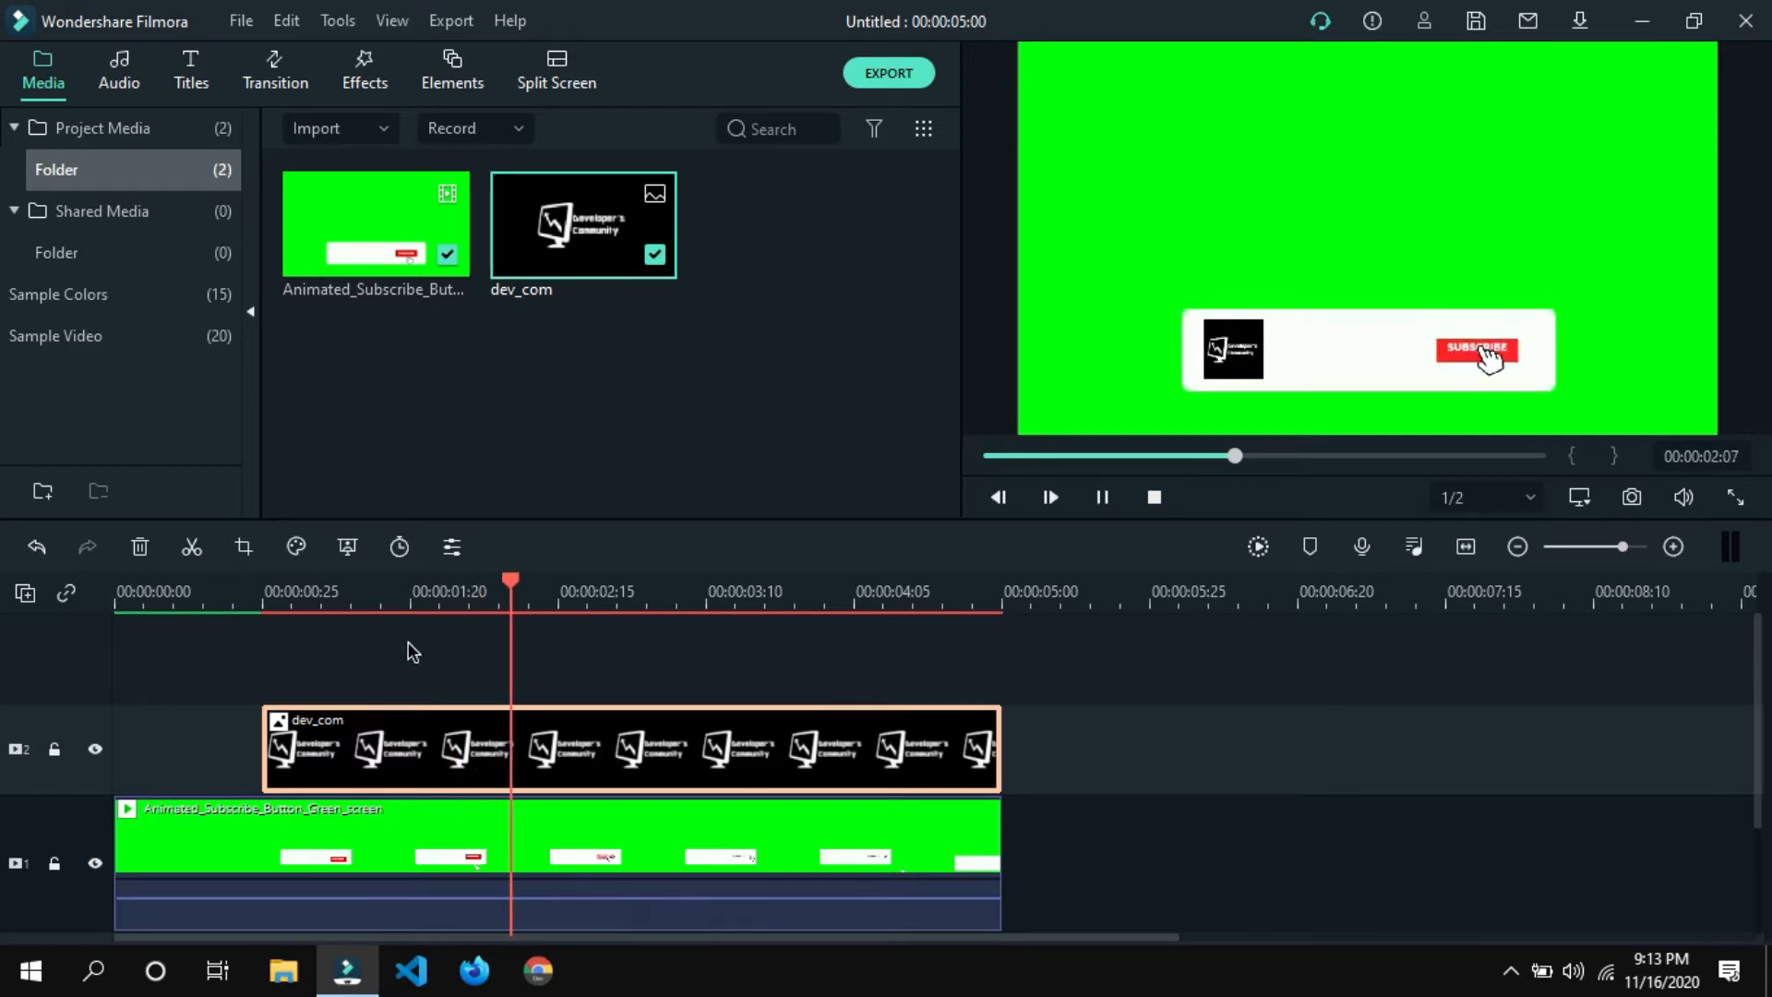
key("space")
Apply the Zoom In preset animation to the dev_com logo clip.
double_click(484, 755)
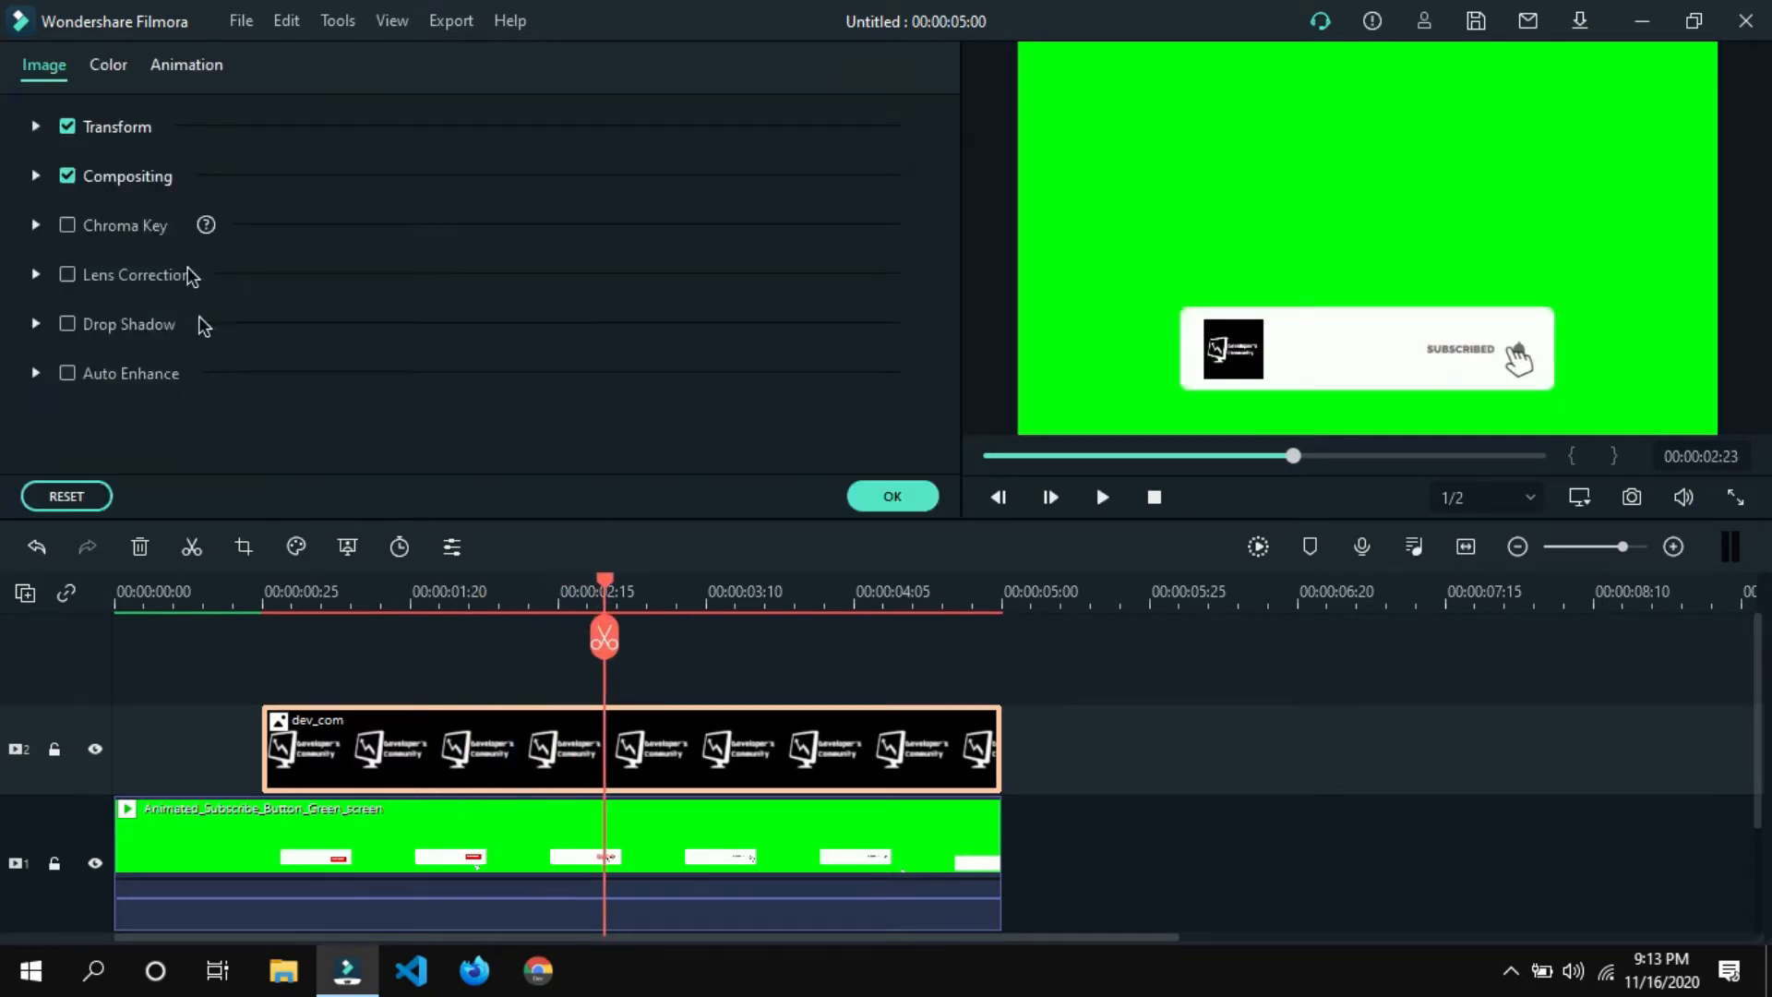
left_click(184, 64)
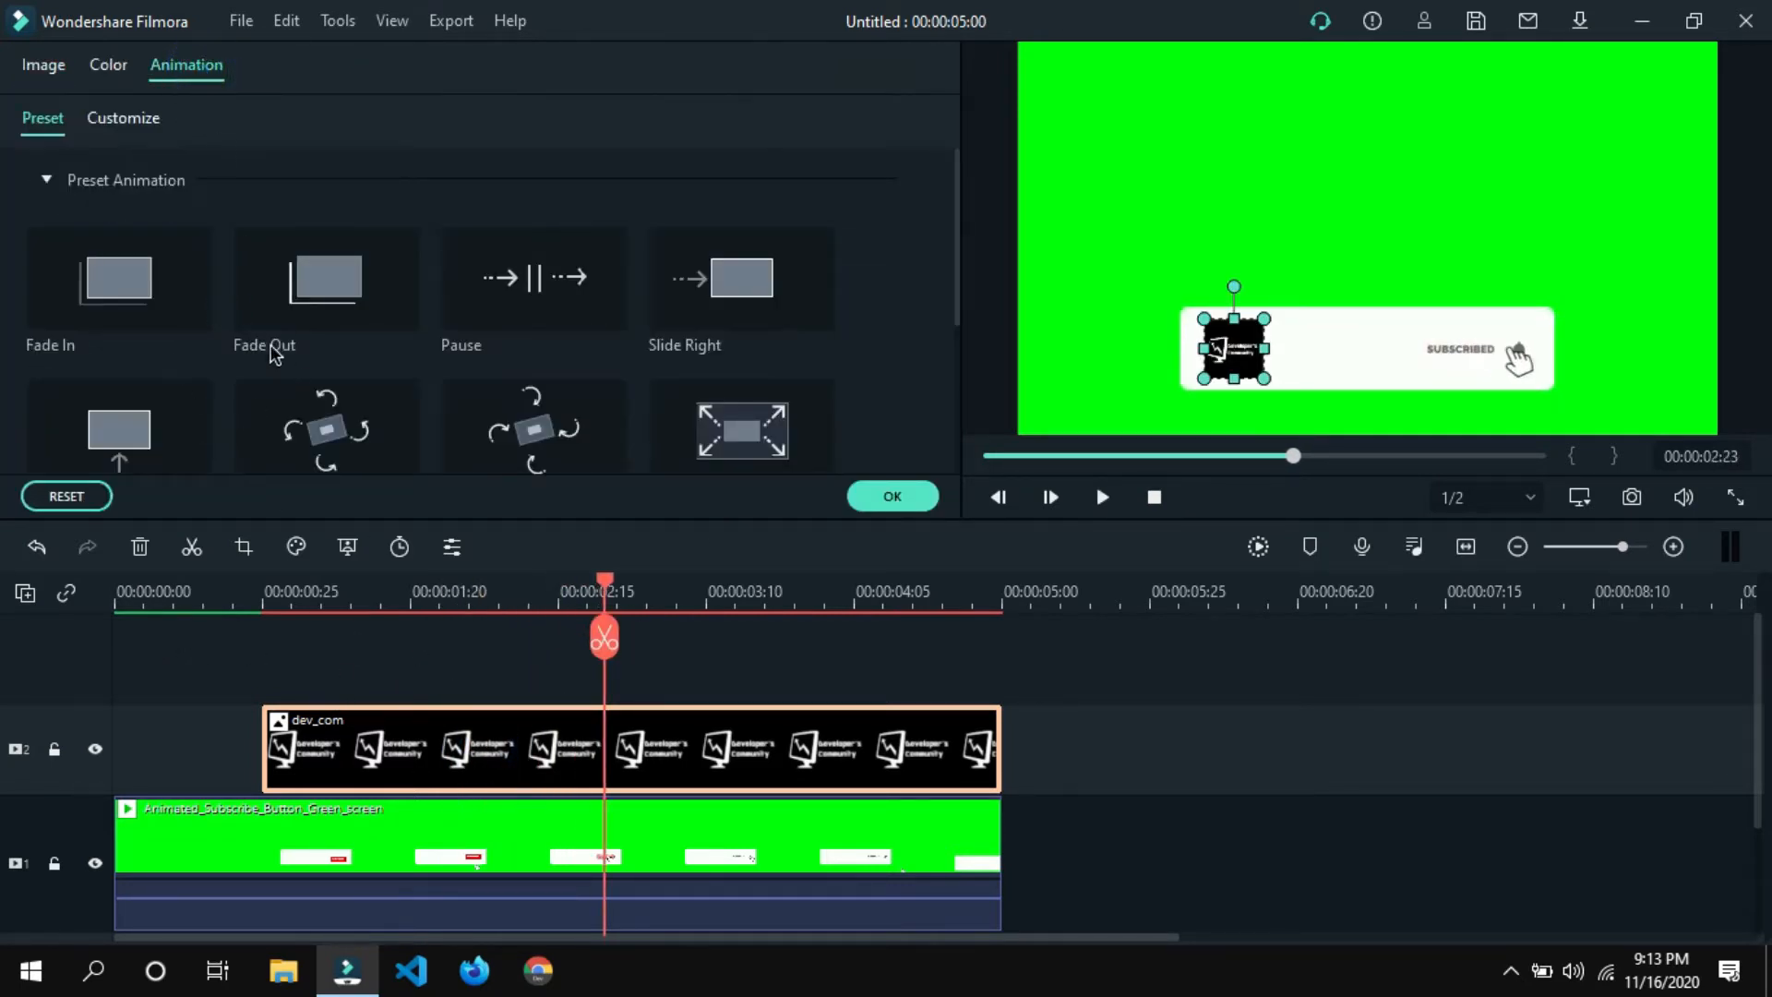
scroll(268, 348, "down", 5)
scroll(449, 336, "up", 4)
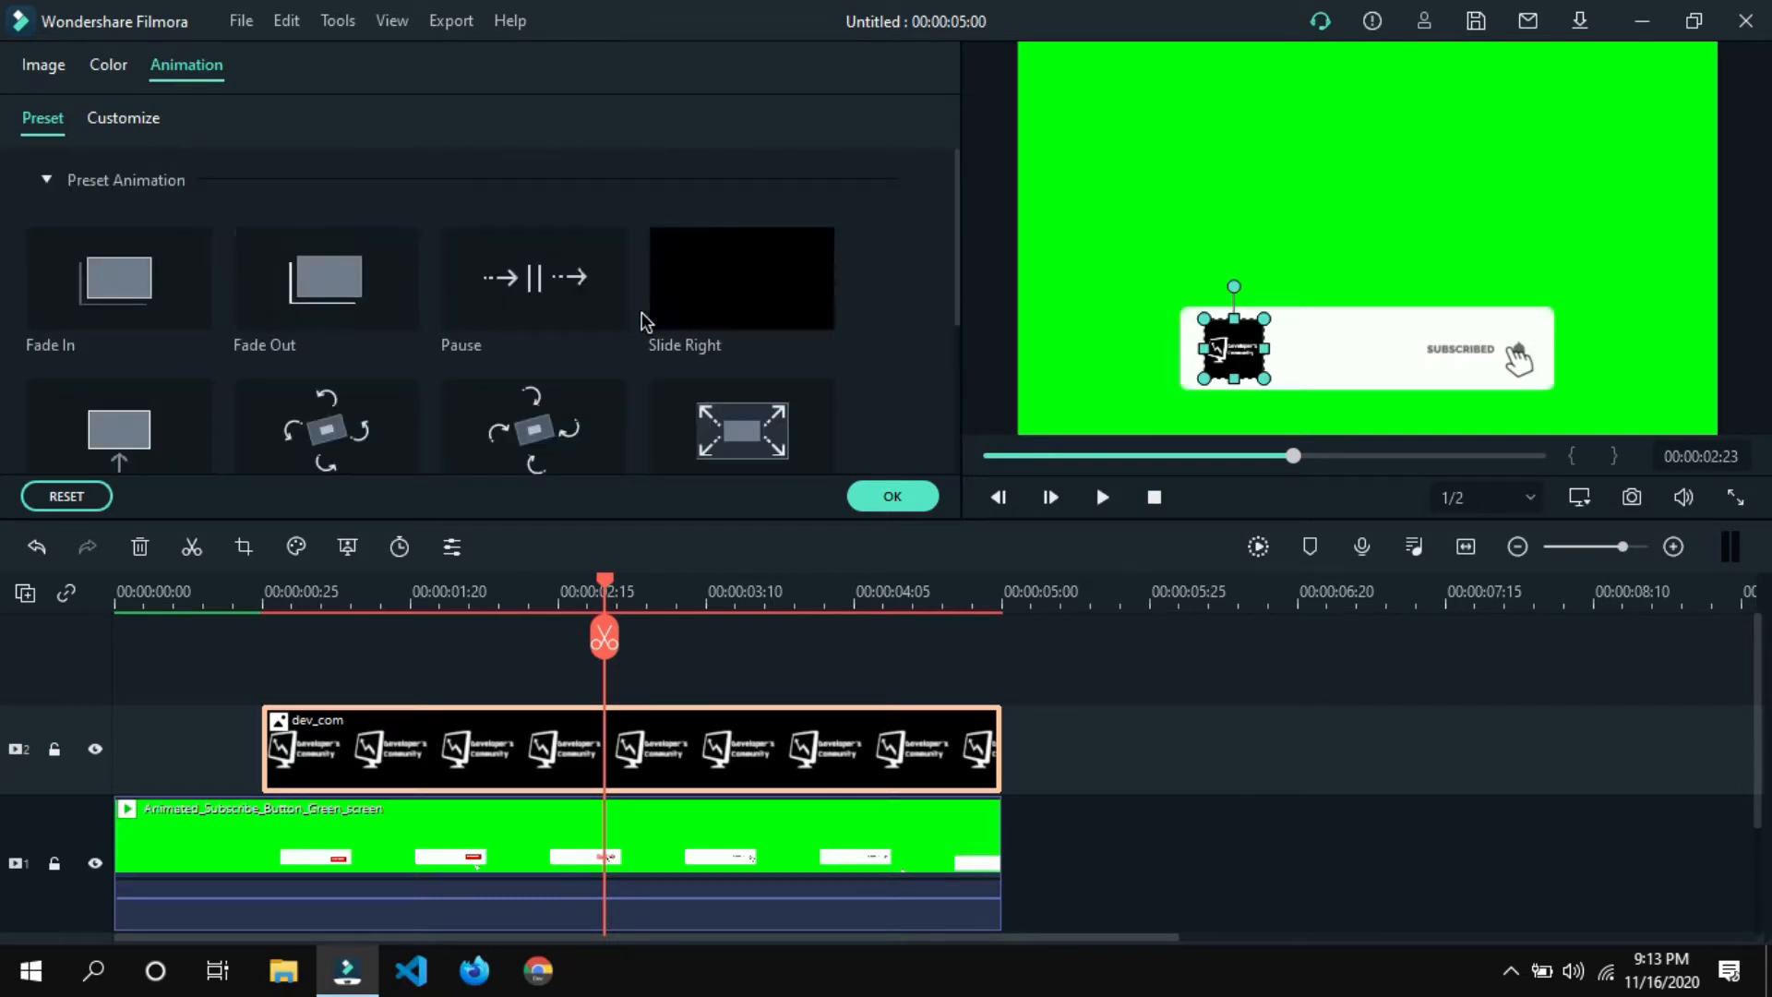
scroll(693, 333, "down", 4)
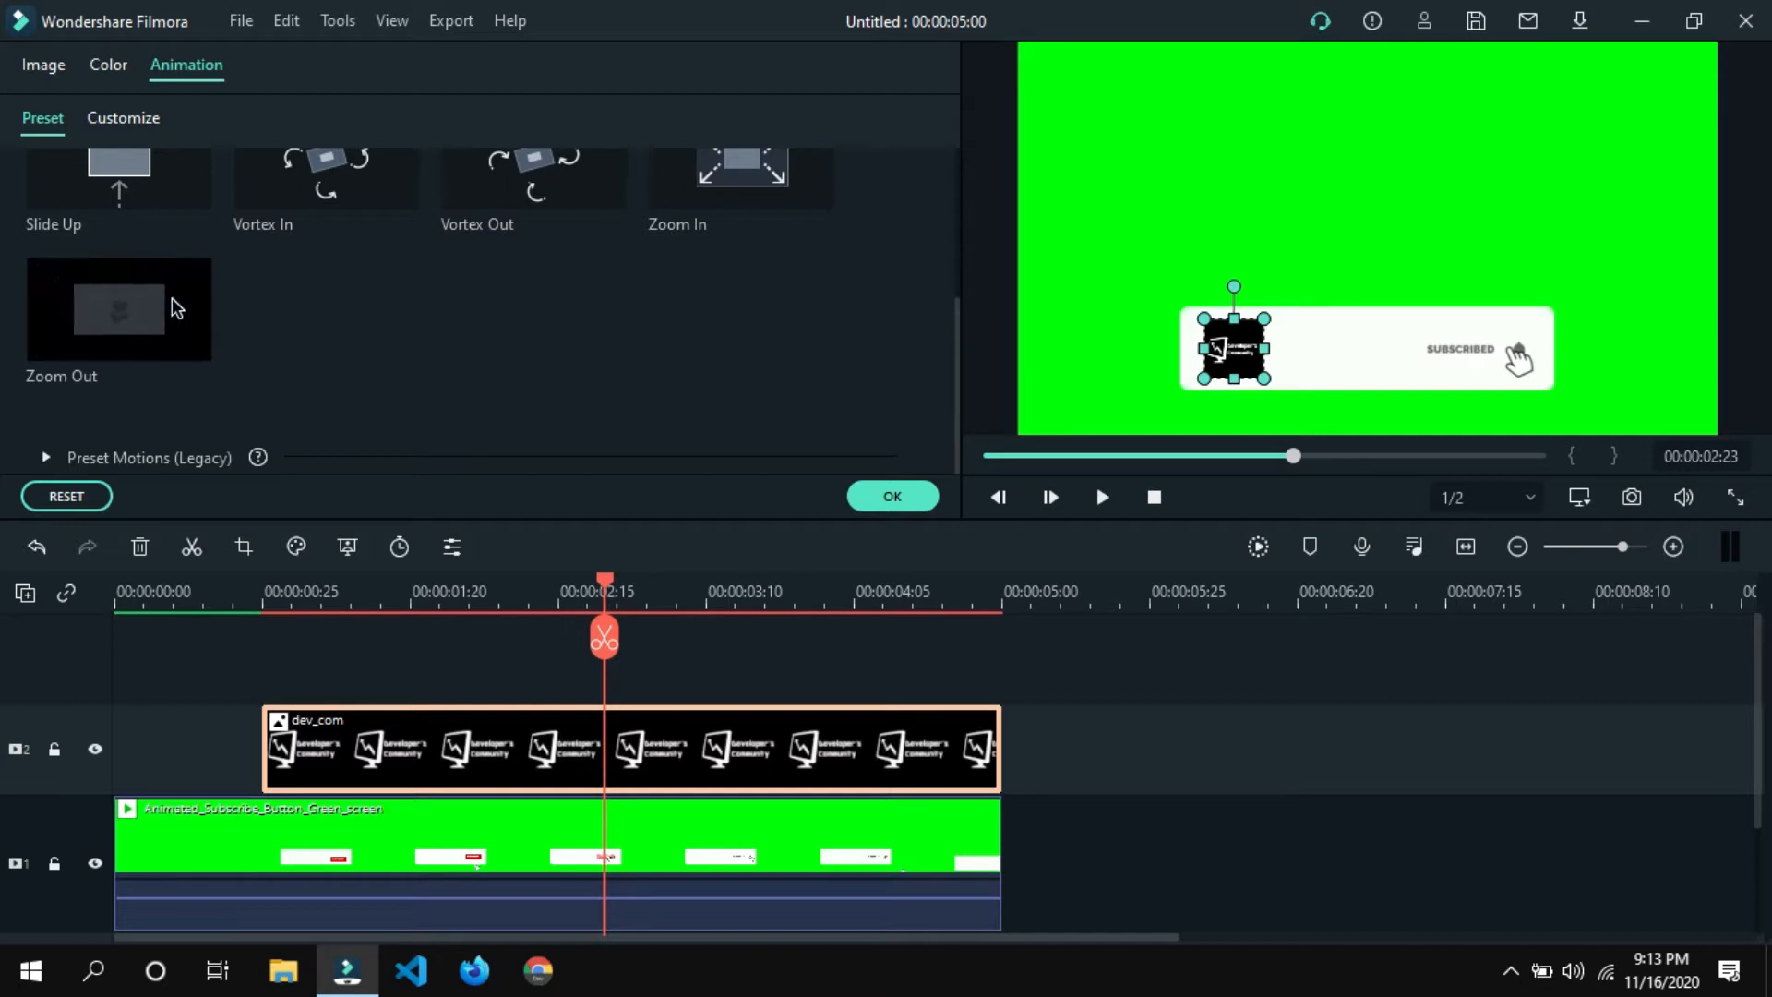
scroll(383, 392, "up", 4)
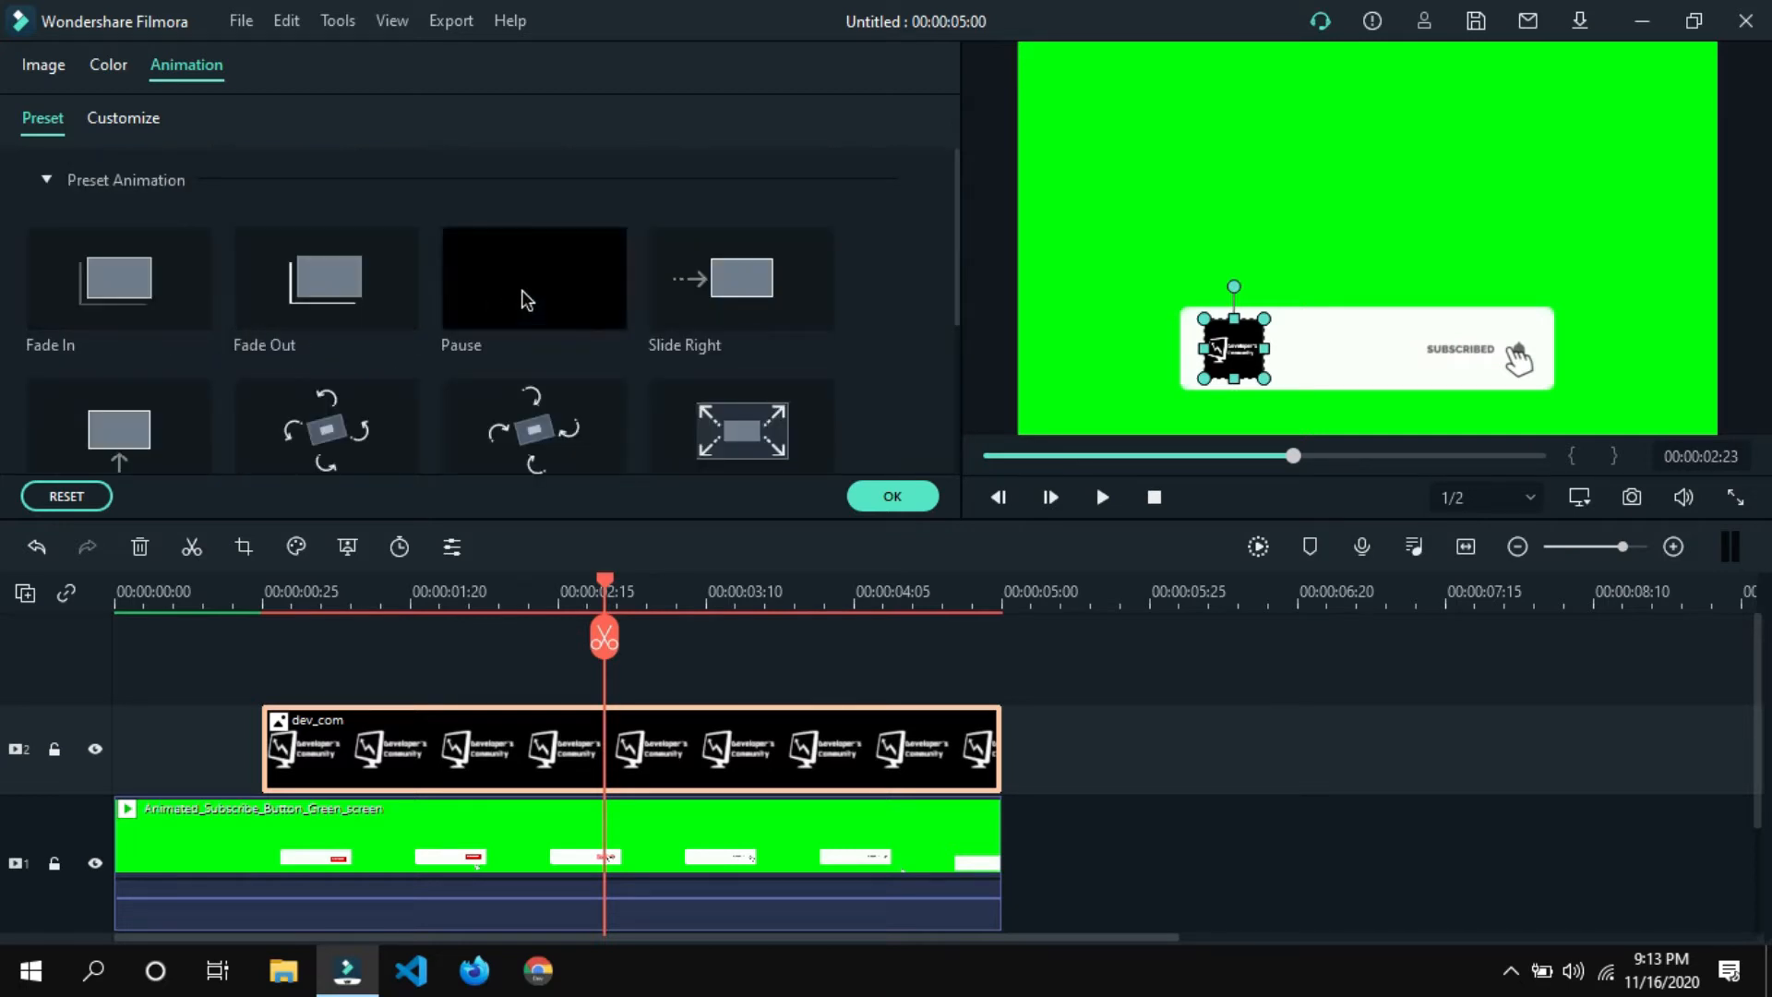
scroll(561, 401, "down", 4)
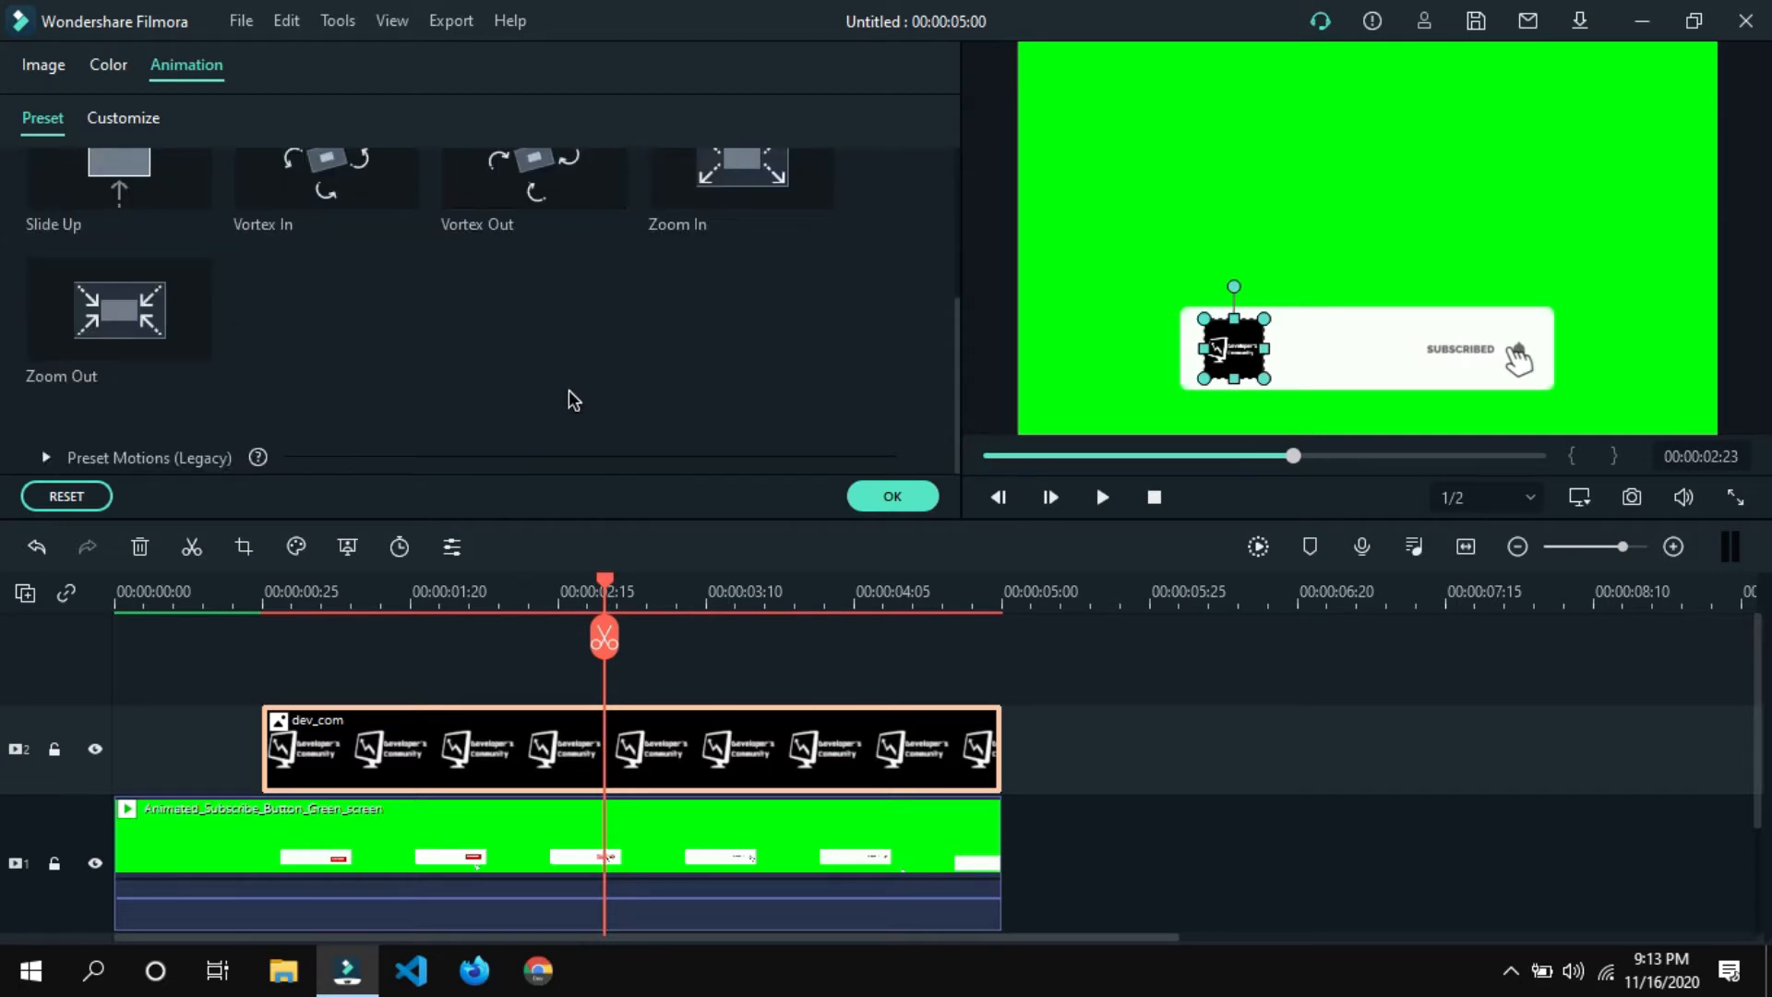
double_click(704, 203)
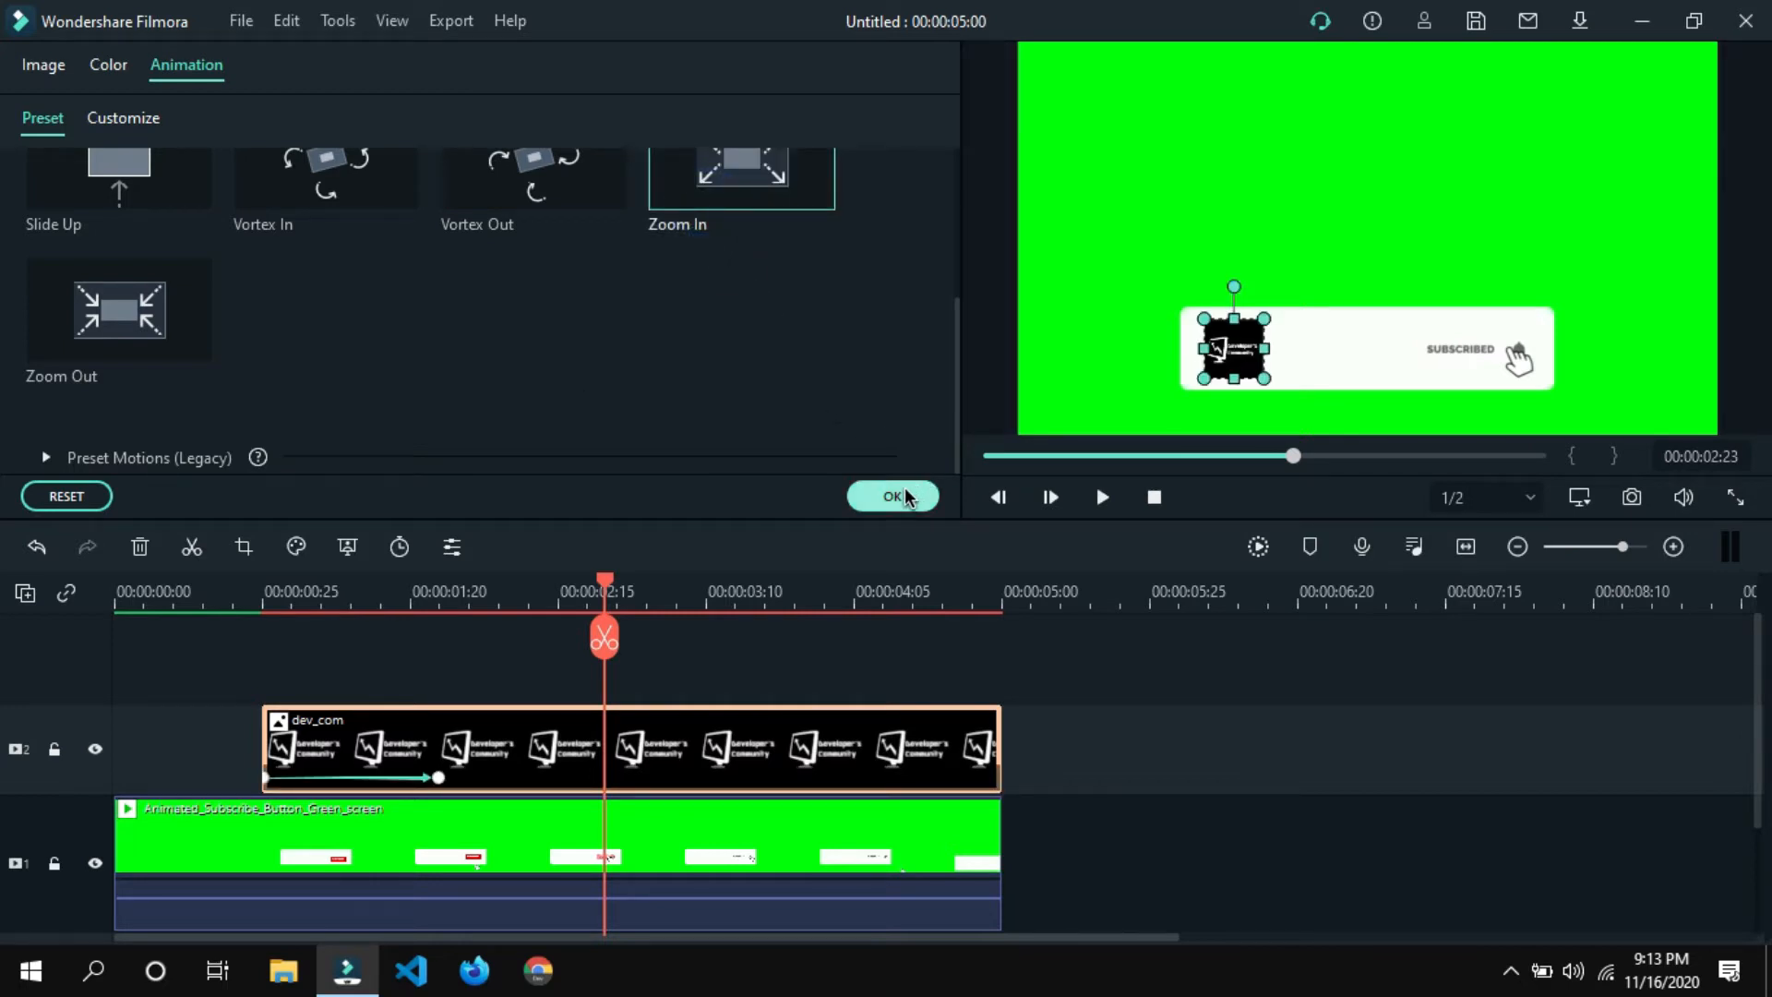
Shorten the Zoom In animation on dev_com by moving its end keyframe back to about 00:00:01:00, and apply it.
scroll(462, 466, "up", 4)
left_click(104, 122)
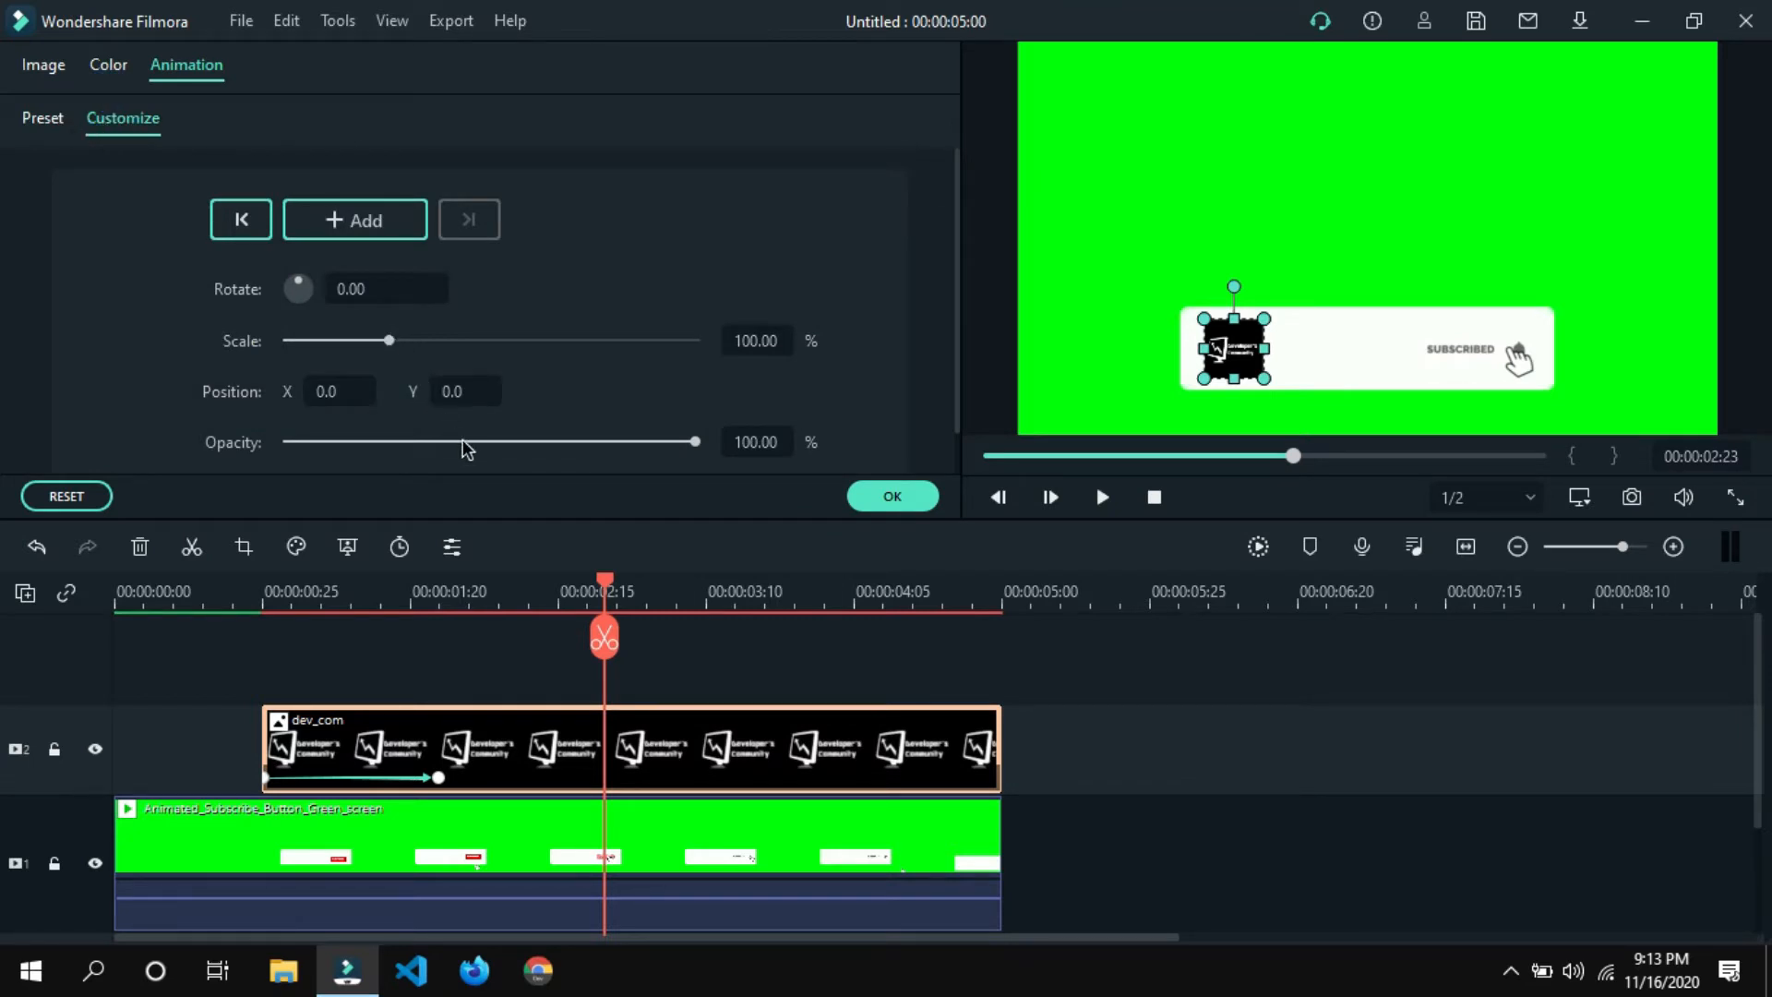
scroll(475, 420, "down", 1)
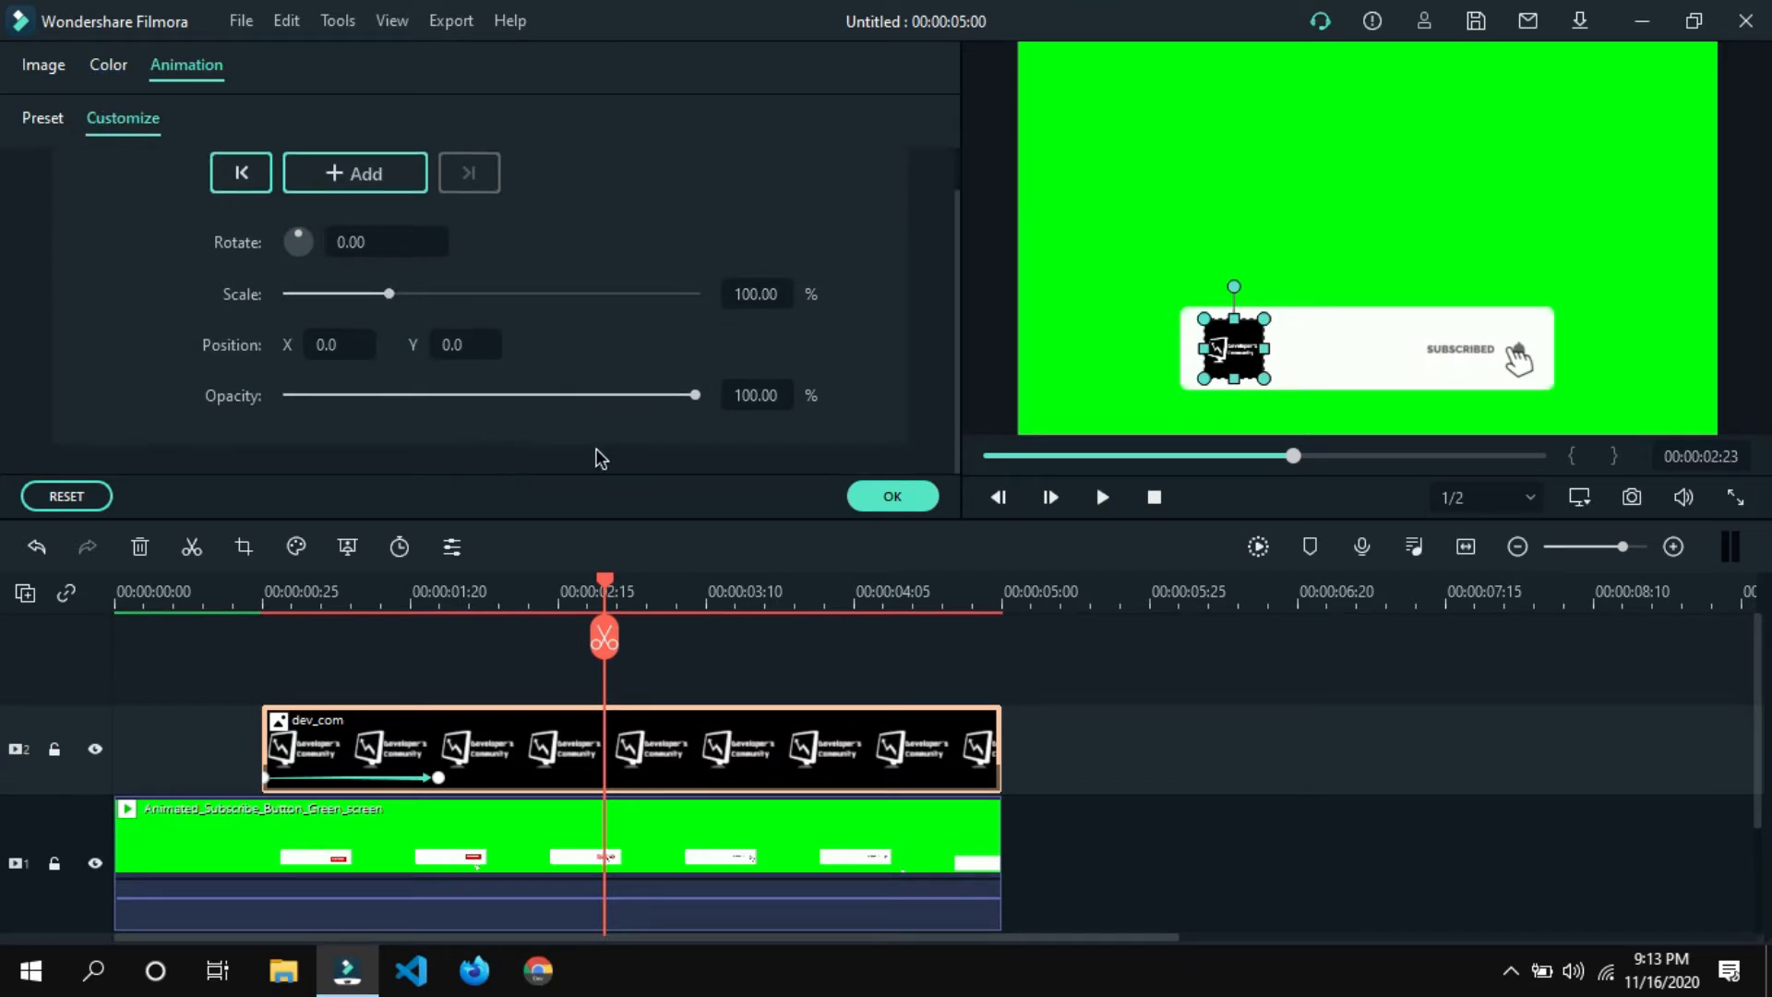
scroll(392, 235, "up", 1)
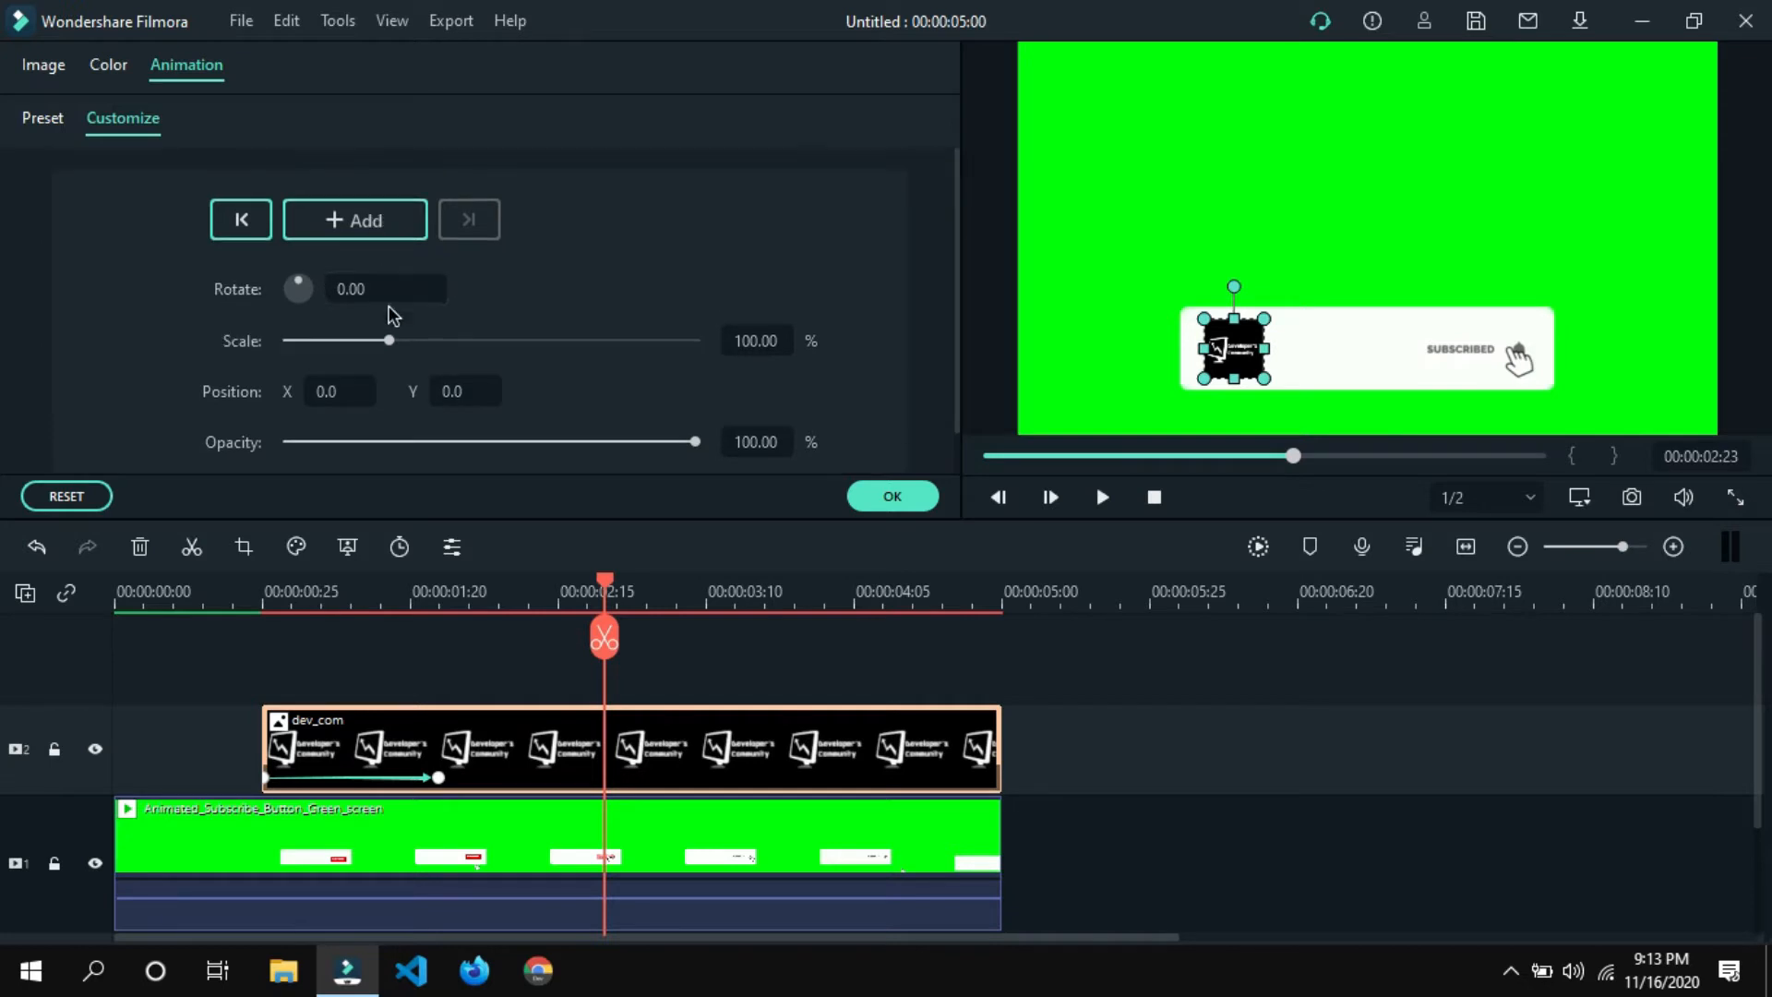
key("space")
key("space")
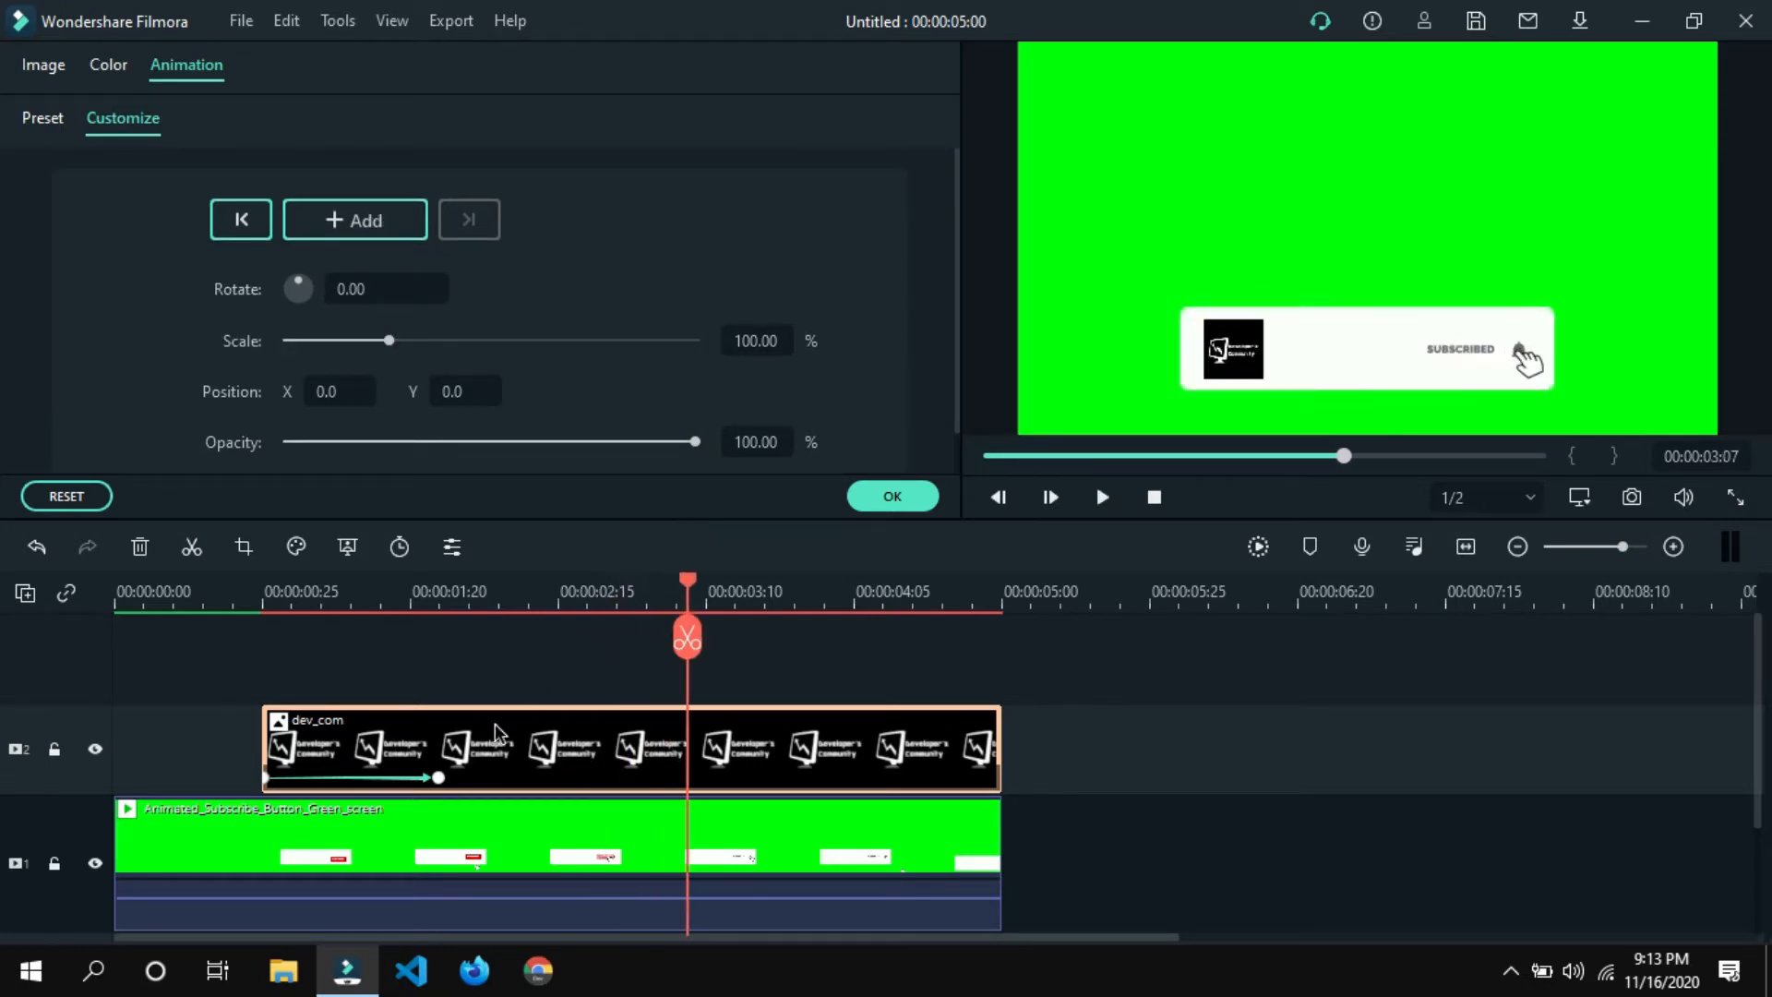
left_click_drag(441, 785, 301, 799)
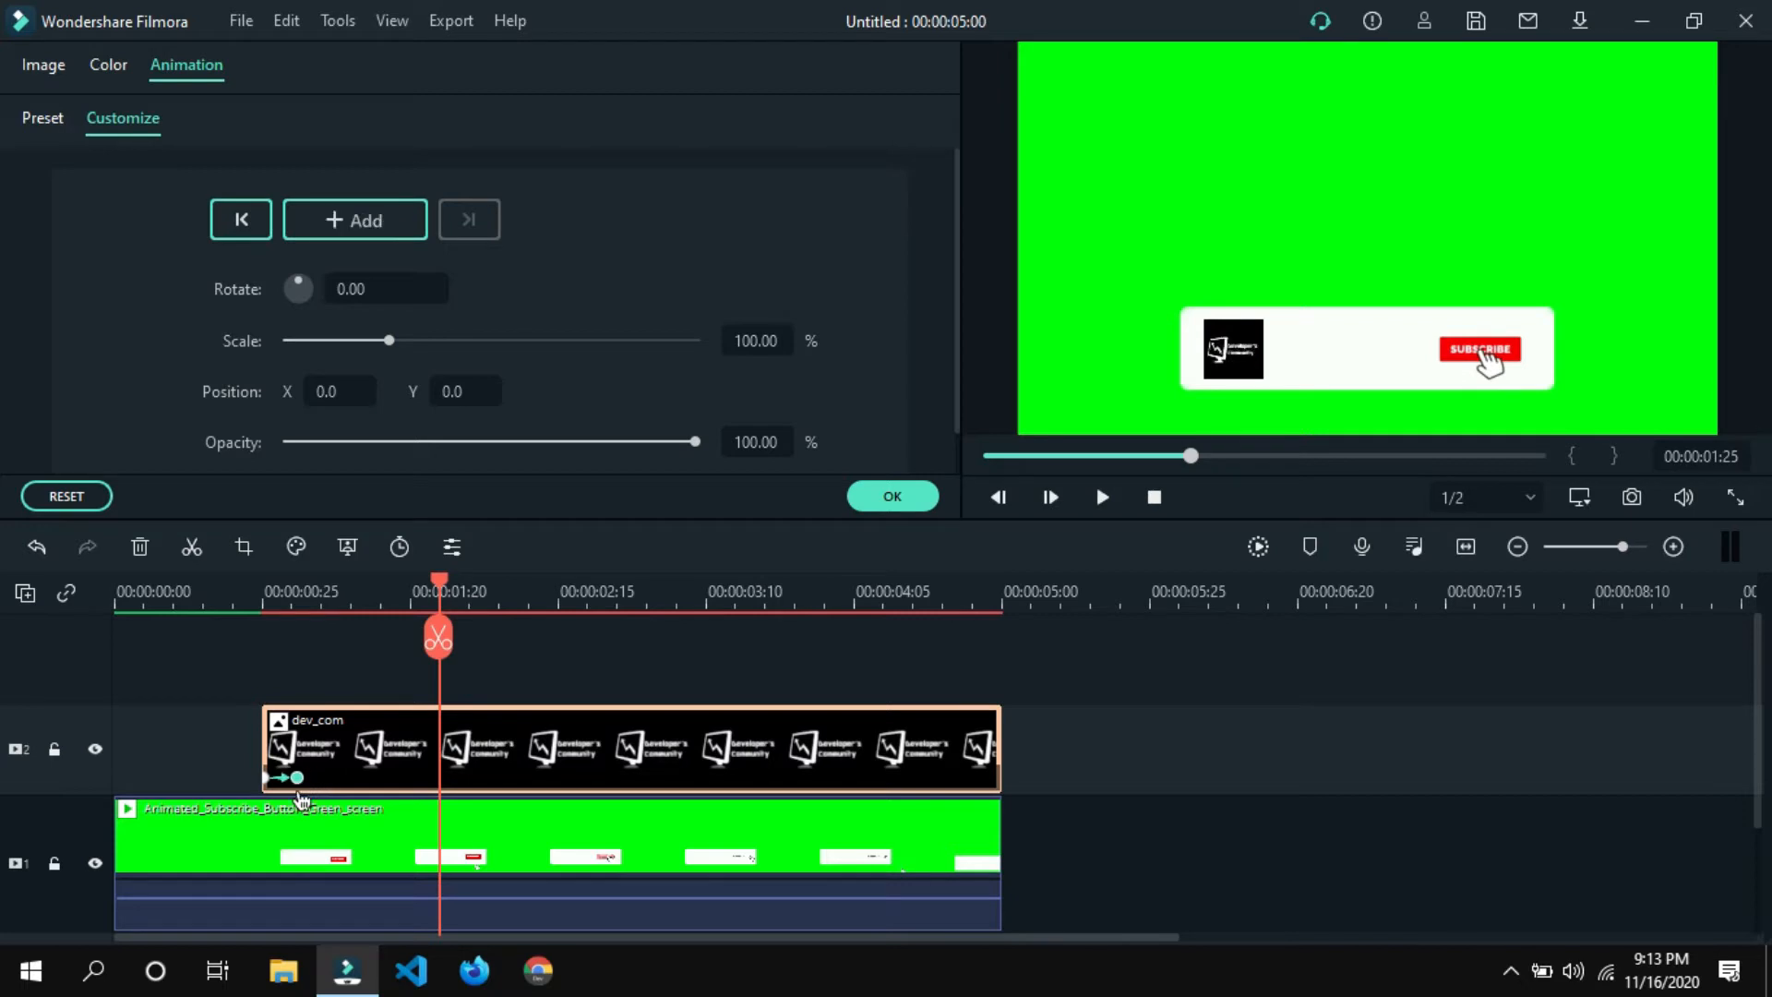
left_click(893, 495)
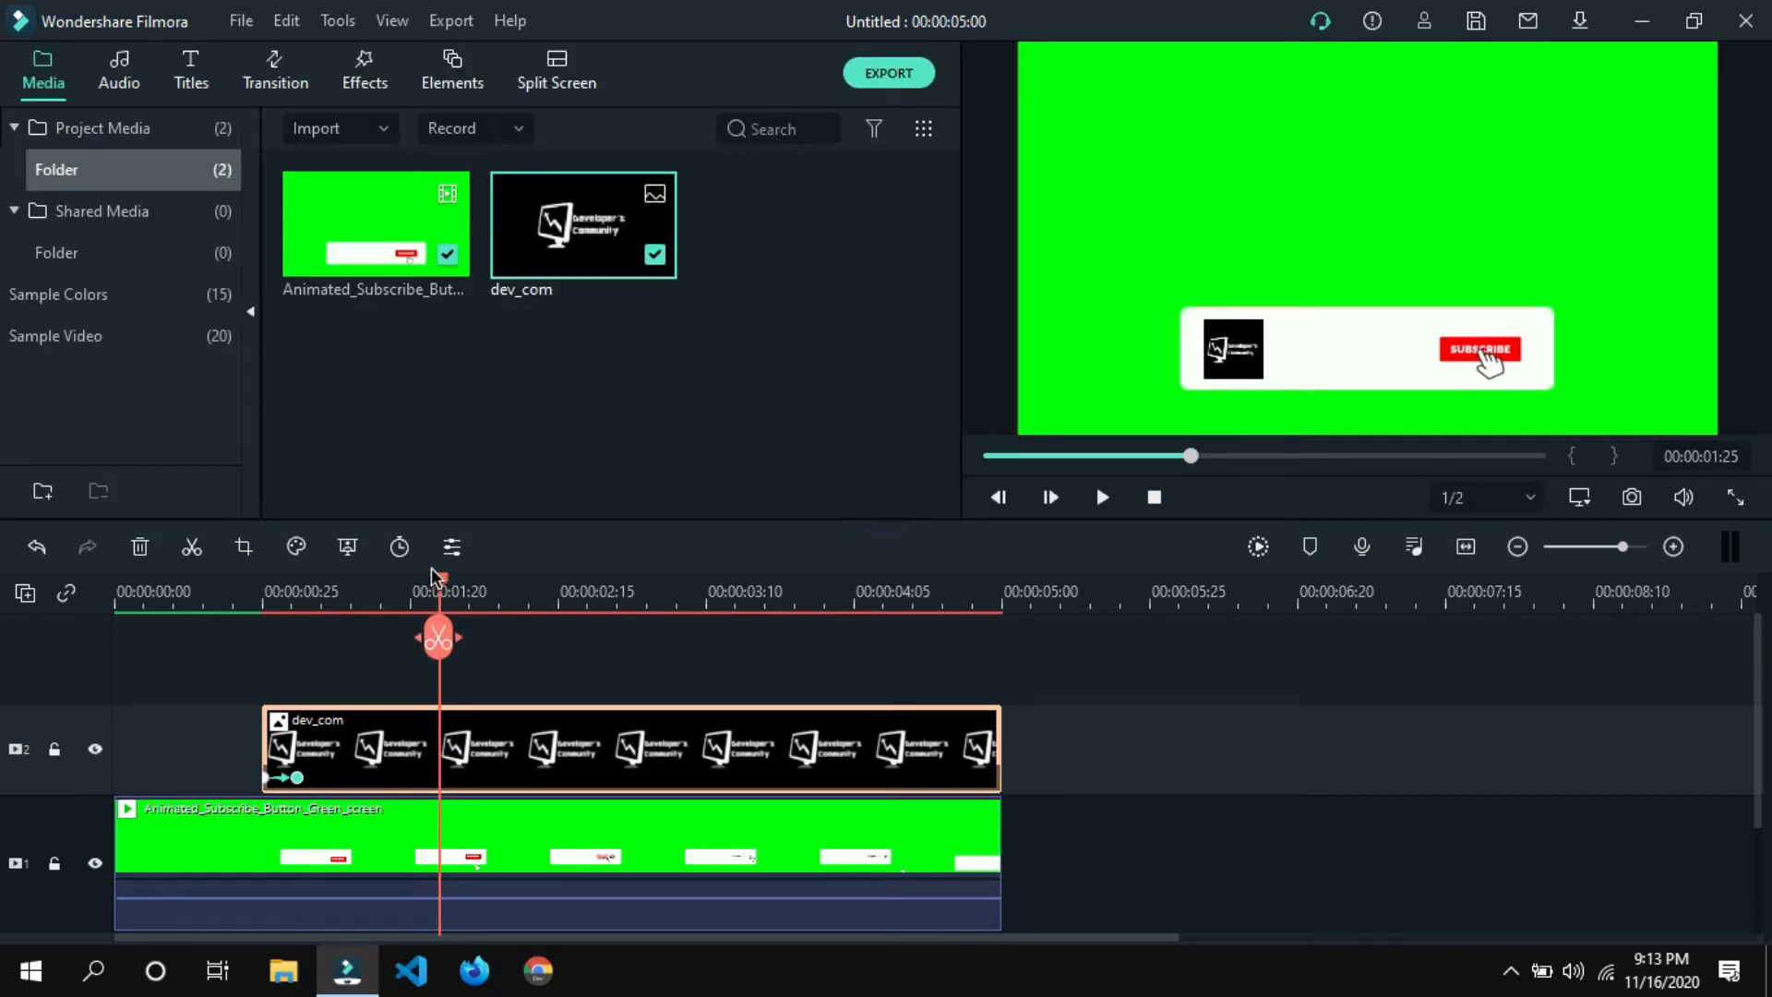
Play the sequence from the start to review the faster logo zoom, and replay the part where the subscribe bar exits.
left_click_drag(439, 584, 118, 590)
key("space")
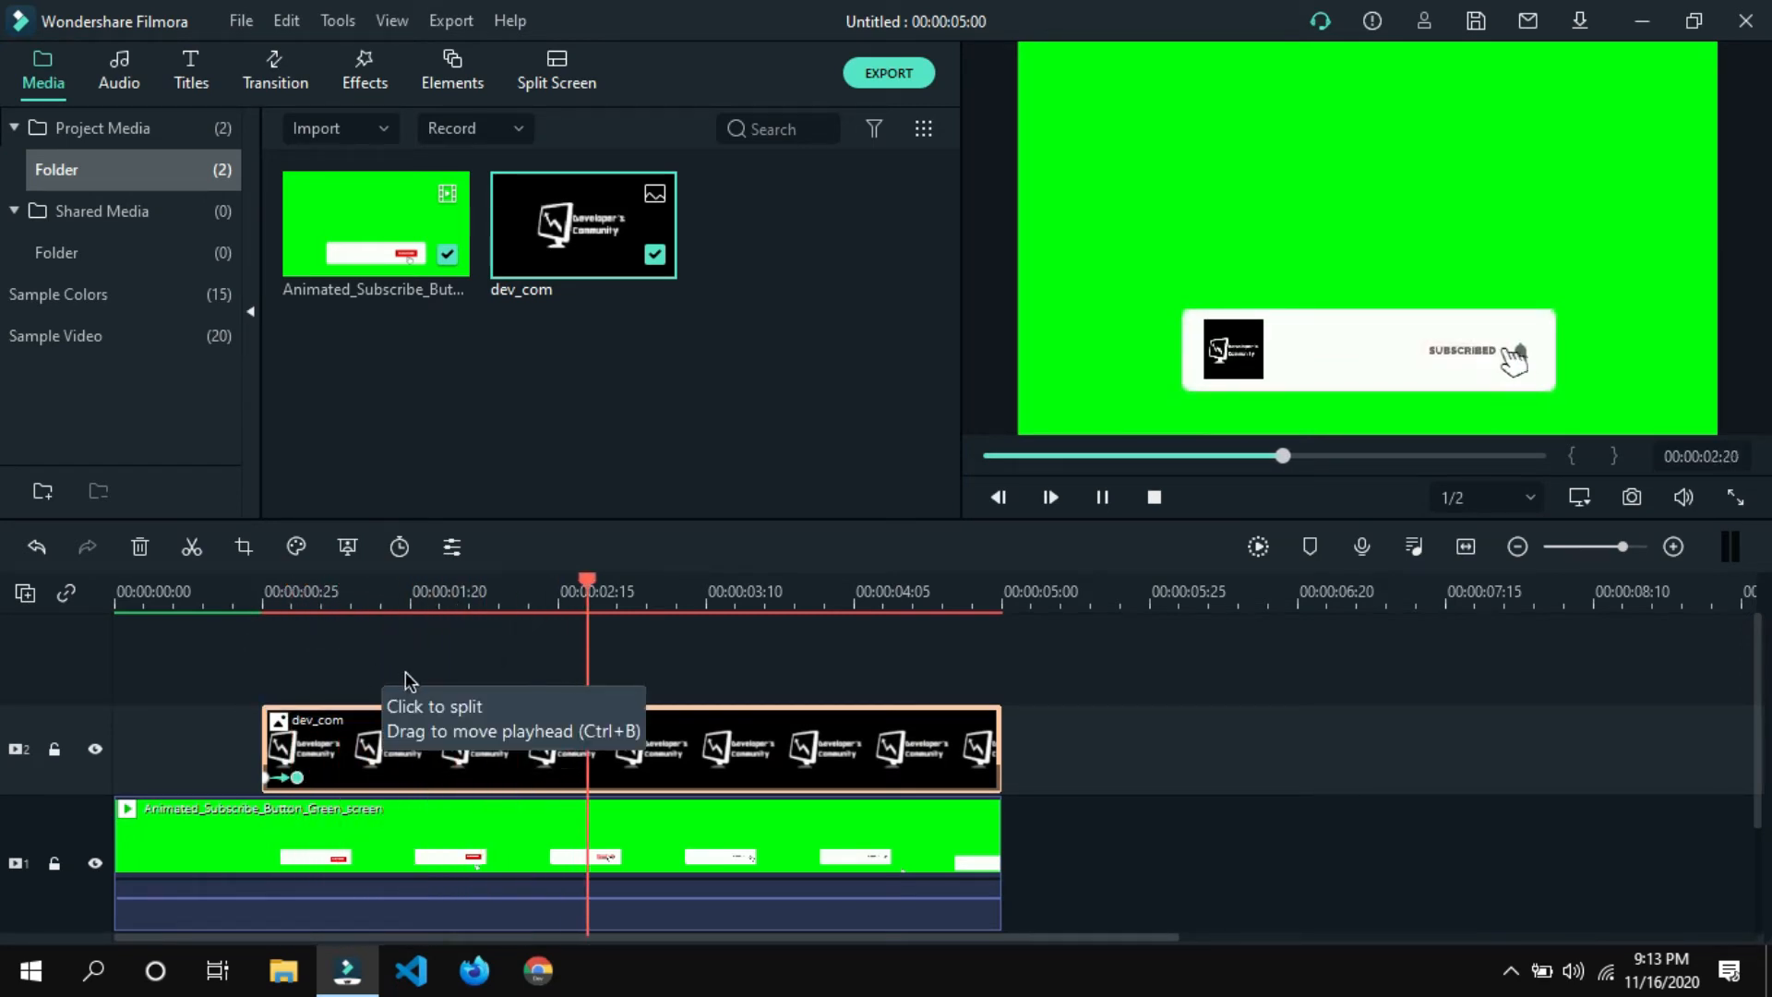
key("space")
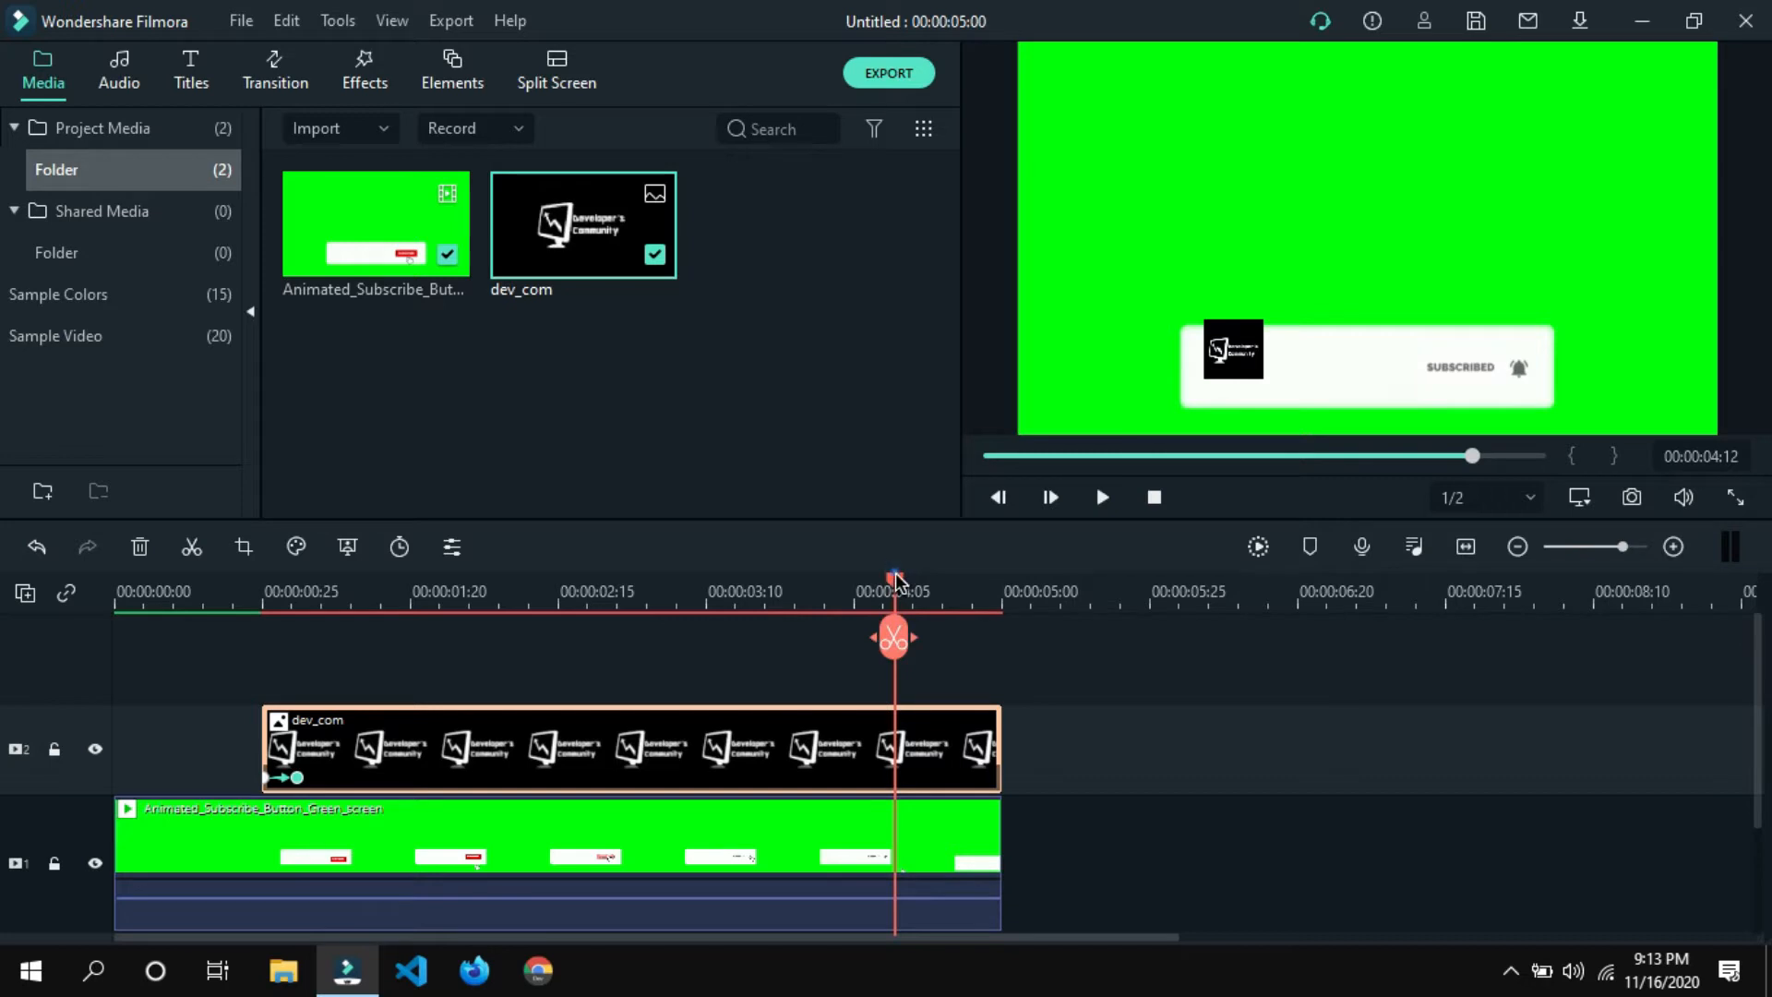
left_click_drag(895, 579, 688, 602)
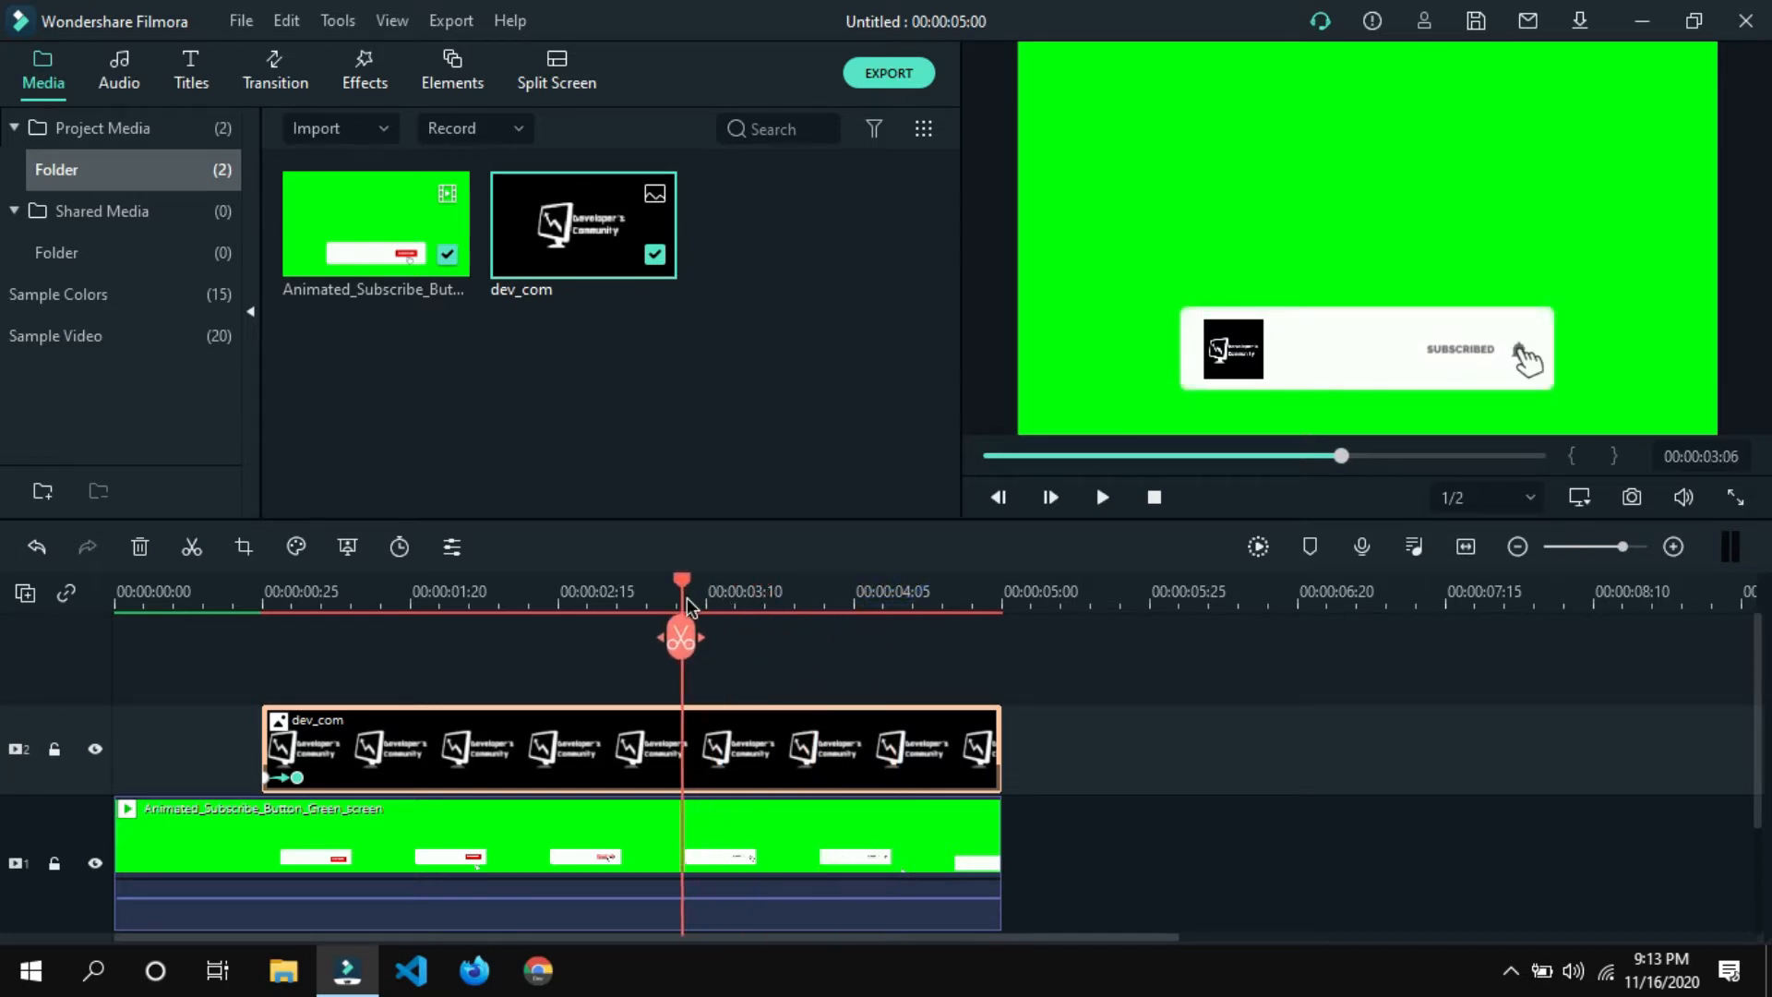
key("space")
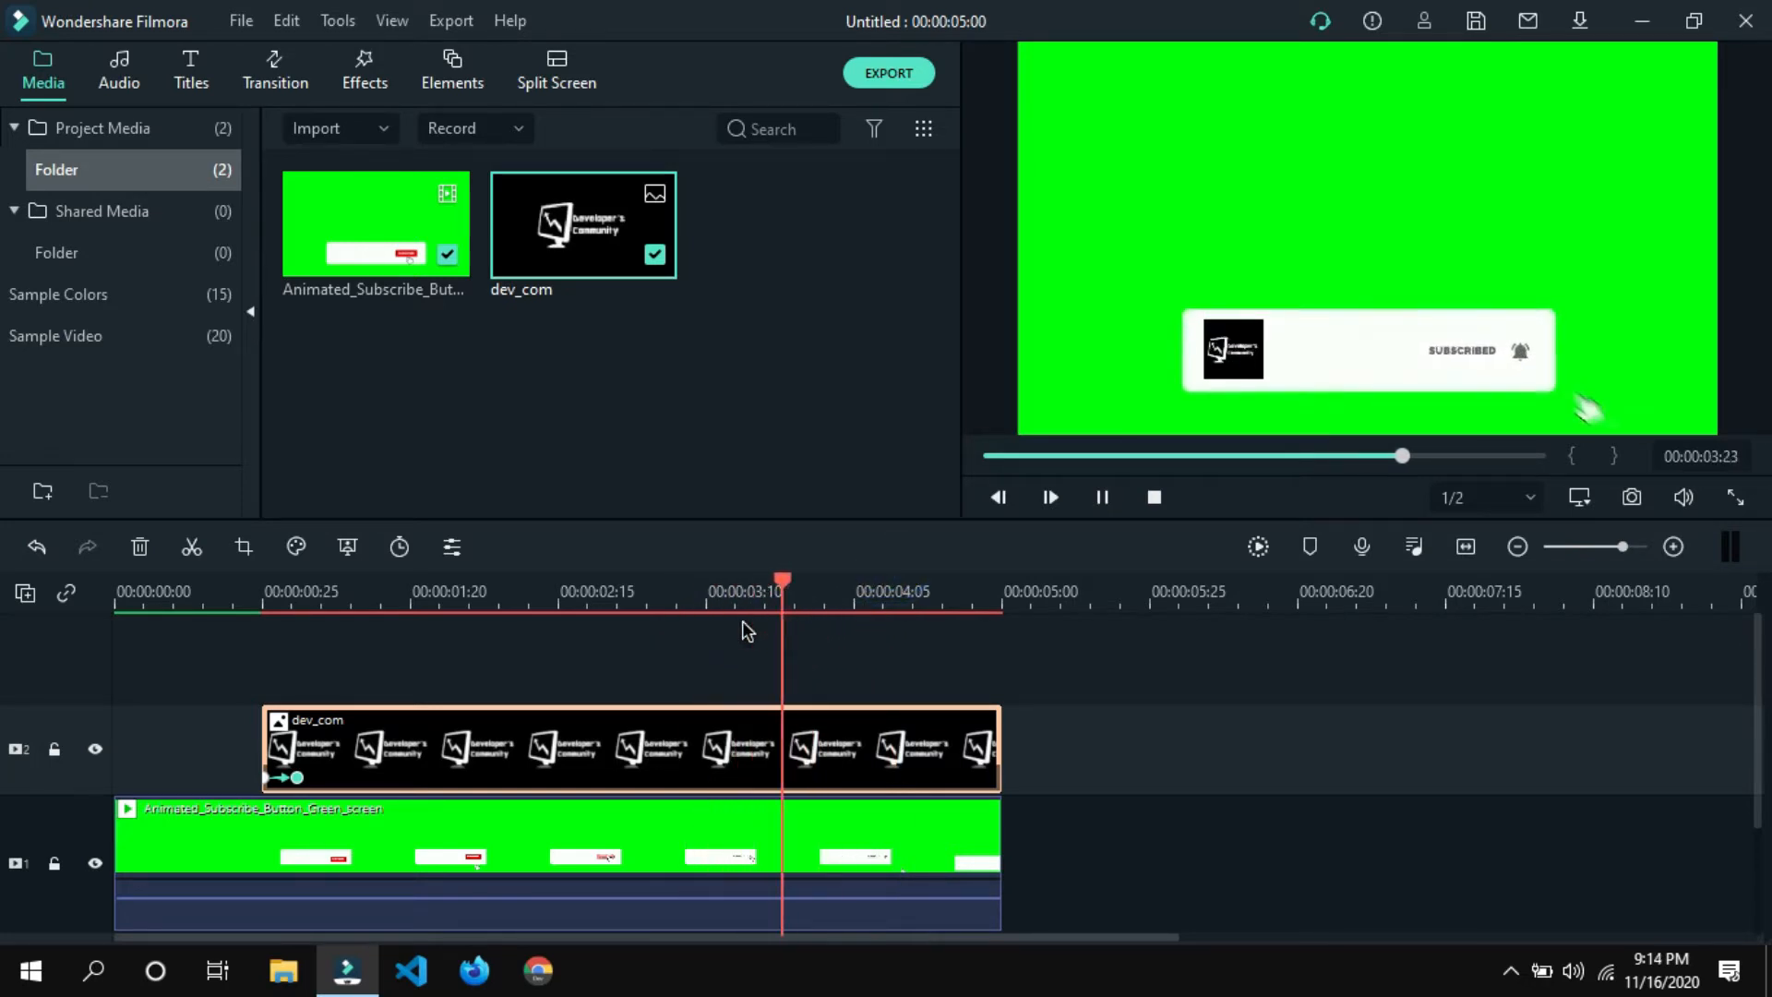
left_click(748, 631)
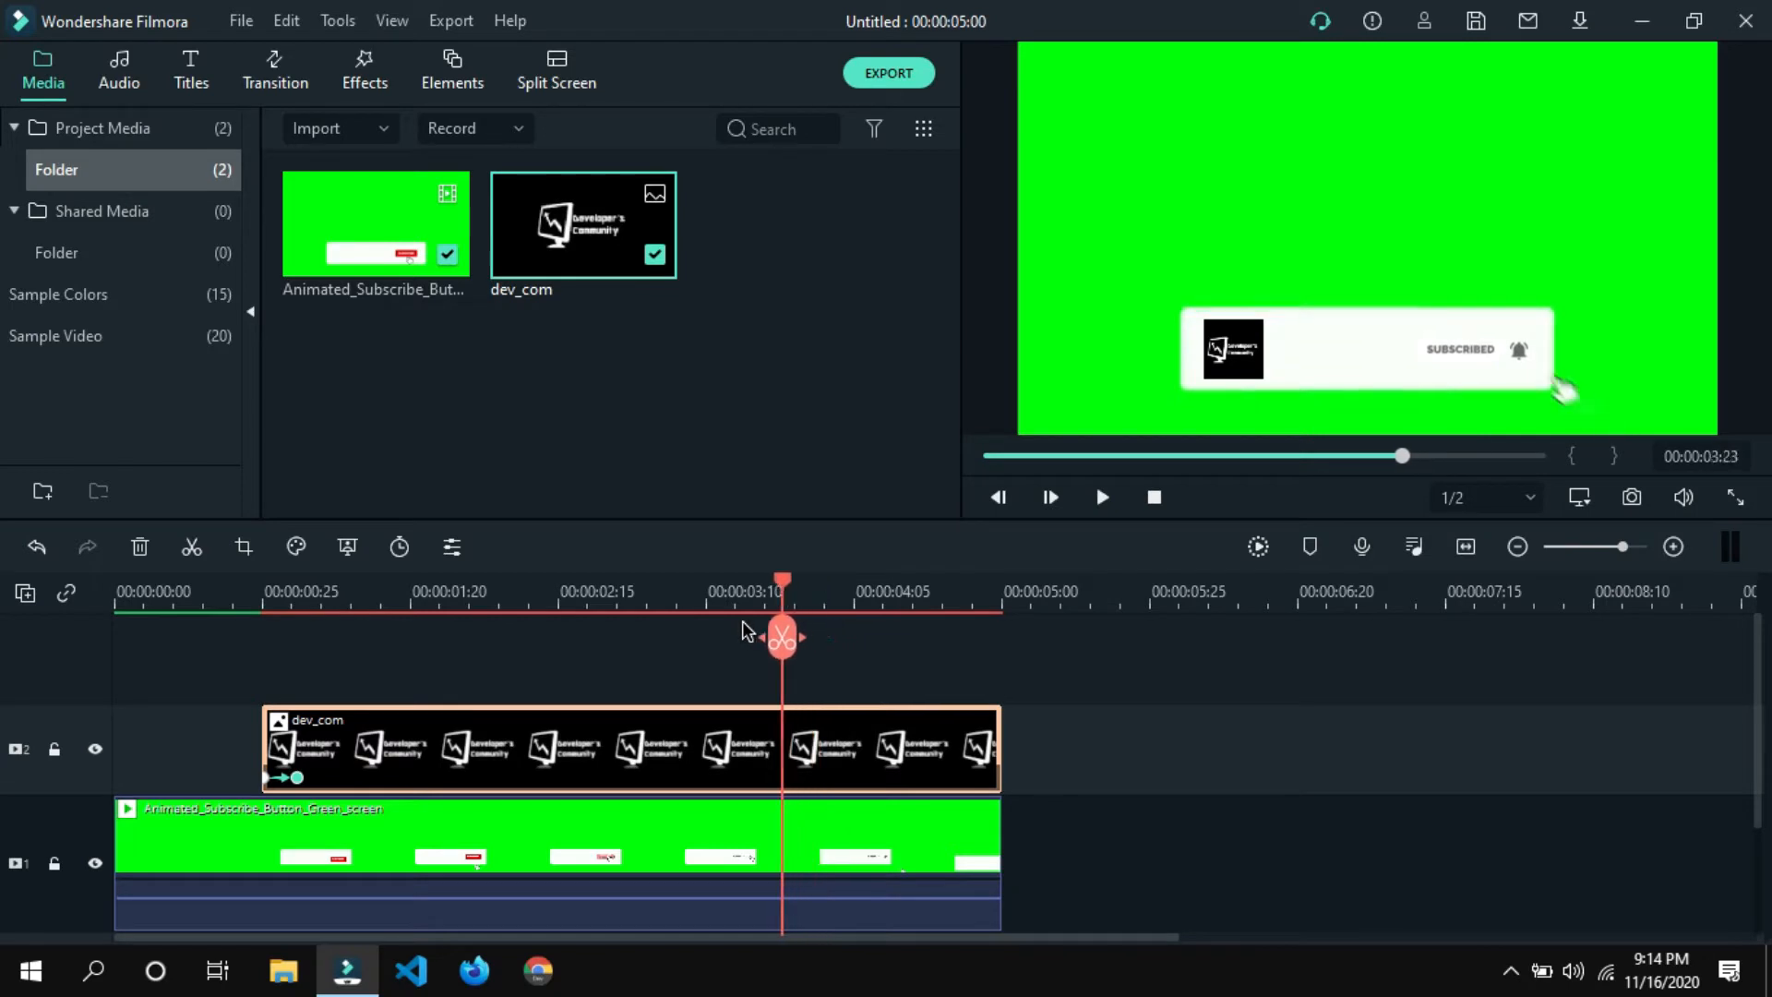
mouse_move(745, 631)
left_mouse_down()
mouse_move(681, 631)
mouse_move(742, 620)
left_mouse_up()
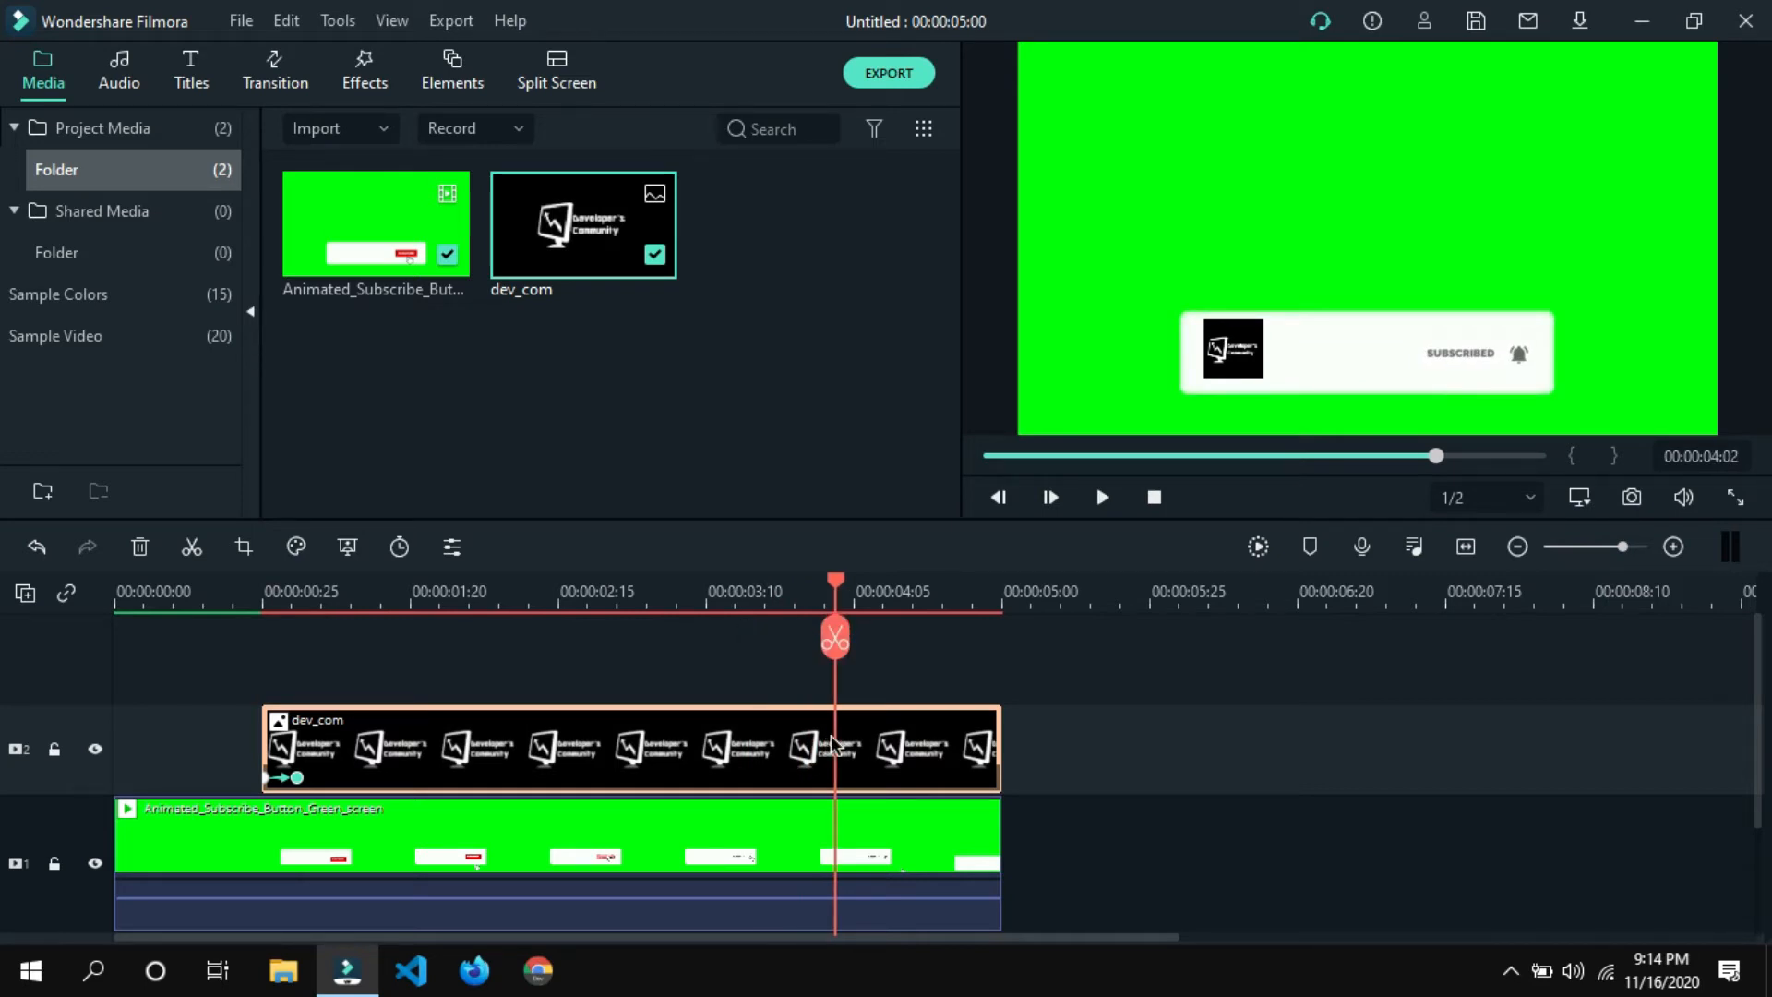
key("ctrl+b")
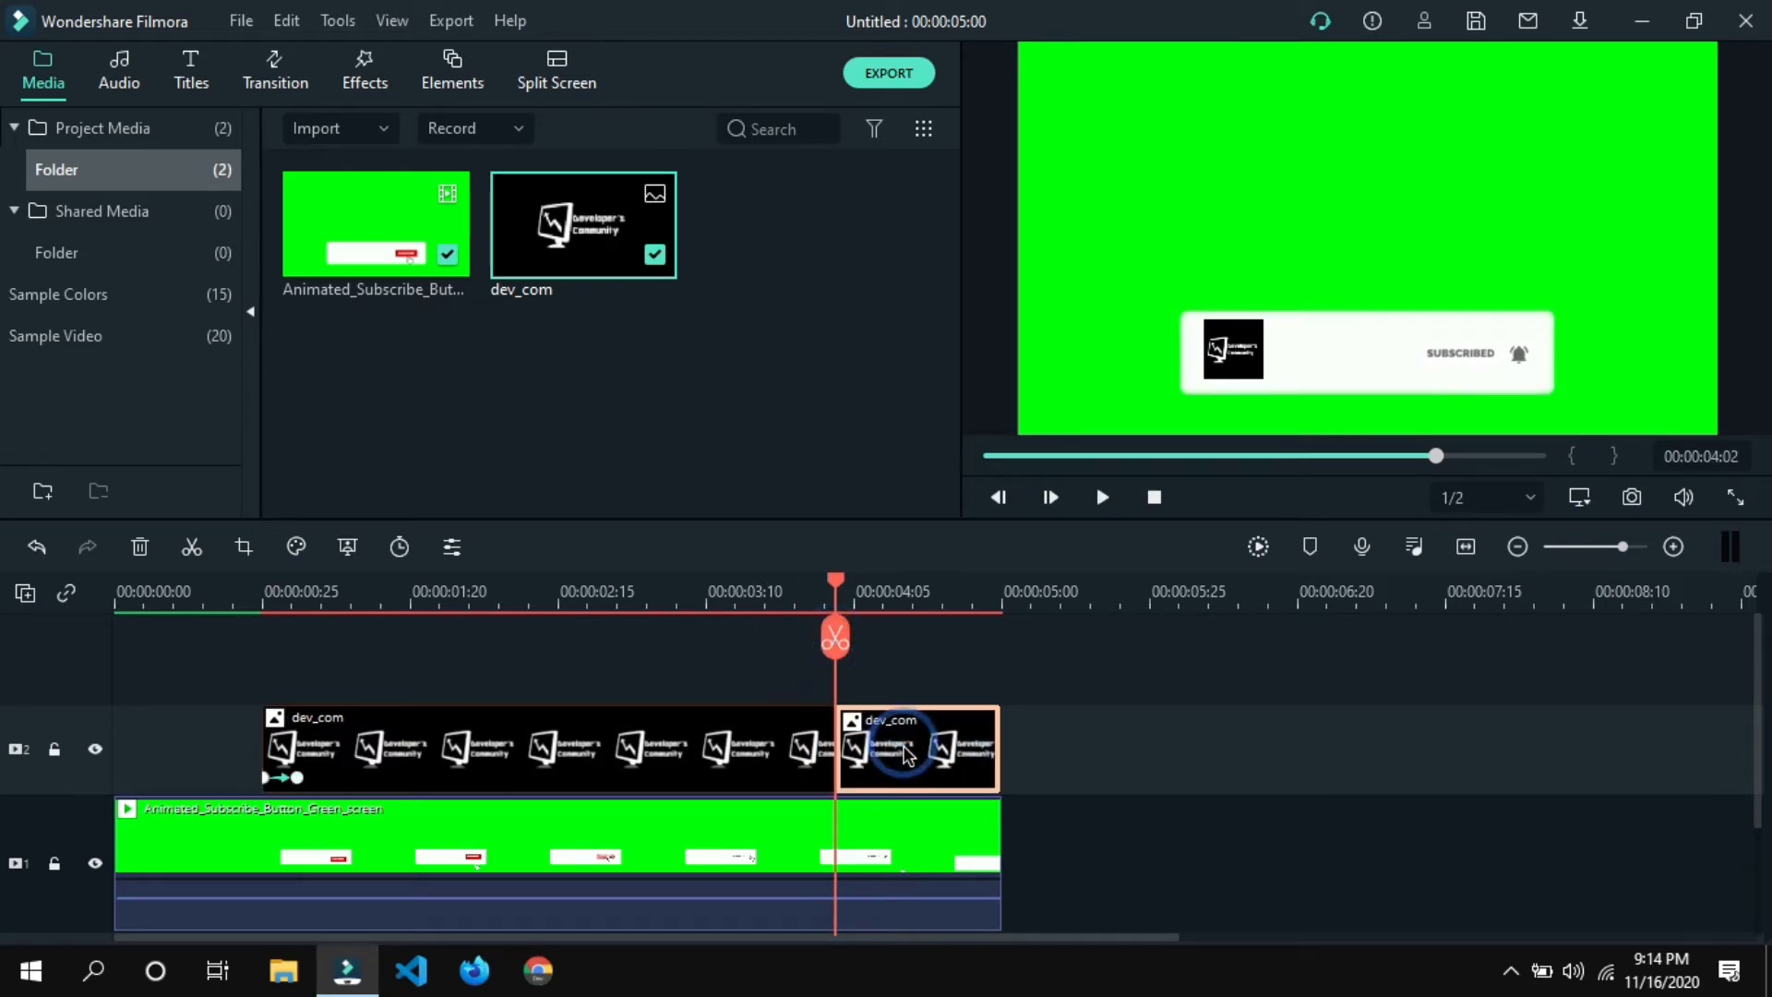
key("Delete")
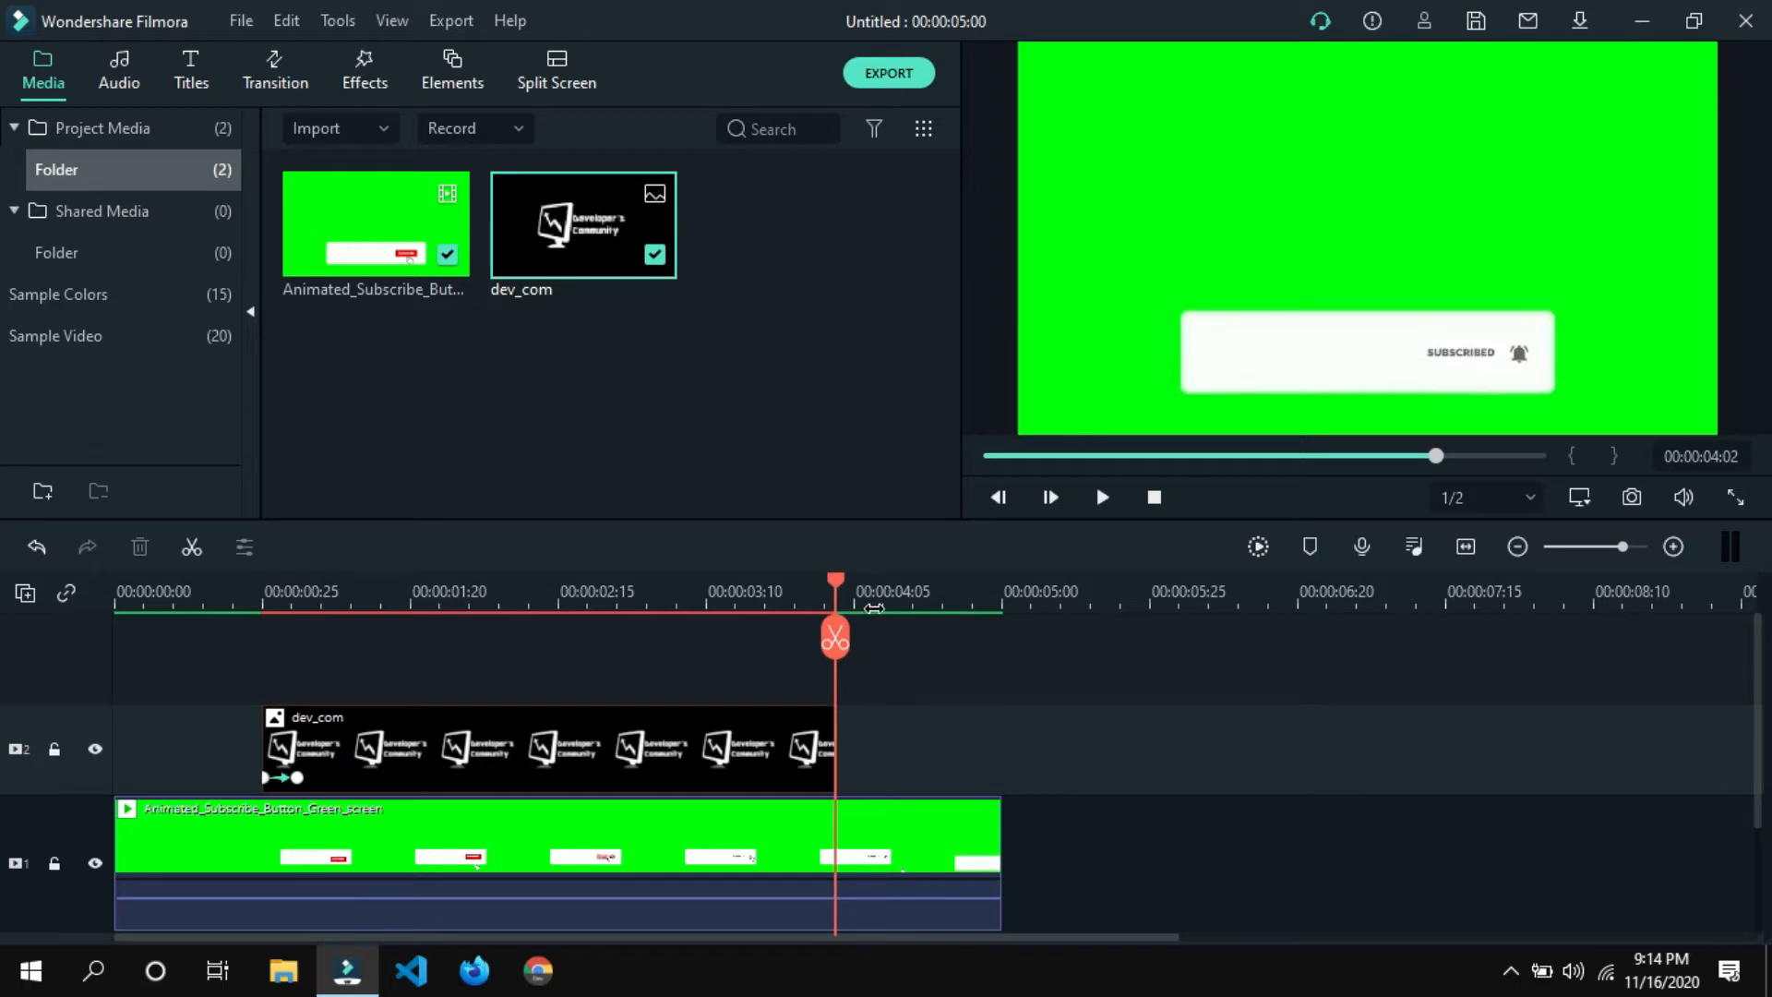
key("ctrl+z")
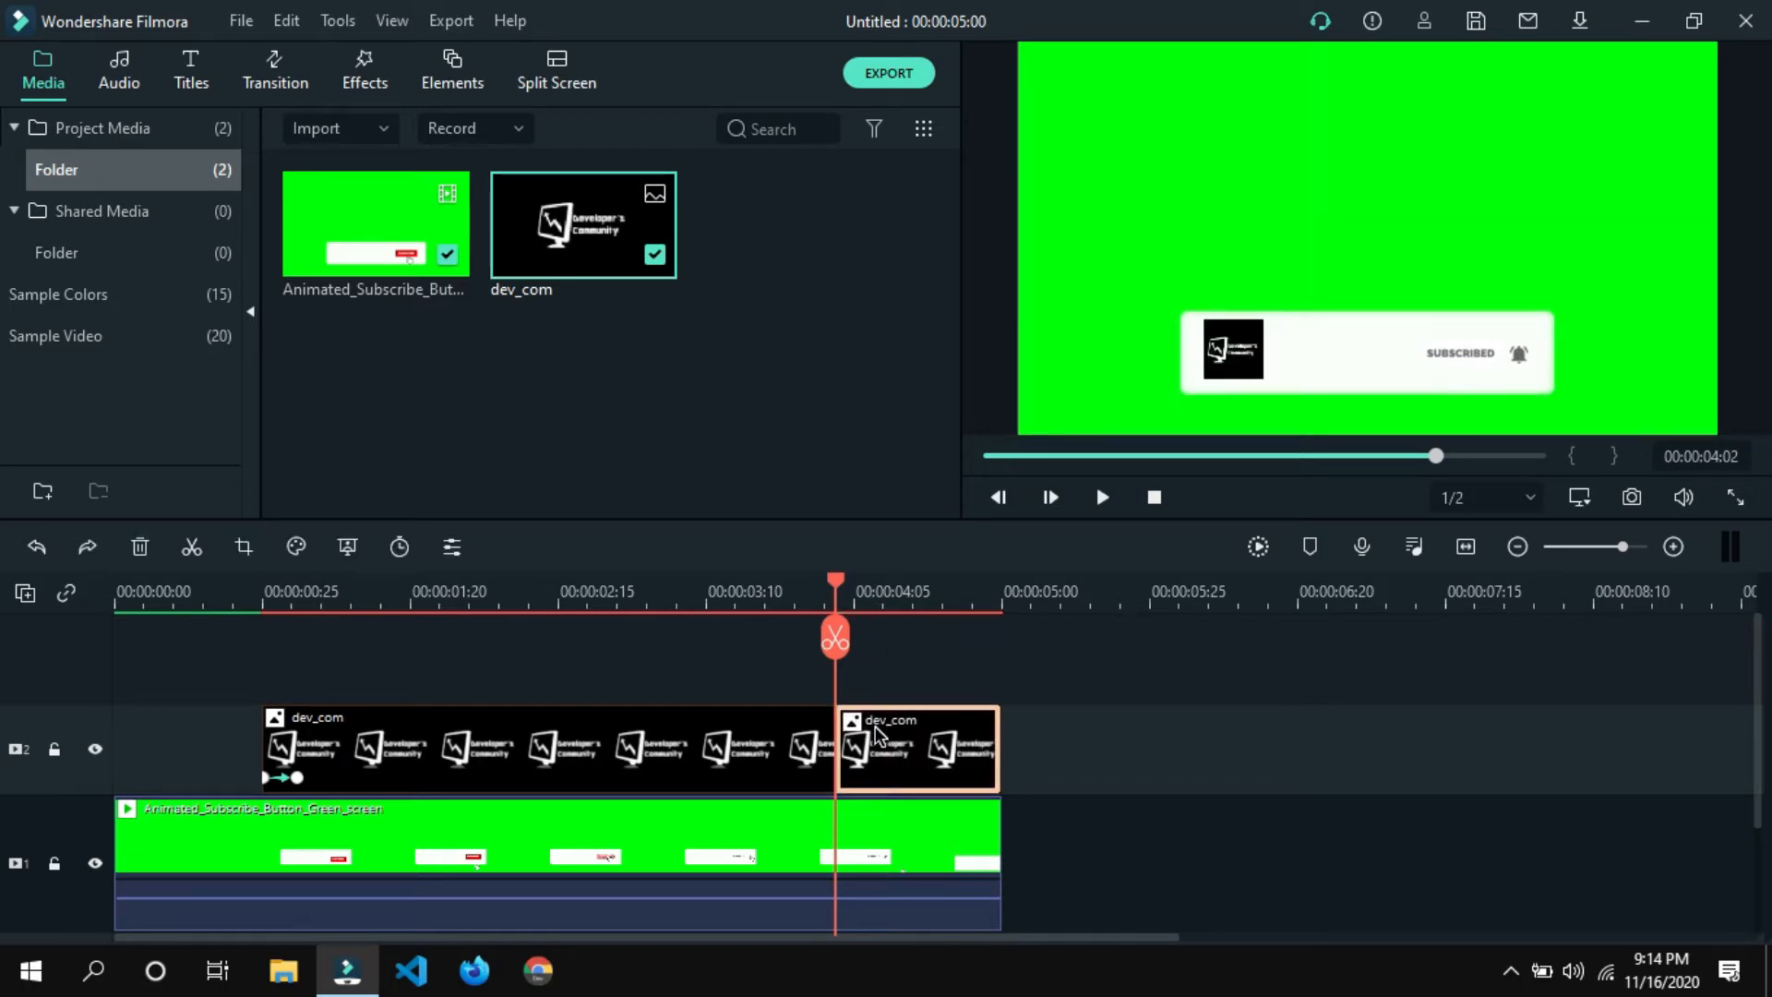
key("ctrl+z")
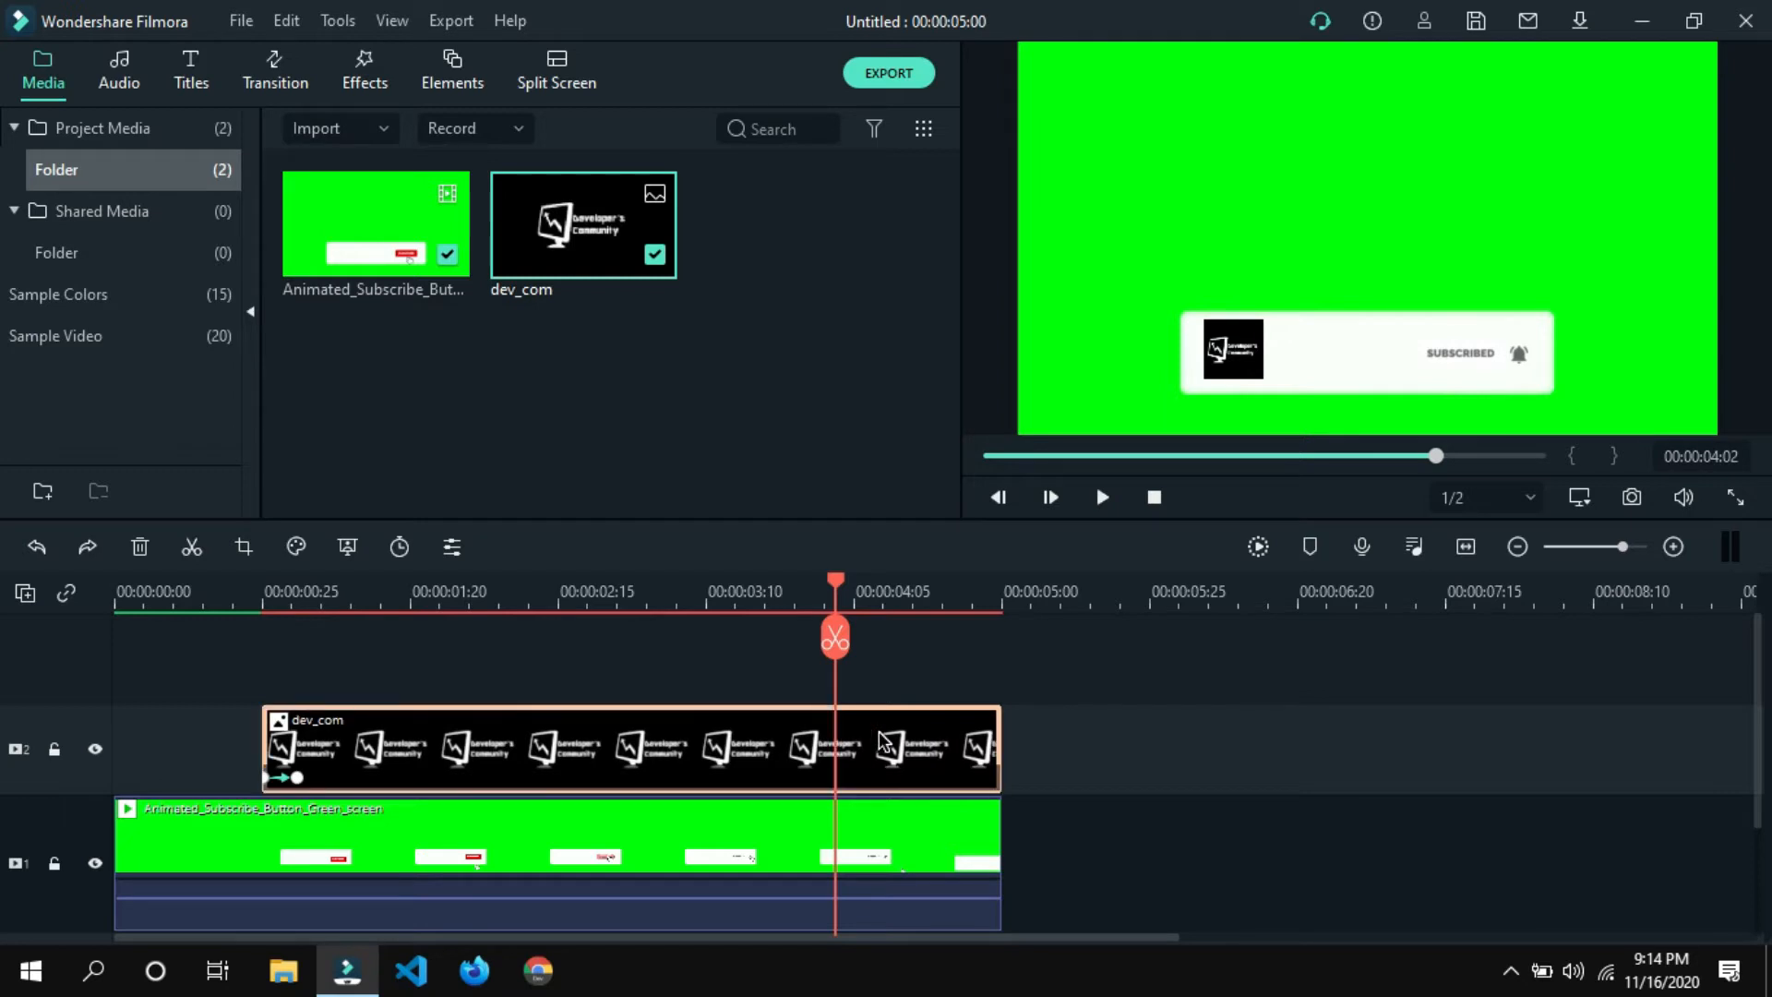
Split the dev_com clip at 00:00:03:27, just before the subscribe bar slides down.
key("Right")
key("Right")
key("Right")
key("Right")
key("Right")
key("Right")
key("Right")
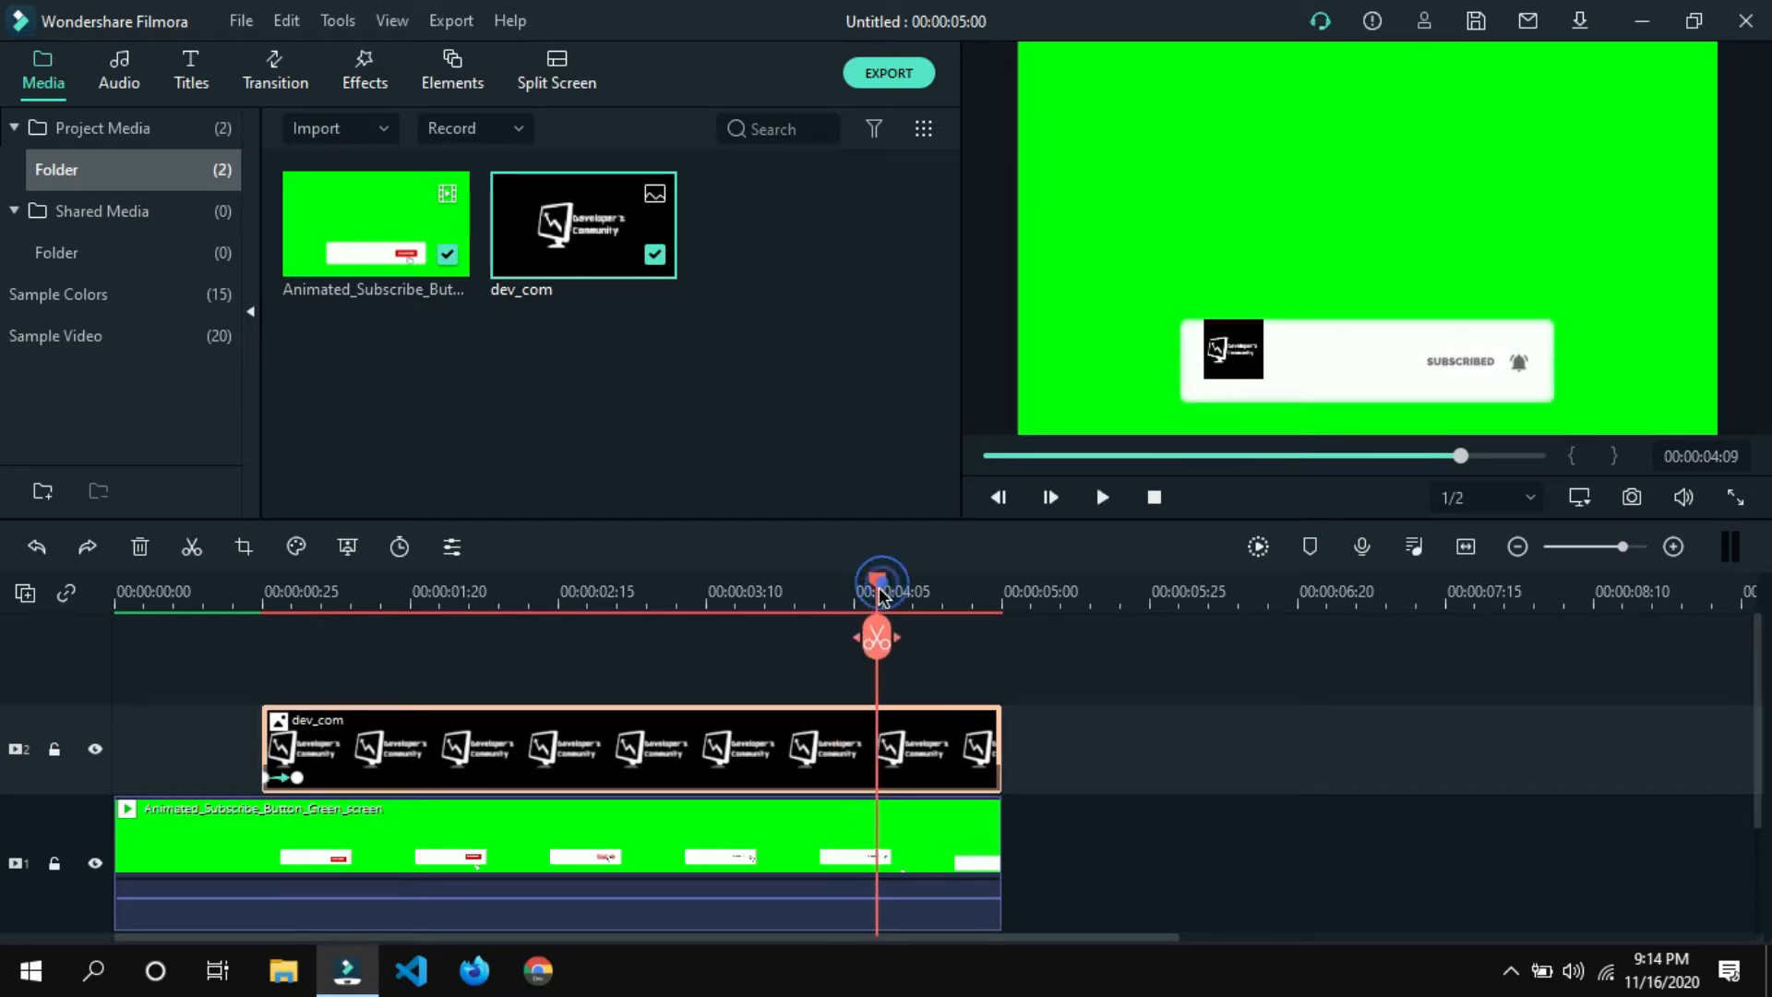
left_click_drag(882, 583, 810, 600)
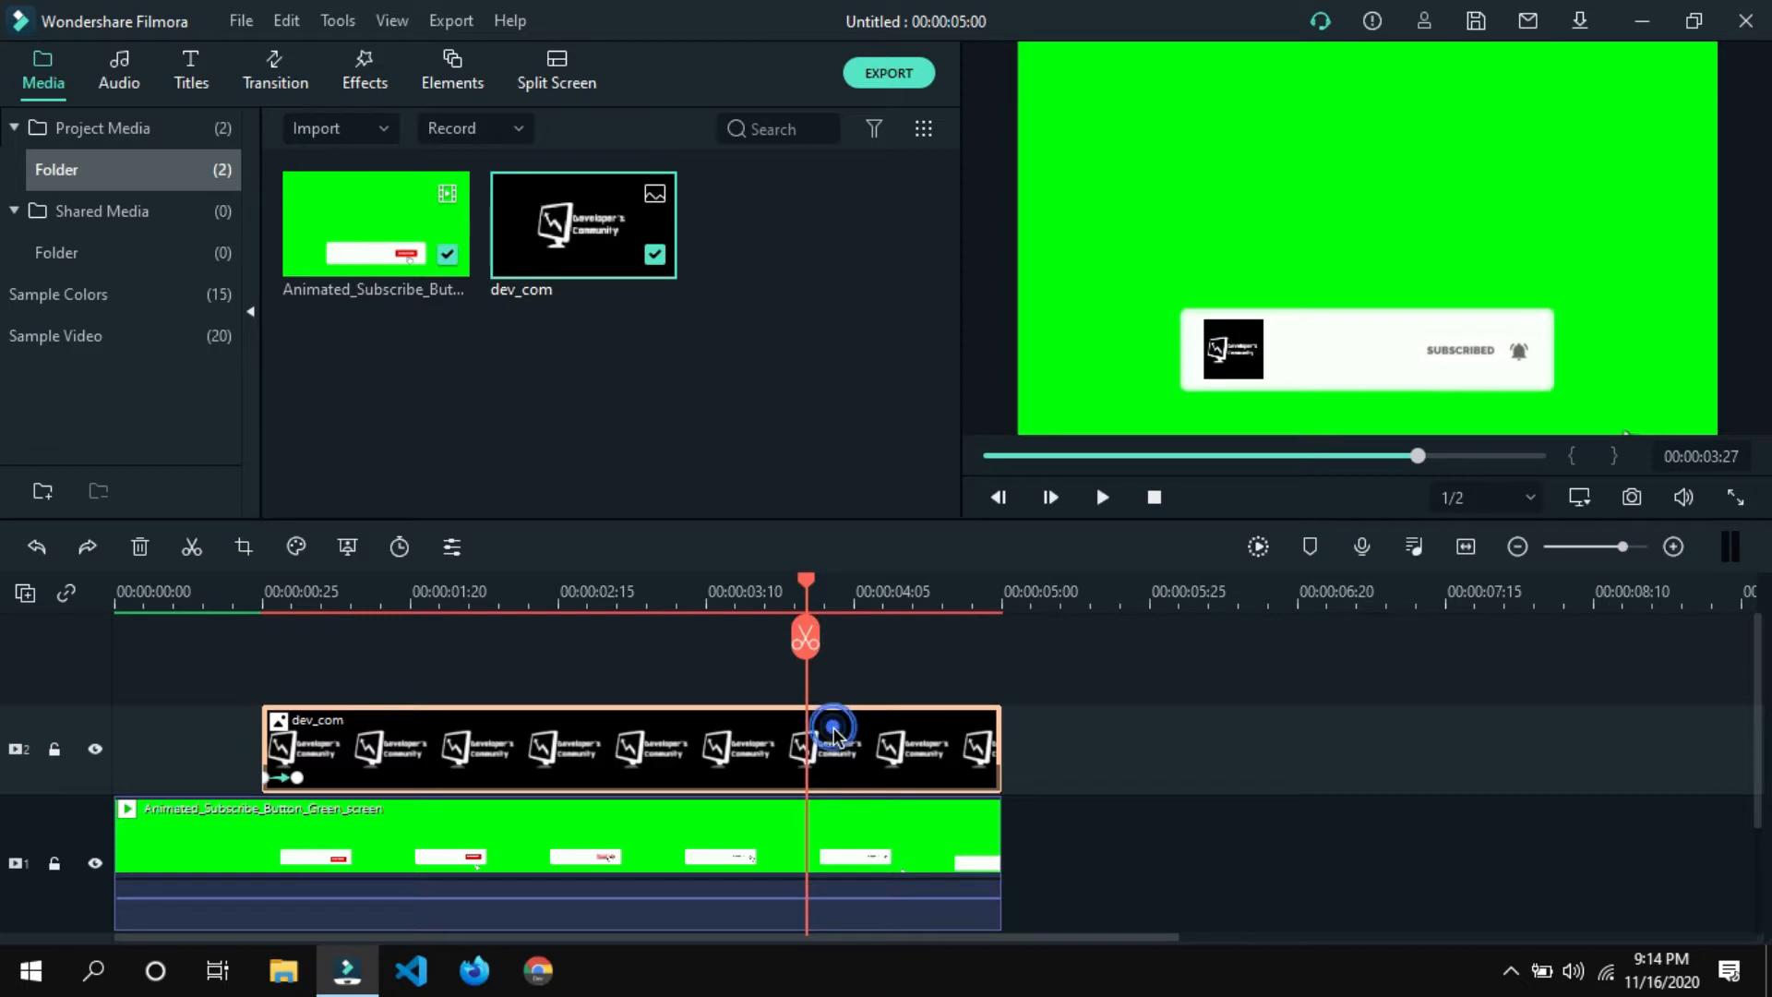
left_click(802, 639)
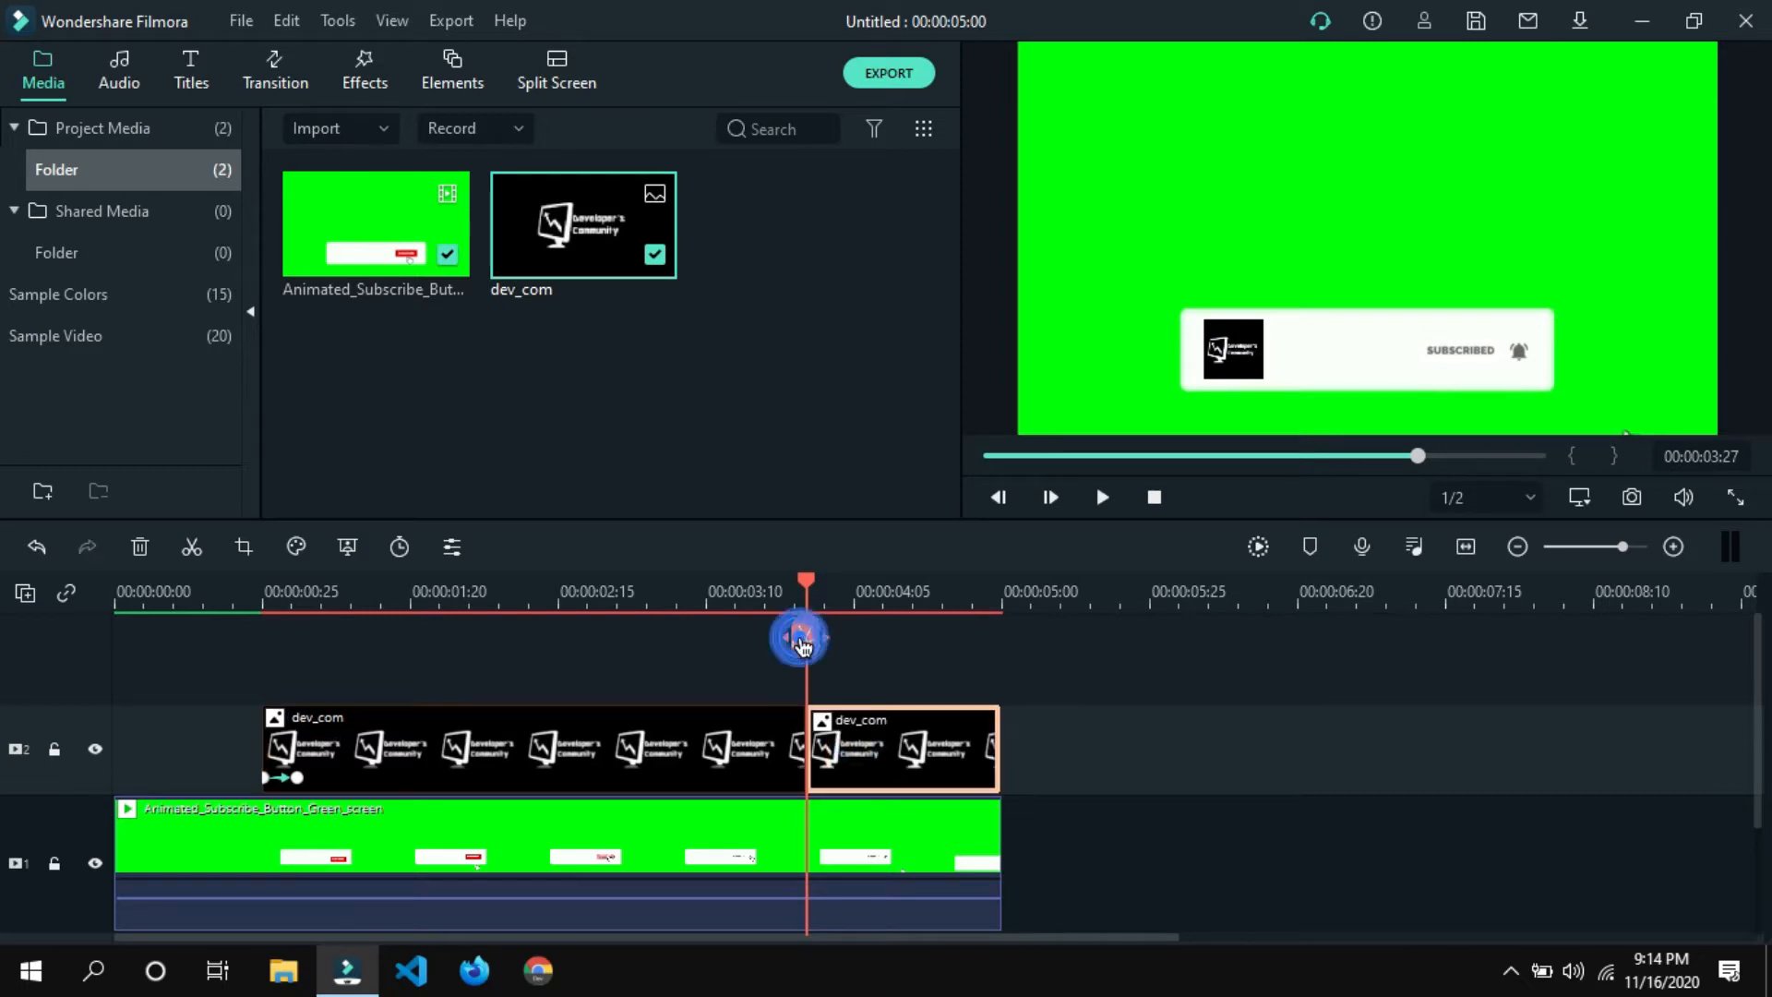
Animate the second dev_com clip downward with a keyframe at 00:00:03:27 and another at 00:00:05:00 with Y position -140.0.
double_click(858, 725)
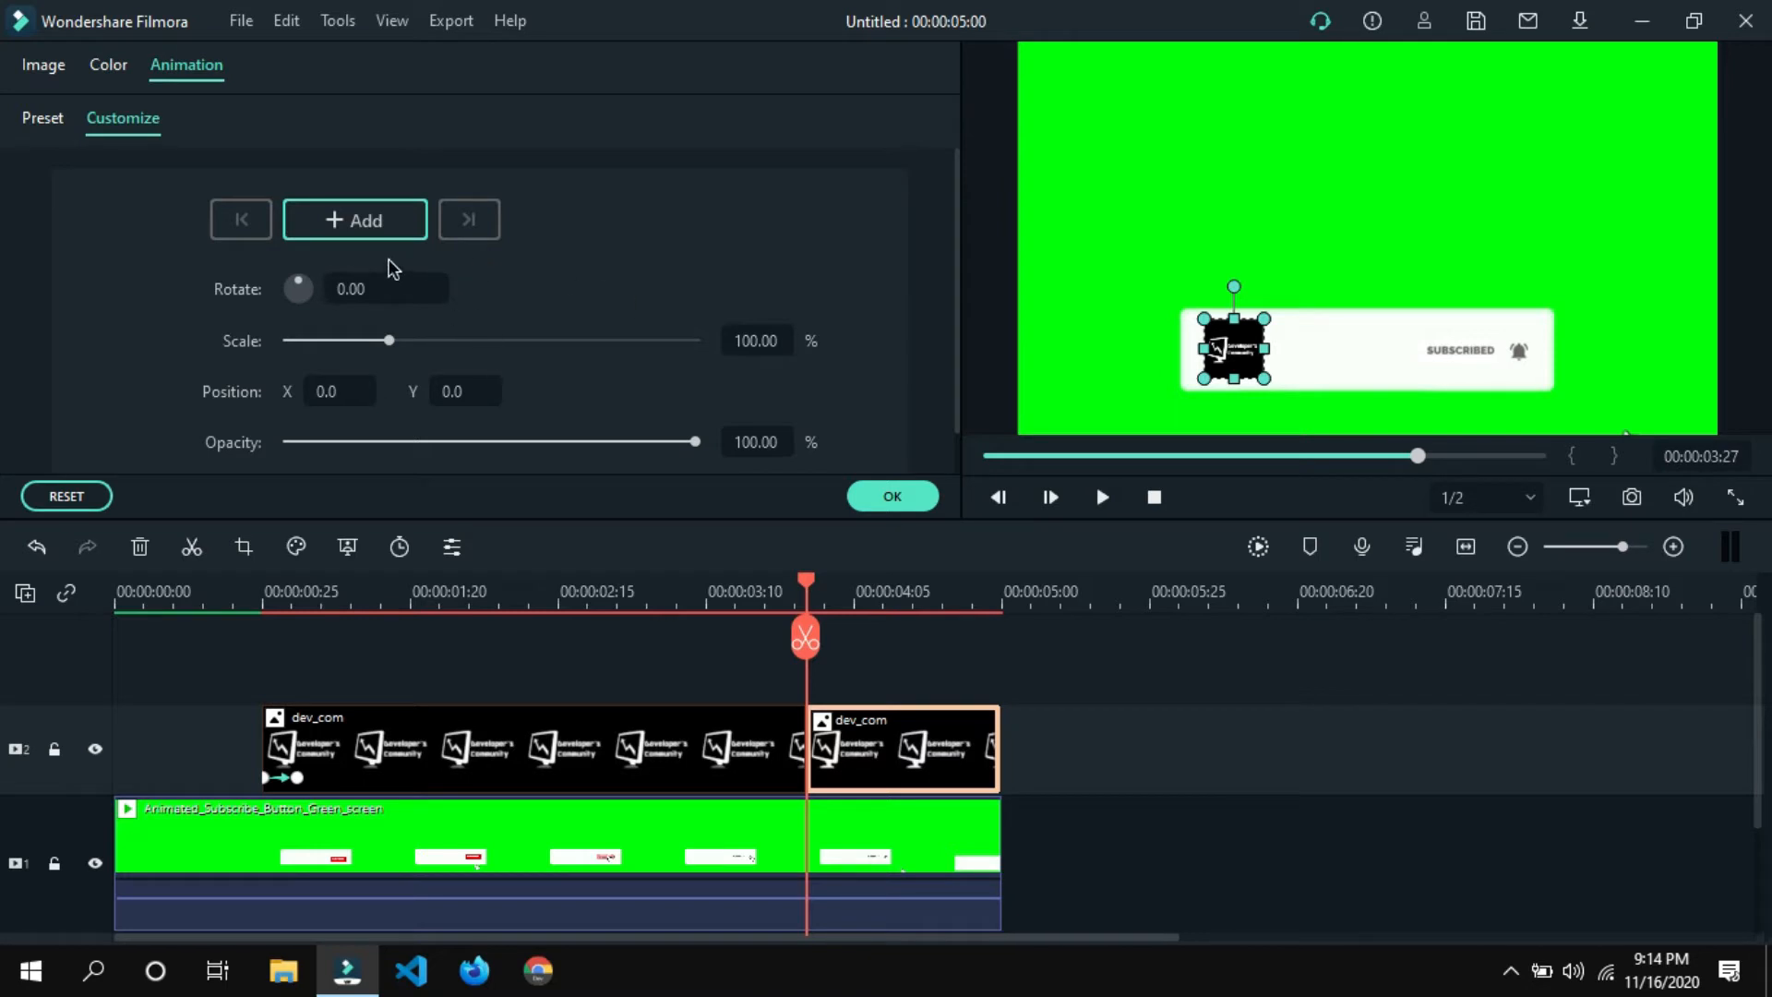
left_click(369, 220)
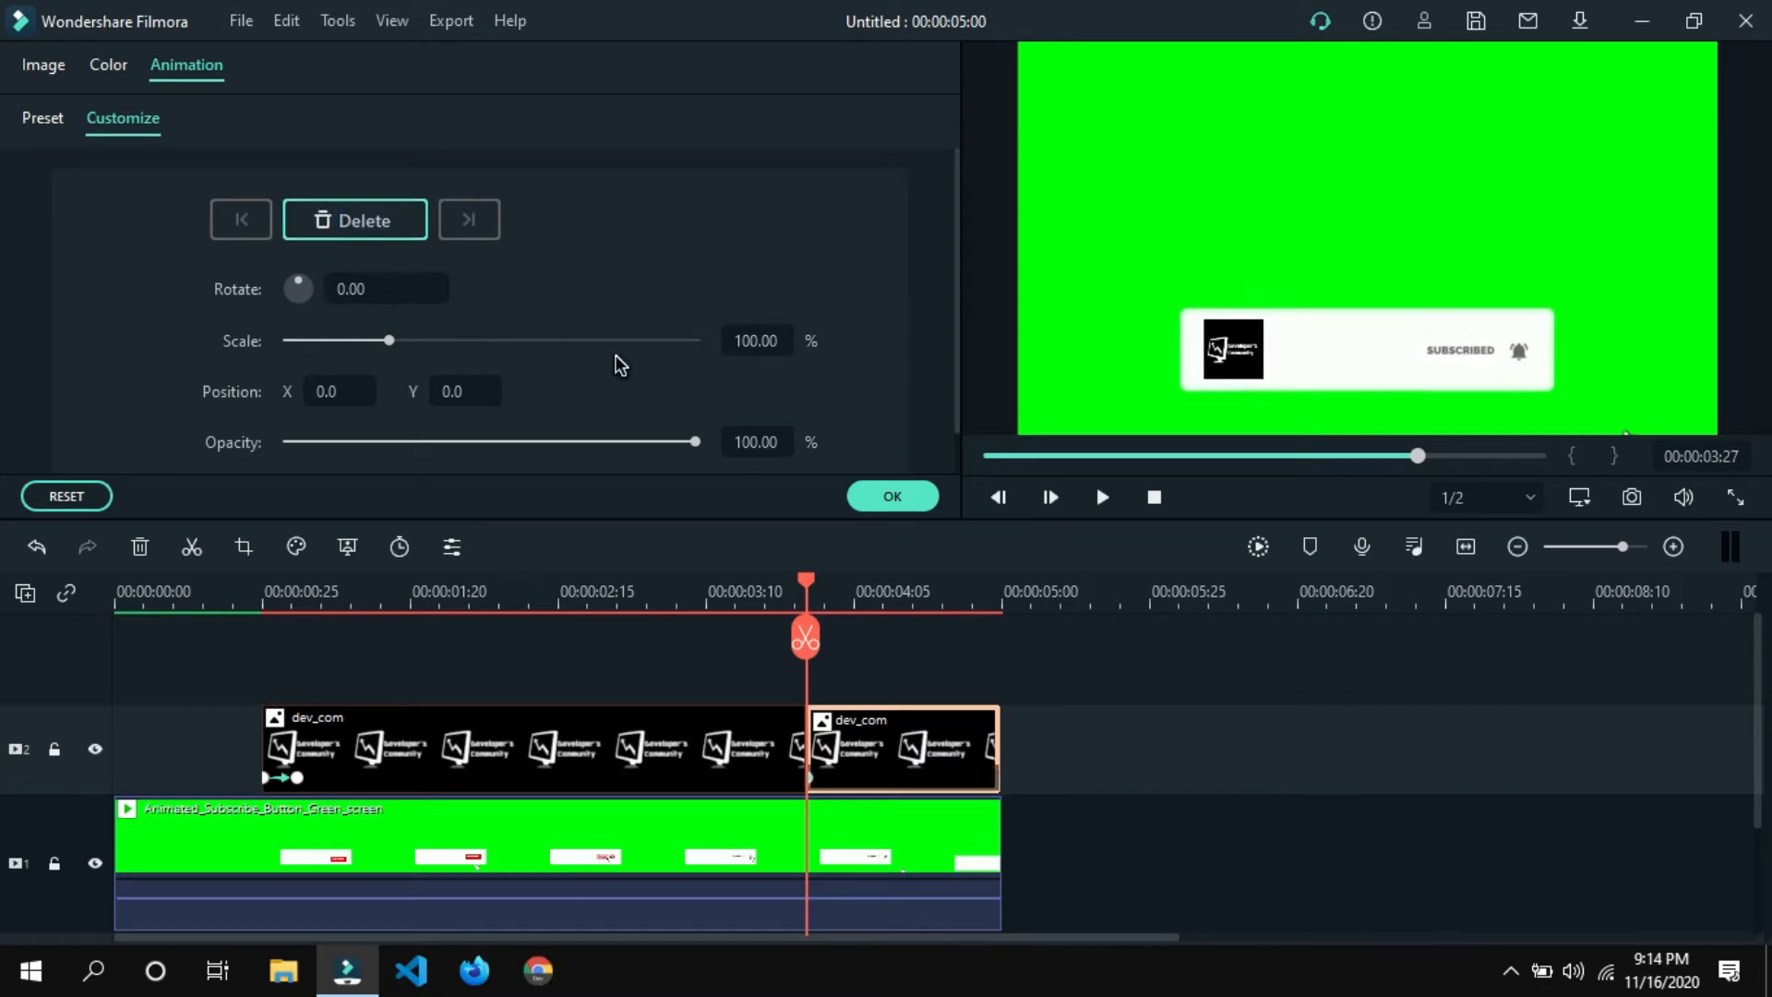
key("space")
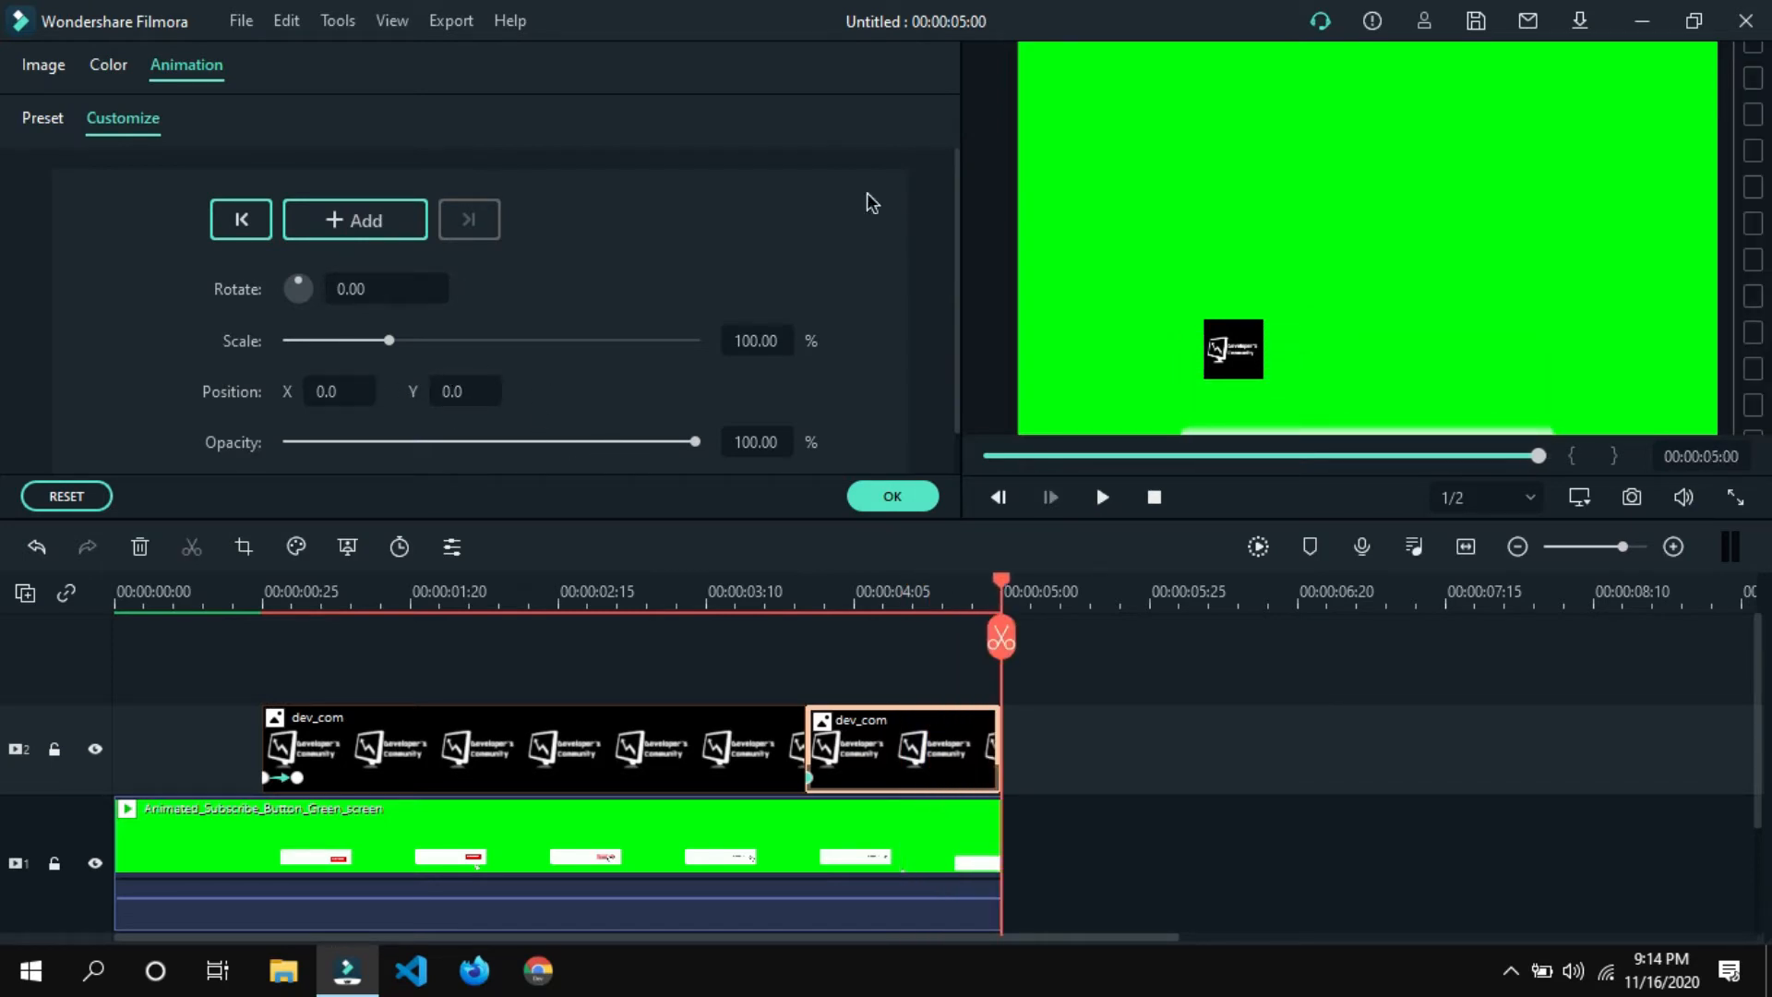
left_click_drag(442, 397, 397, 397)
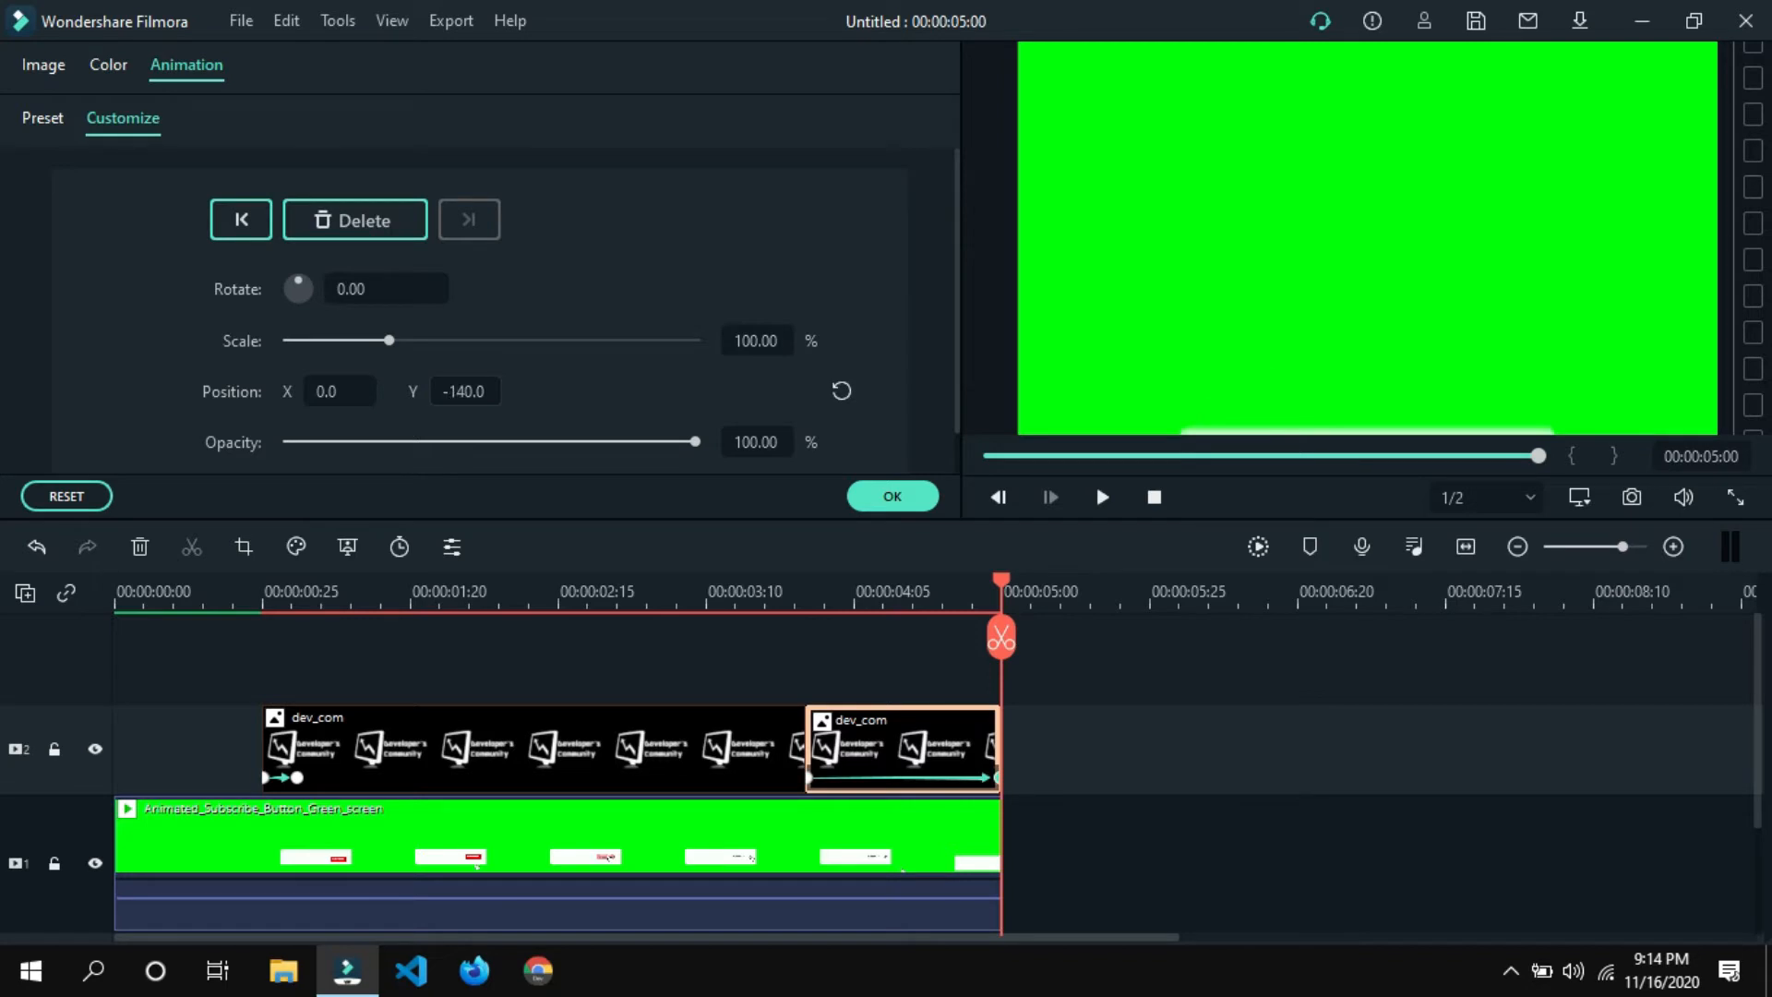
left_click(893, 495)
Play the end of the sequence to check the logo's exit against the subscribe bar.
left_click(820, 595)
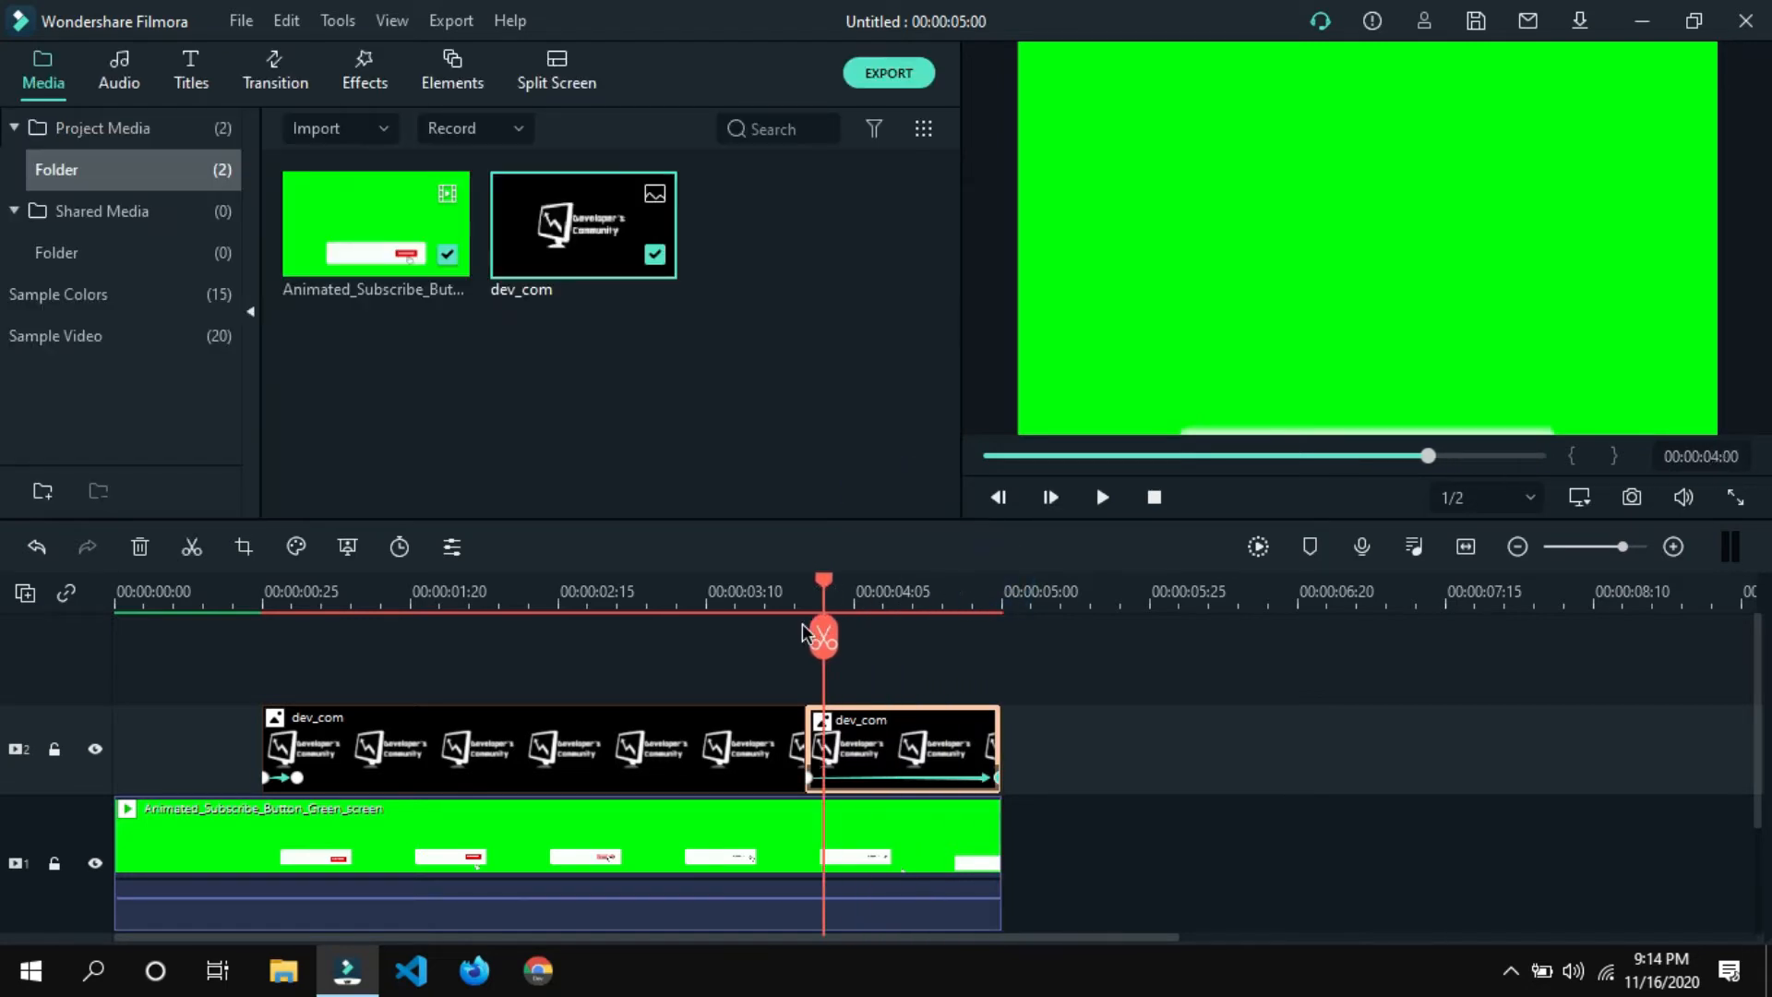
left_click(721, 609)
key("space")
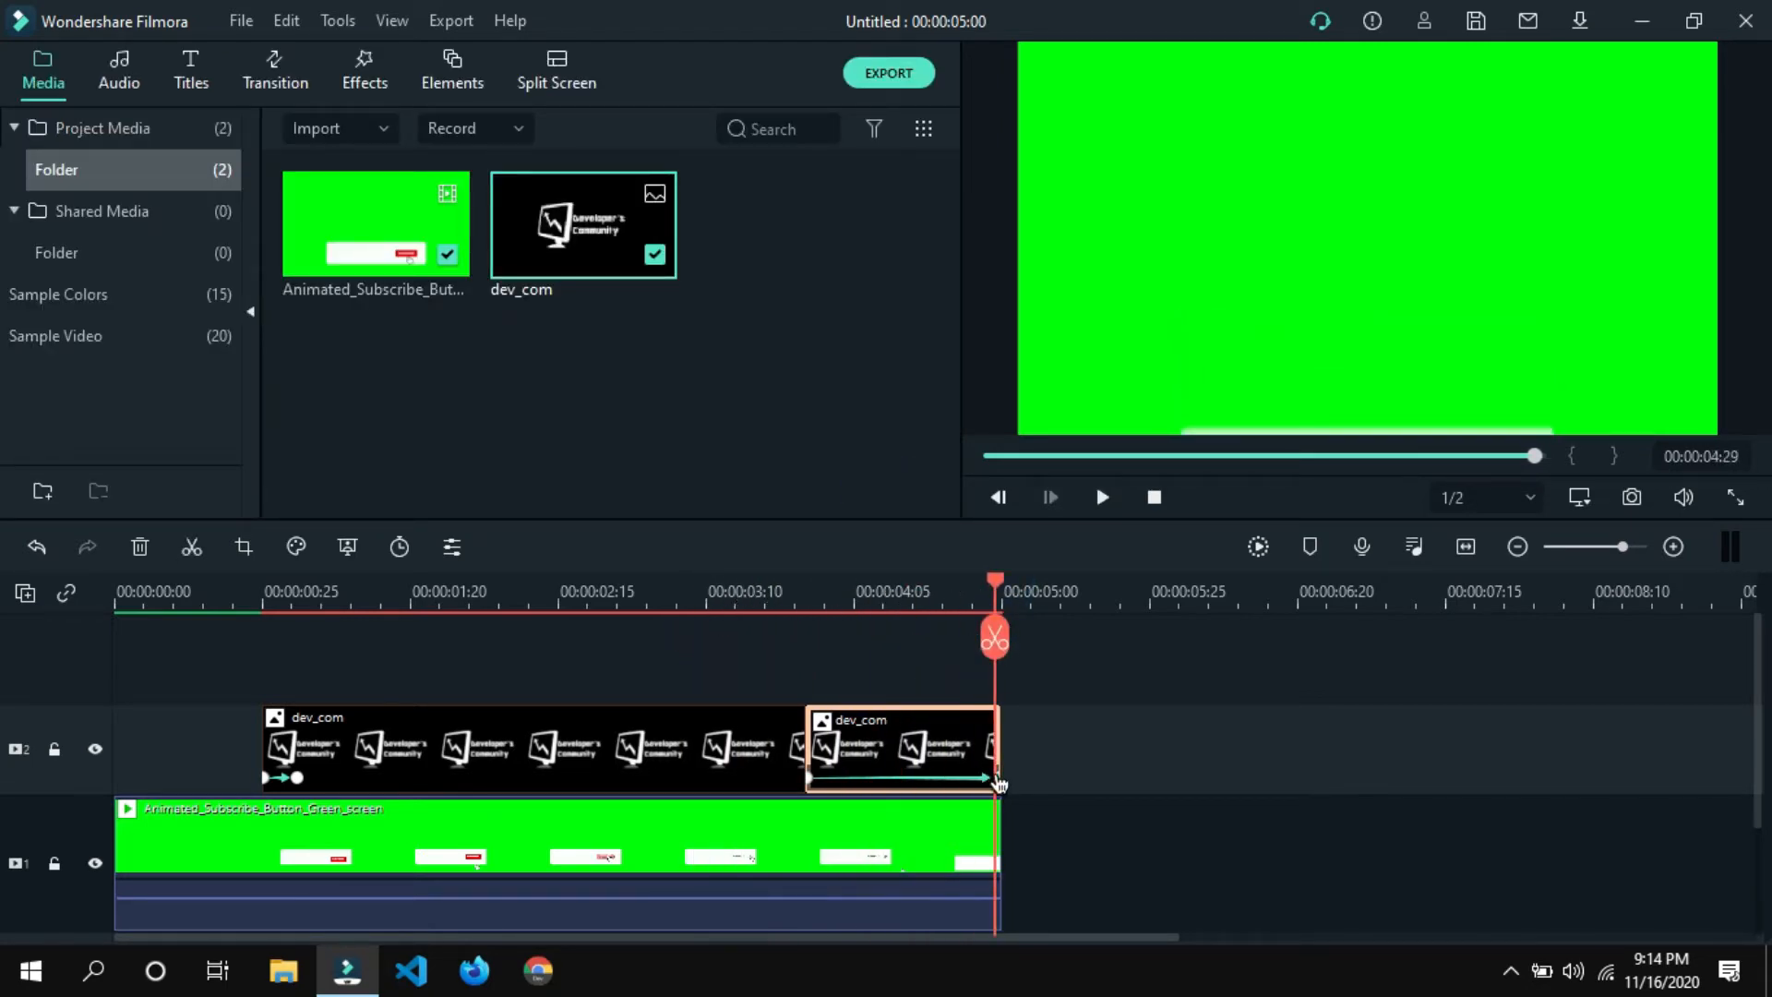
Shift the second dev_com clip's keyframes to about 00:00:04:00 and 00:00:04:23, and replay the exit.
left_click_drag(838, 786, 821, 778)
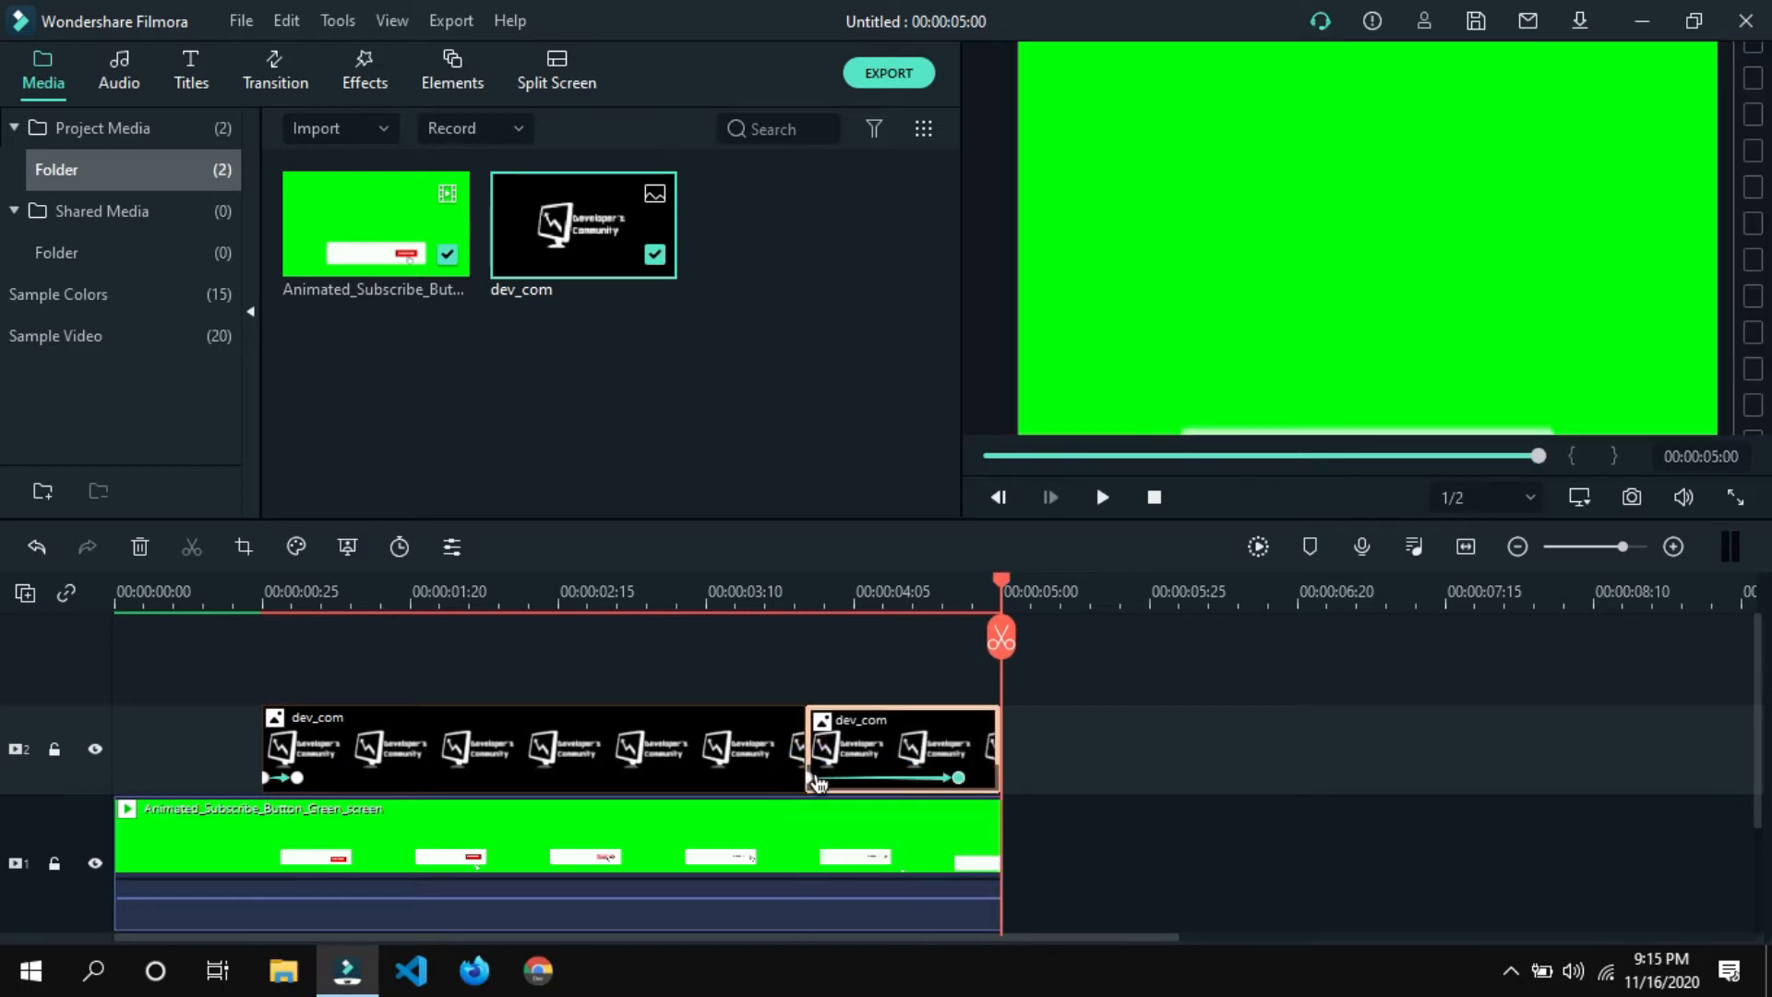
left_click(822, 778)
left_click_drag(806, 579, 577, 581)
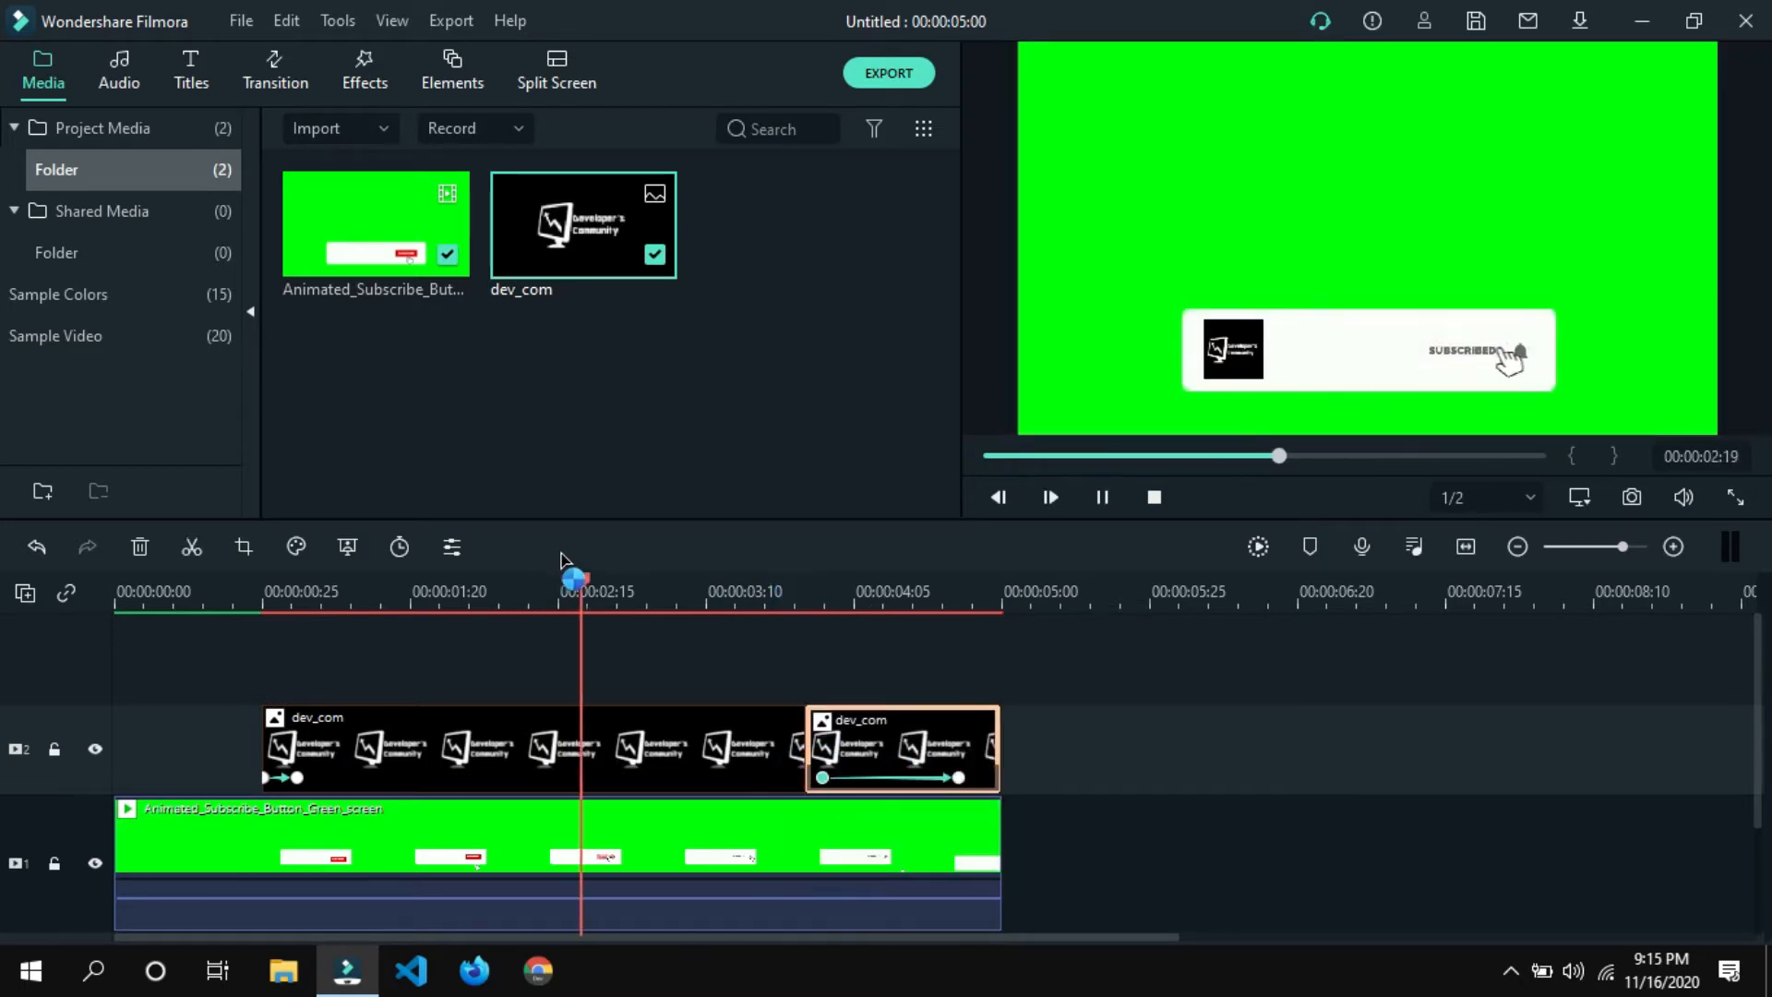
key("space")
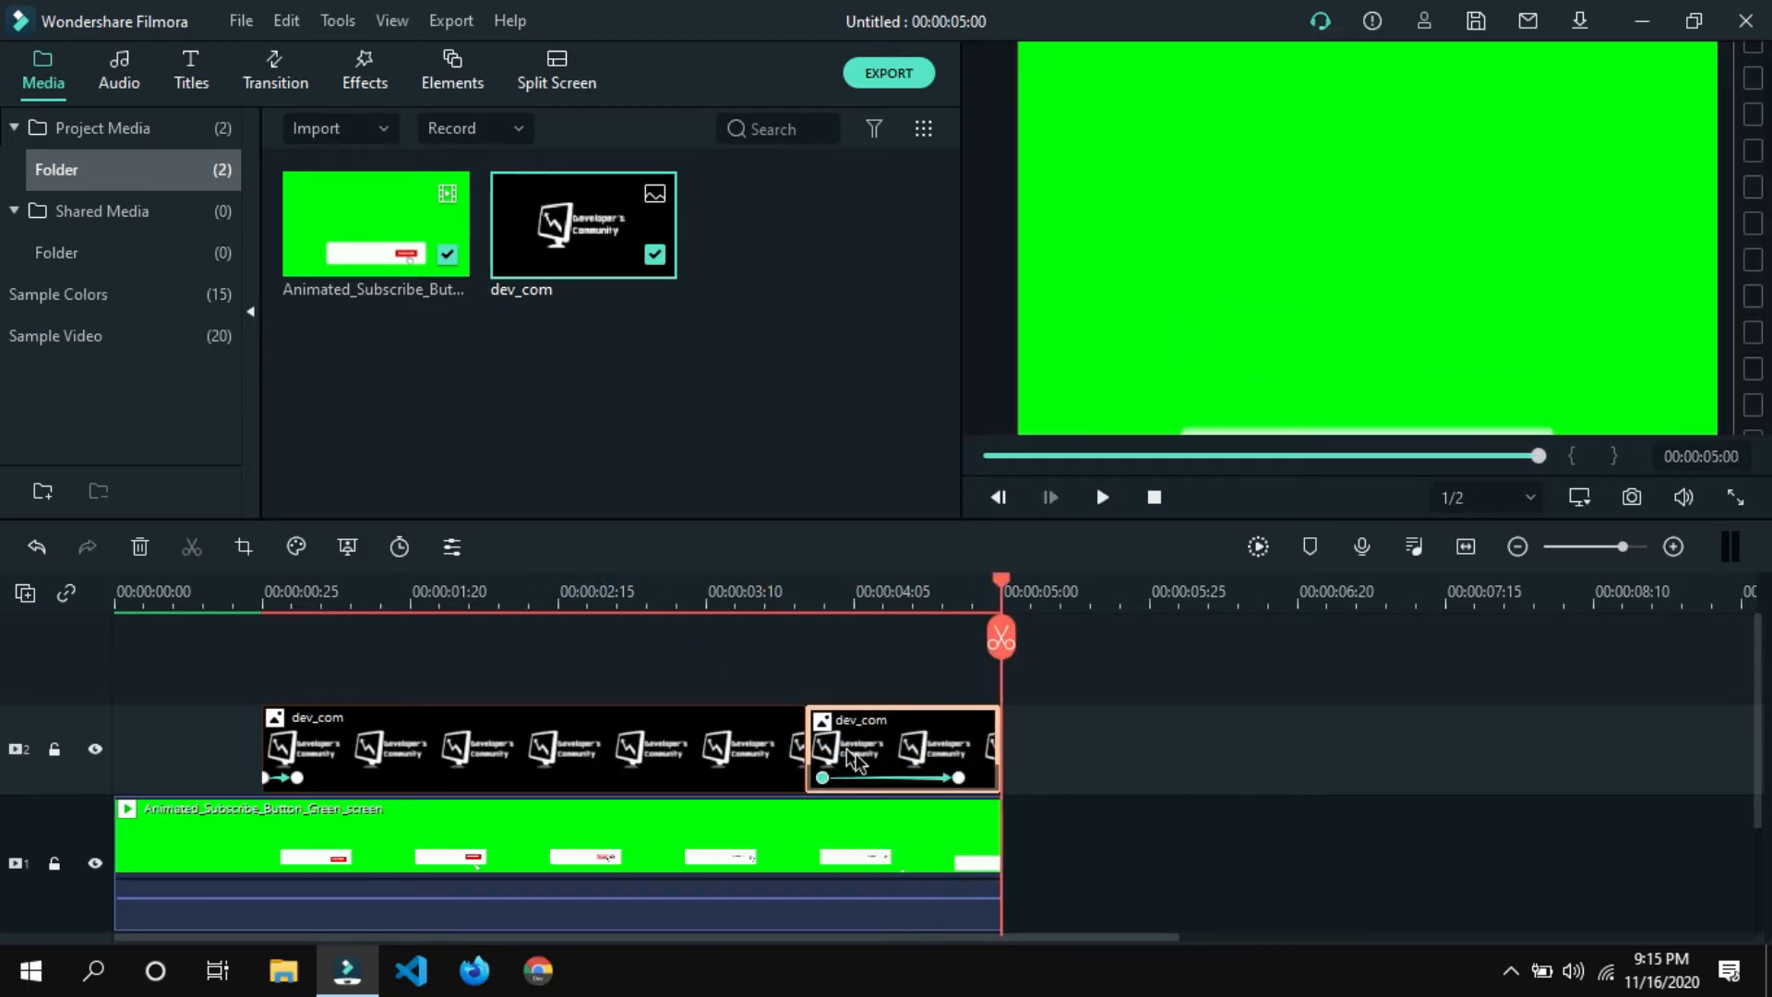
Move the second dev_com clip's last keyframe back to the clip's end and replay the sequence.
left_click(957, 780)
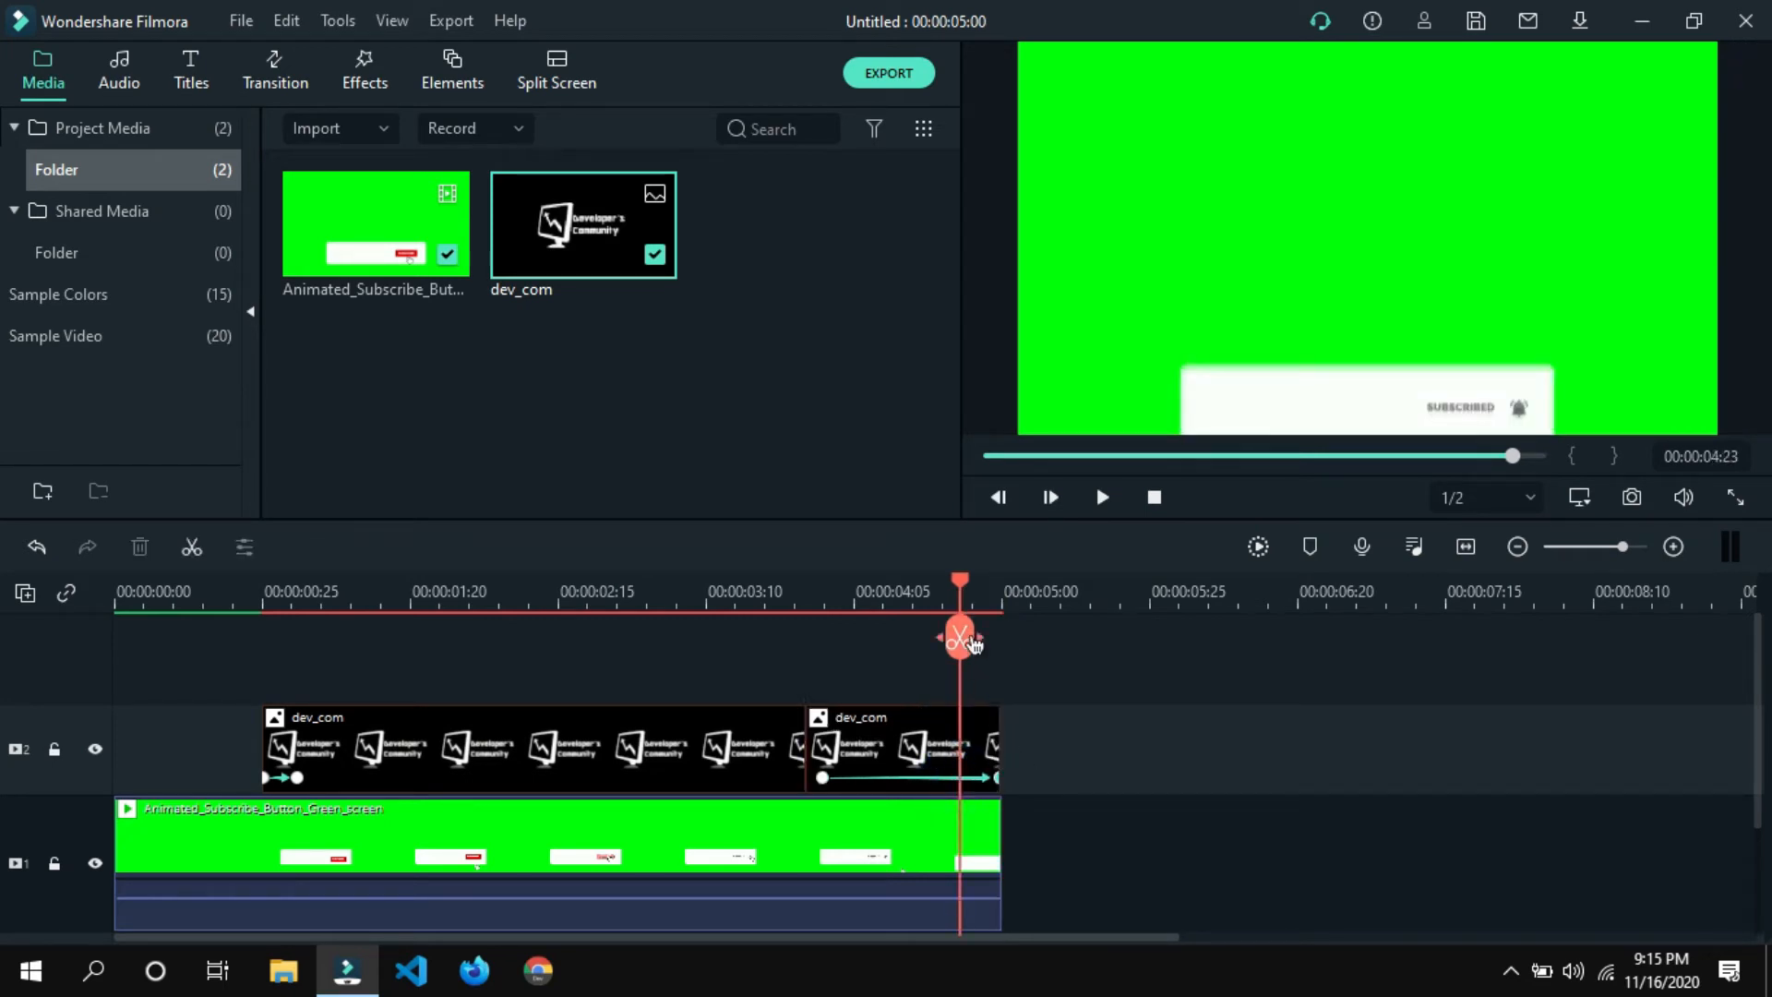
left_click(718, 598)
key("space")
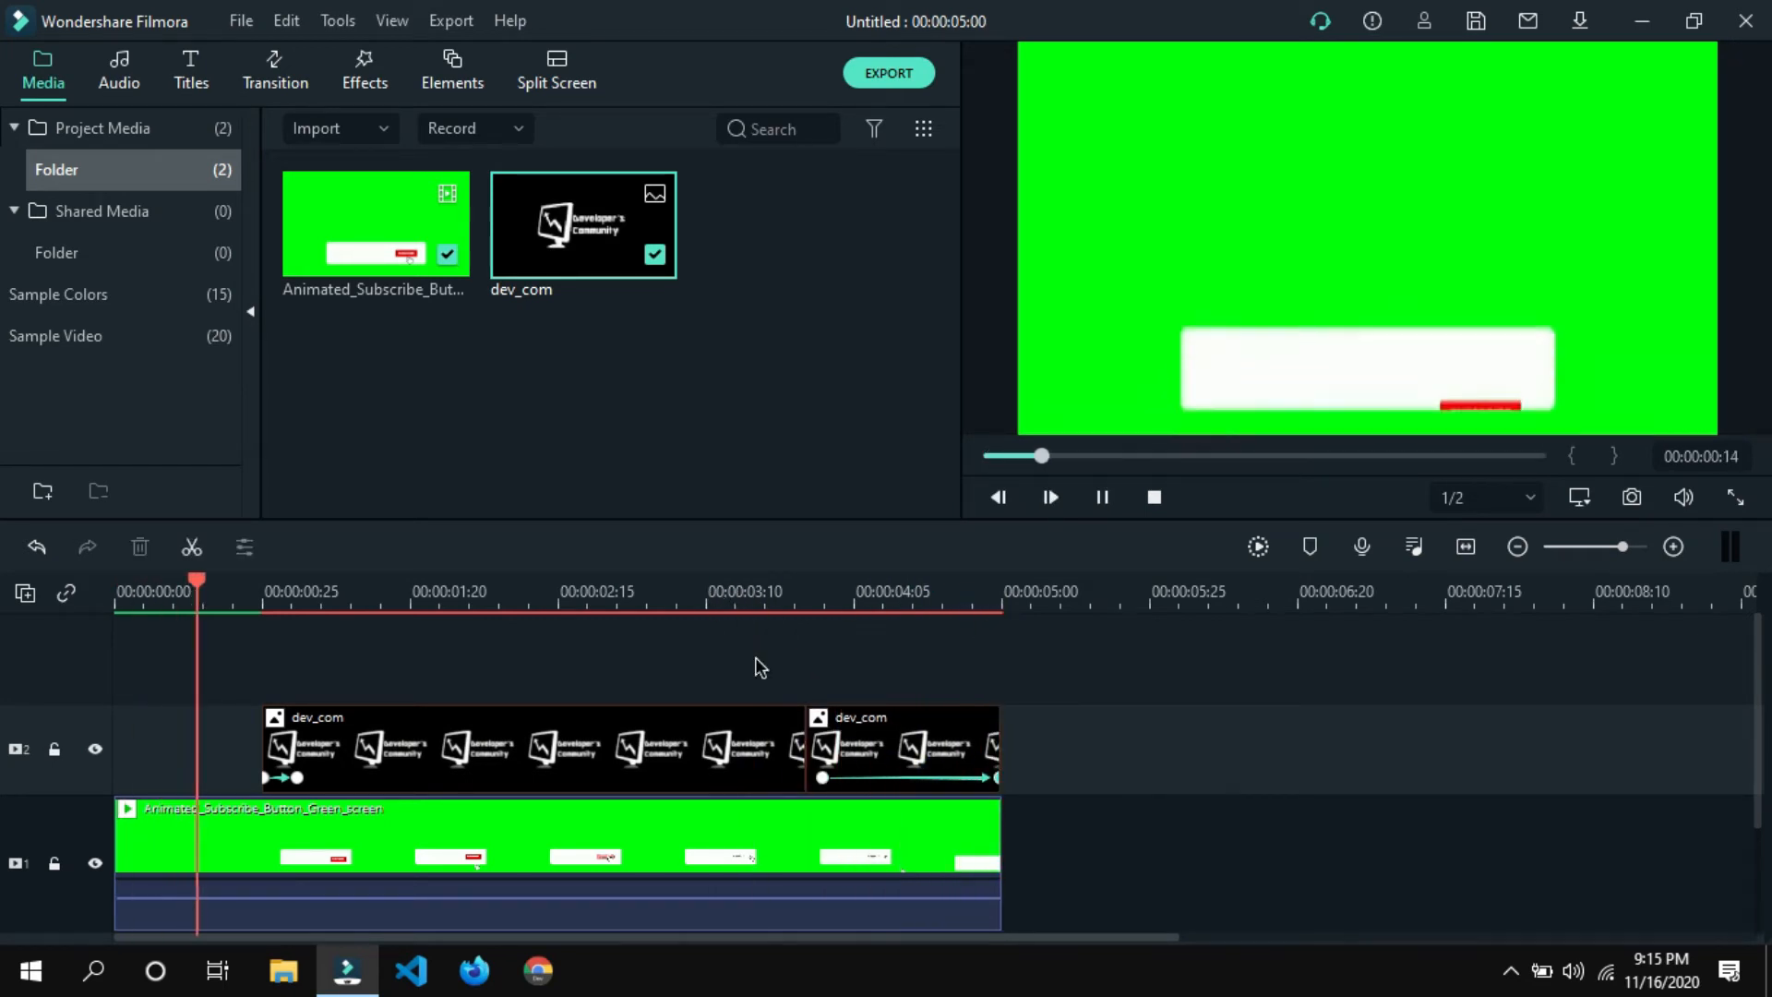
Reduce the downward Y offset of the second dev_com clip's end keyframe at 00:00:05:00 and apply it.
double_click(939, 737)
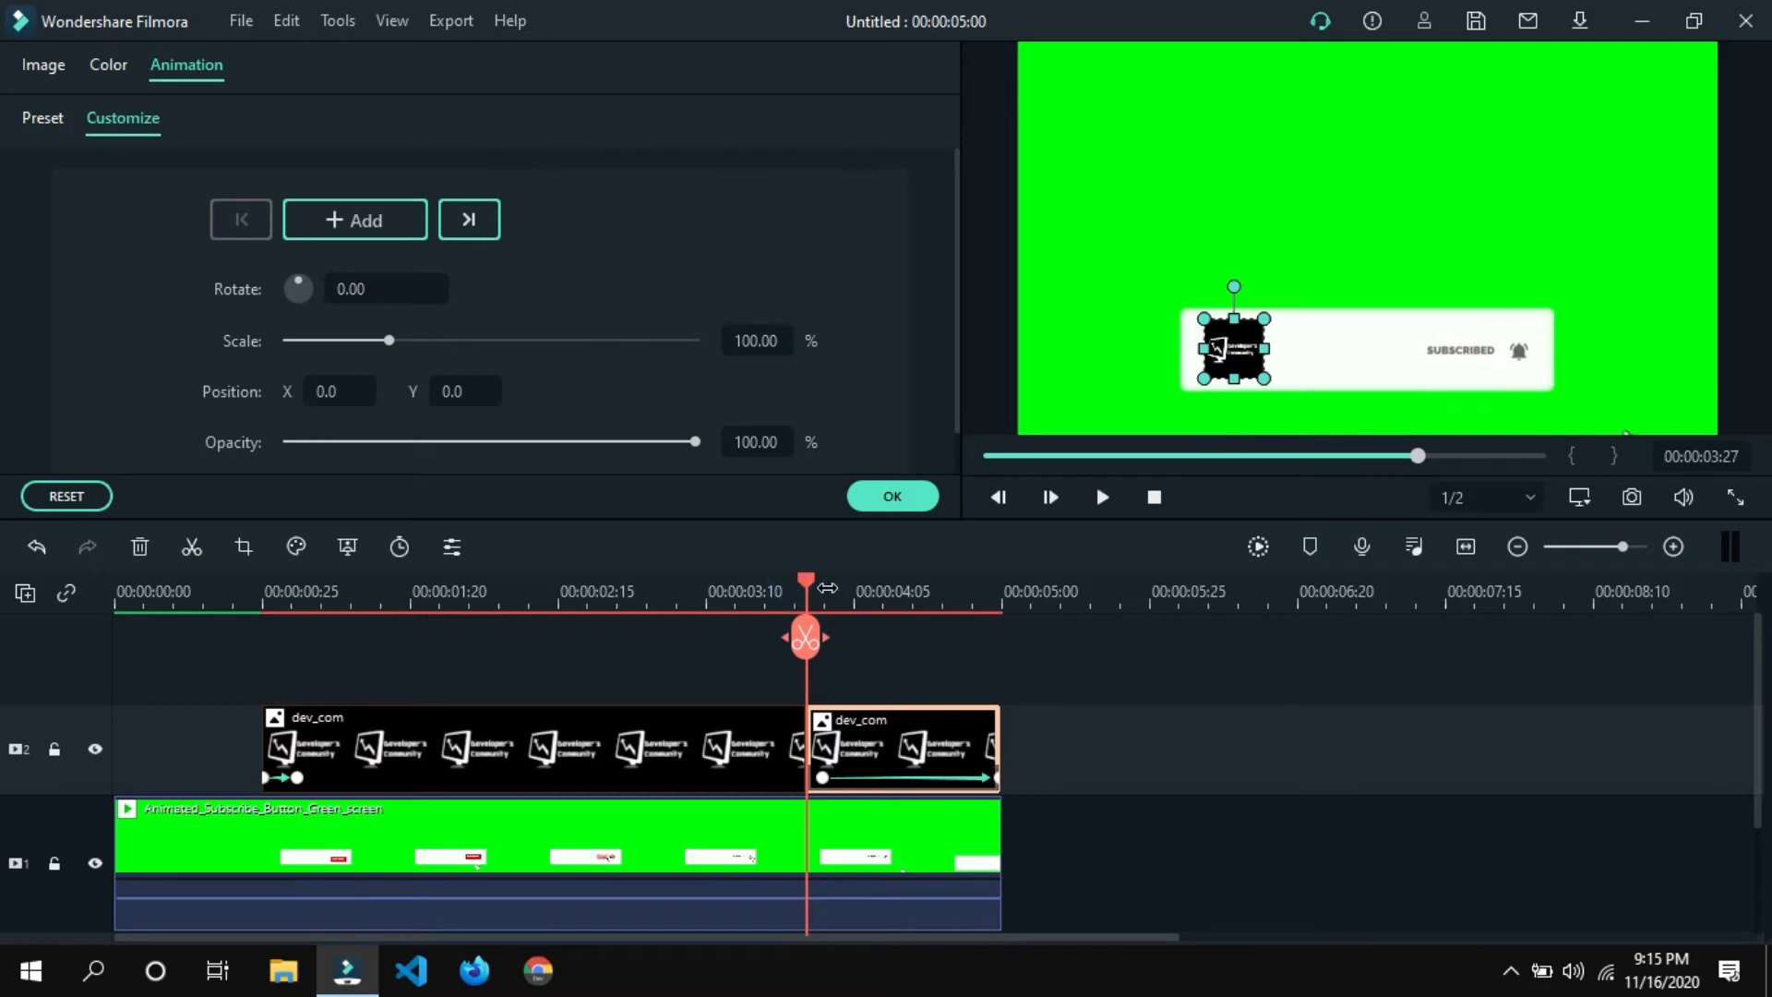
left_click_drag(806, 585, 1004, 597)
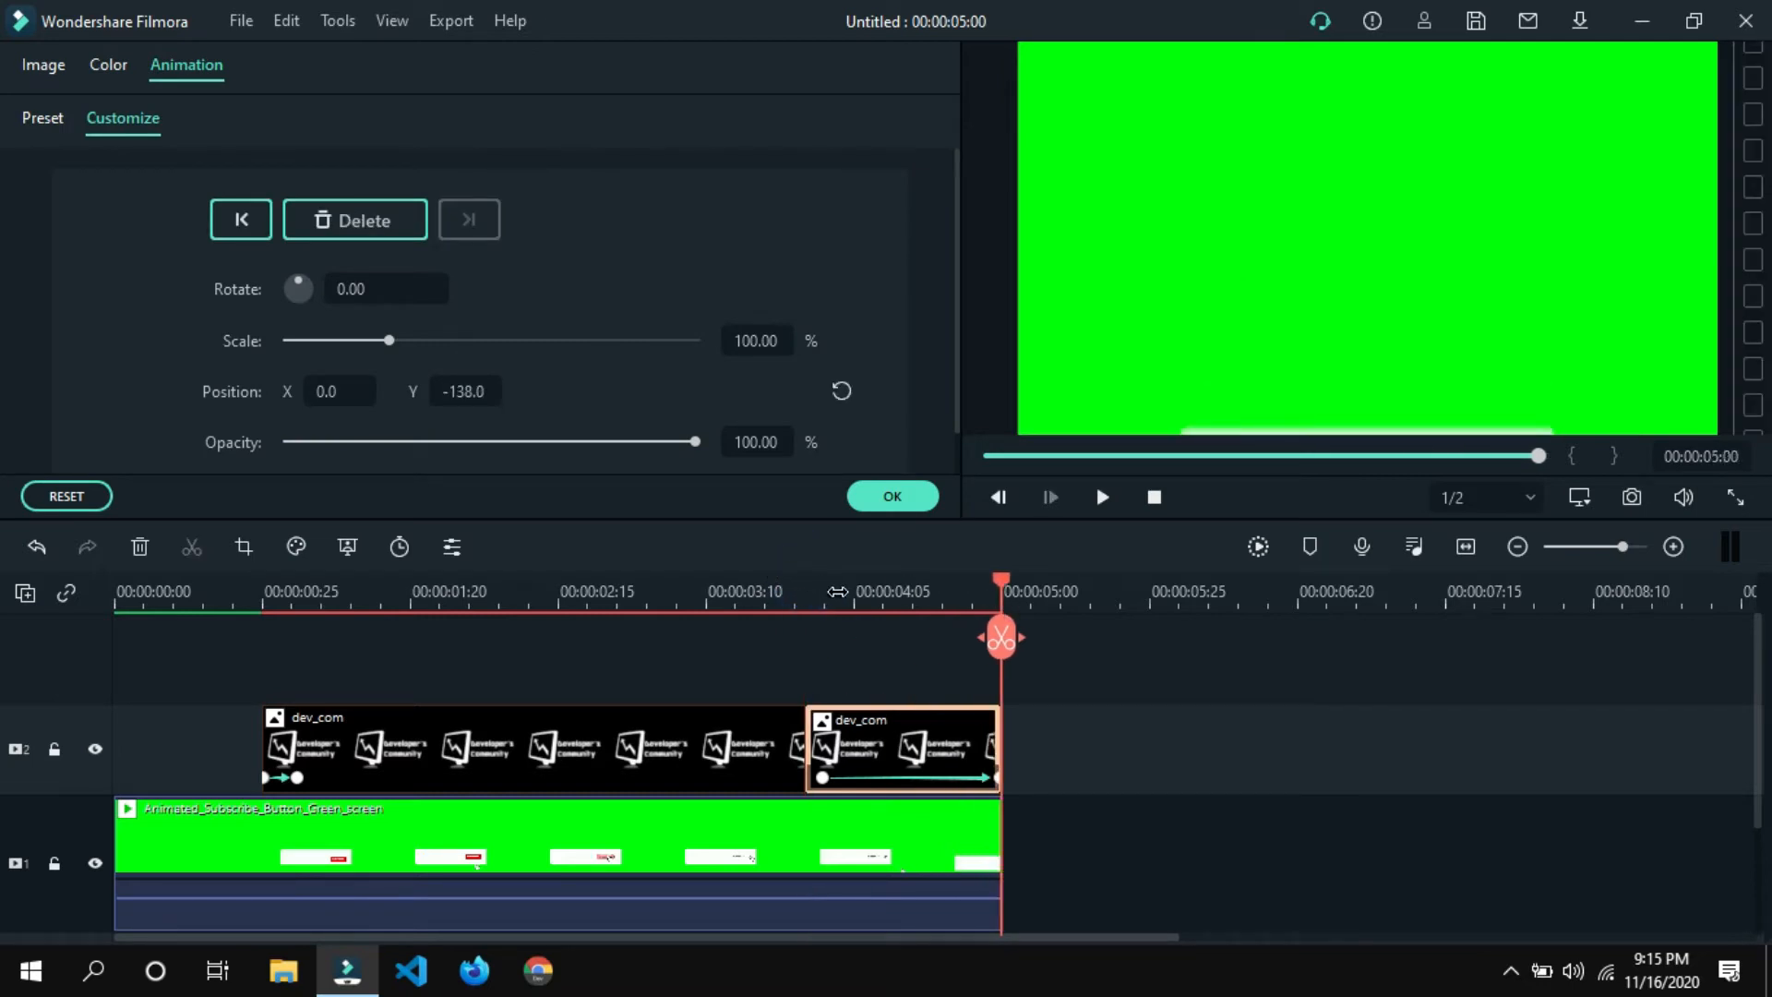
left_click_drag(465, 391, 529, 391)
left_click(860, 503)
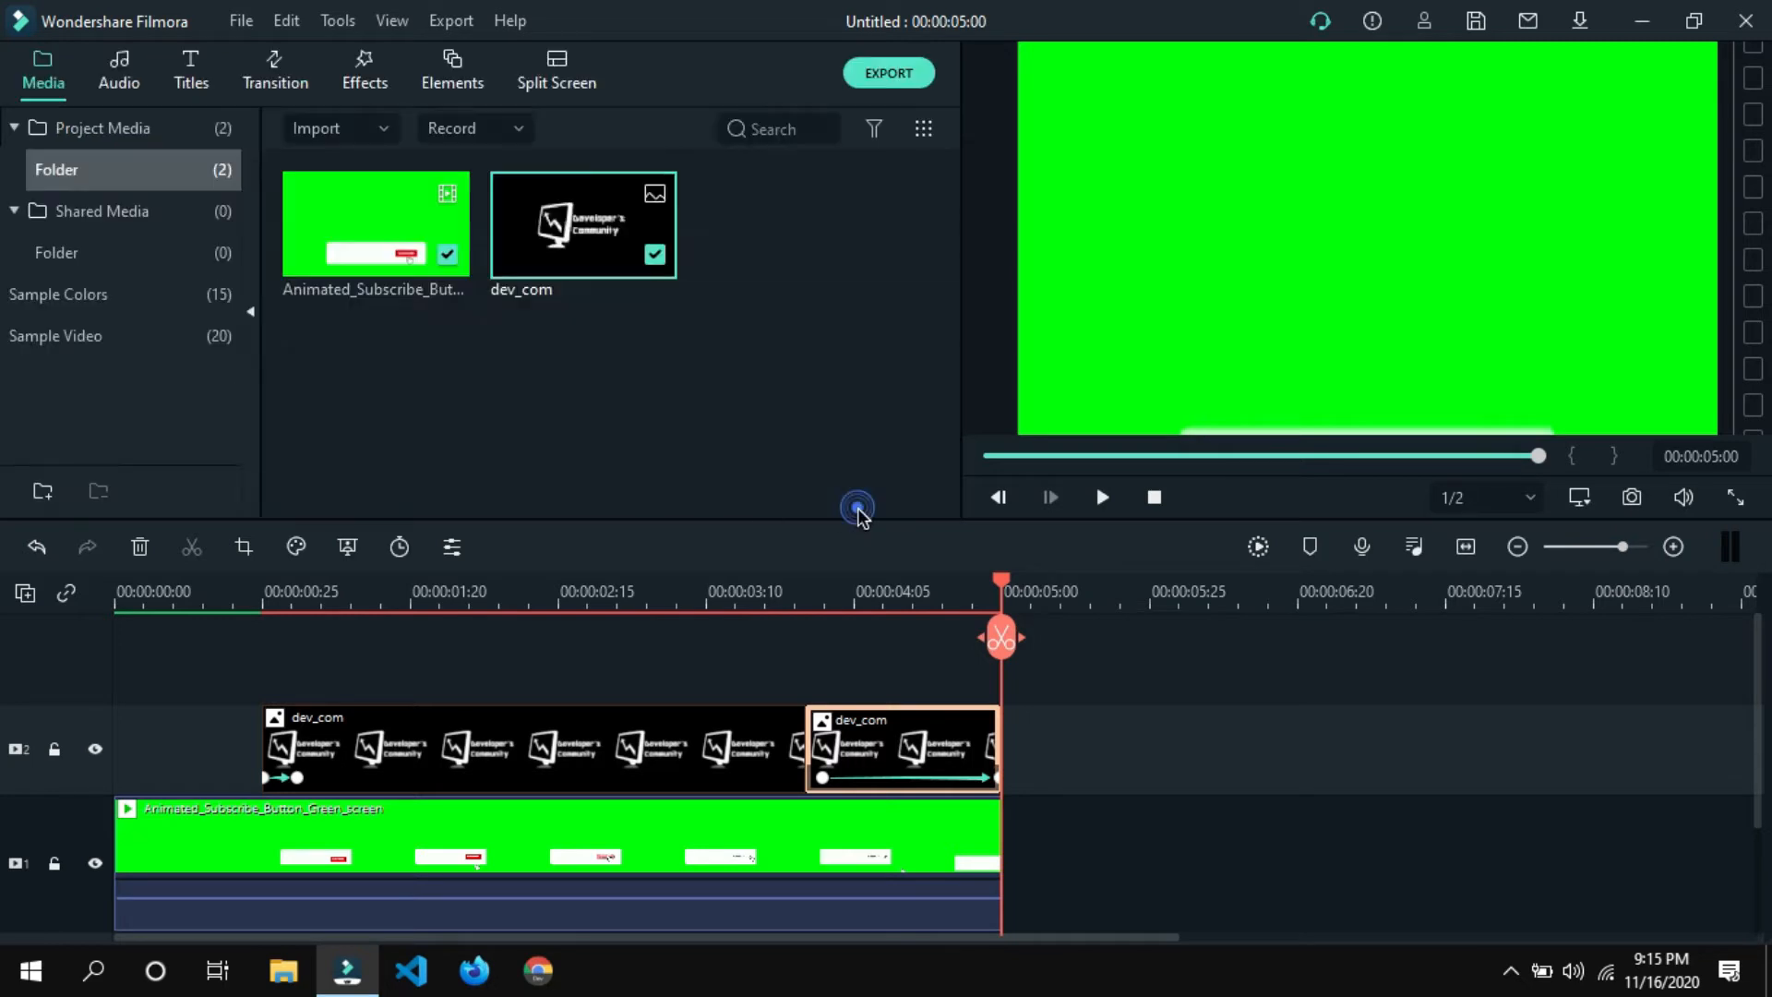
Replay the logo's exit and move its end keyframe slightly earlier, to about 00:00:04:26.
left_click(600, 591)
key("space")
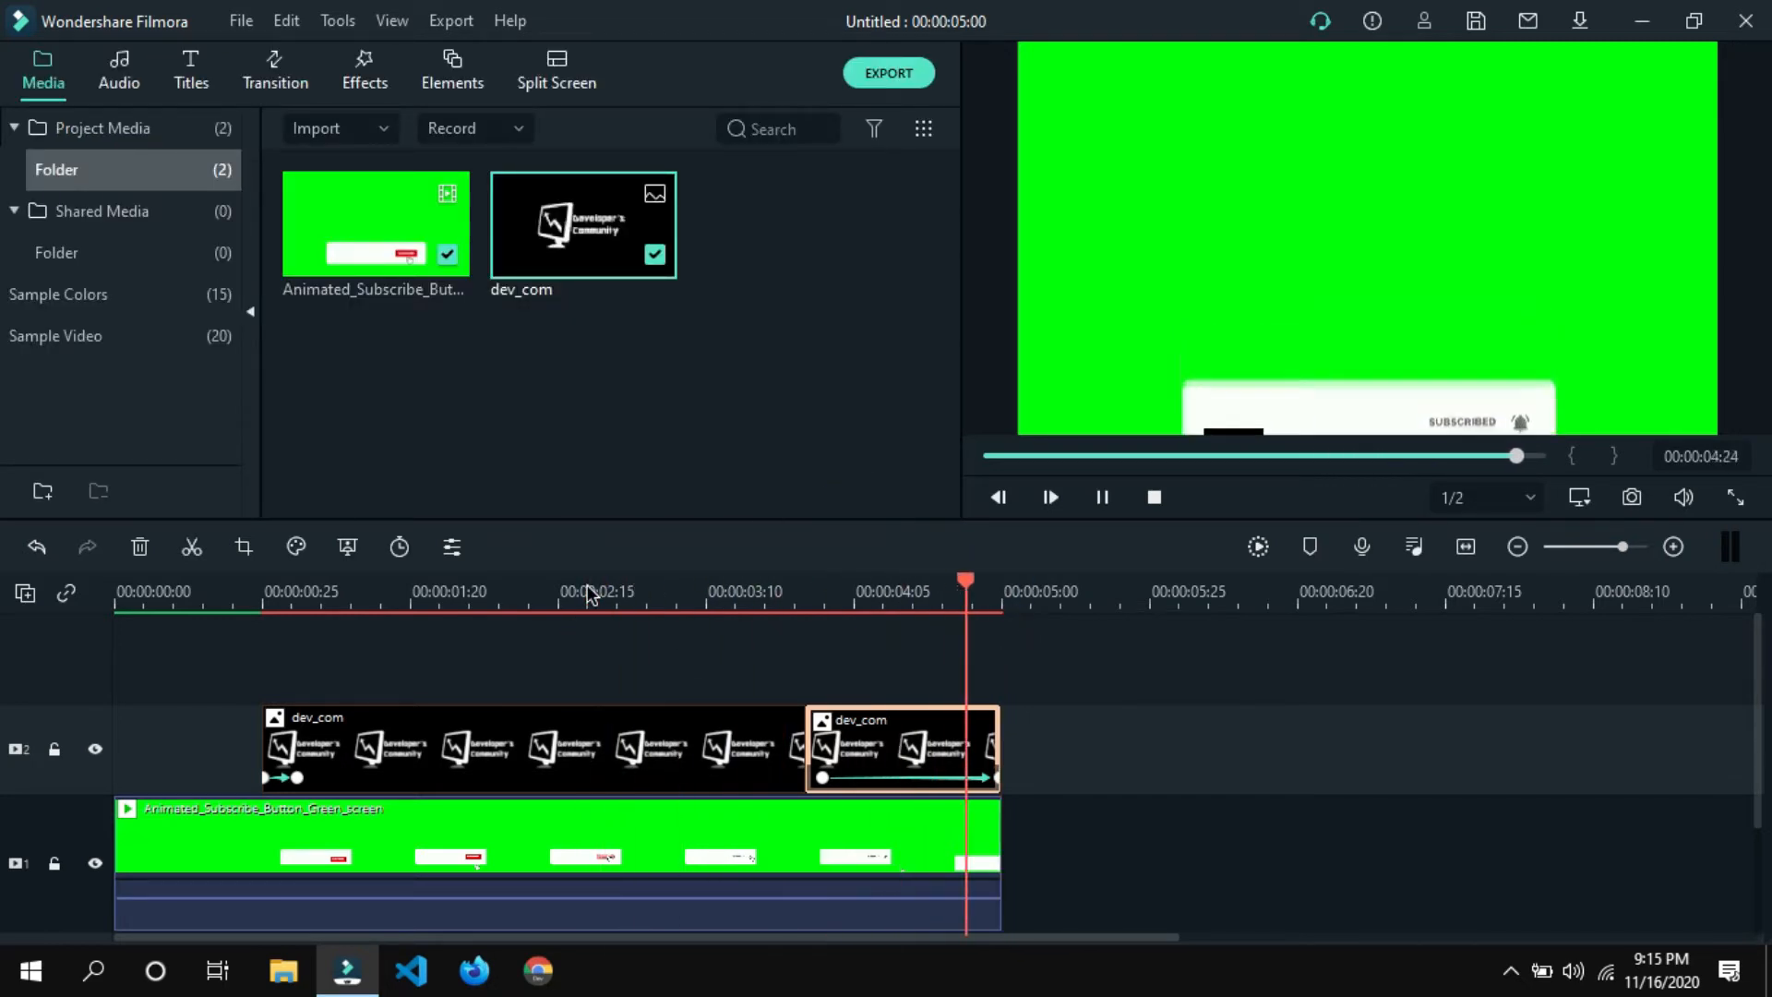
left_click_drag(1009, 589, 645, 633)
key("space")
key("space")
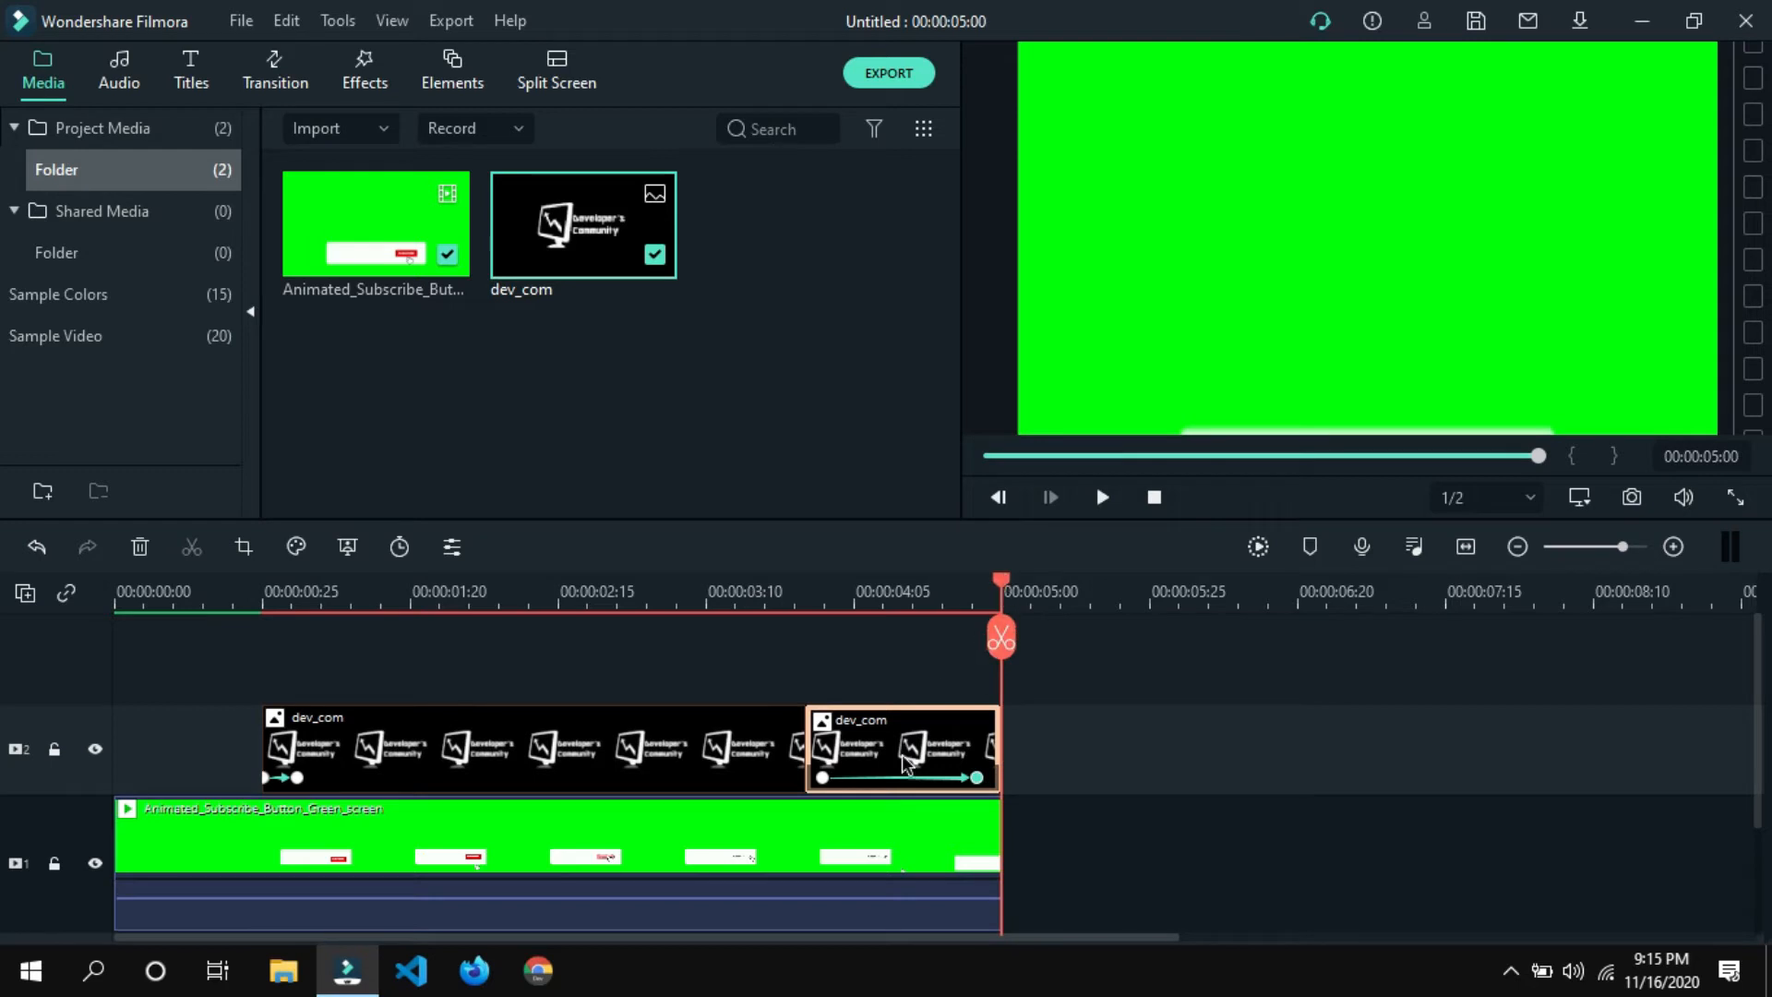
Shift the second dev_com clip's keyframes to about 00:00:04:03 and the clip's end, and replay the sequence.
left_click(825, 784)
left_click_drag(977, 781, 997, 780)
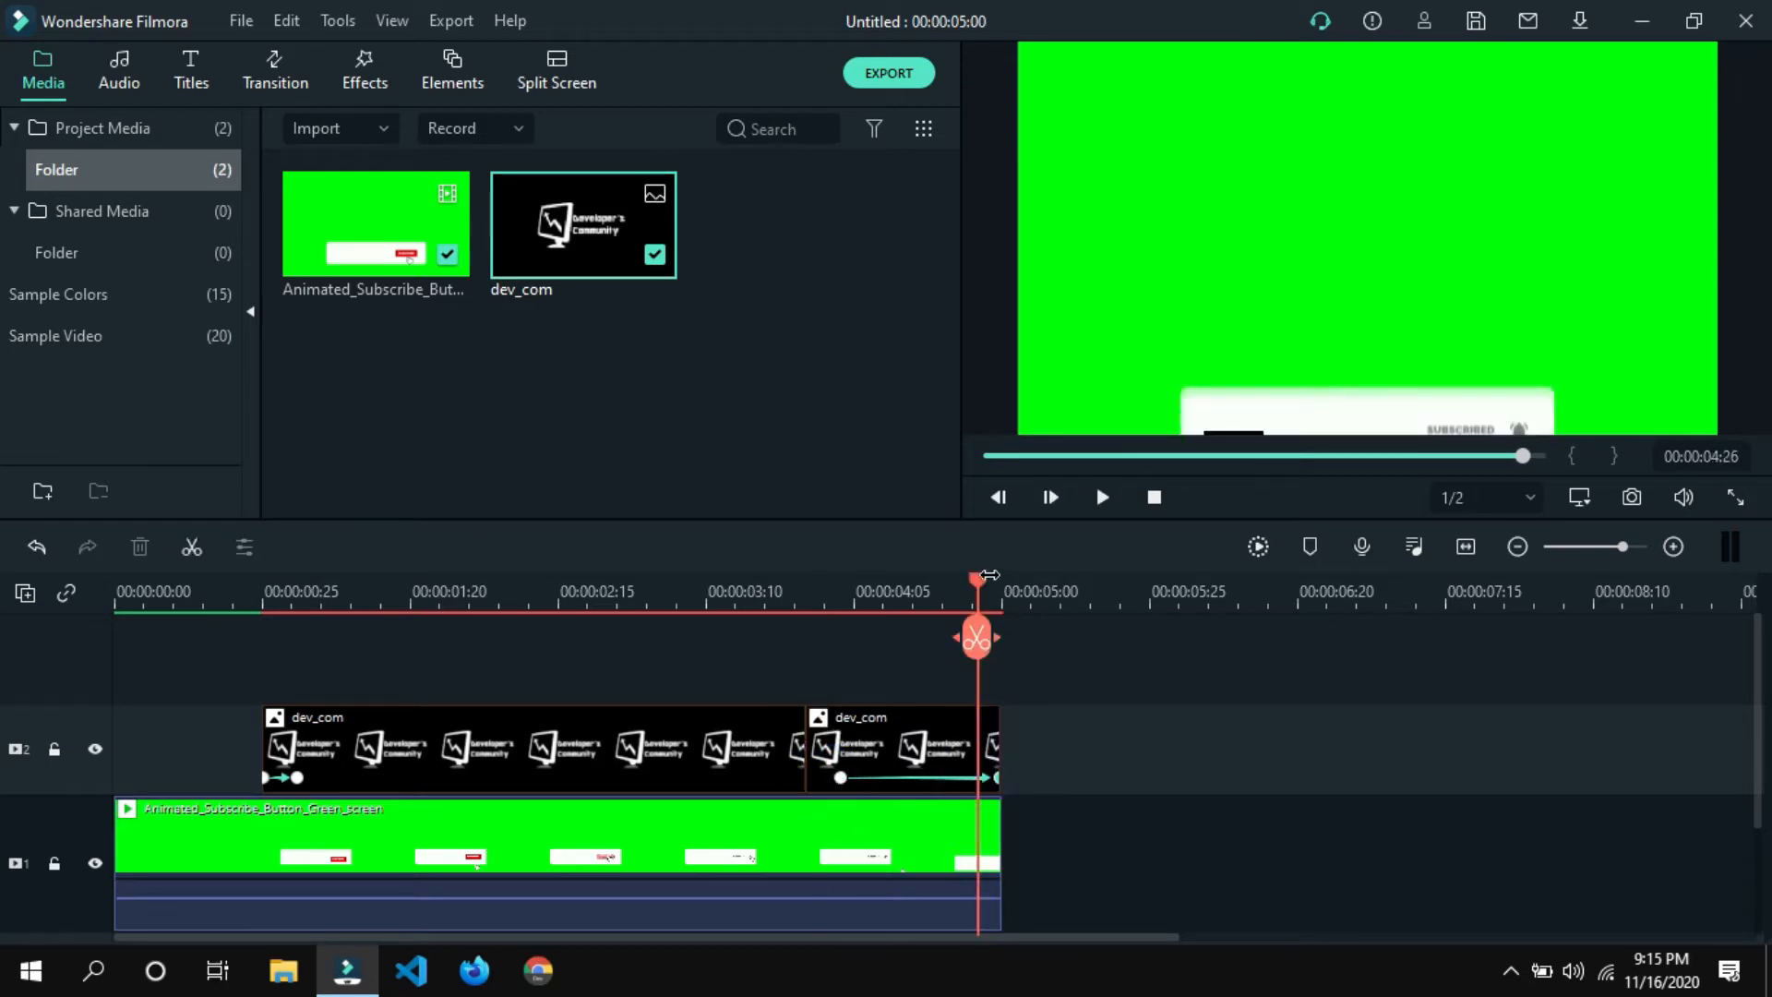
left_click_drag(977, 637, 766, 631)
key("space")
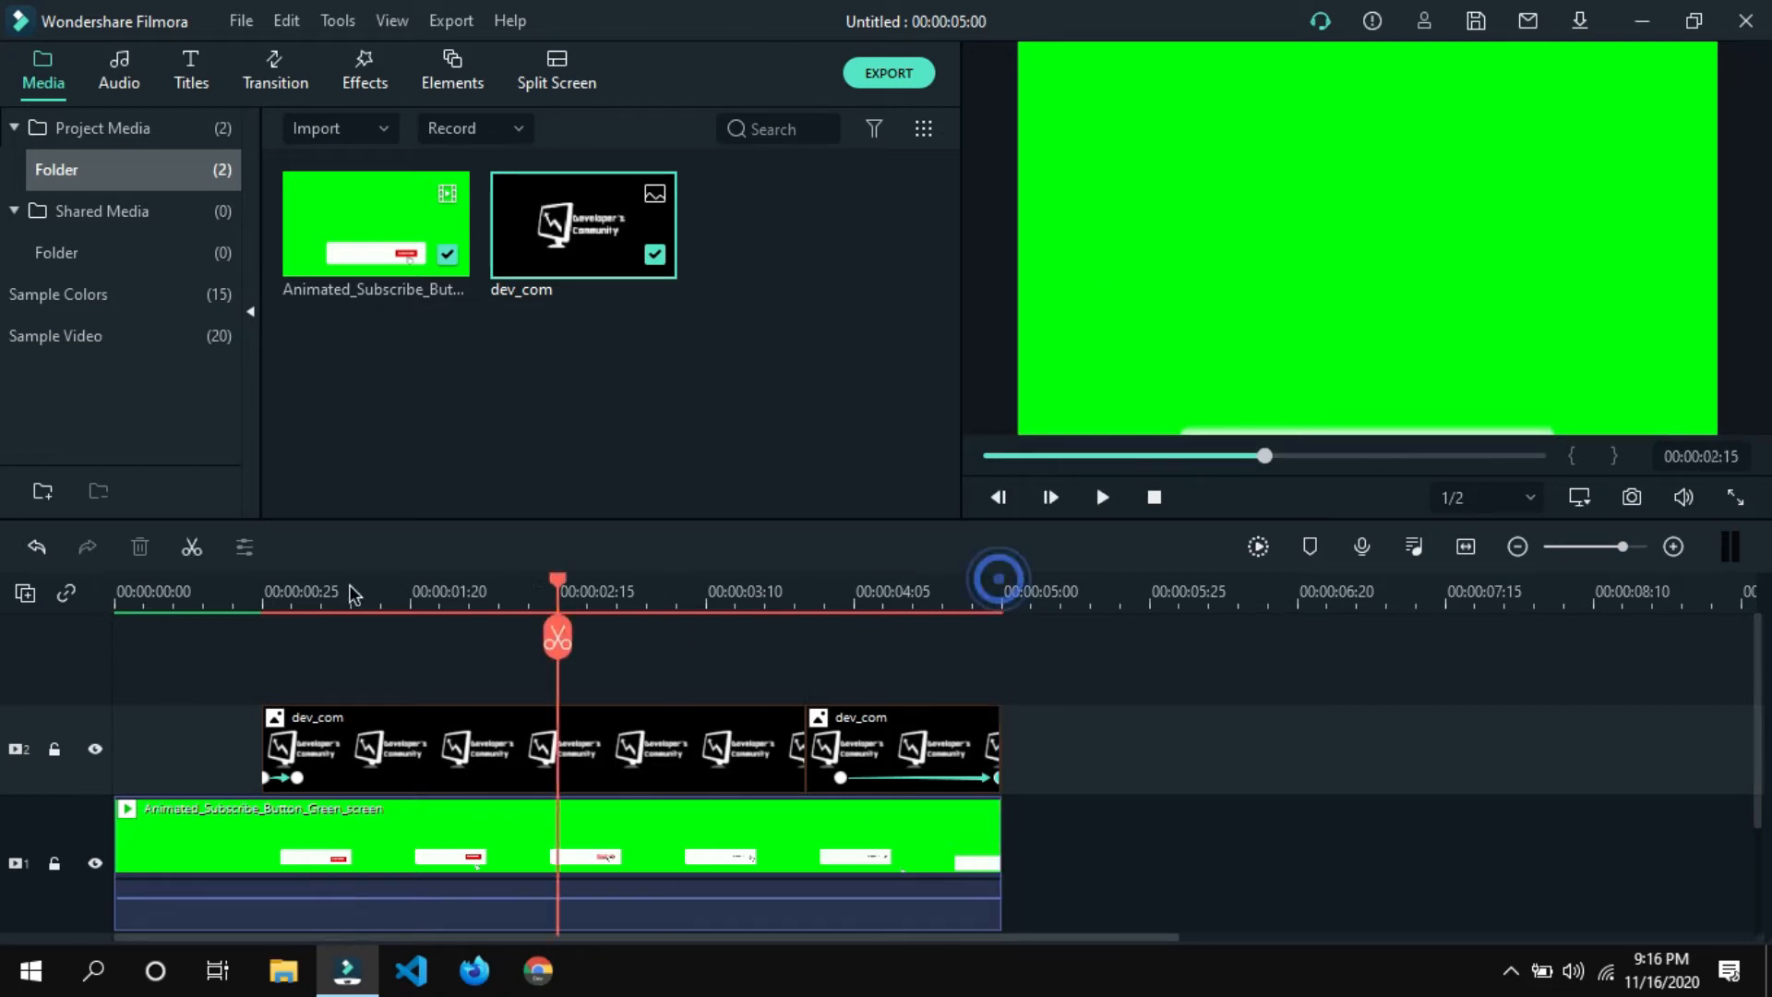
key("space")
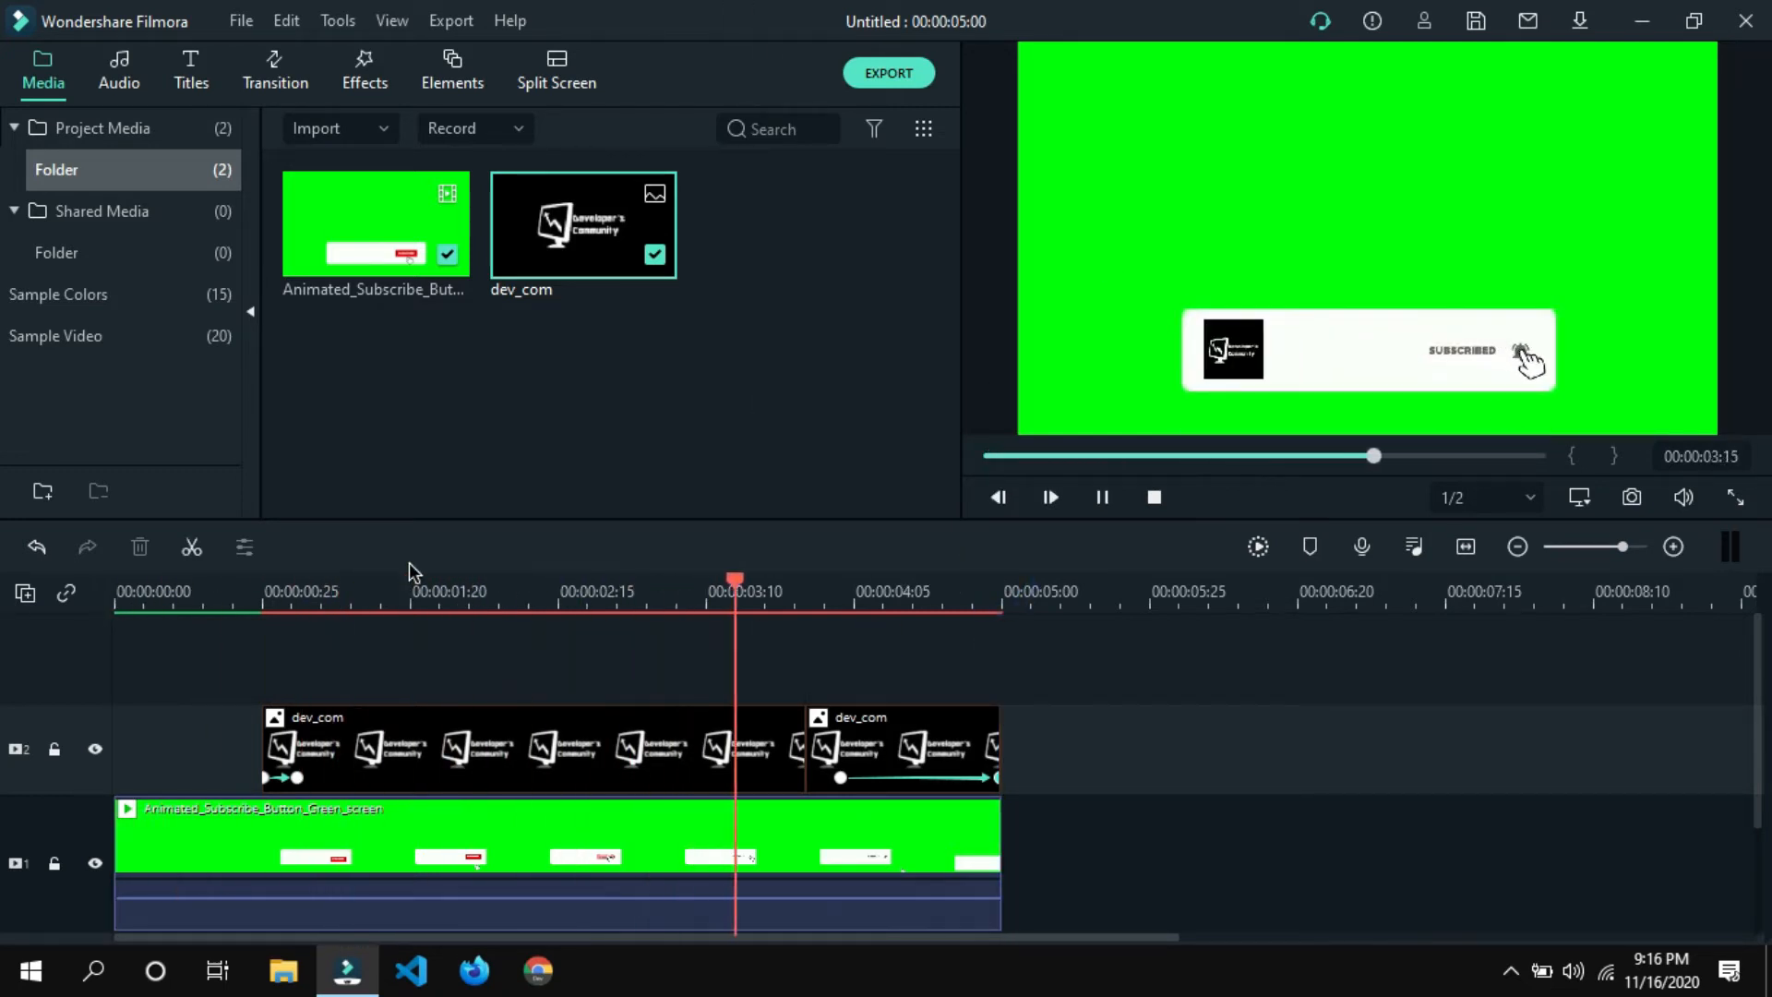
key("space")
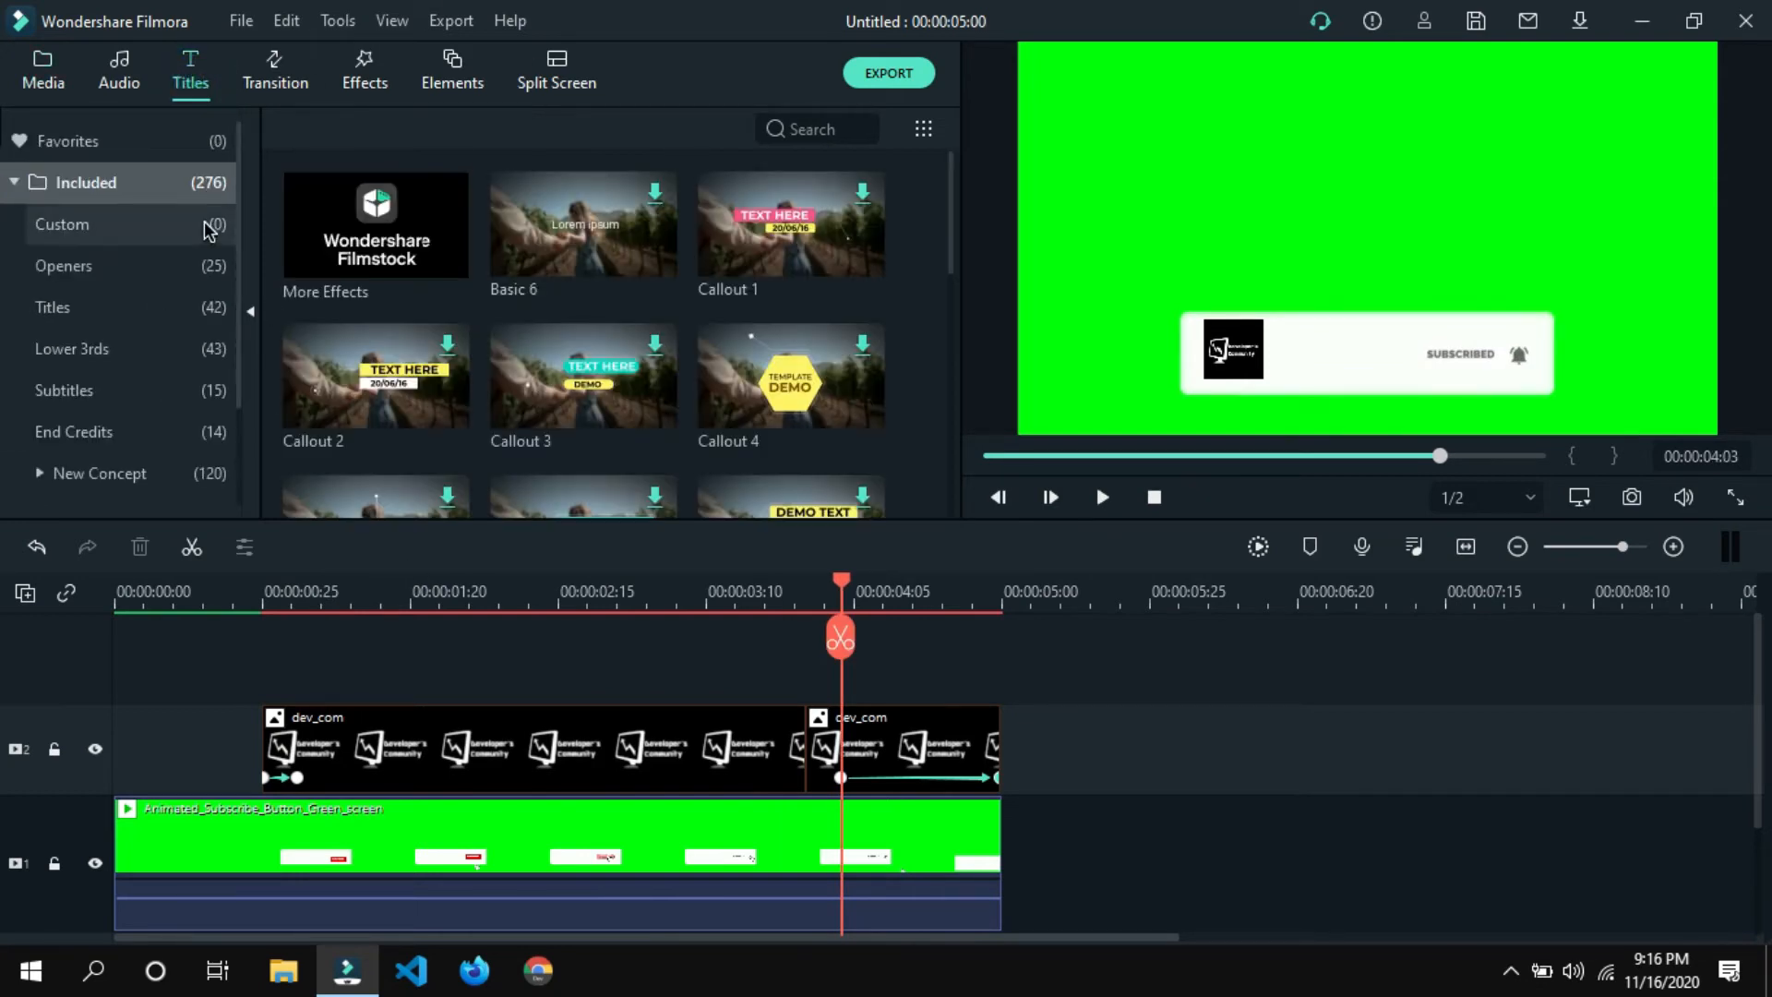
Add the Default Lowerthird title on a track above the logo, starting at about 00:00:00:25 and trimmed to end at 00:00:05:00.
left_click(87, 348)
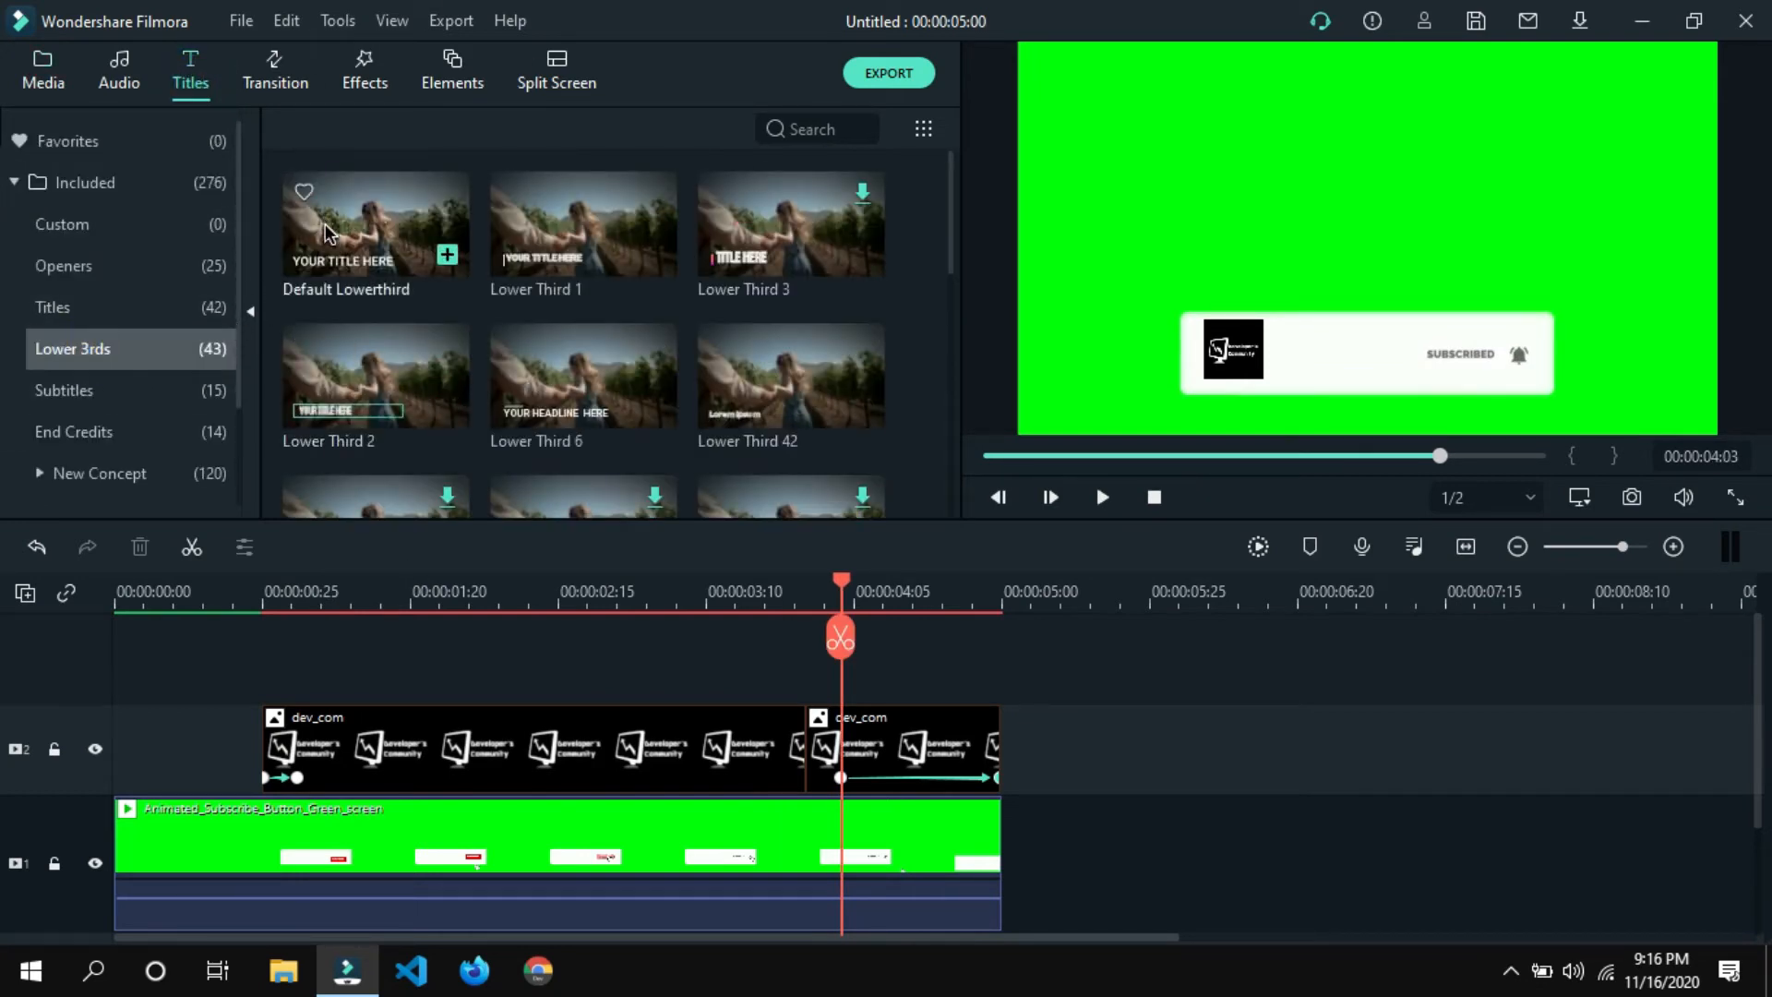
left_click_drag(325, 231, 260, 676)
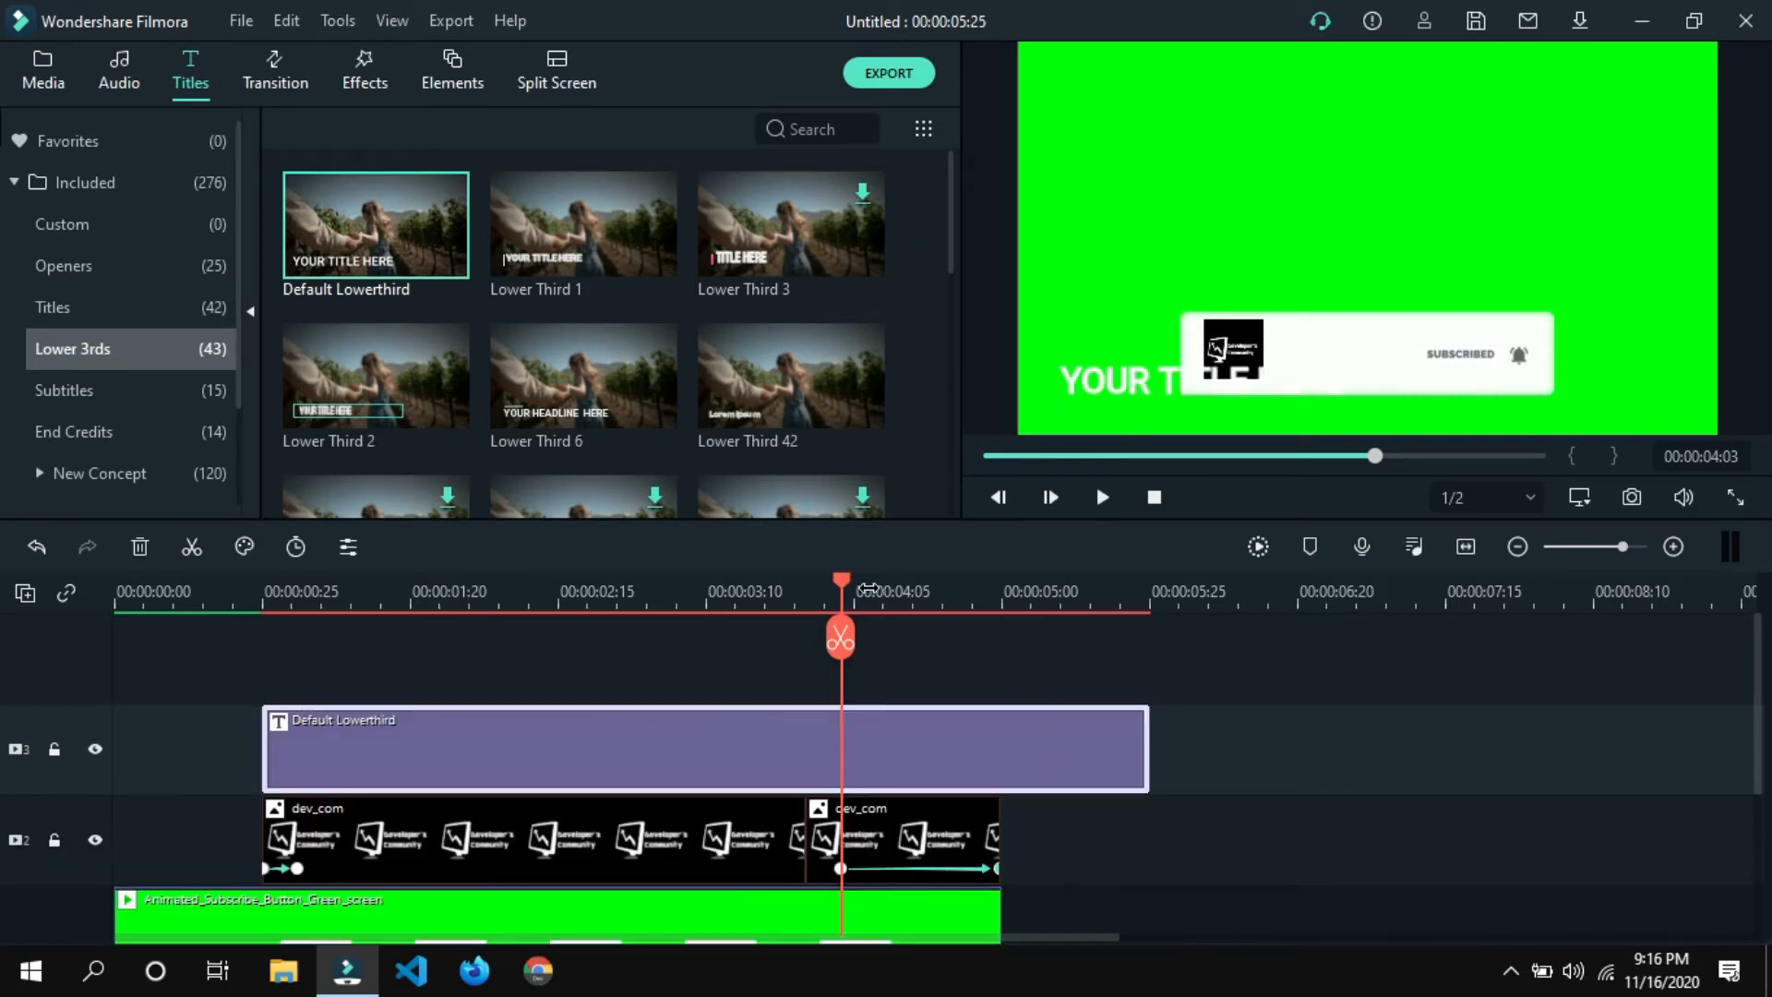
left_click_drag(867, 589, 711, 598)
left_click_drag(1149, 744, 1001, 739)
Change the Default Lowerthird title's text to "Developers Community".
double_click(664, 736)
type("Deve")
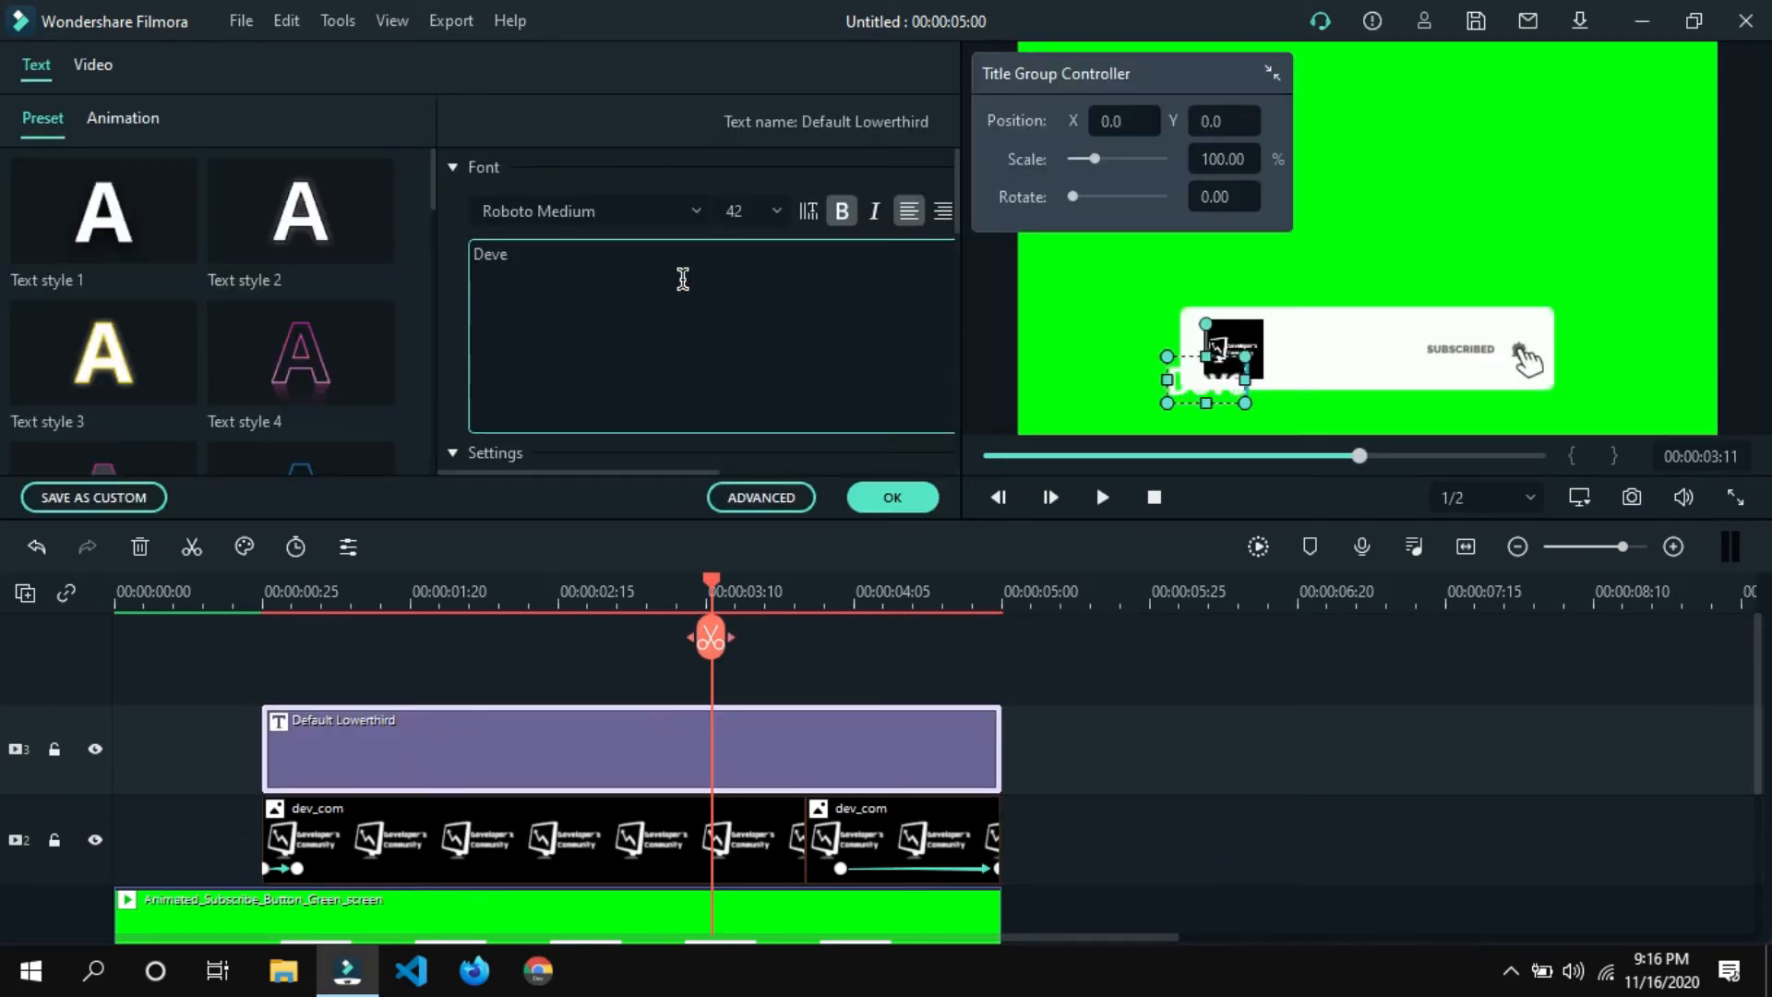
type("lopers Community")
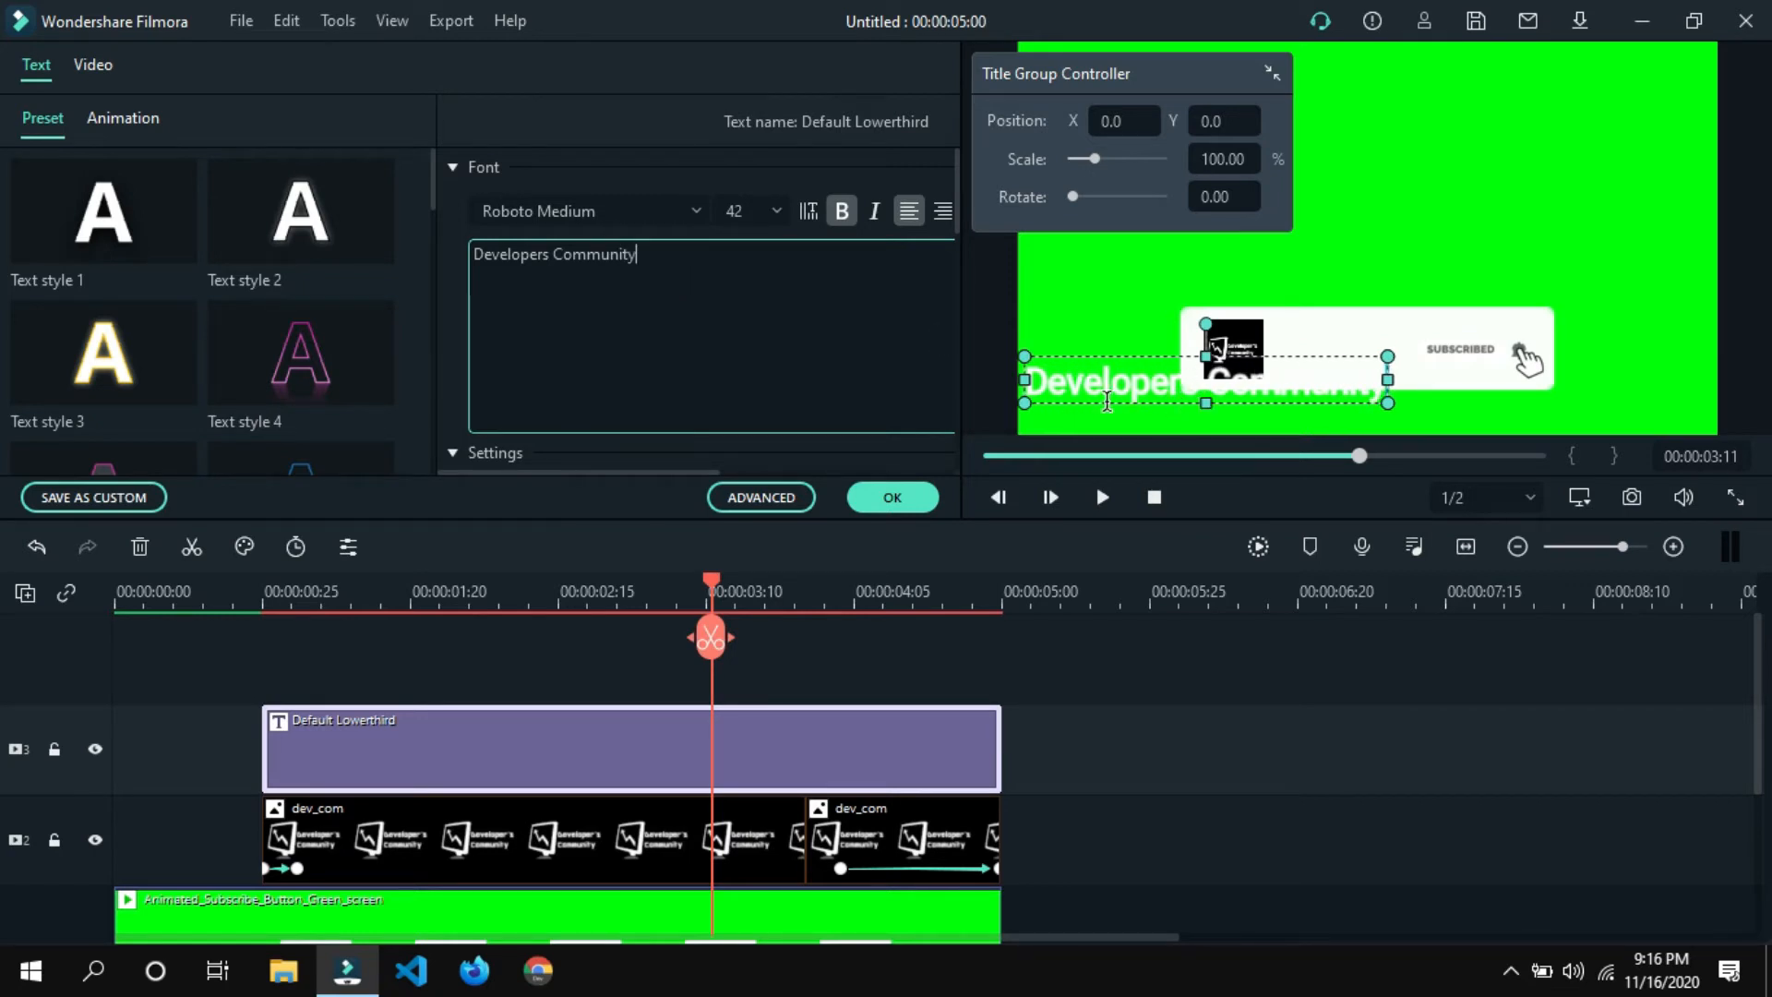
In the advanced text editor, color the title black, shrink it and place it inside the white bar.
left_click(761, 496)
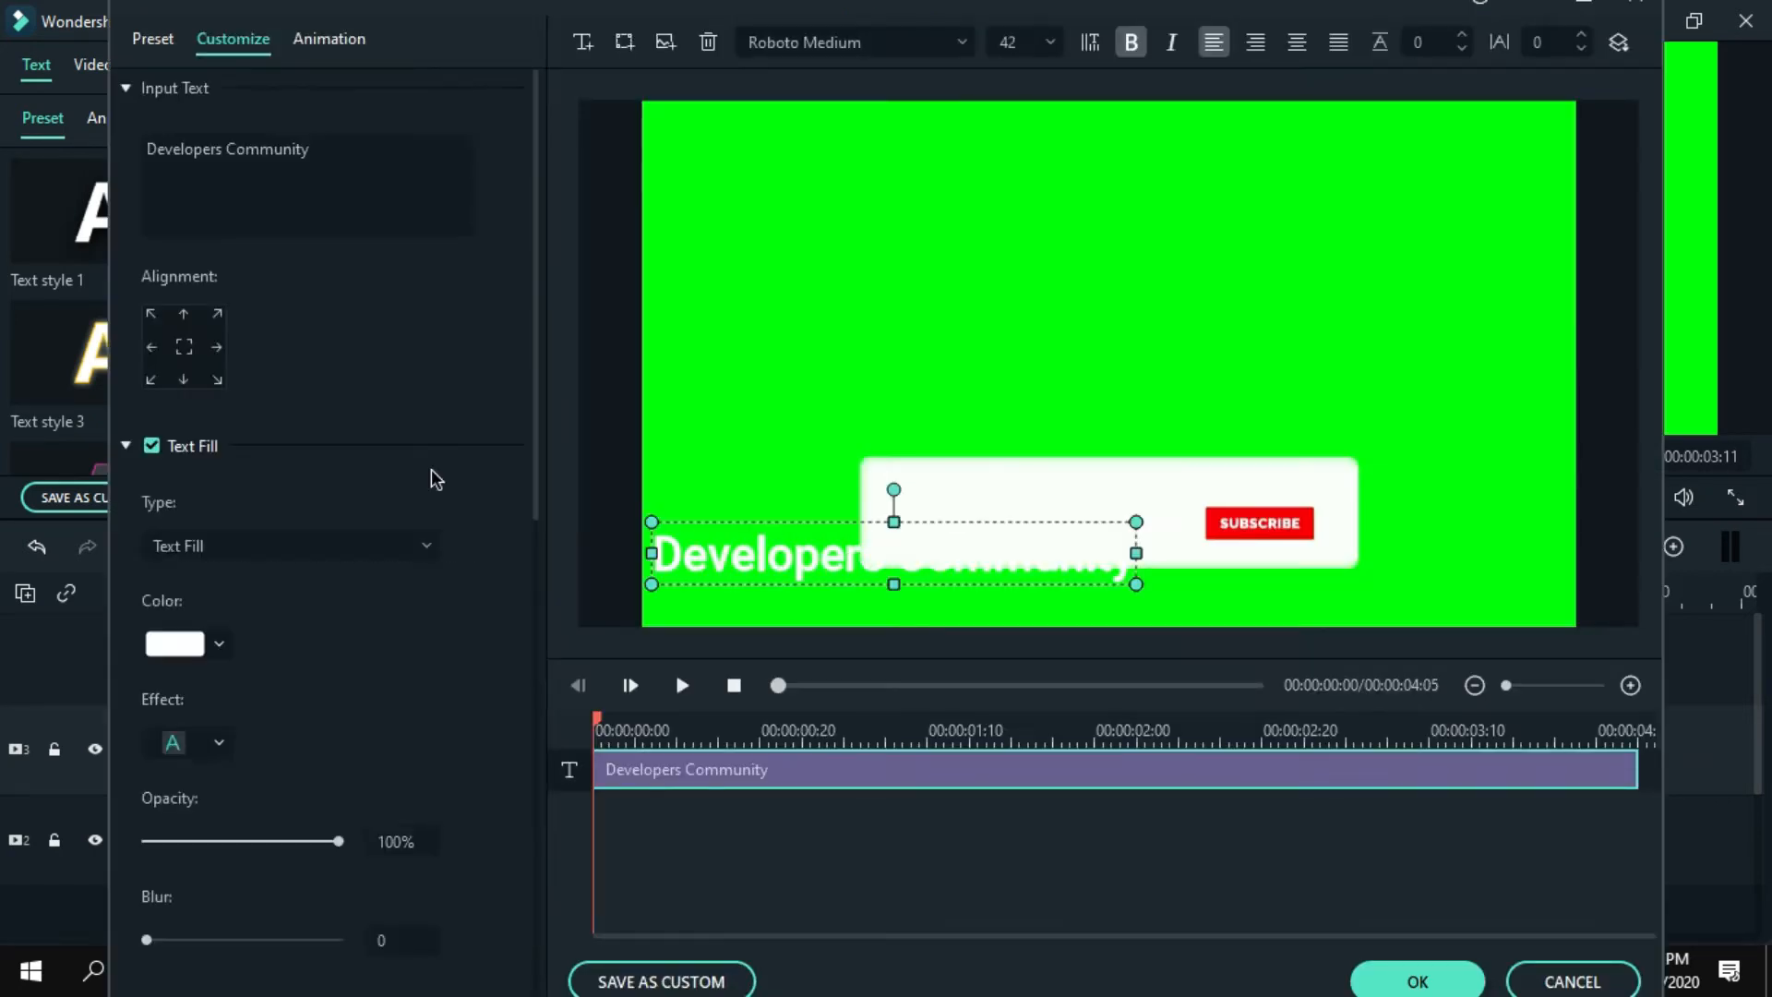
left_click(214, 643)
left_click(154, 793)
left_click_drag(1137, 584, 1157, 519)
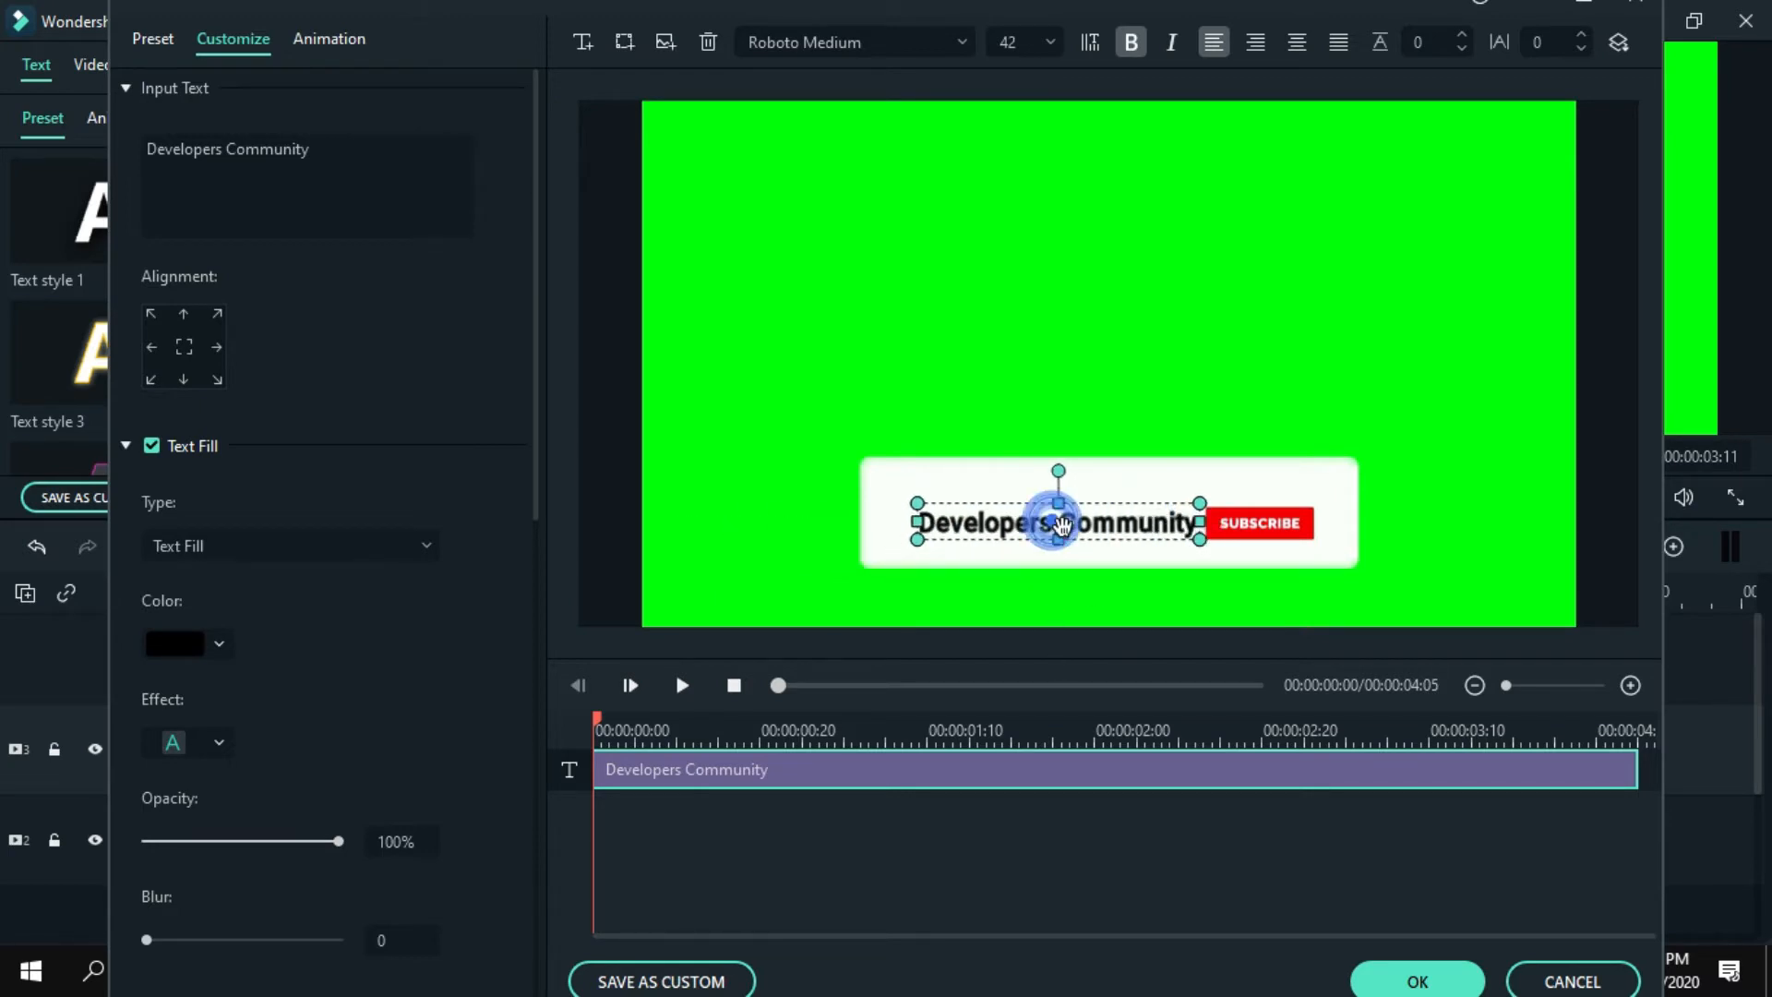
Make the title's text box taller and break the text into two lines, "Developers" above "Community".
left_click(1051, 519)
key("Return")
key("BackSpace")
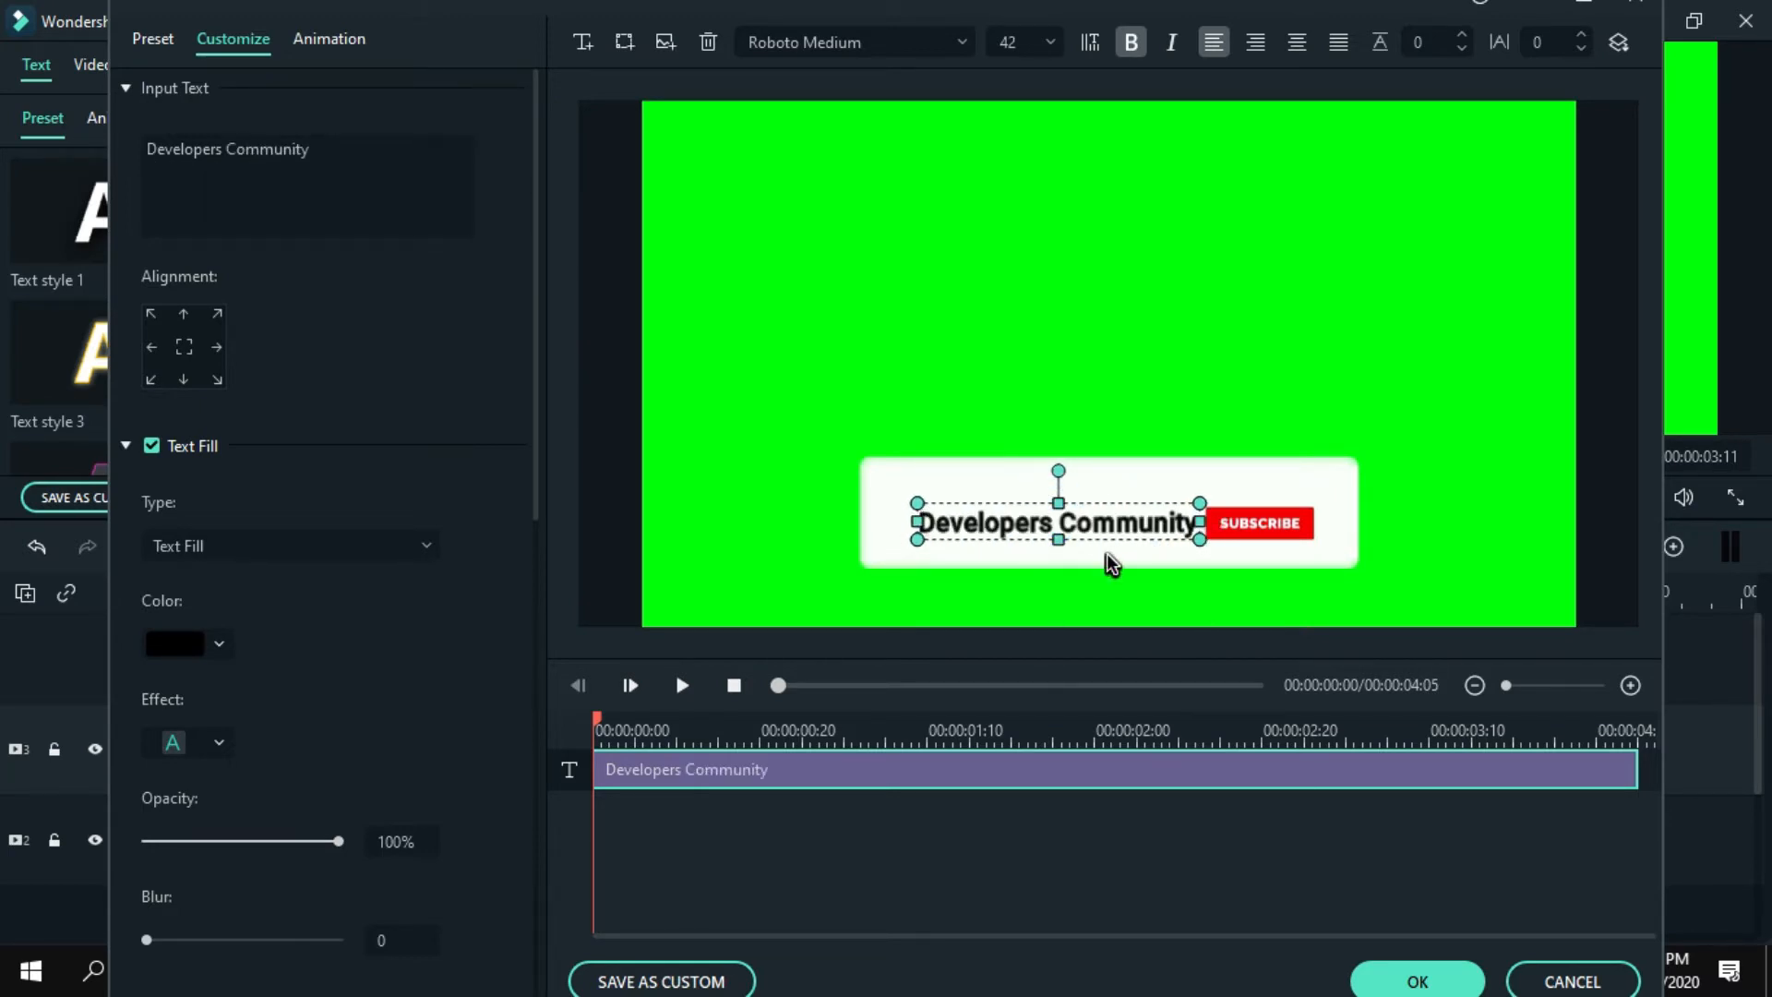
left_click_drag(1059, 502, 1061, 487)
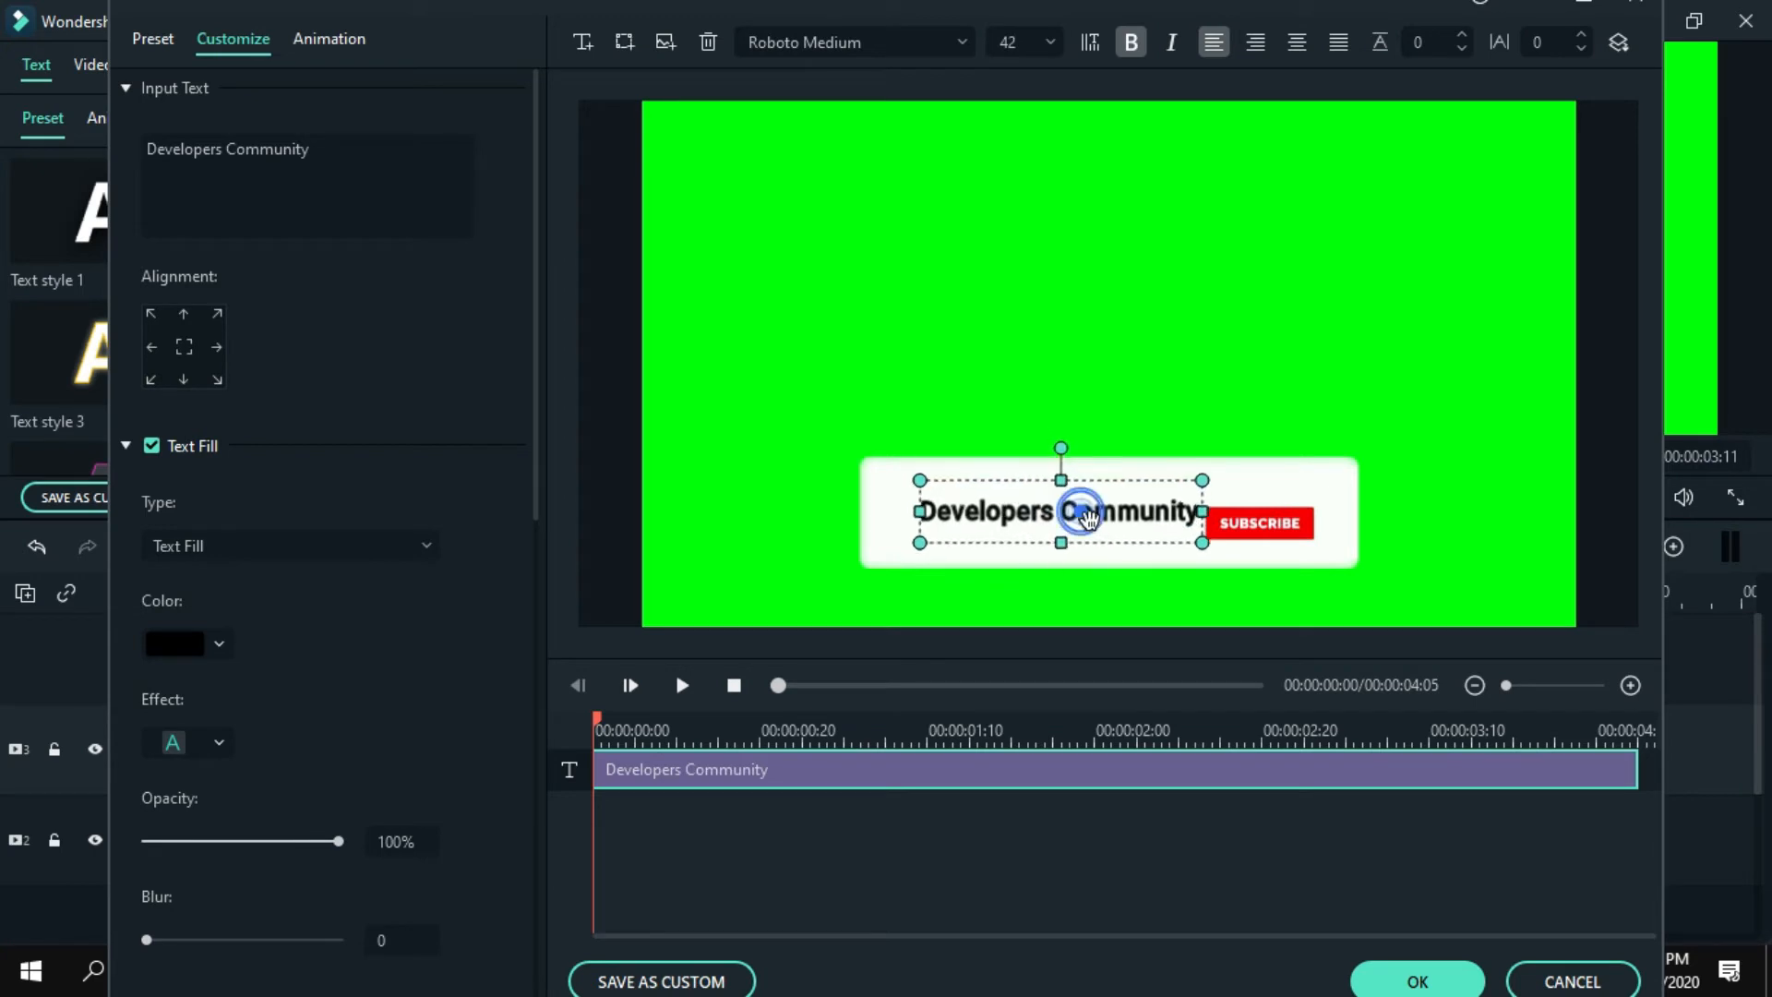
left_click(1057, 533)
key("Return")
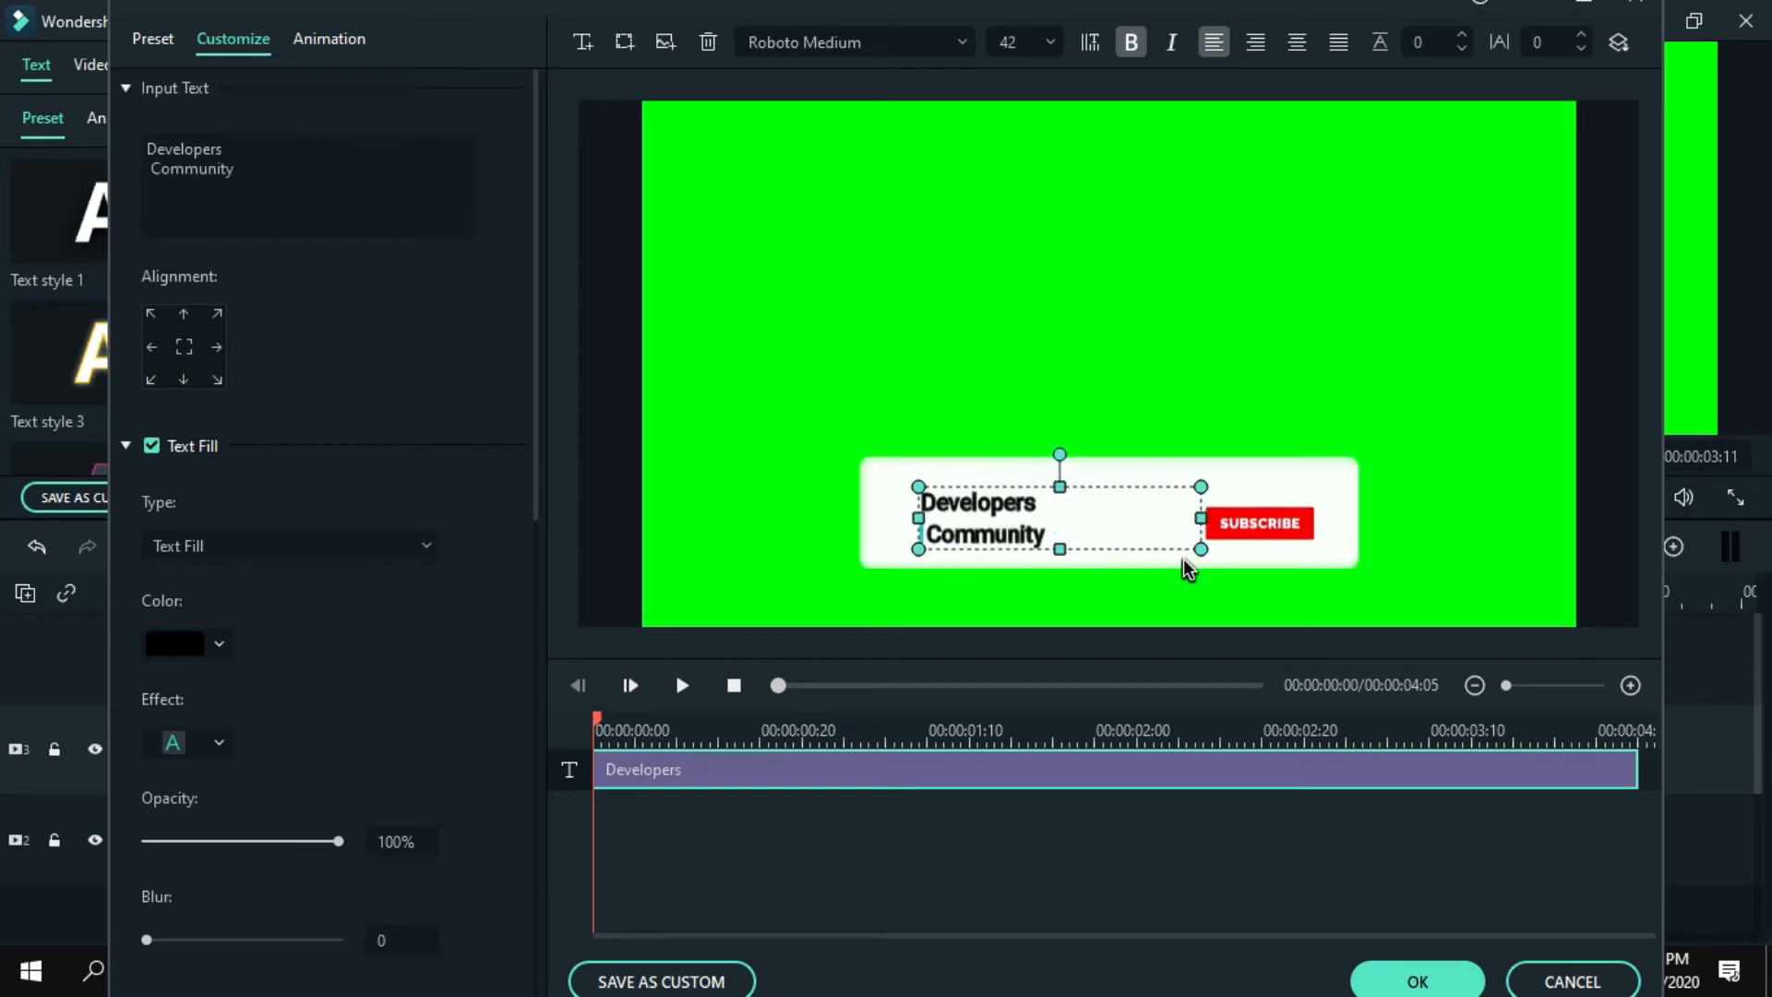
Center-align the two title lines, fit them between the logo and the subscribe button, and preview the title.
left_click(1255, 42)
left_click(1297, 42)
left_click_drag(918, 518, 997, 515)
left_click(1249, 601)
left_click(1024, 526)
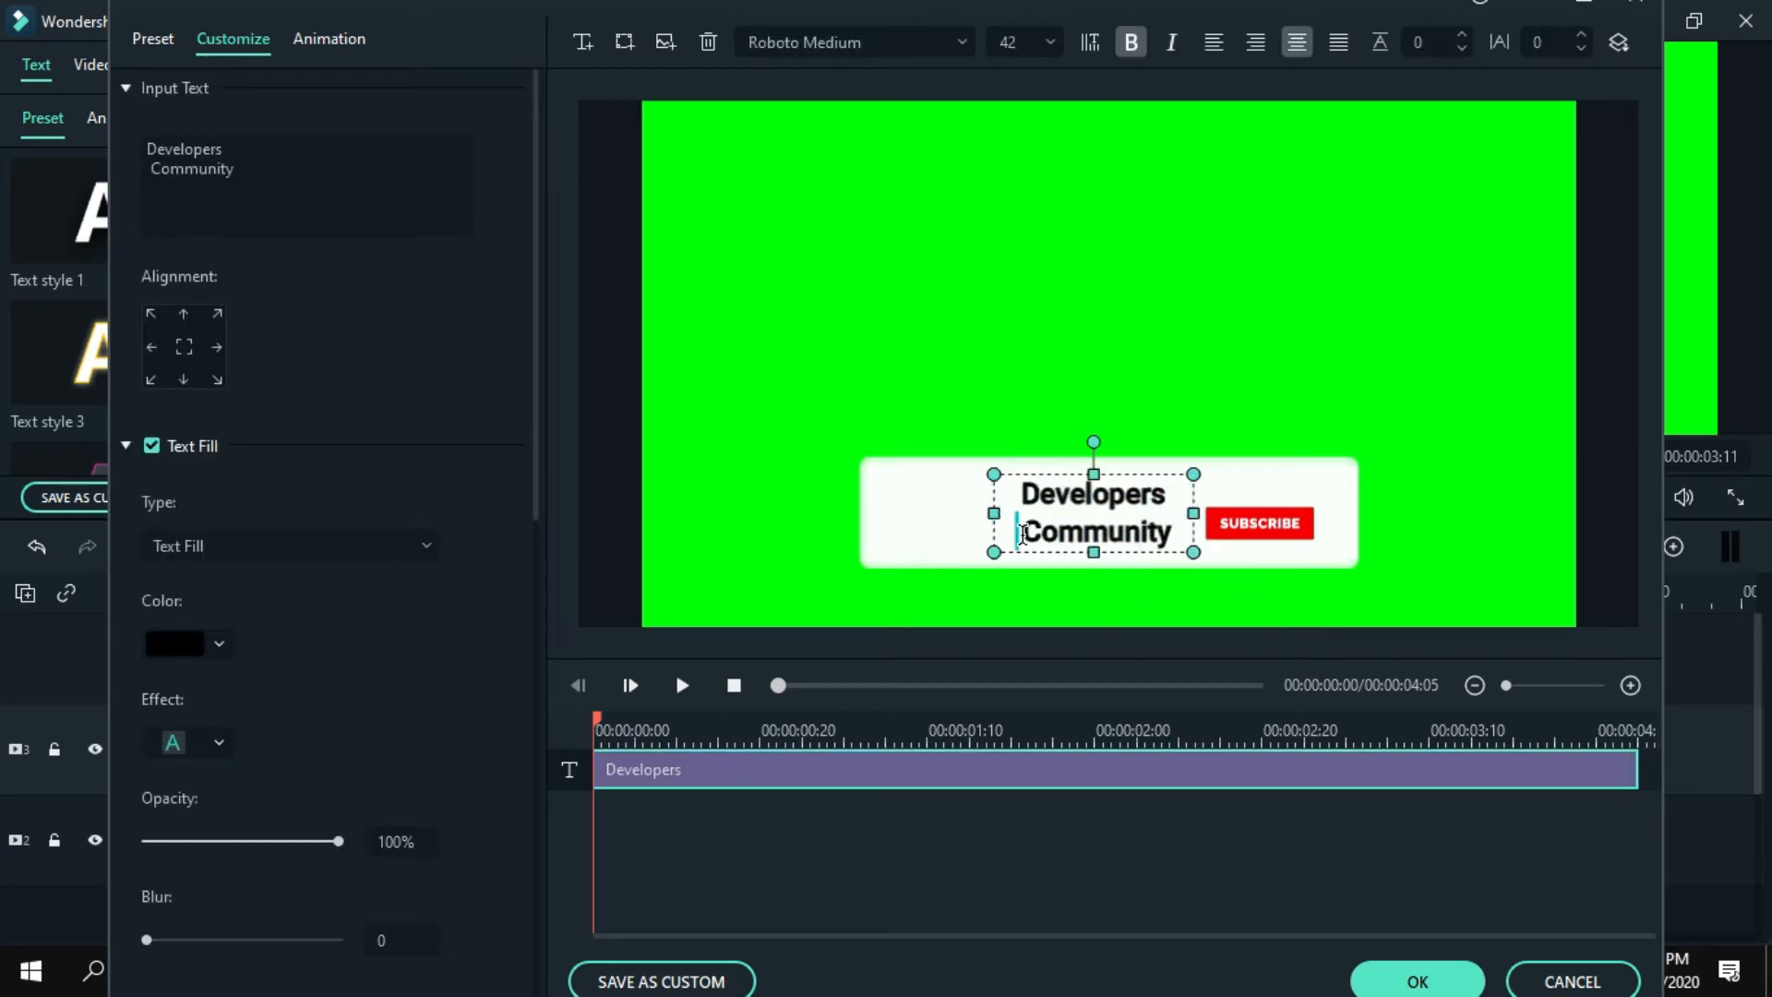
left_click(1309, 594)
key("space")
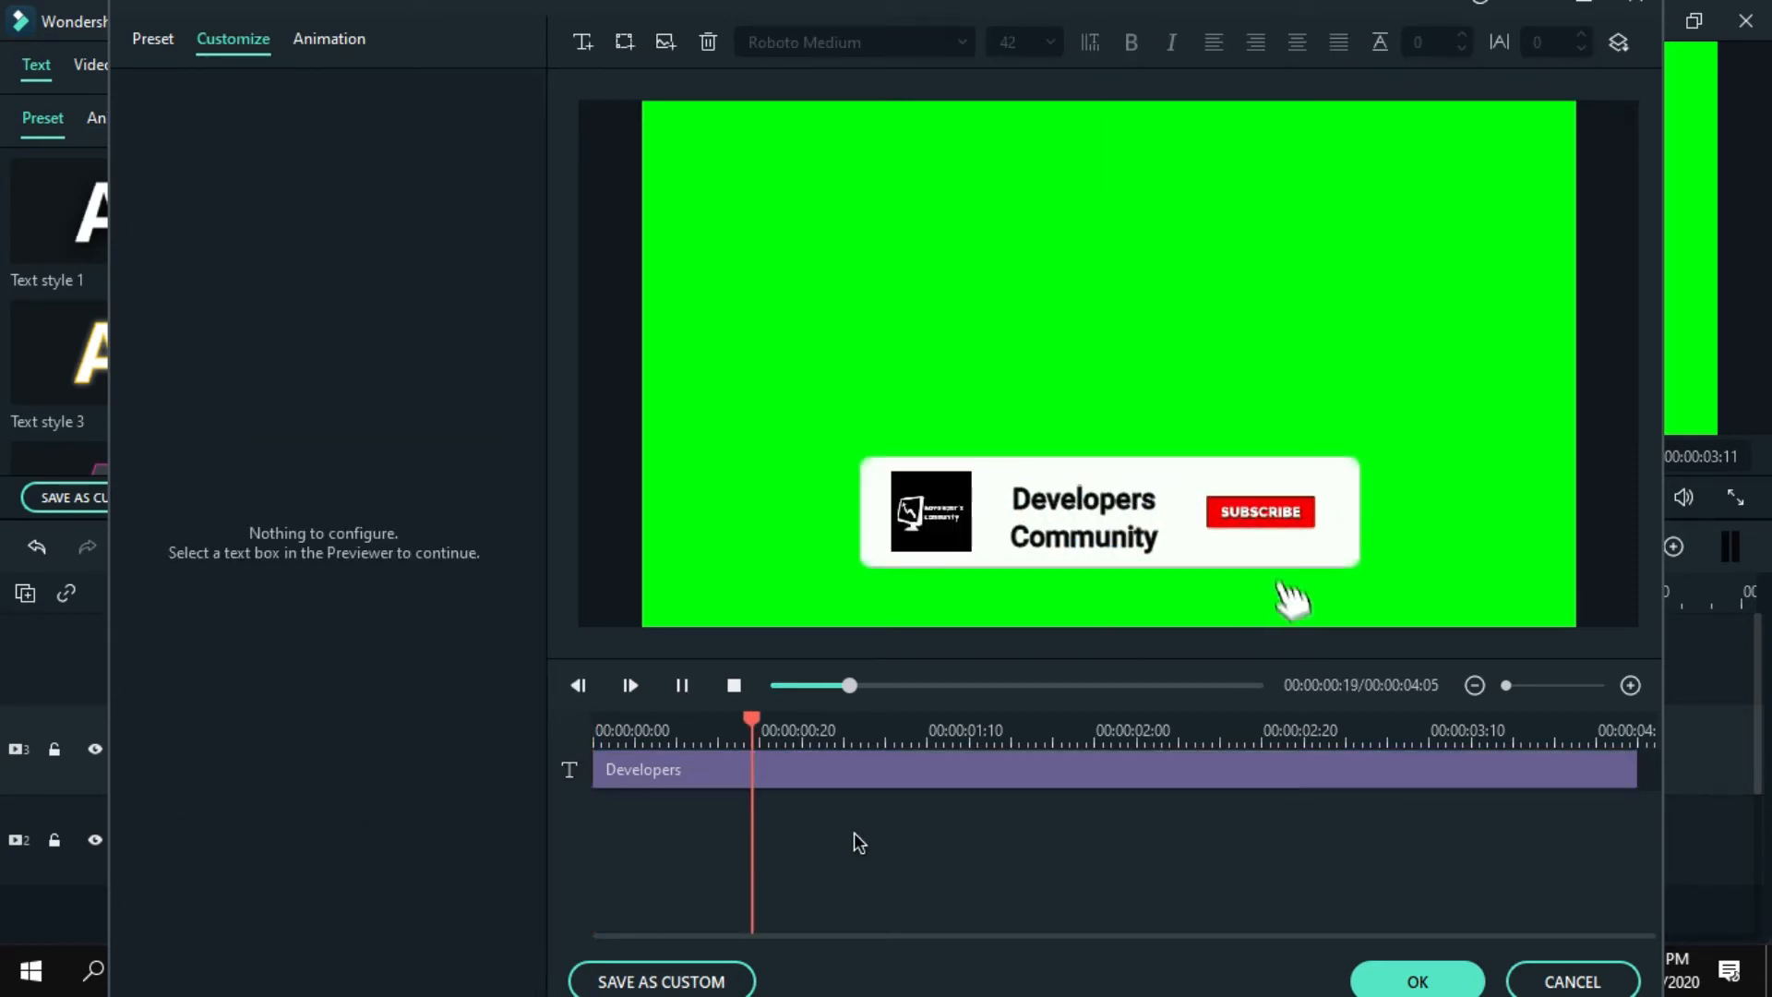
Maximize the advanced text editor and apply the Up Dir Insert animation to the title.
left_click(329, 39)
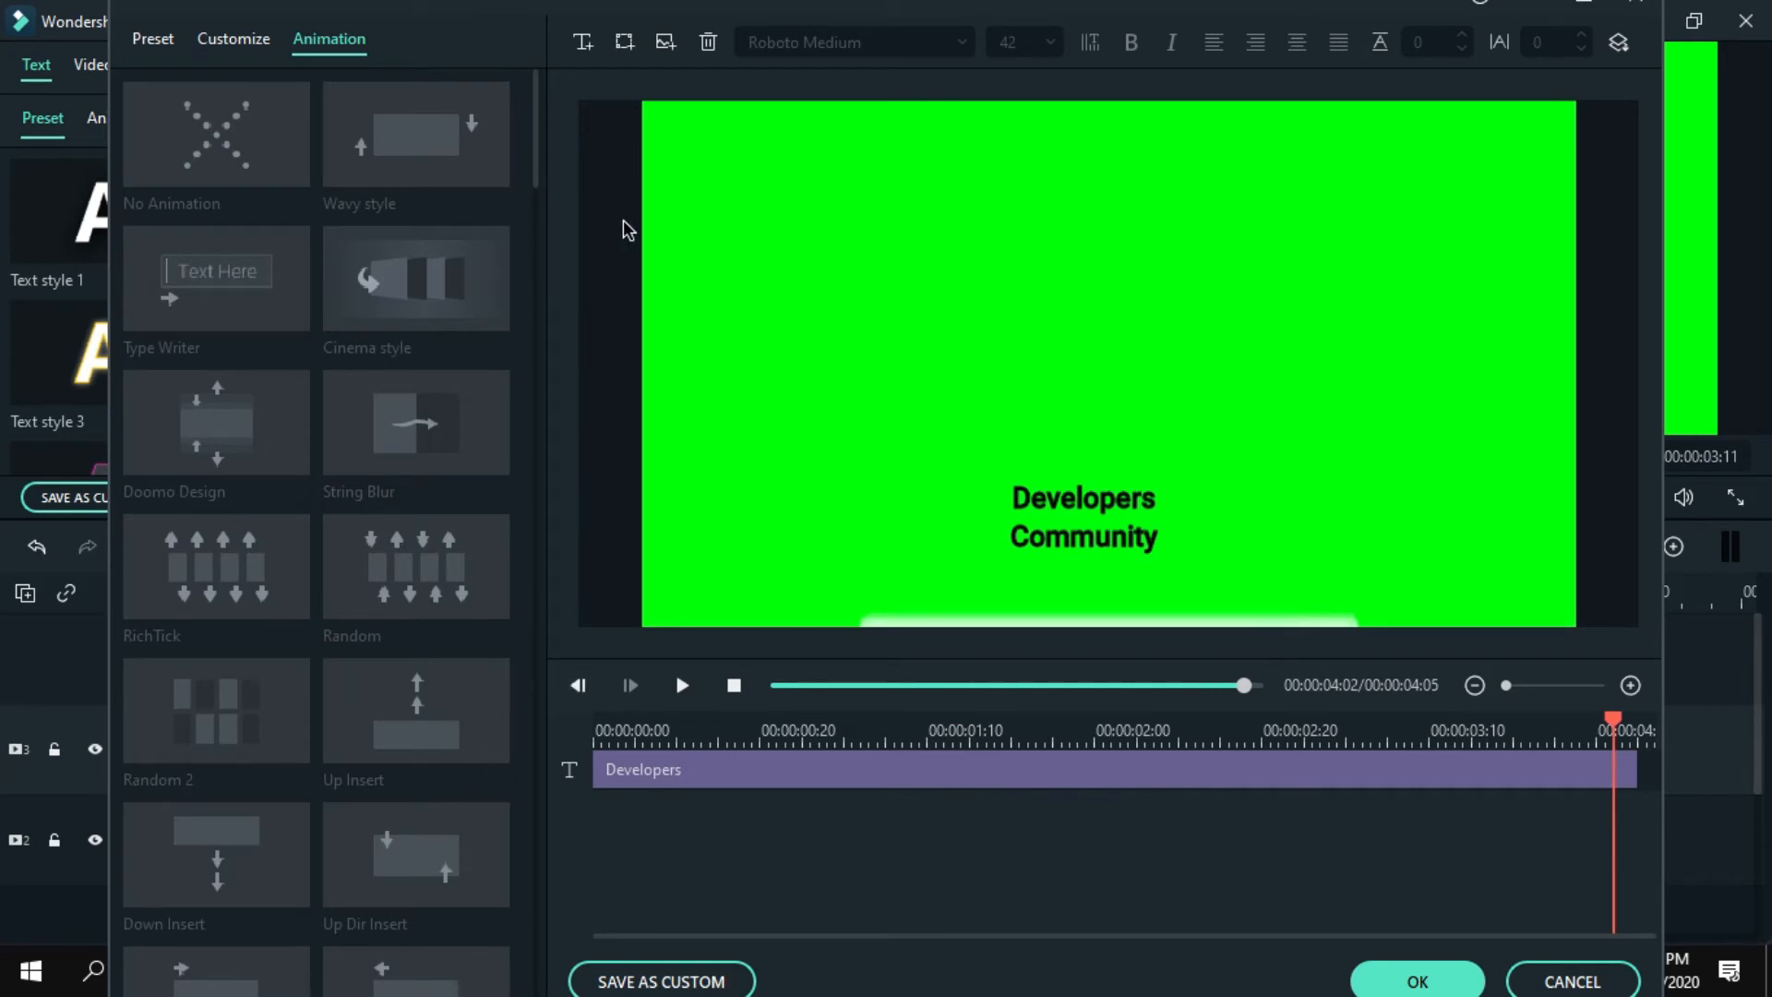
double_click(1100, 16)
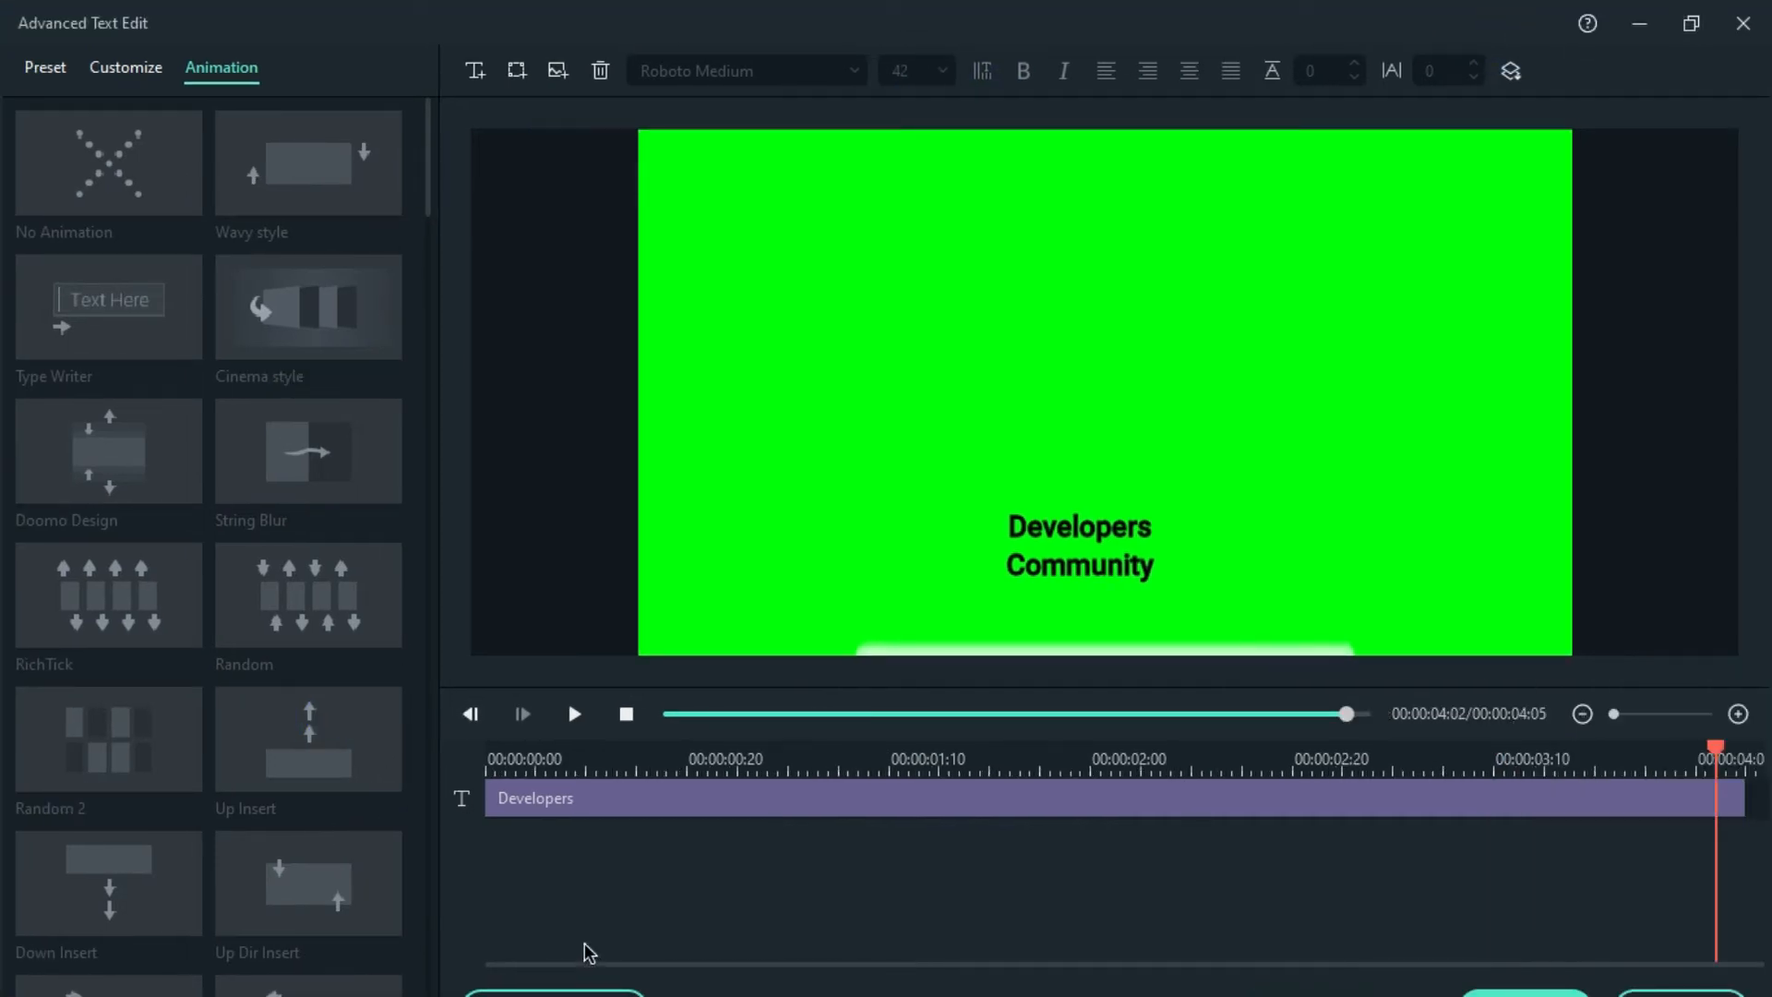
left_click_drag(1347, 713, 664, 715)
left_click(490, 462)
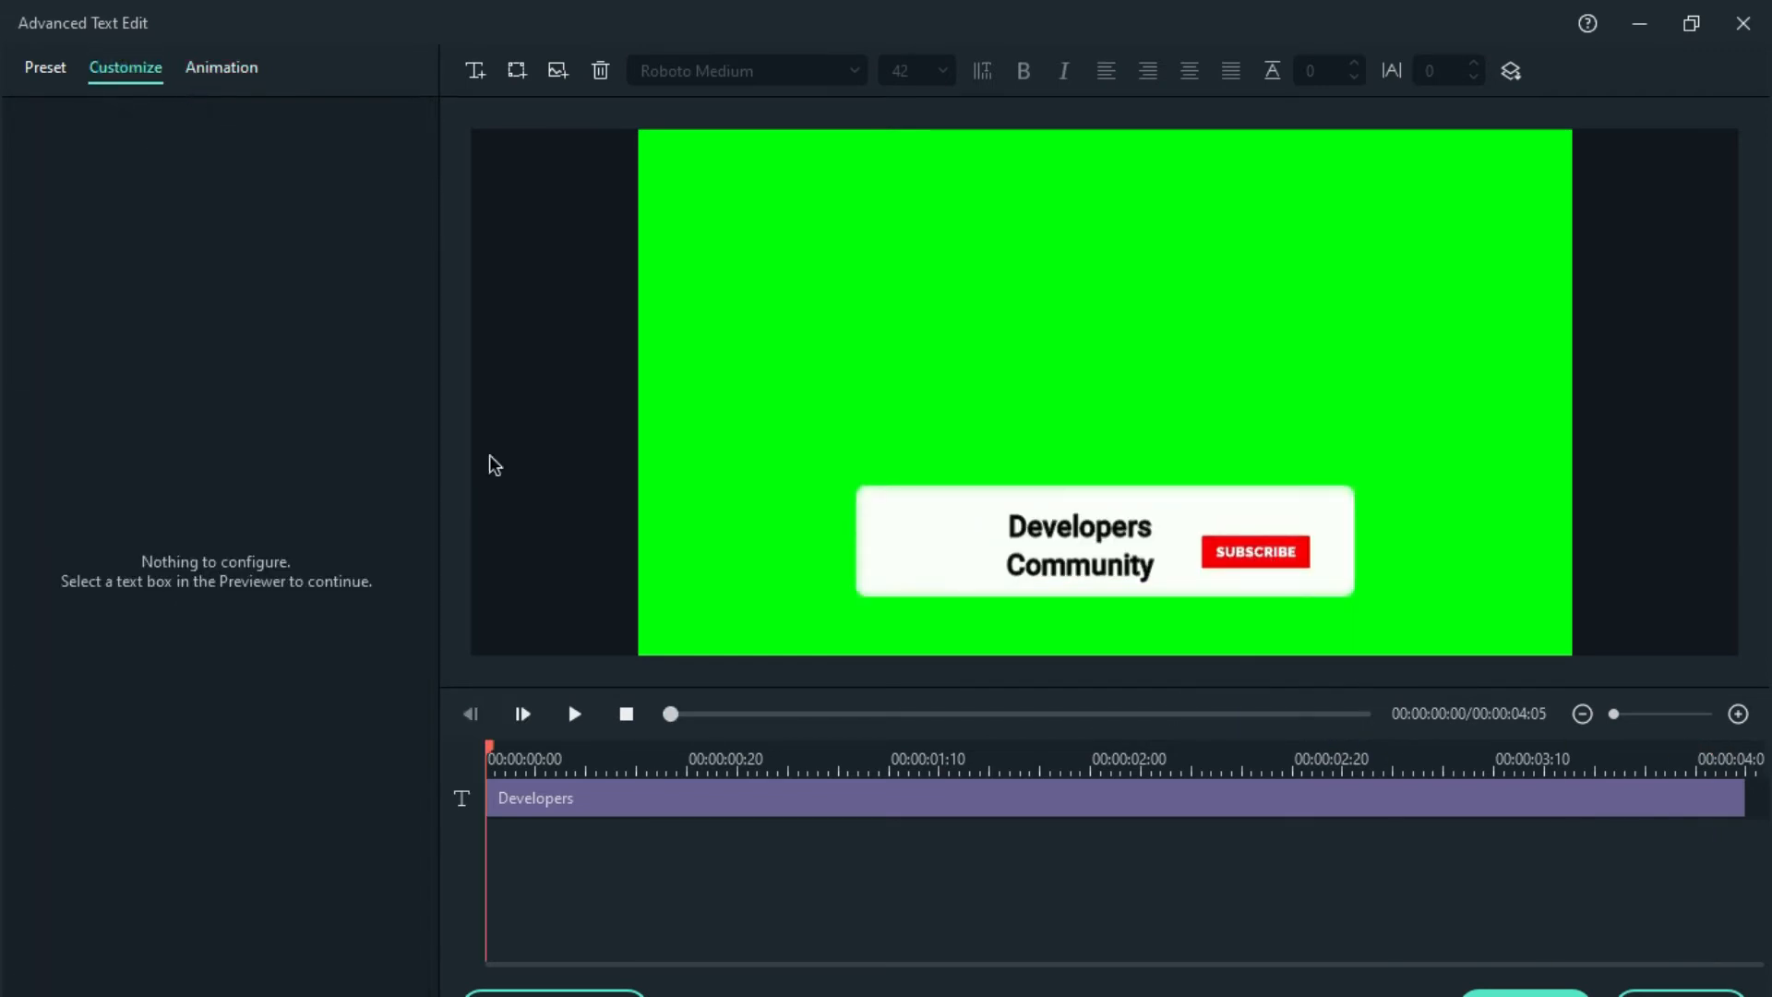
left_click(222, 73)
scroll(234, 117, "down", 15)
scroll(308, 470, "up", 15)
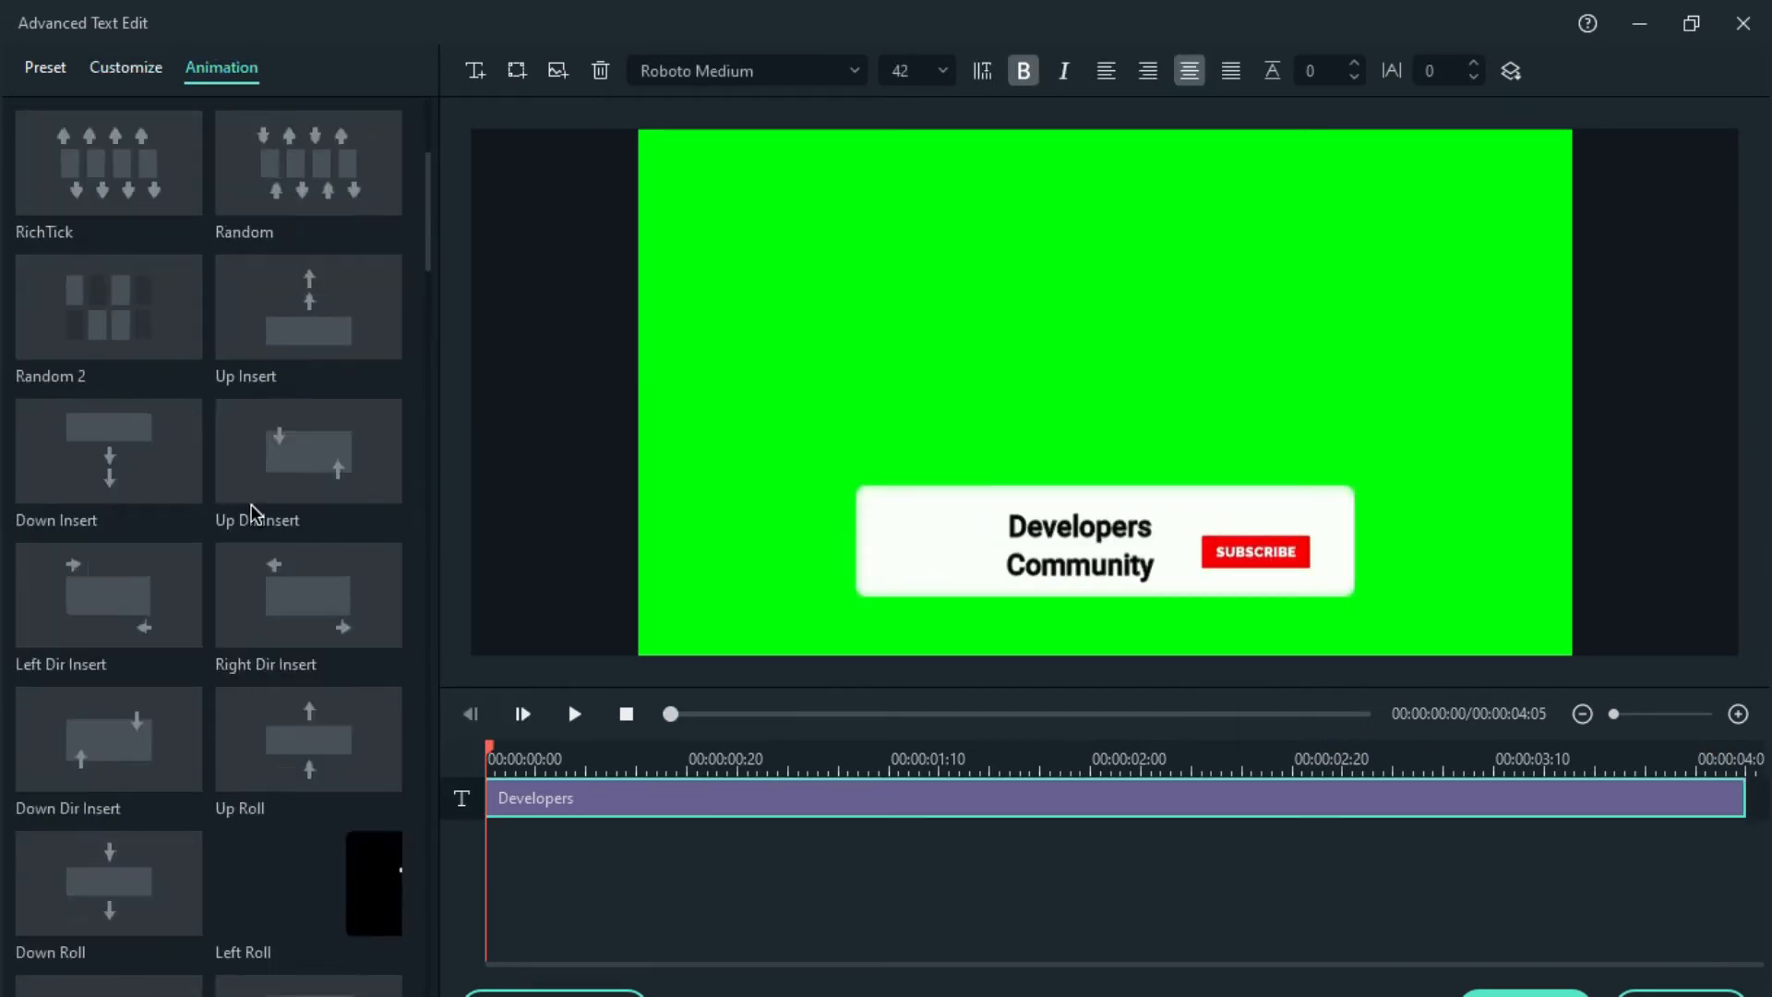
scroll(275, 388, "down", 5)
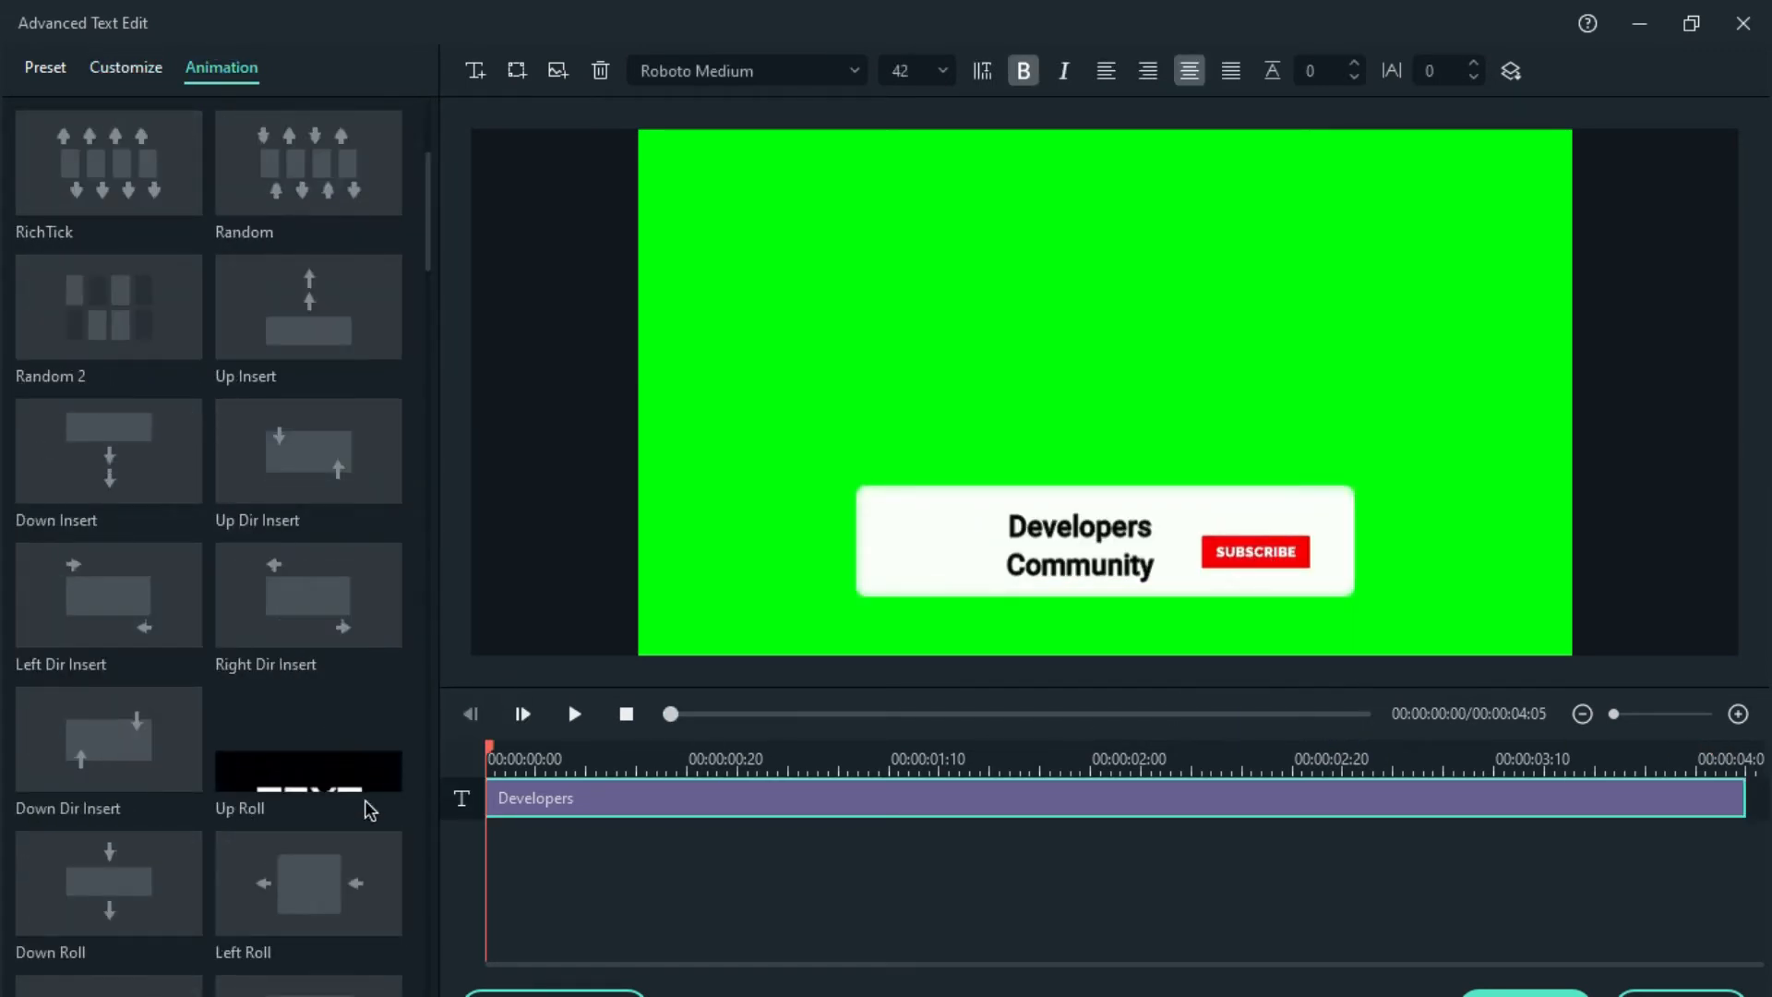
double_click(344, 474)
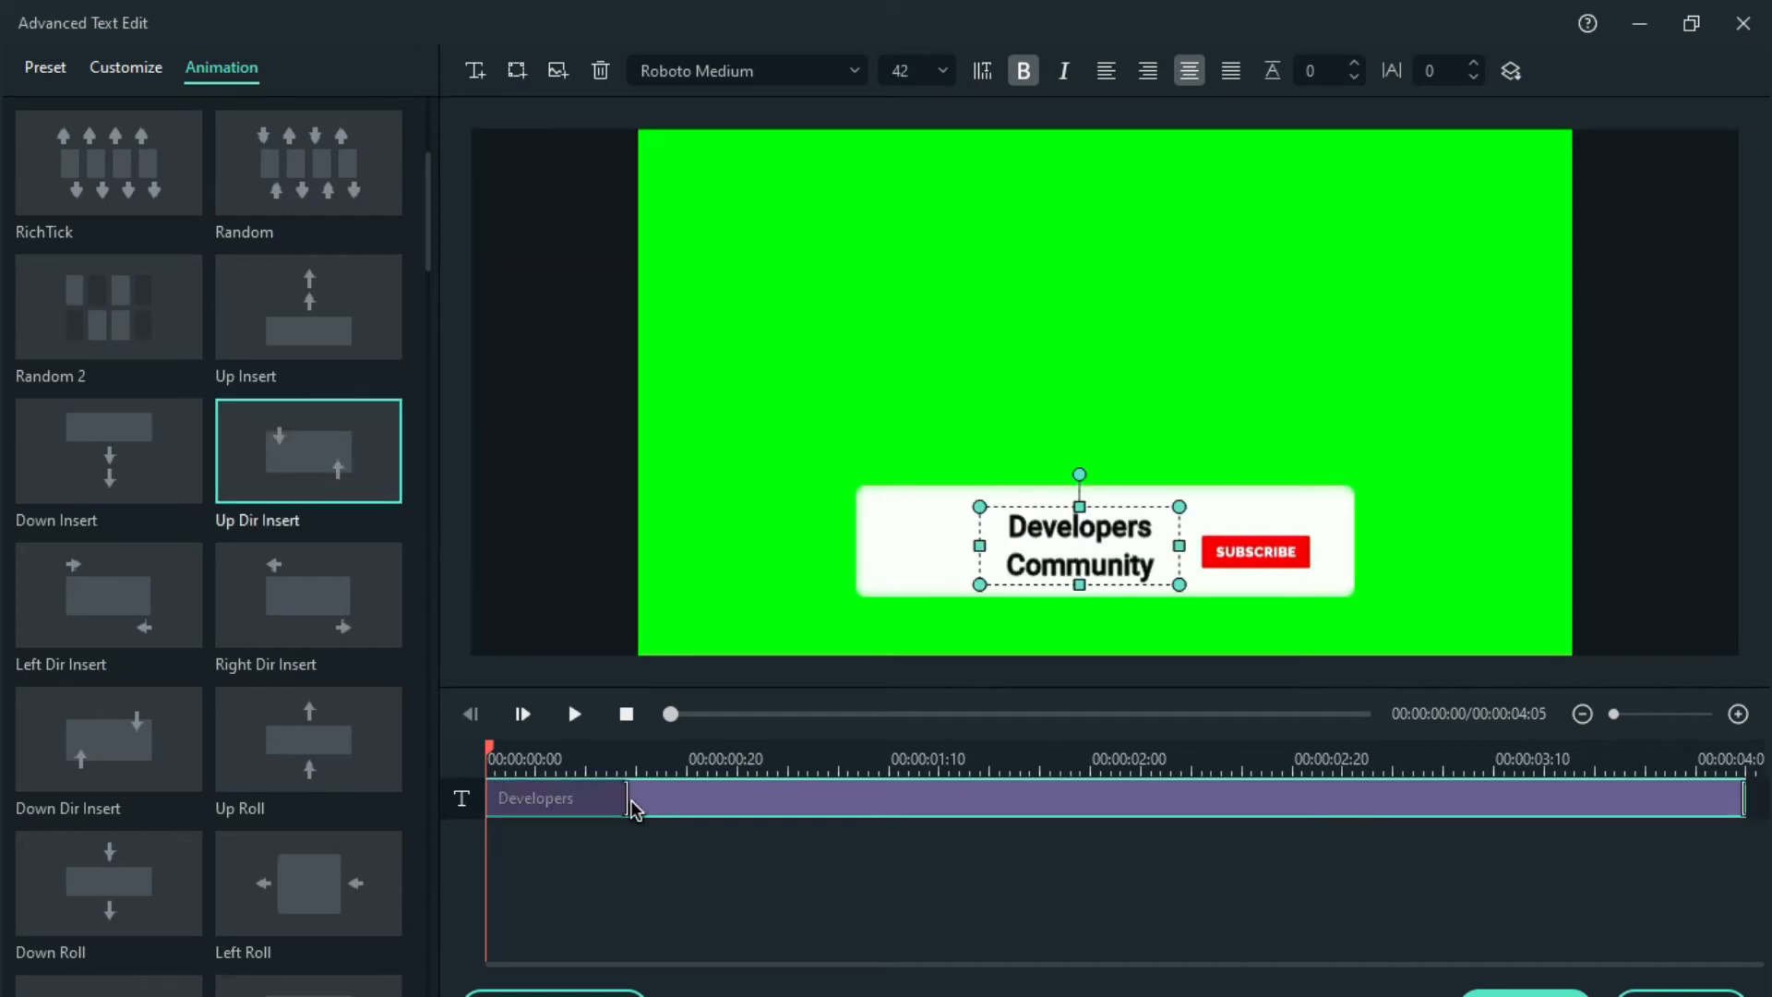
Shorten the title's entrance animation to end at about 00:00:00:04 and replay it, also in the main preview.
left_click_drag(626, 799, 527, 799)
left_click(574, 713)
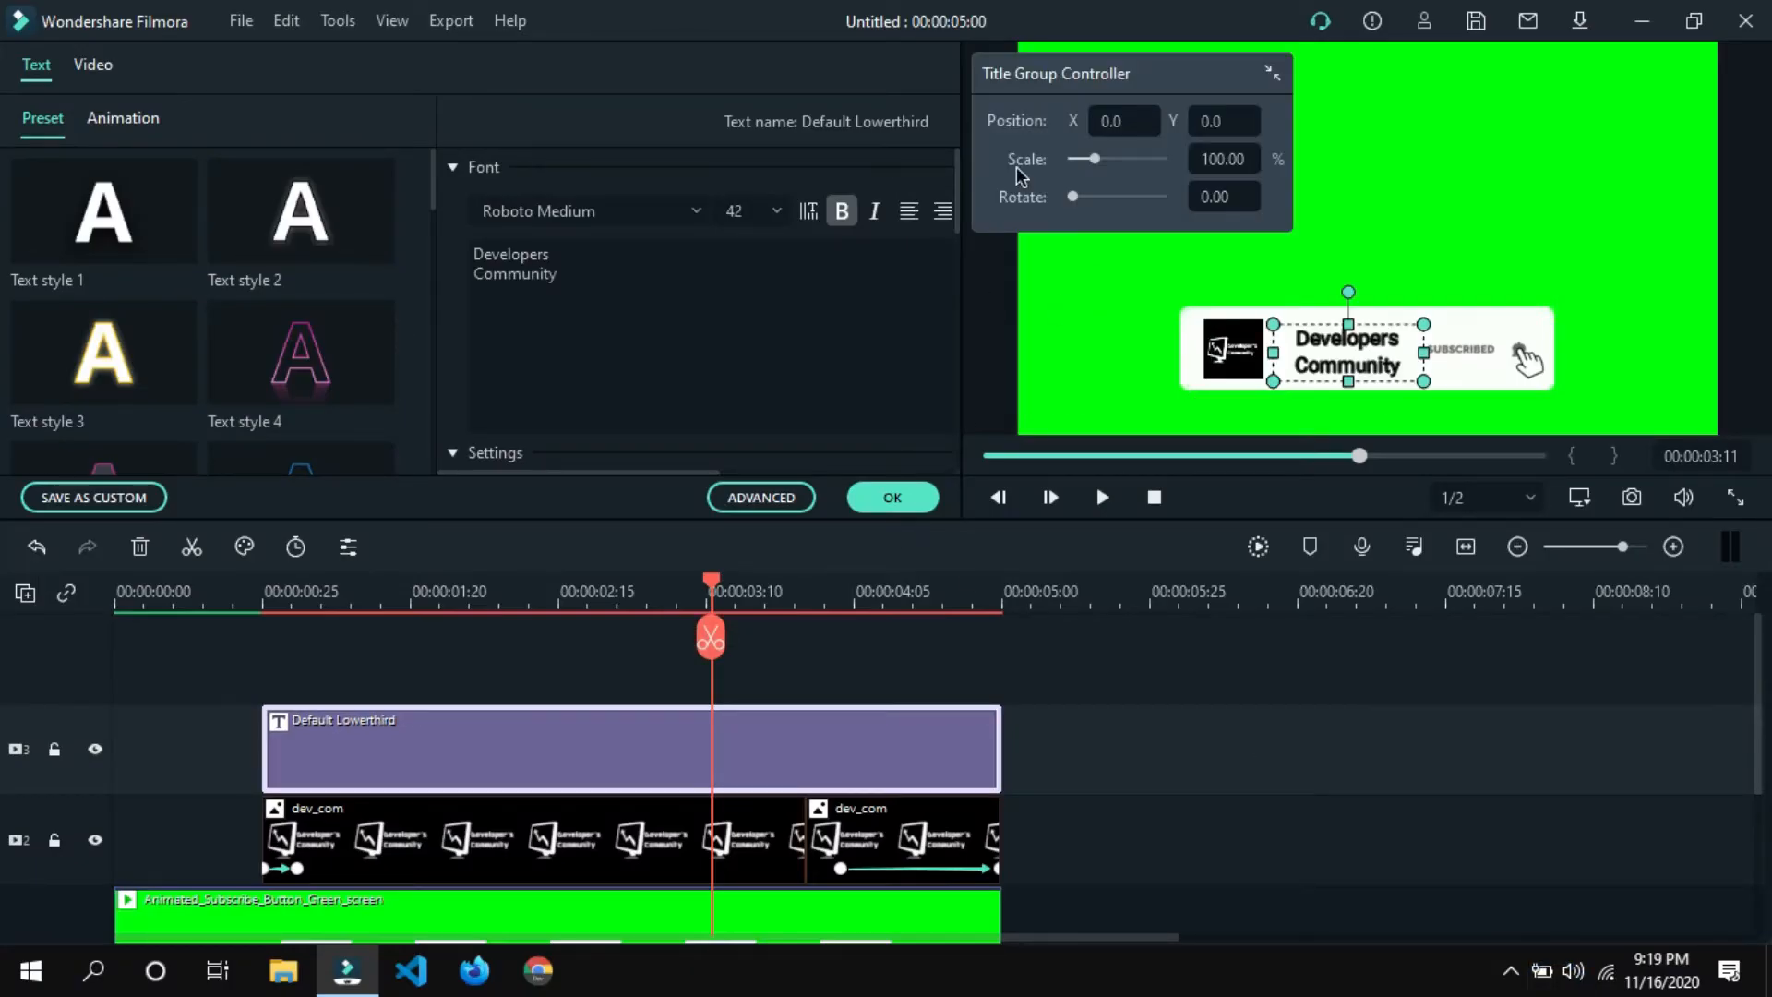
left_click(1271, 73)
left_click(1102, 497)
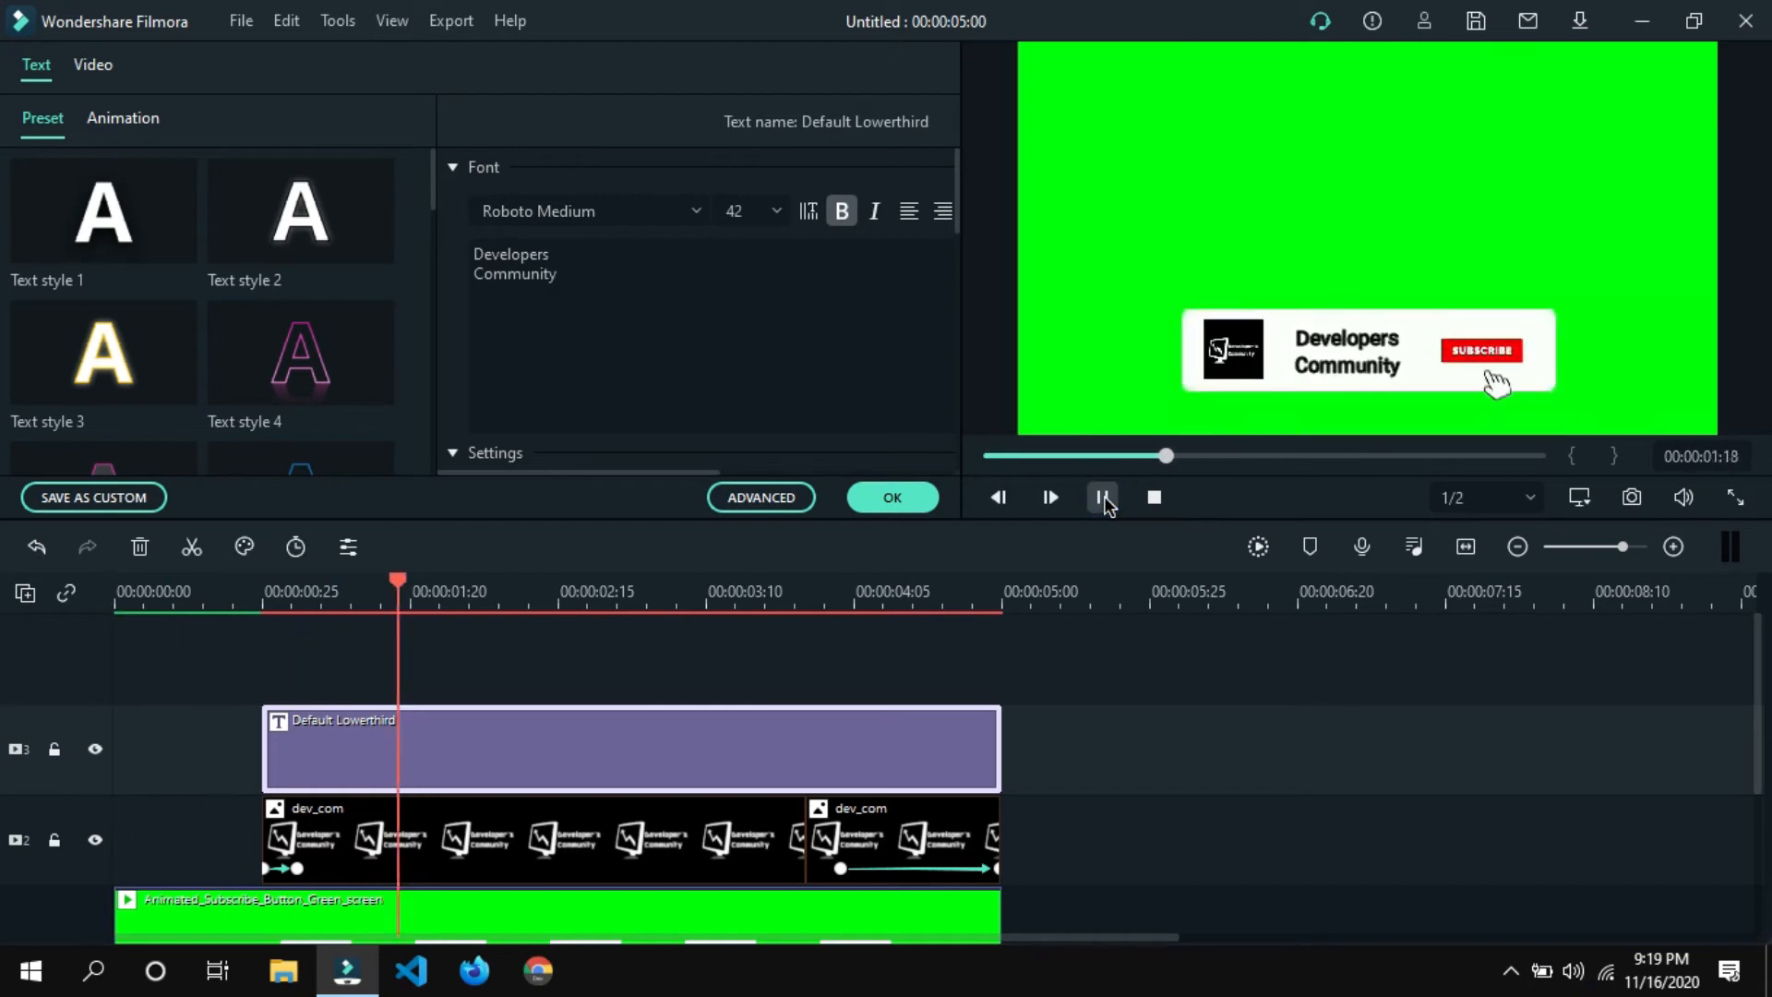
Set the title's exit animation to start at about 00:00:03:08 in the advanced text editor and preview it.
left_click_drag(1537, 455, 1438, 455)
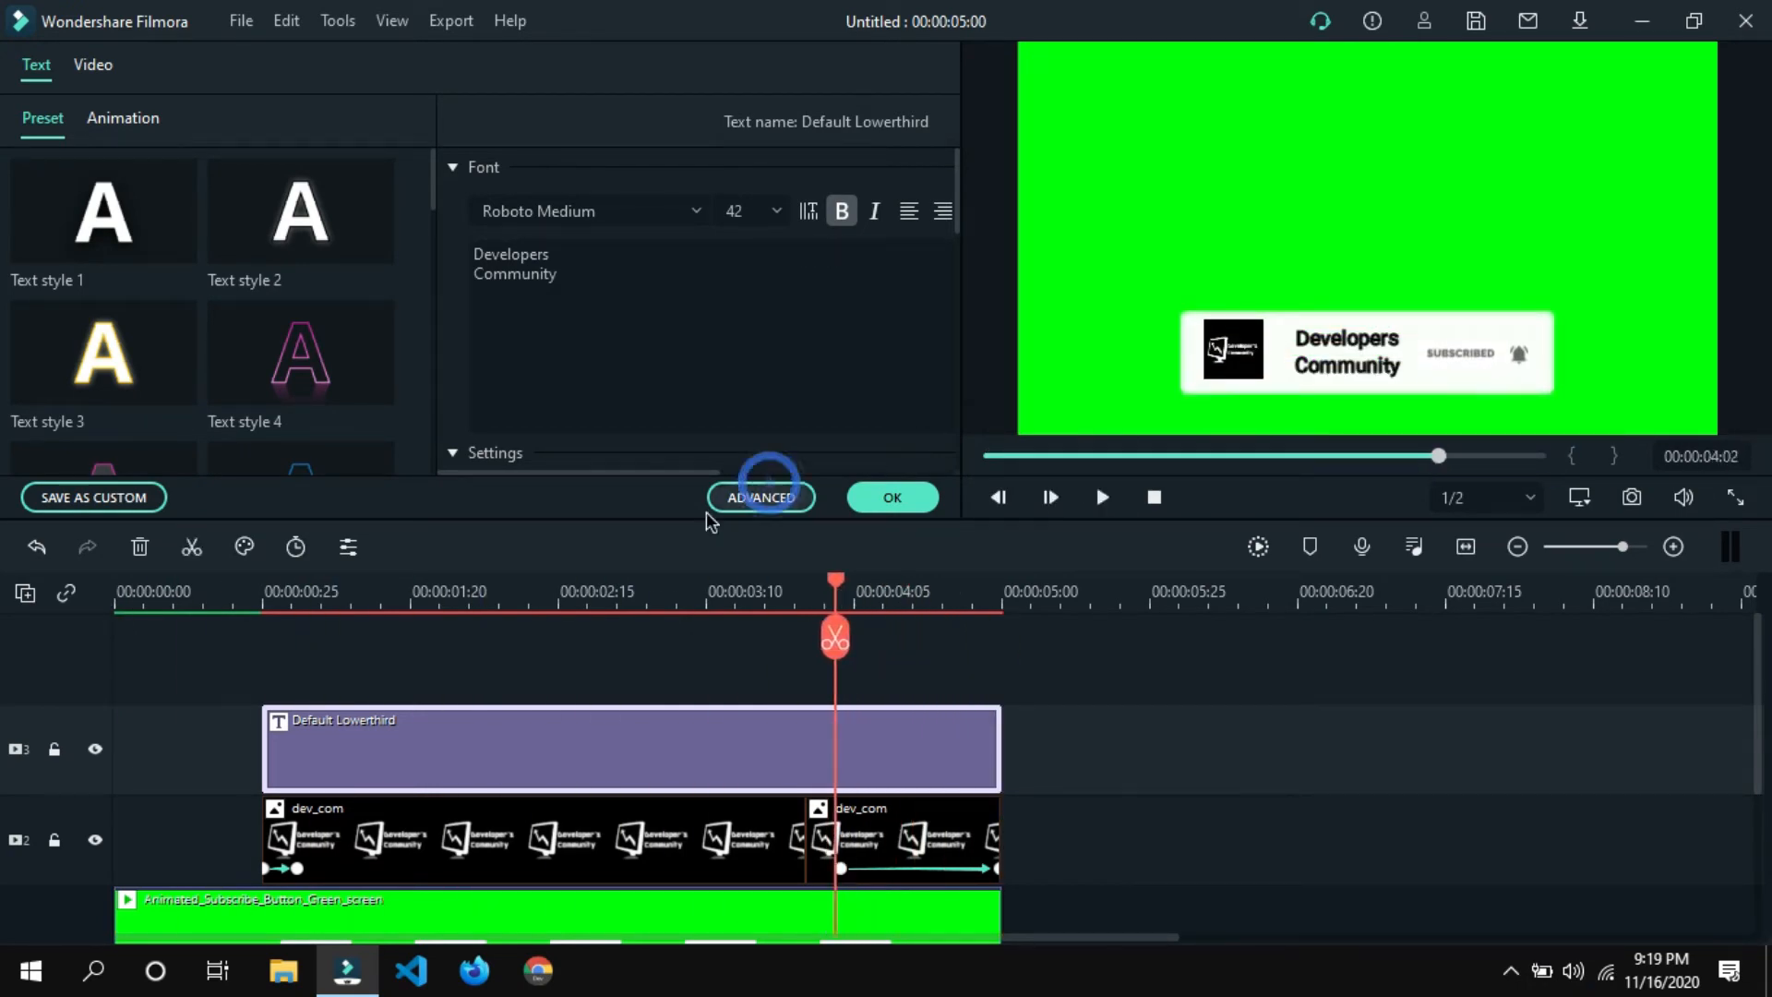
left_click(763, 495)
left_click_drag(1748, 768, 1475, 740)
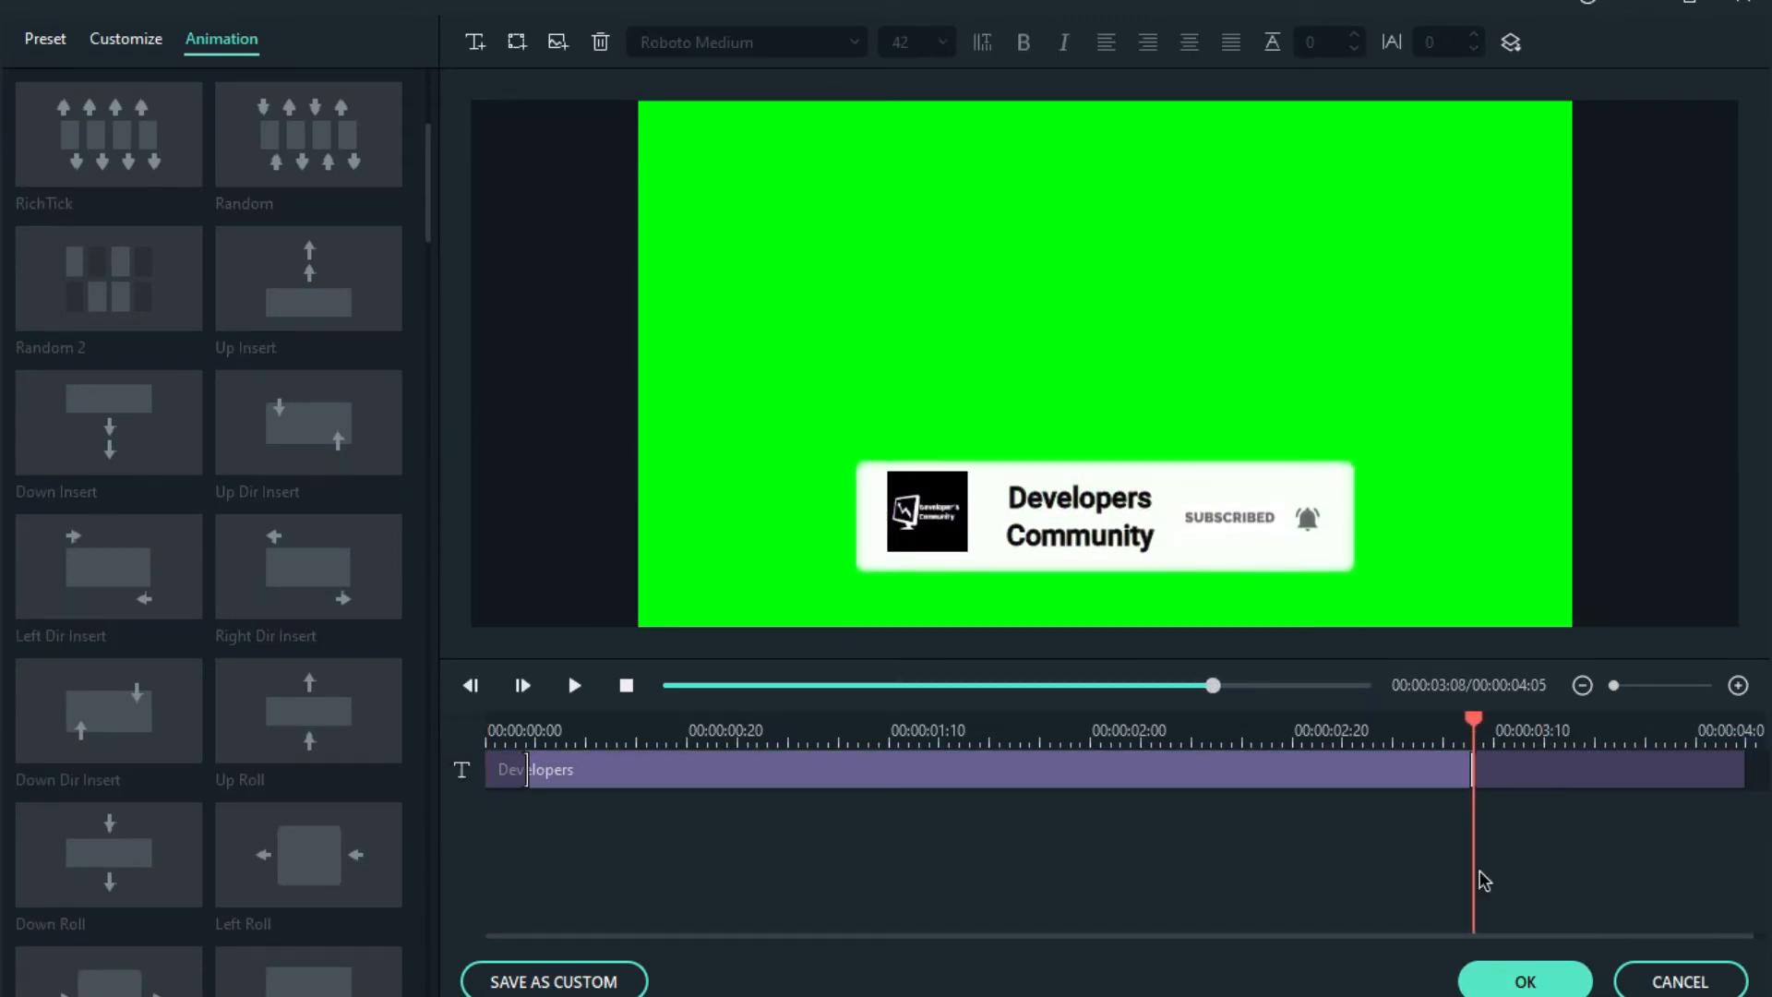
left_click(574, 685)
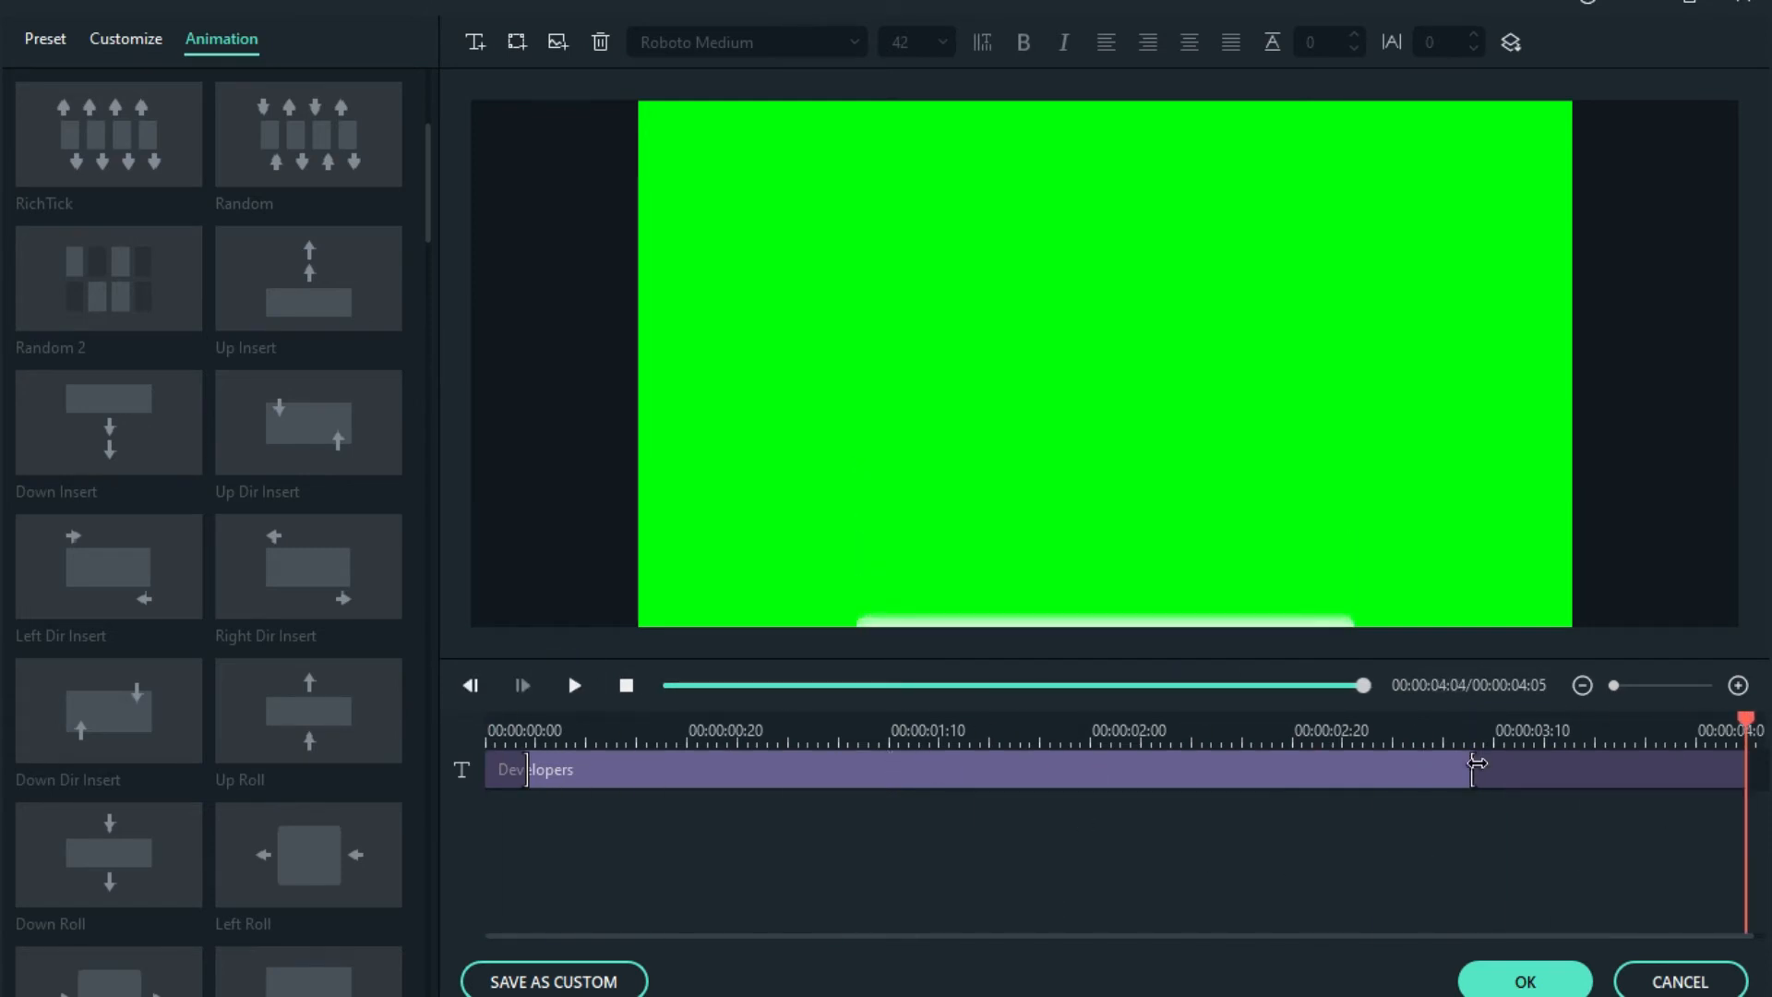
Move the start of the title's exit animation slightly earlier, to about 00:00:03:05, and replay the title.
left_click(1477, 780)
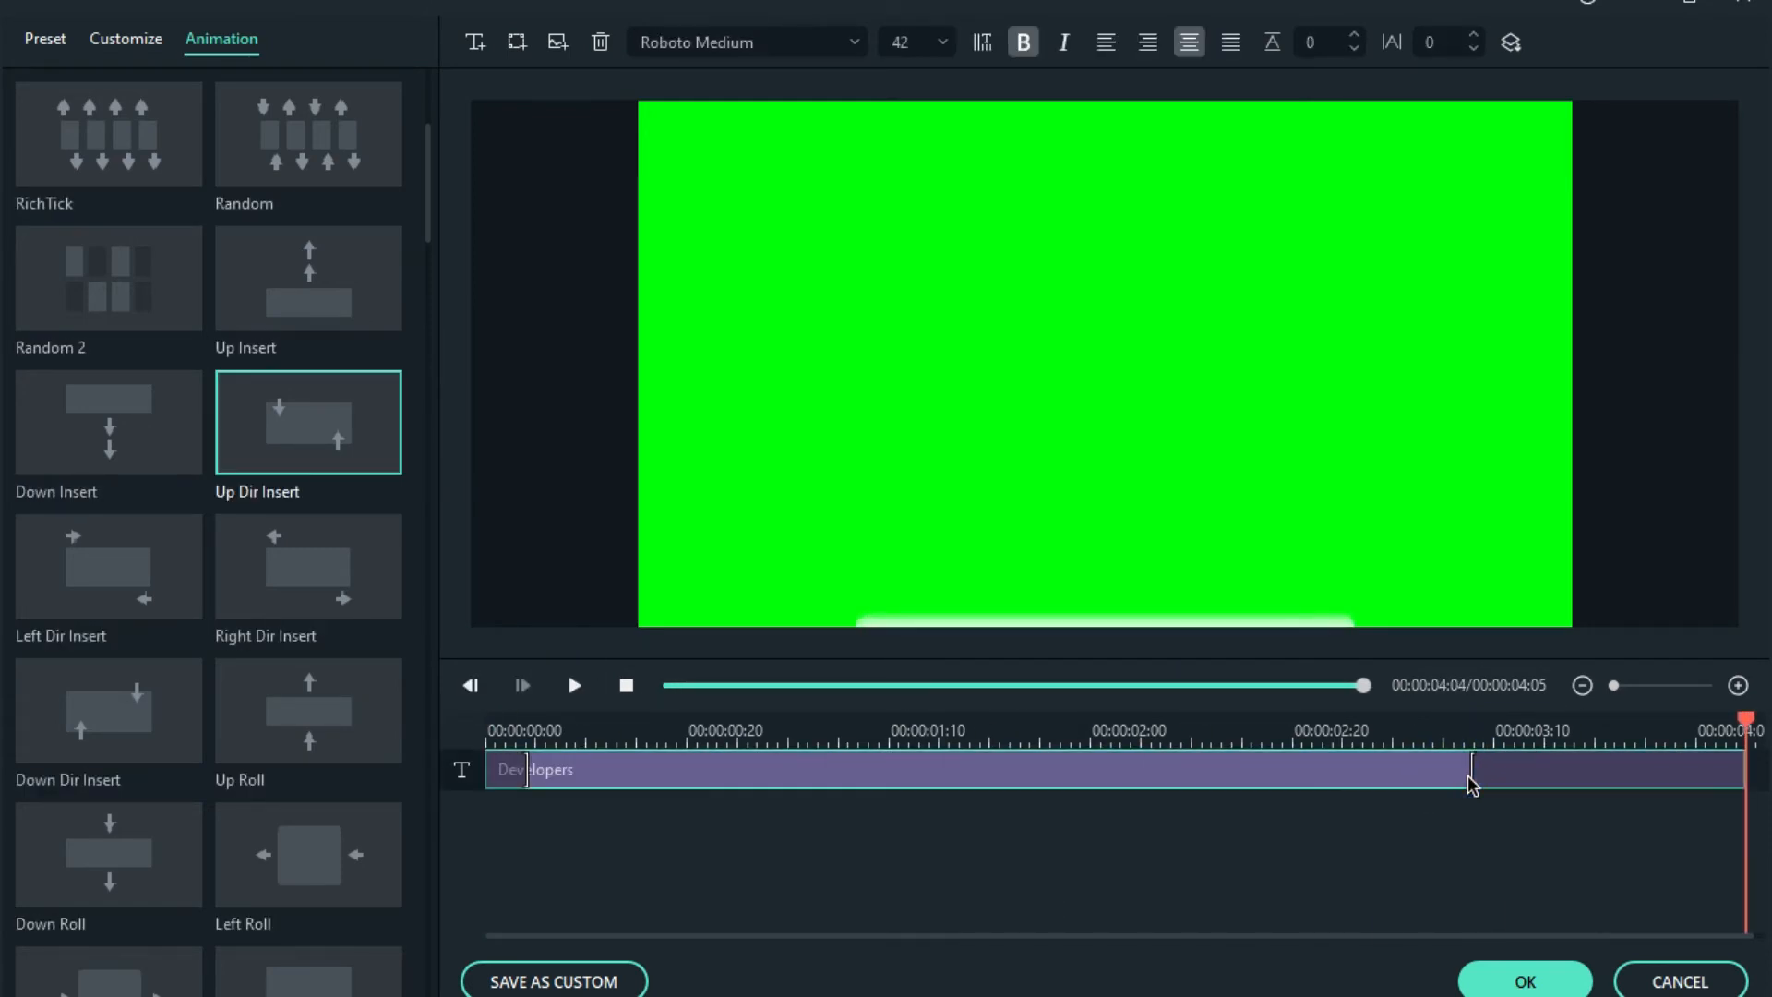
left_click(751, 684)
left_click(574, 685)
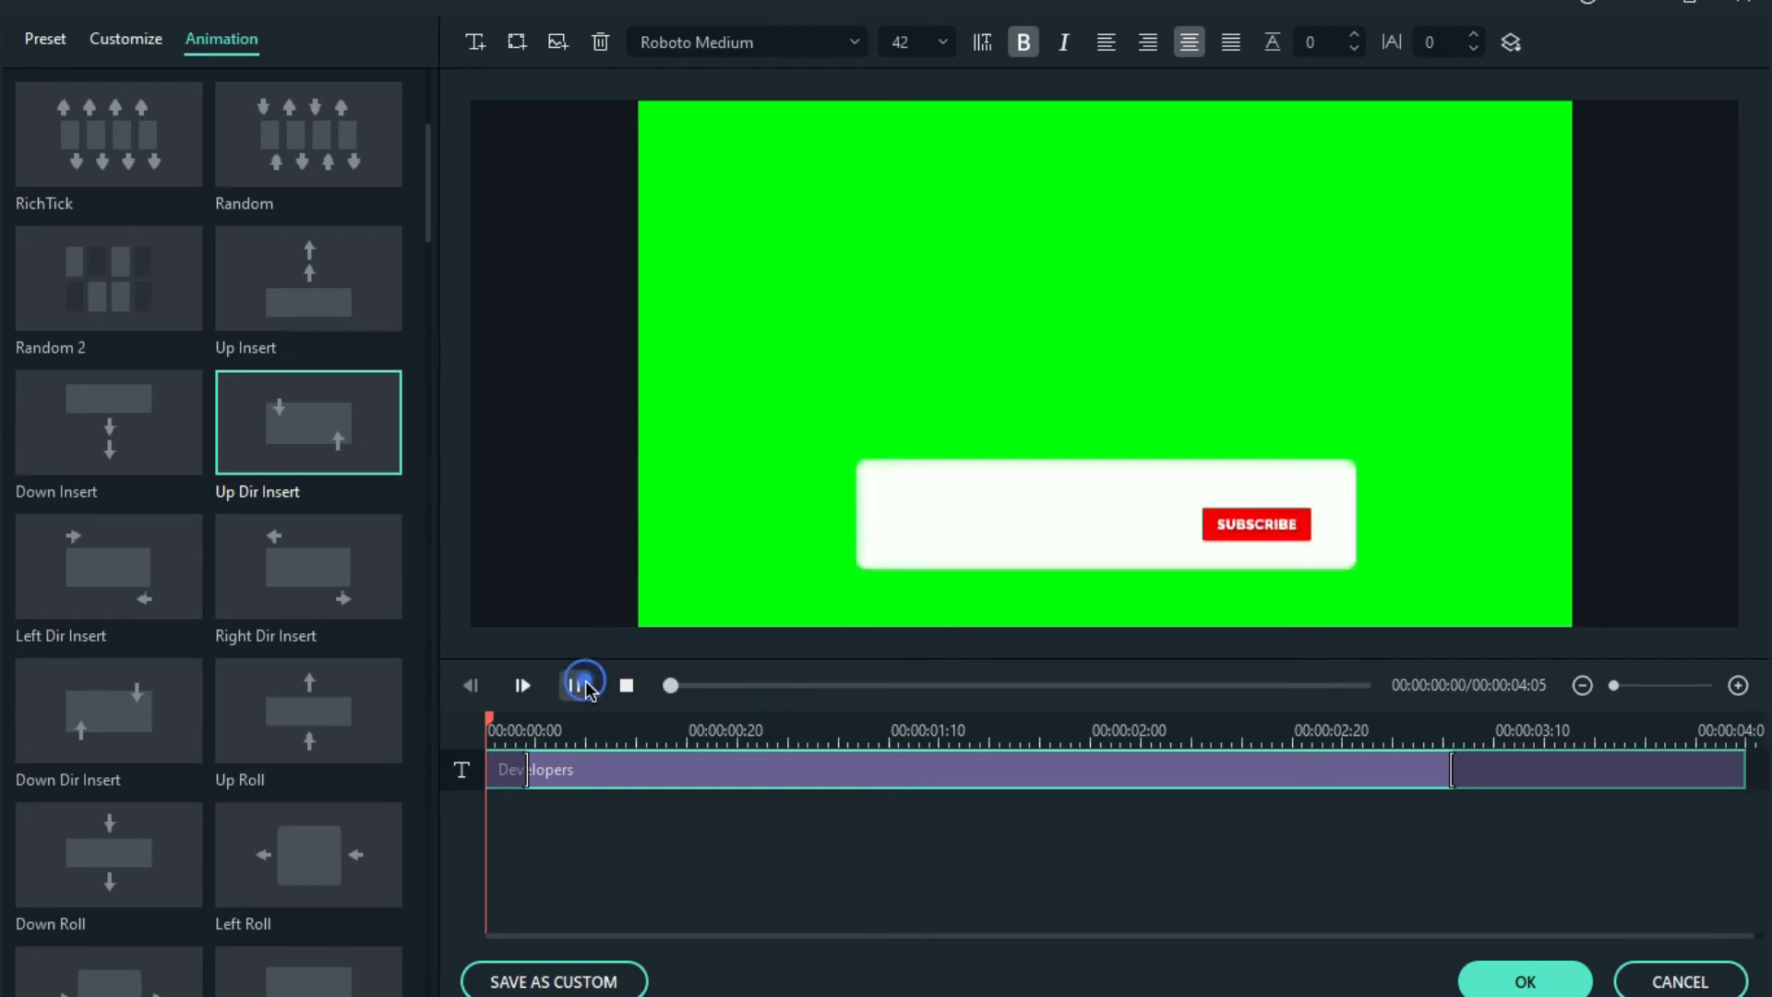
left_click(575, 684)
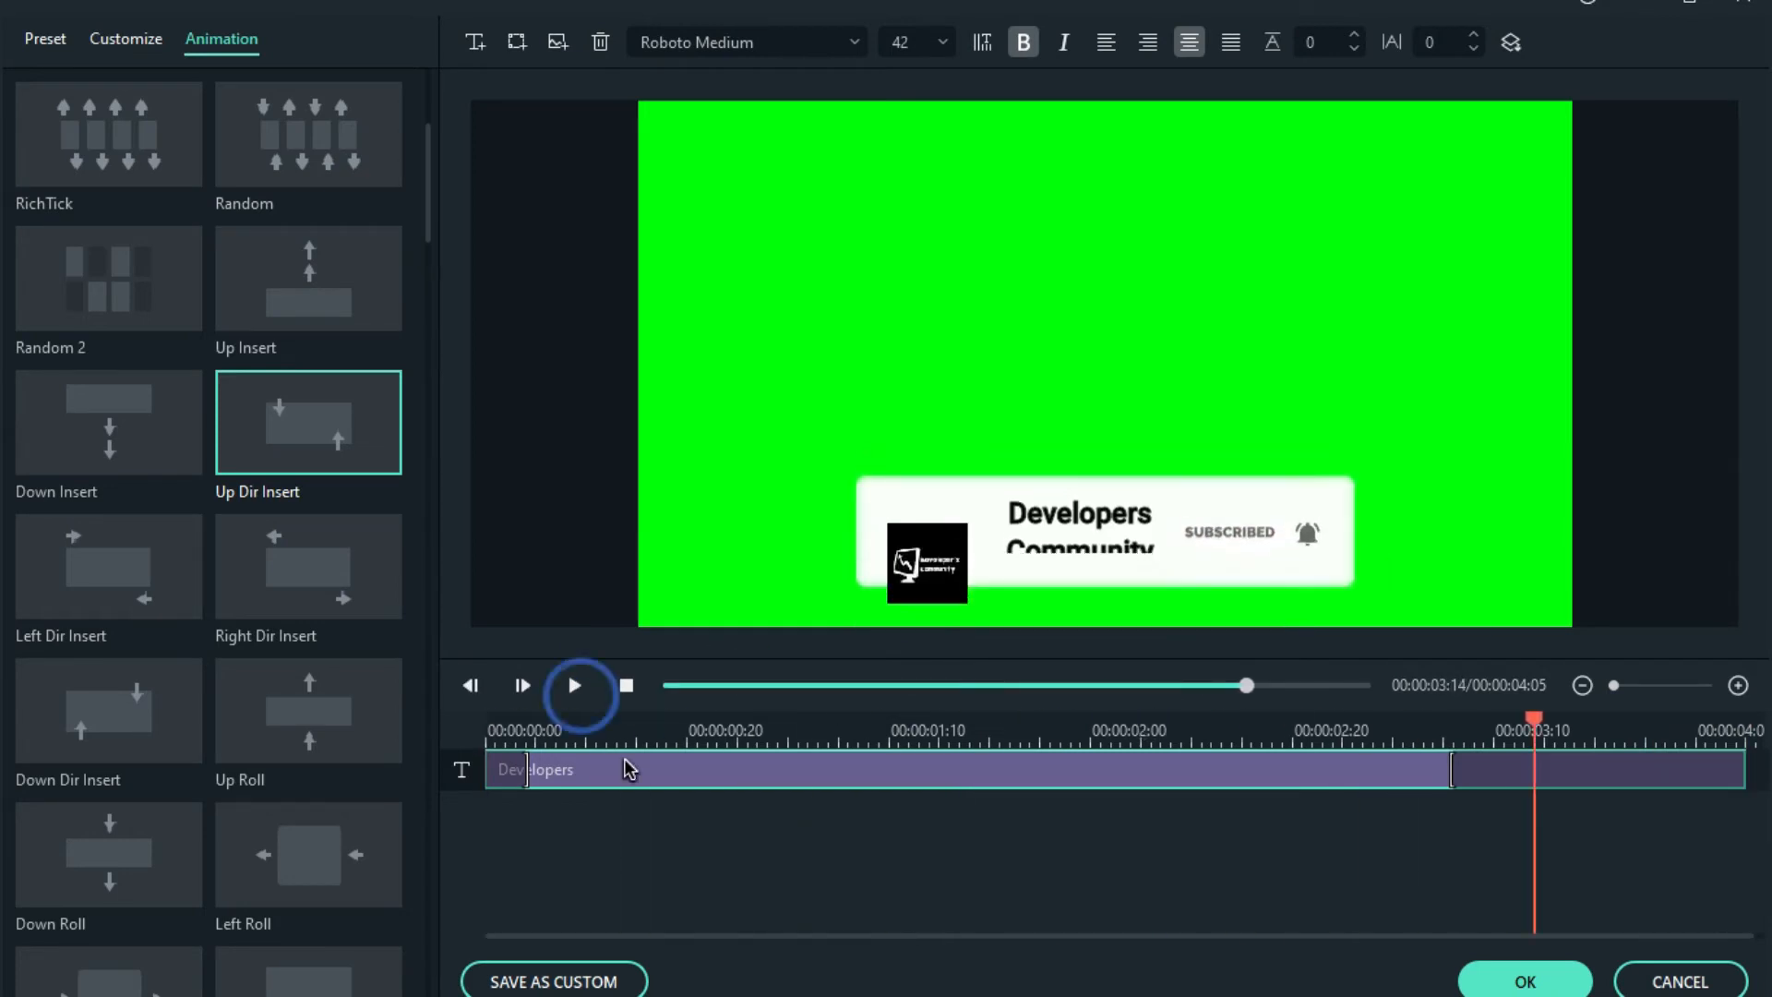
left_click(574, 685)
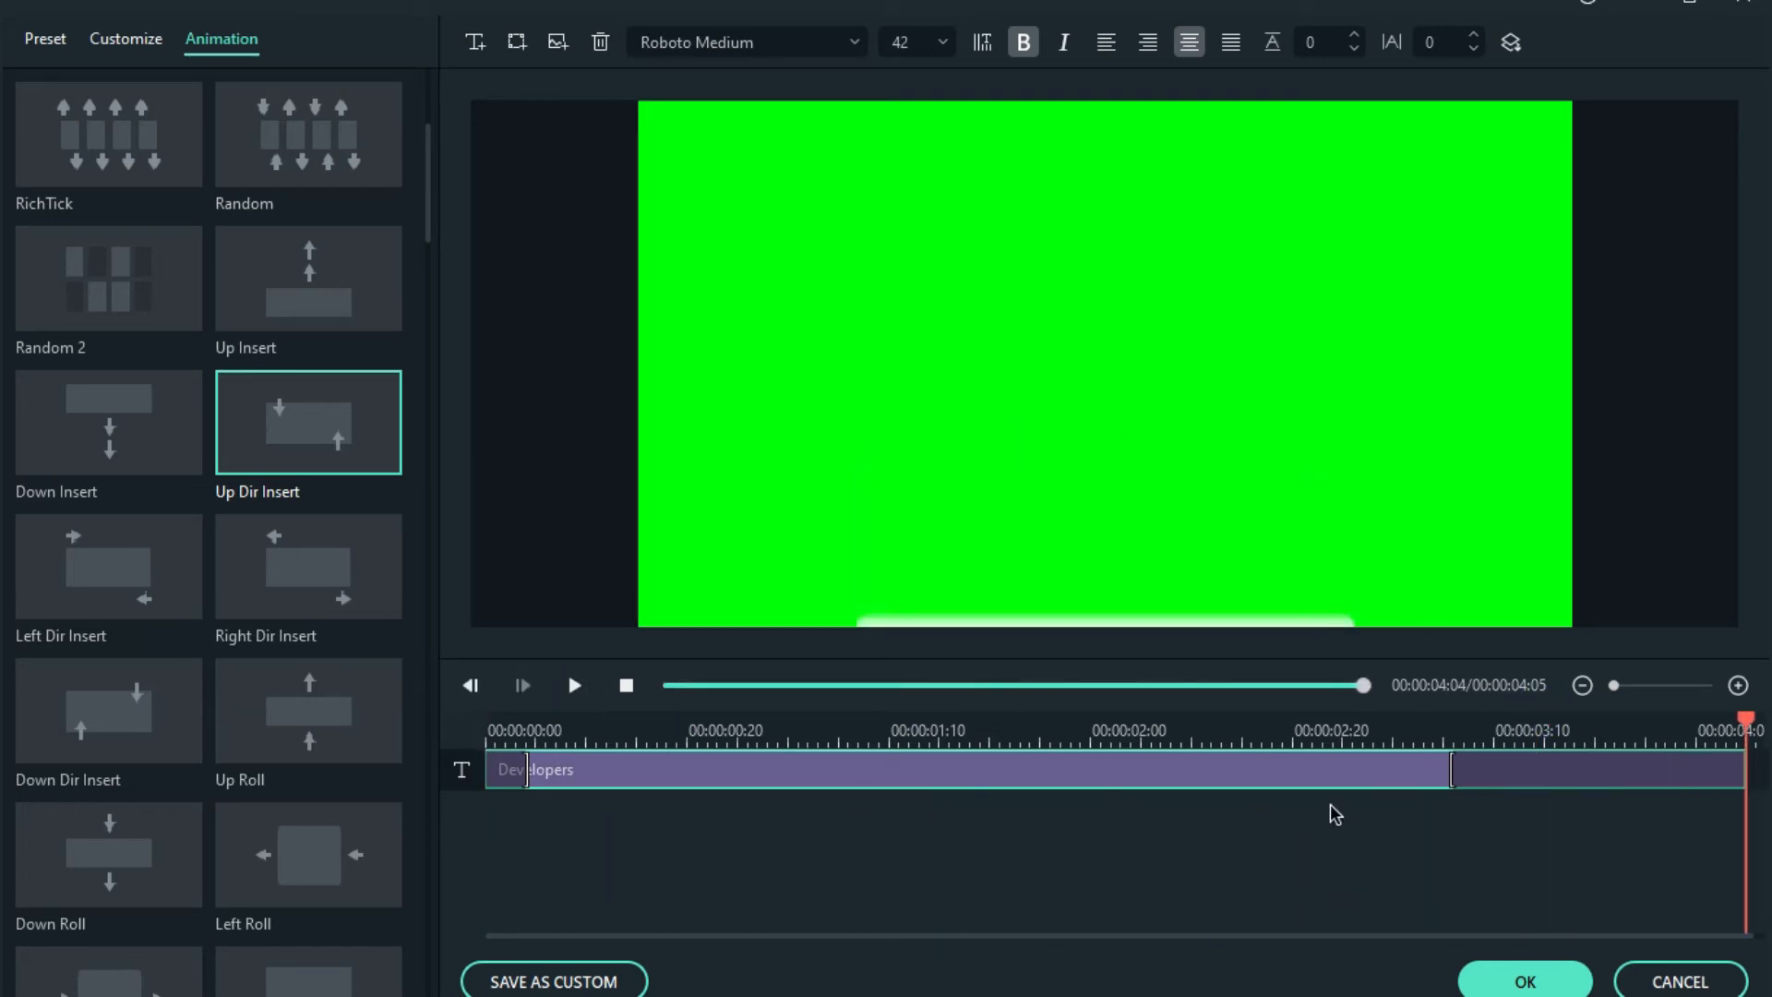
Enlarge the title text within the white bar, apply the advanced text edits and replay the full sequence.
left_click(1243, 601)
left_click(1083, 600)
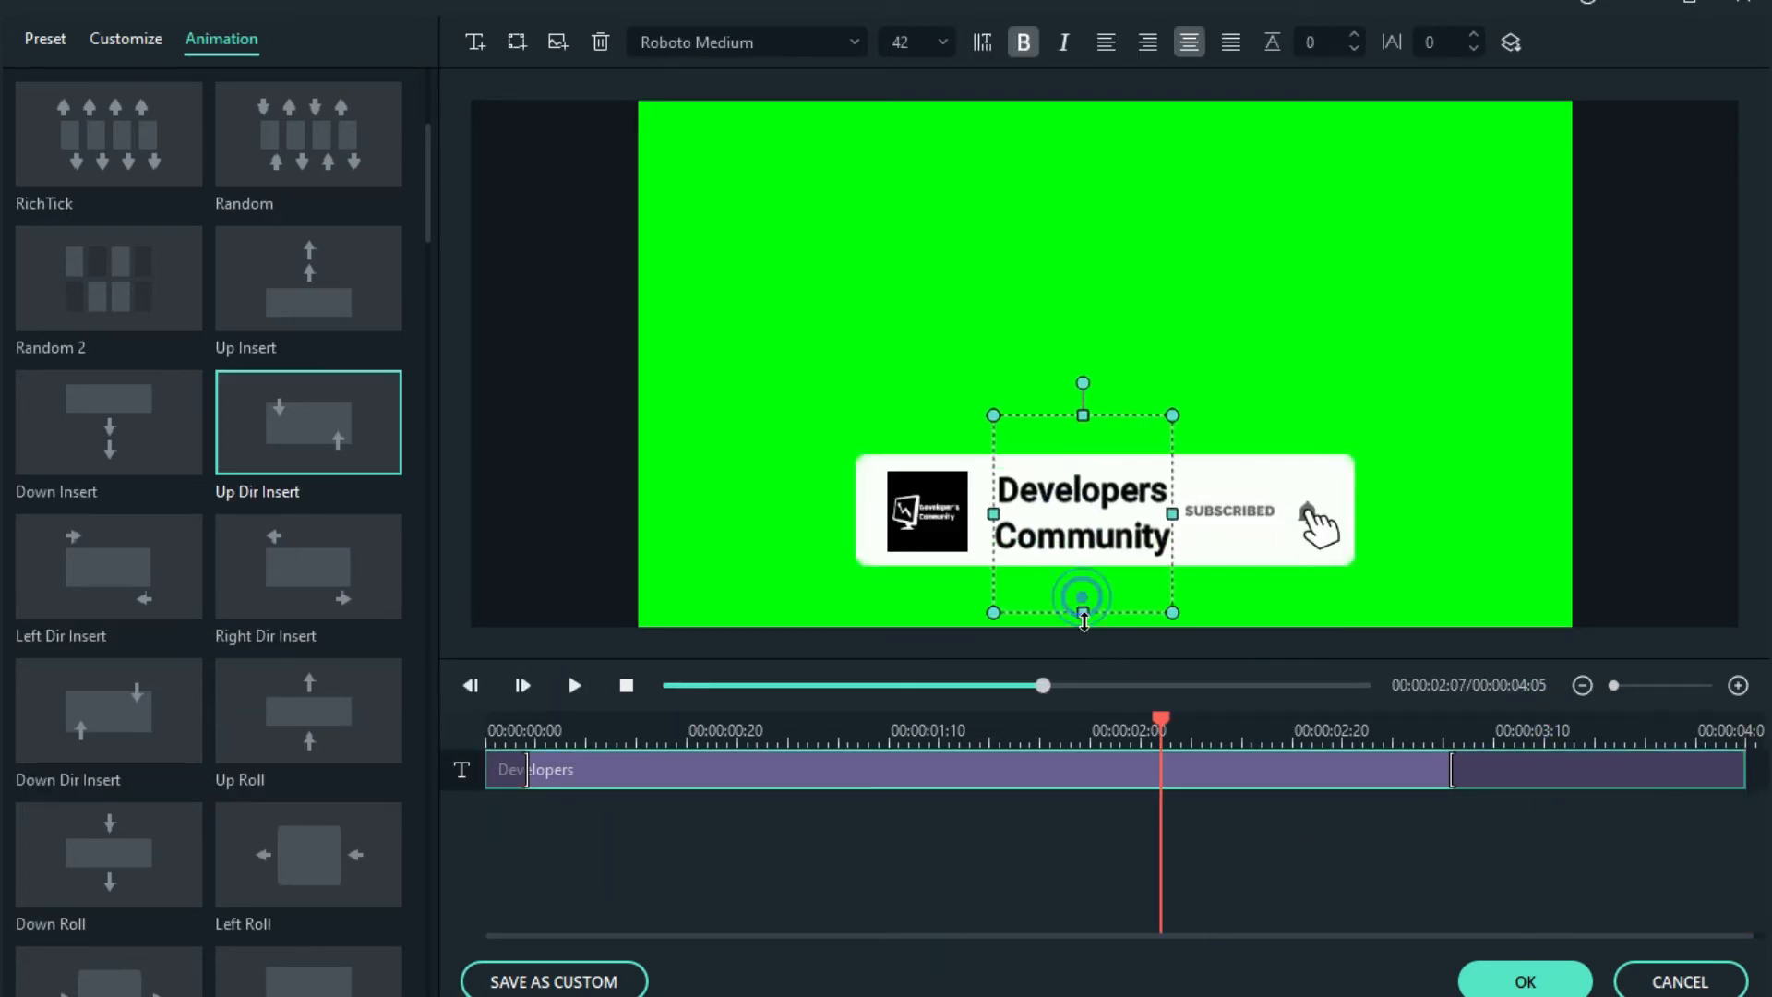
left_click_drag(1083, 621, 1094, 531)
left_click(1514, 980)
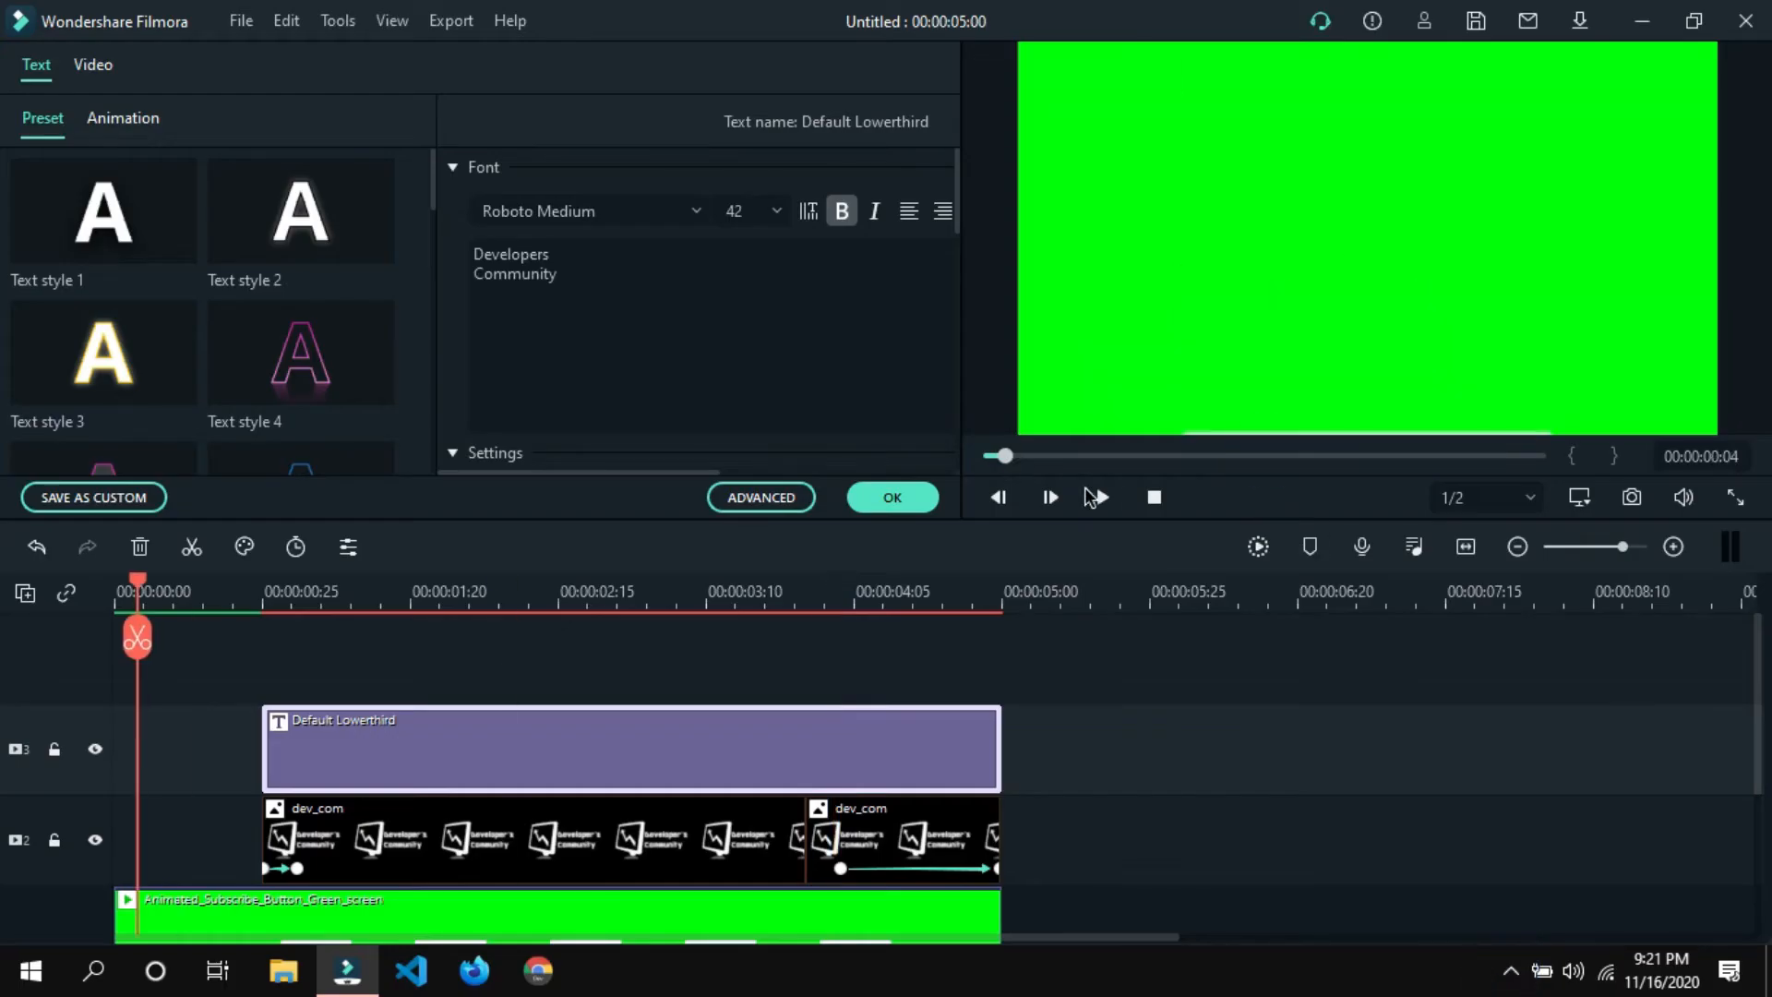
left_click(1098, 499)
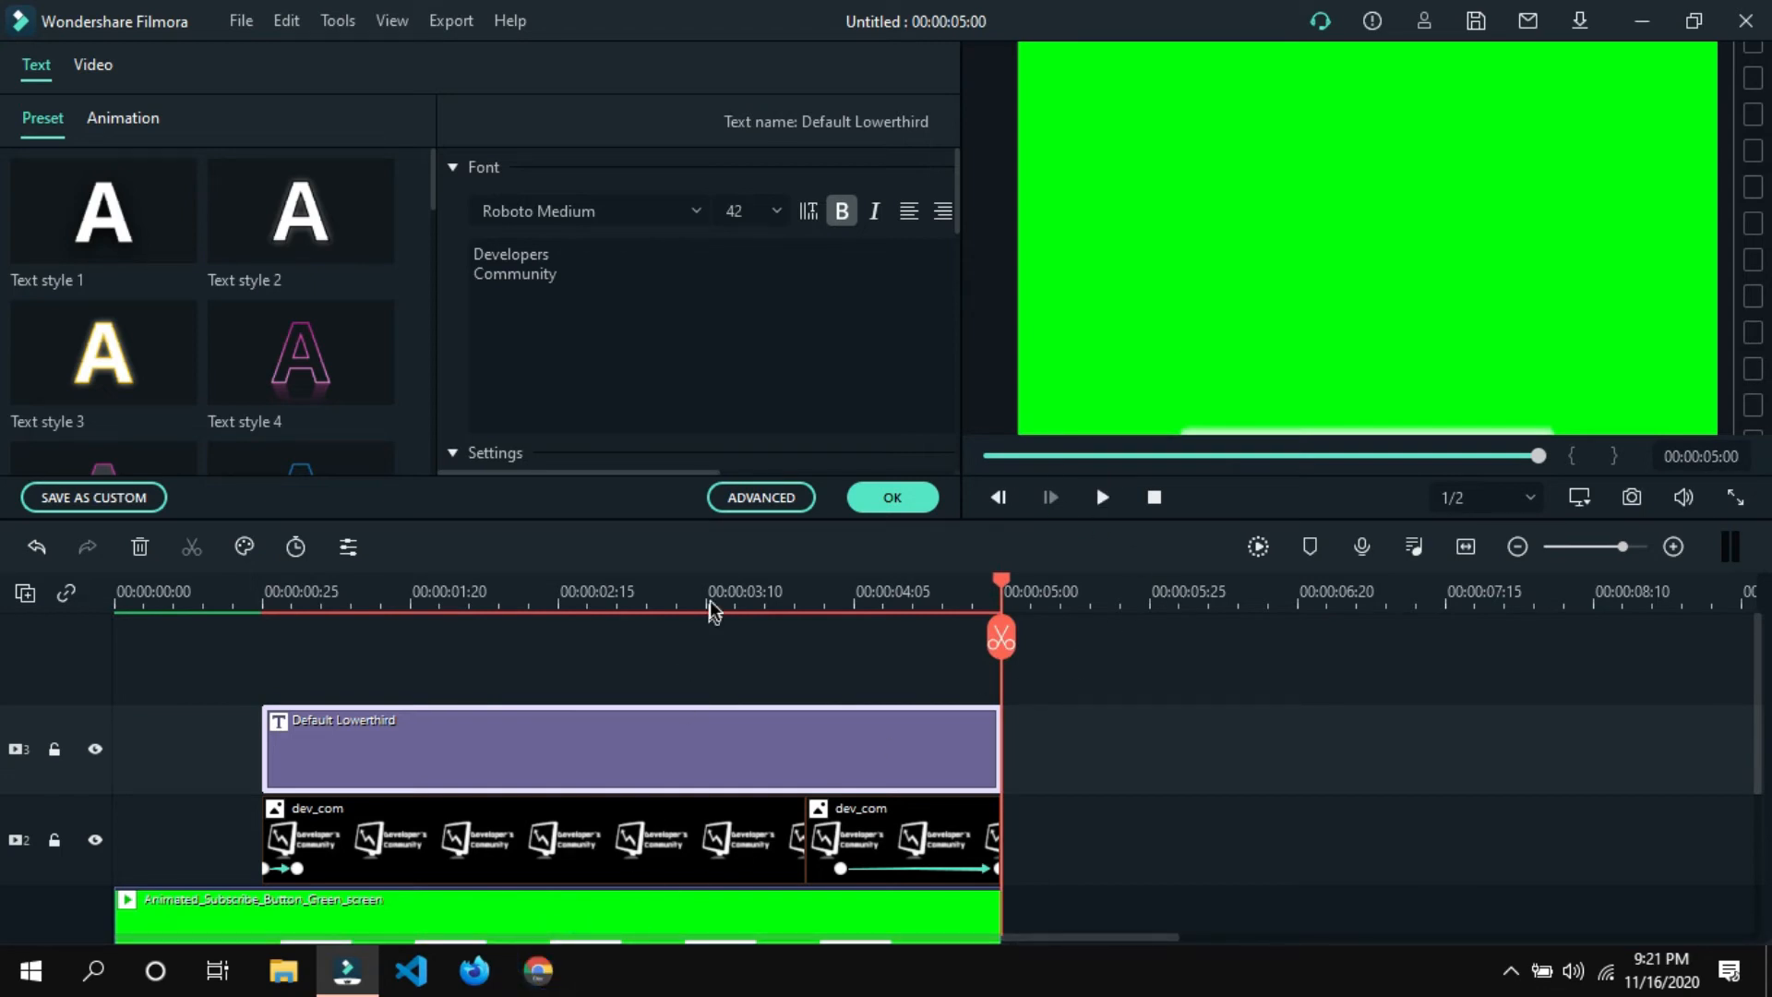
Switch to Chrome, search Google for "click sound" and open the fesliyanstudios.com page of free mouse click sound effects.
key("super+5")
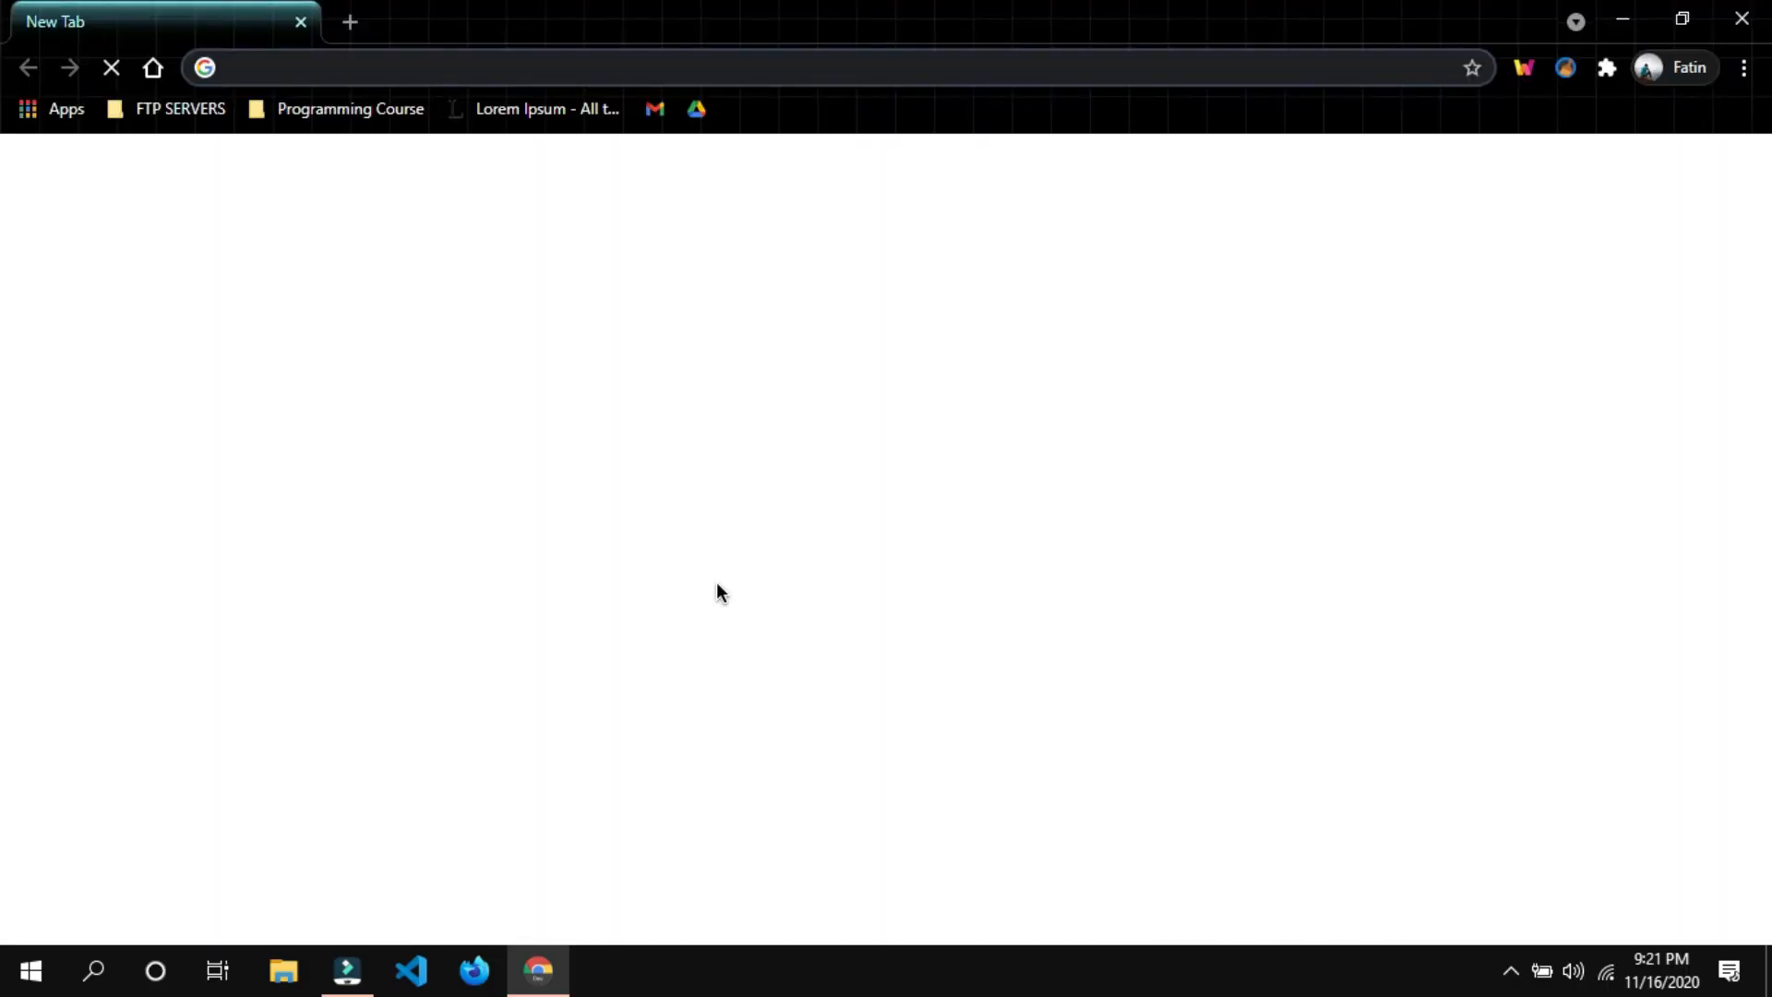
type("c:o")
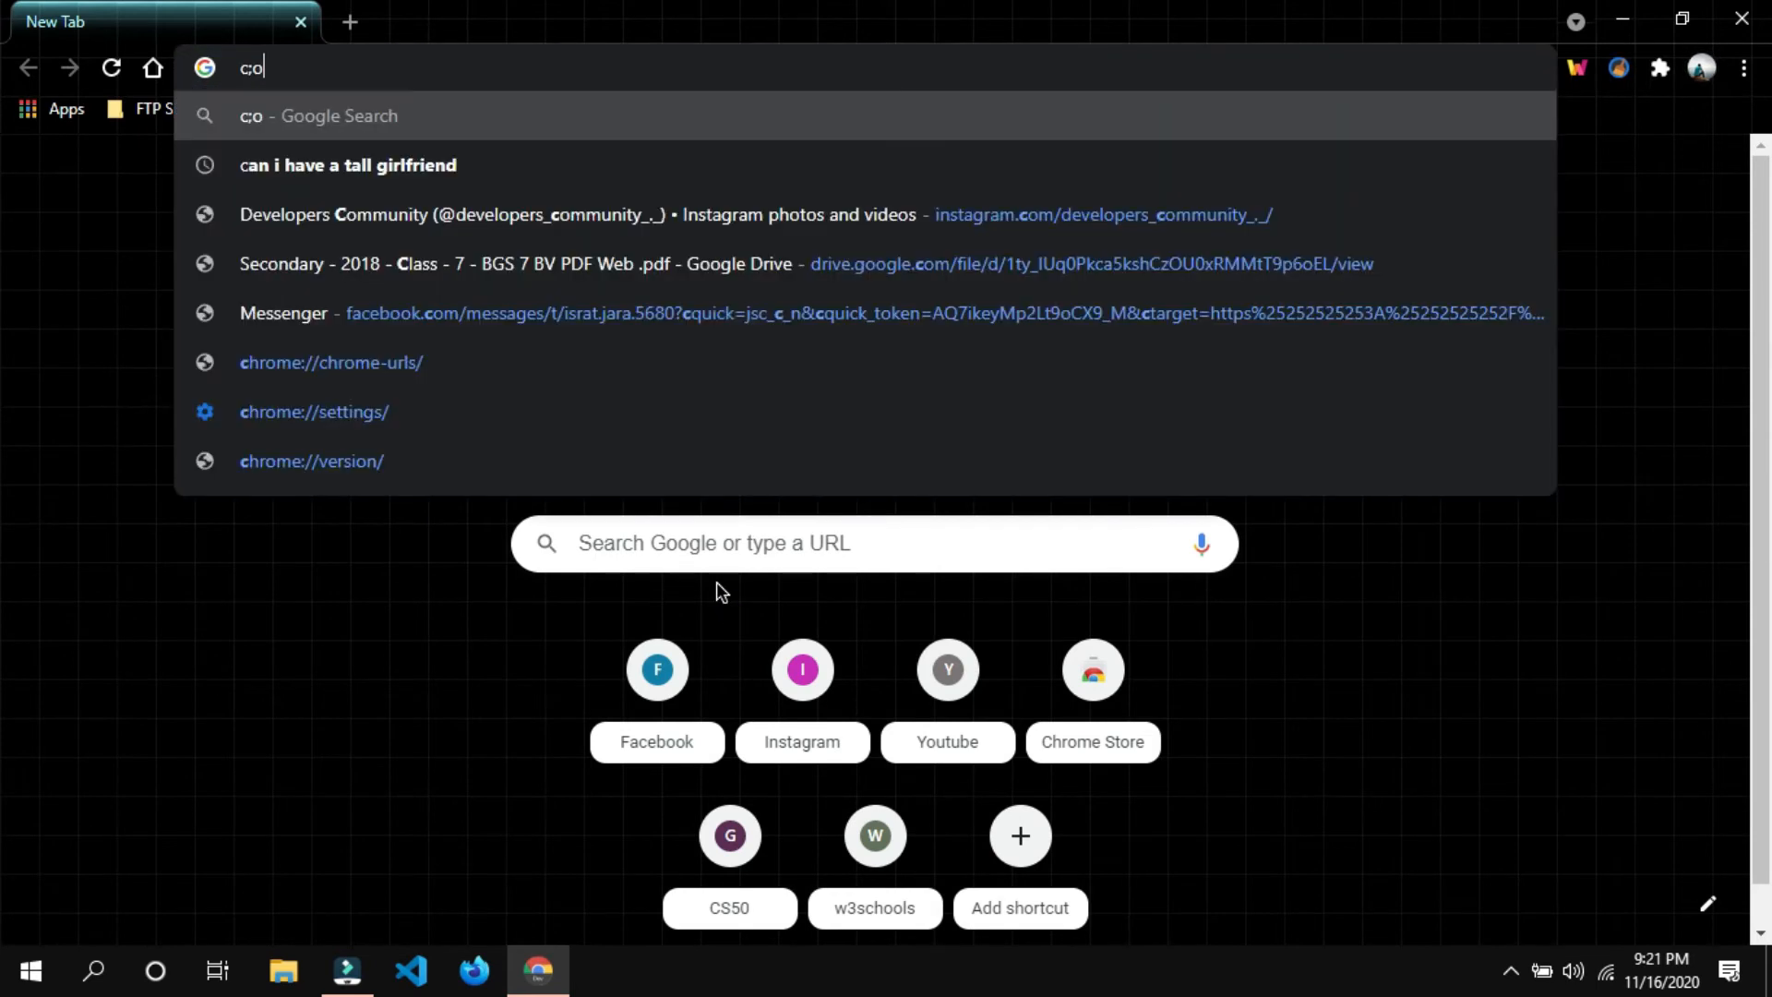
key("BackSpace")
key("BackSpace")
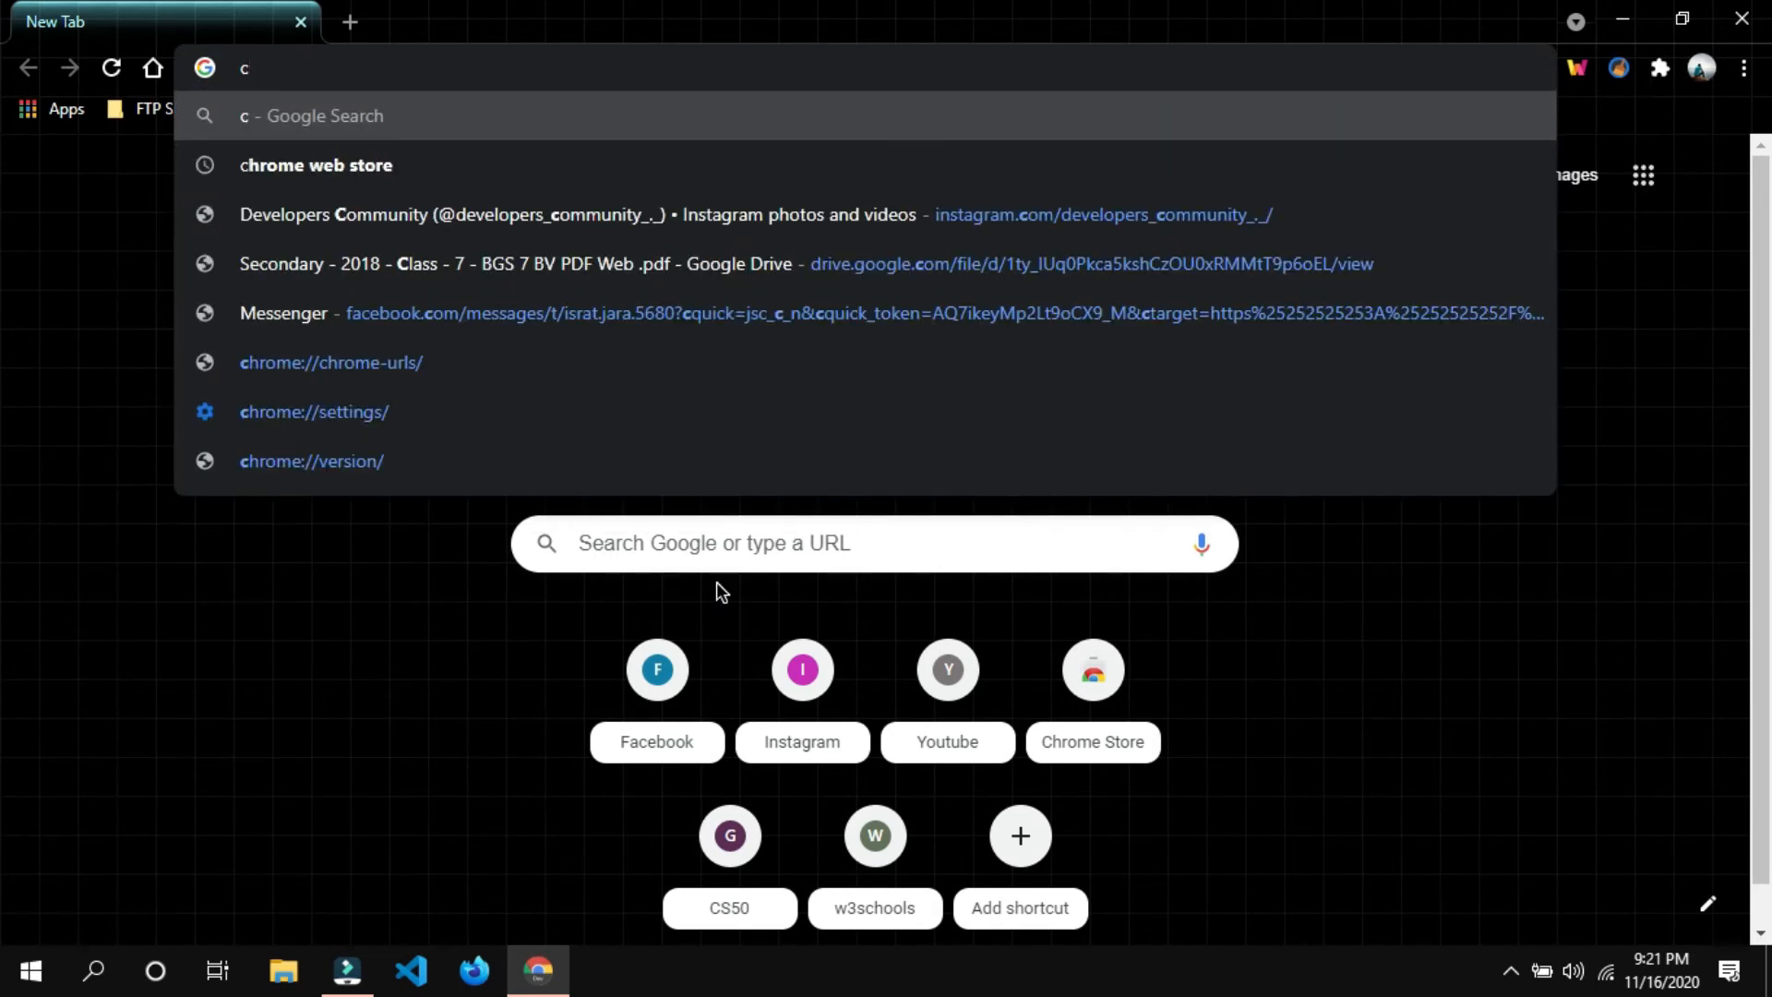
type("lick sound")
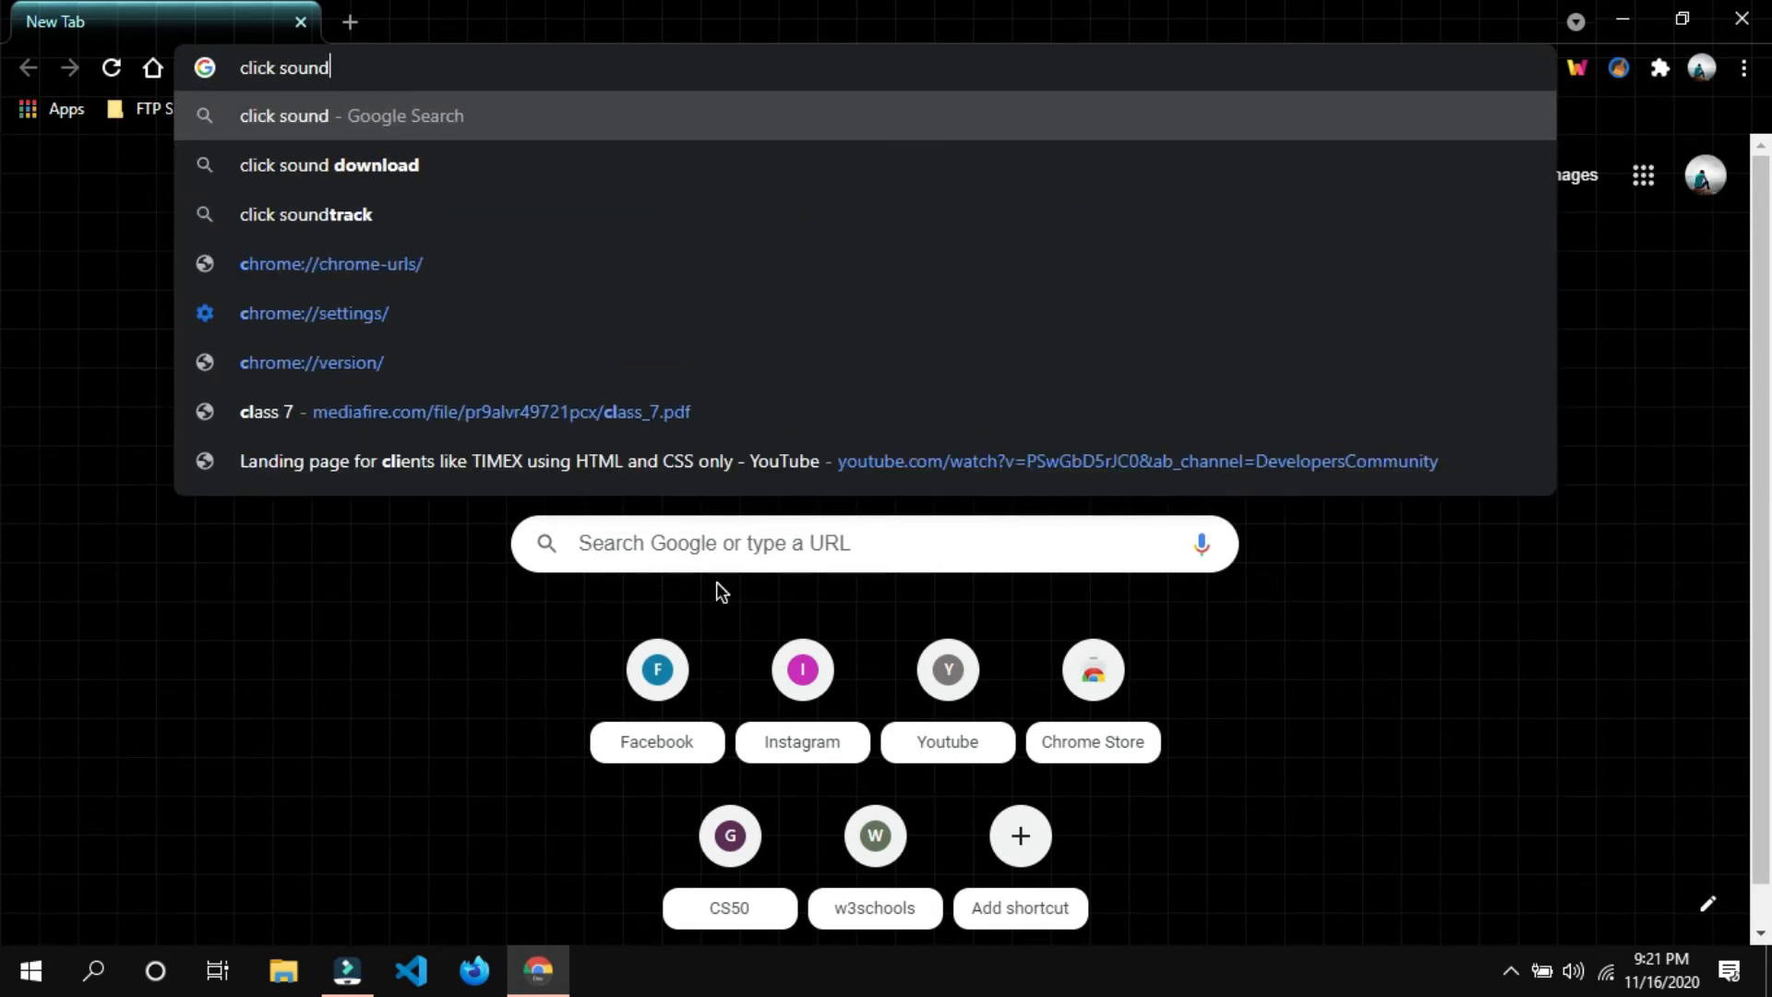
key("Return")
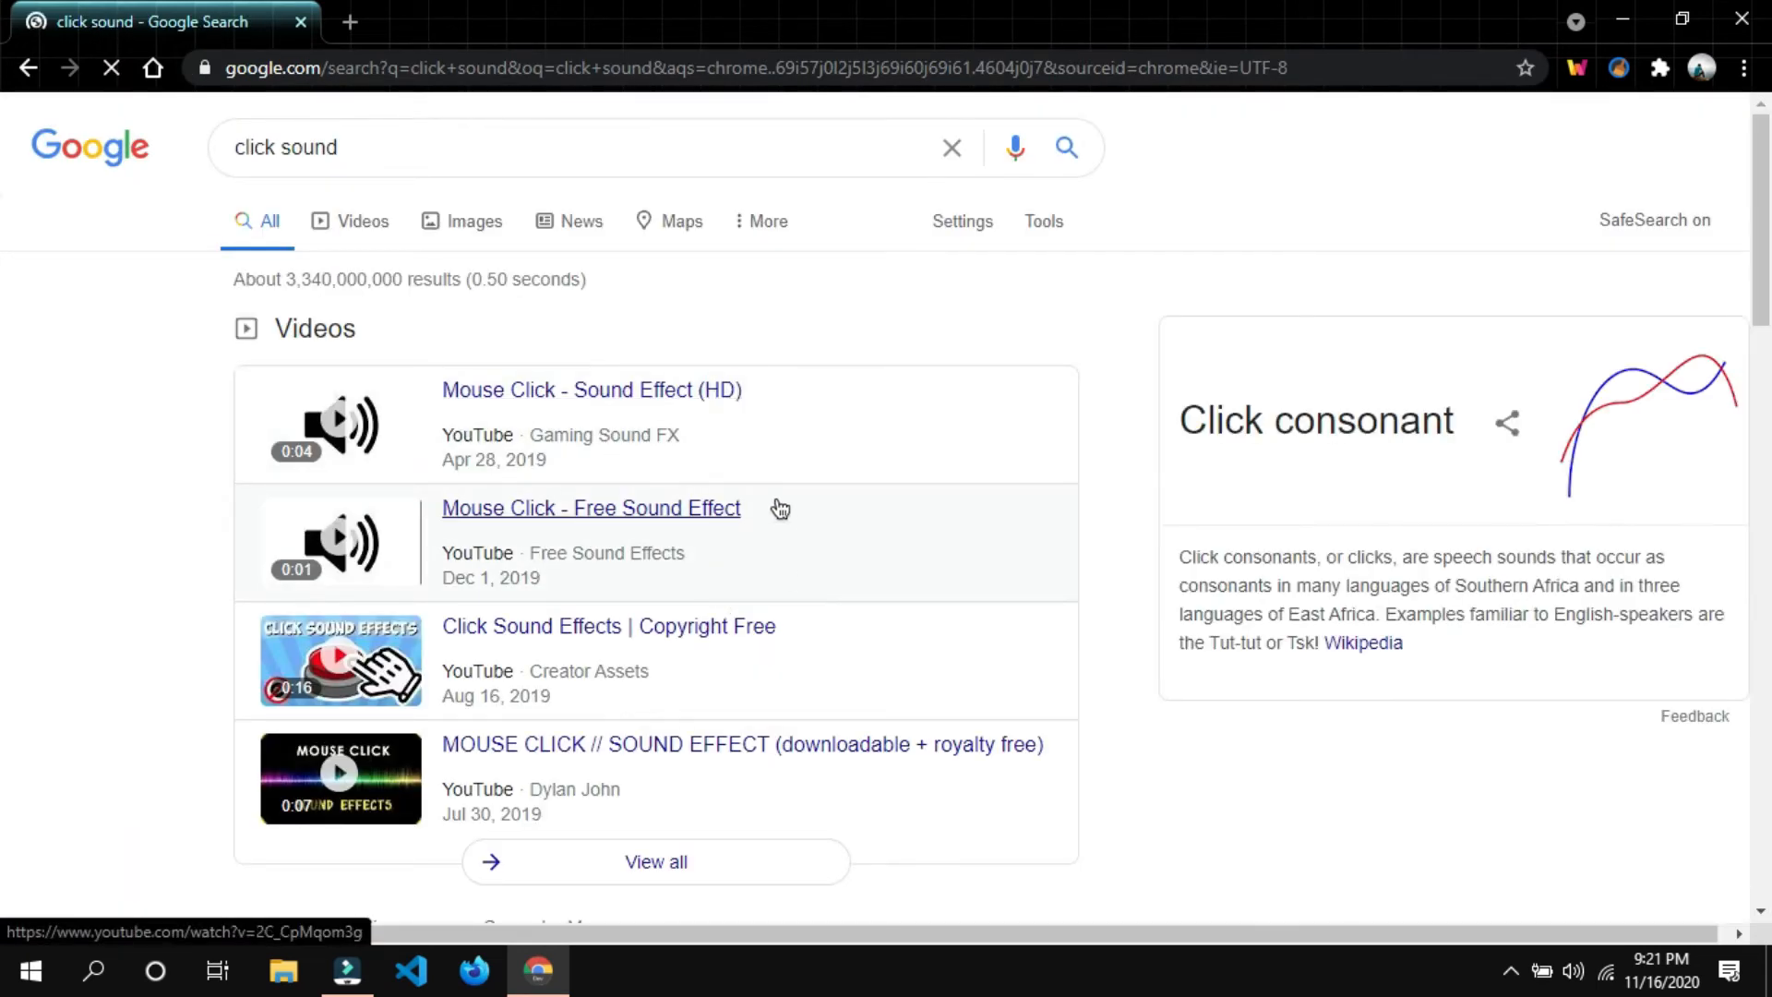
left_click(1576, 967)
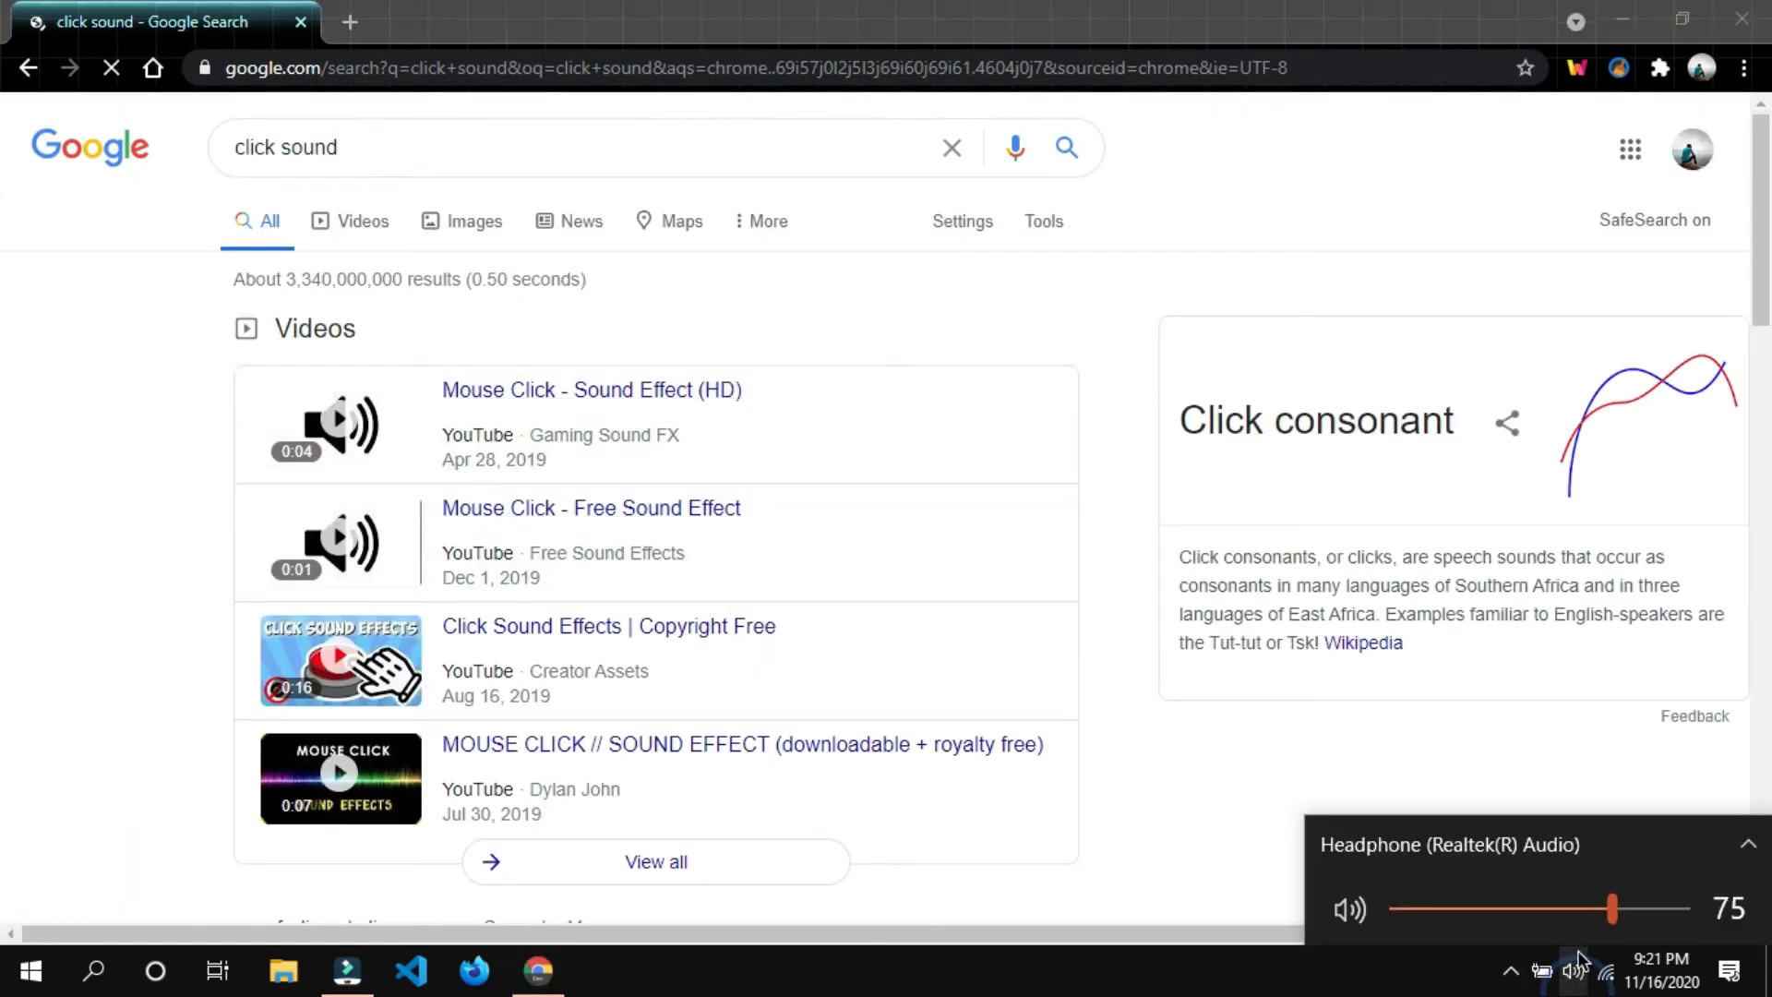
scroll(941, 712, "down", 4)
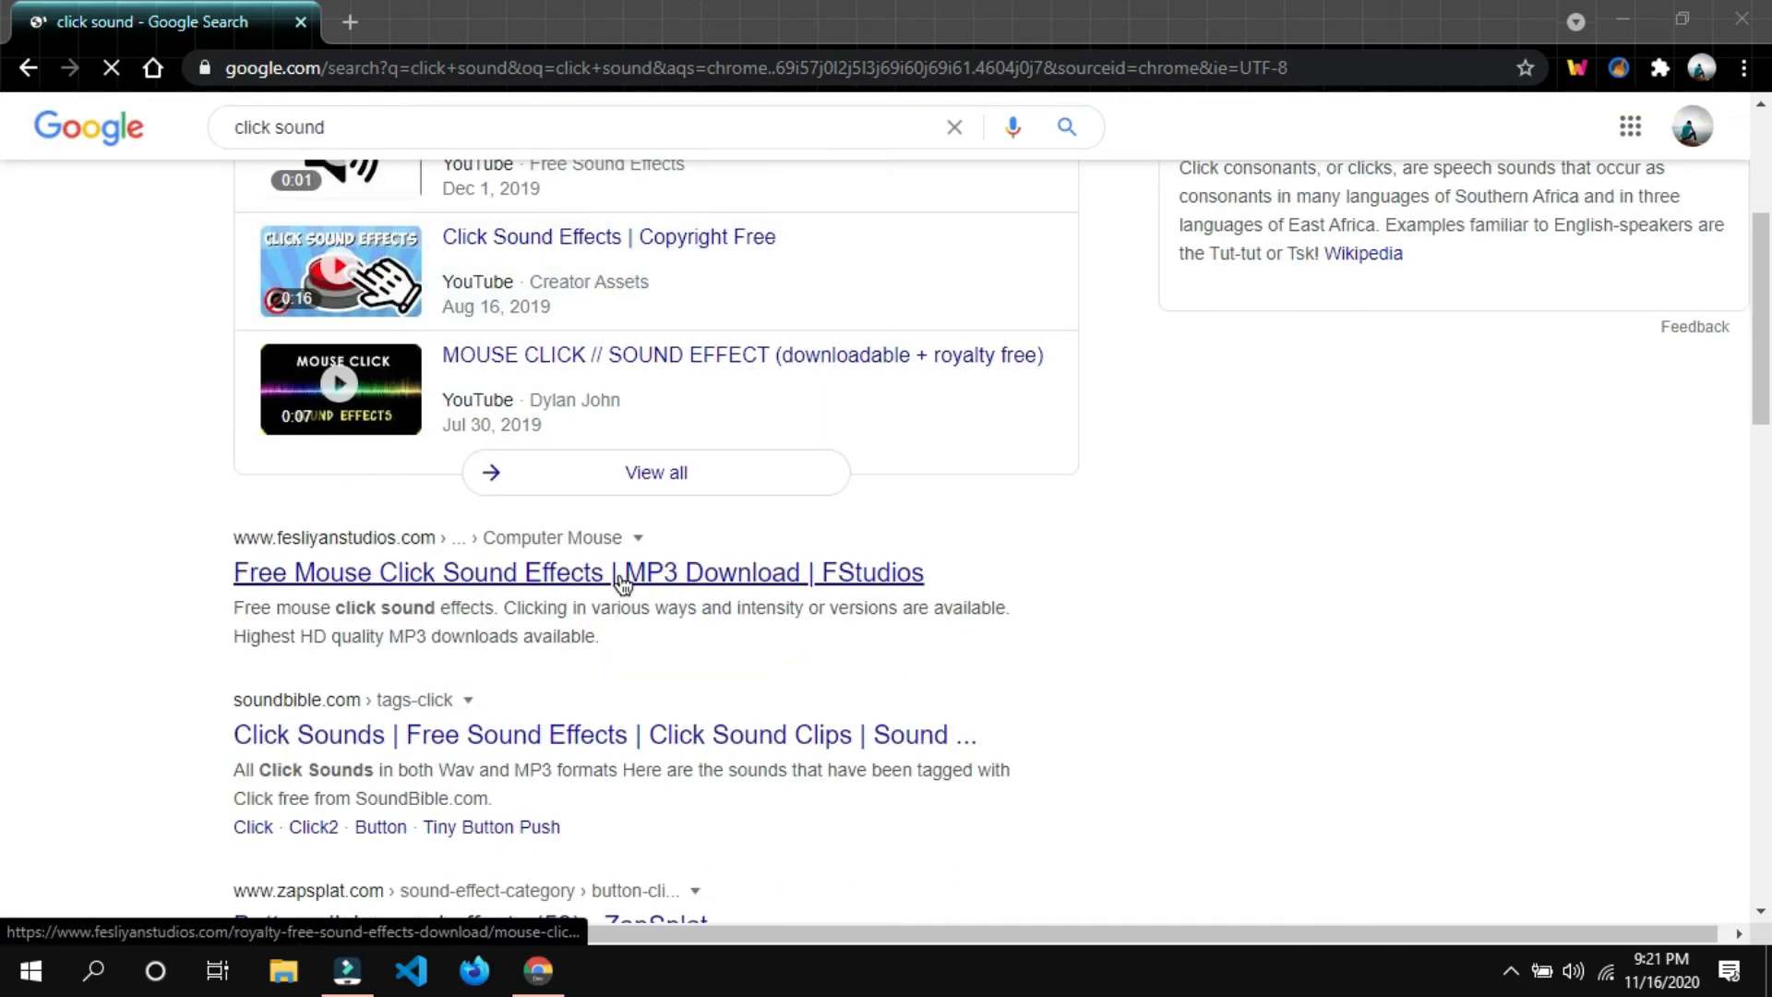
left_click(621, 578)
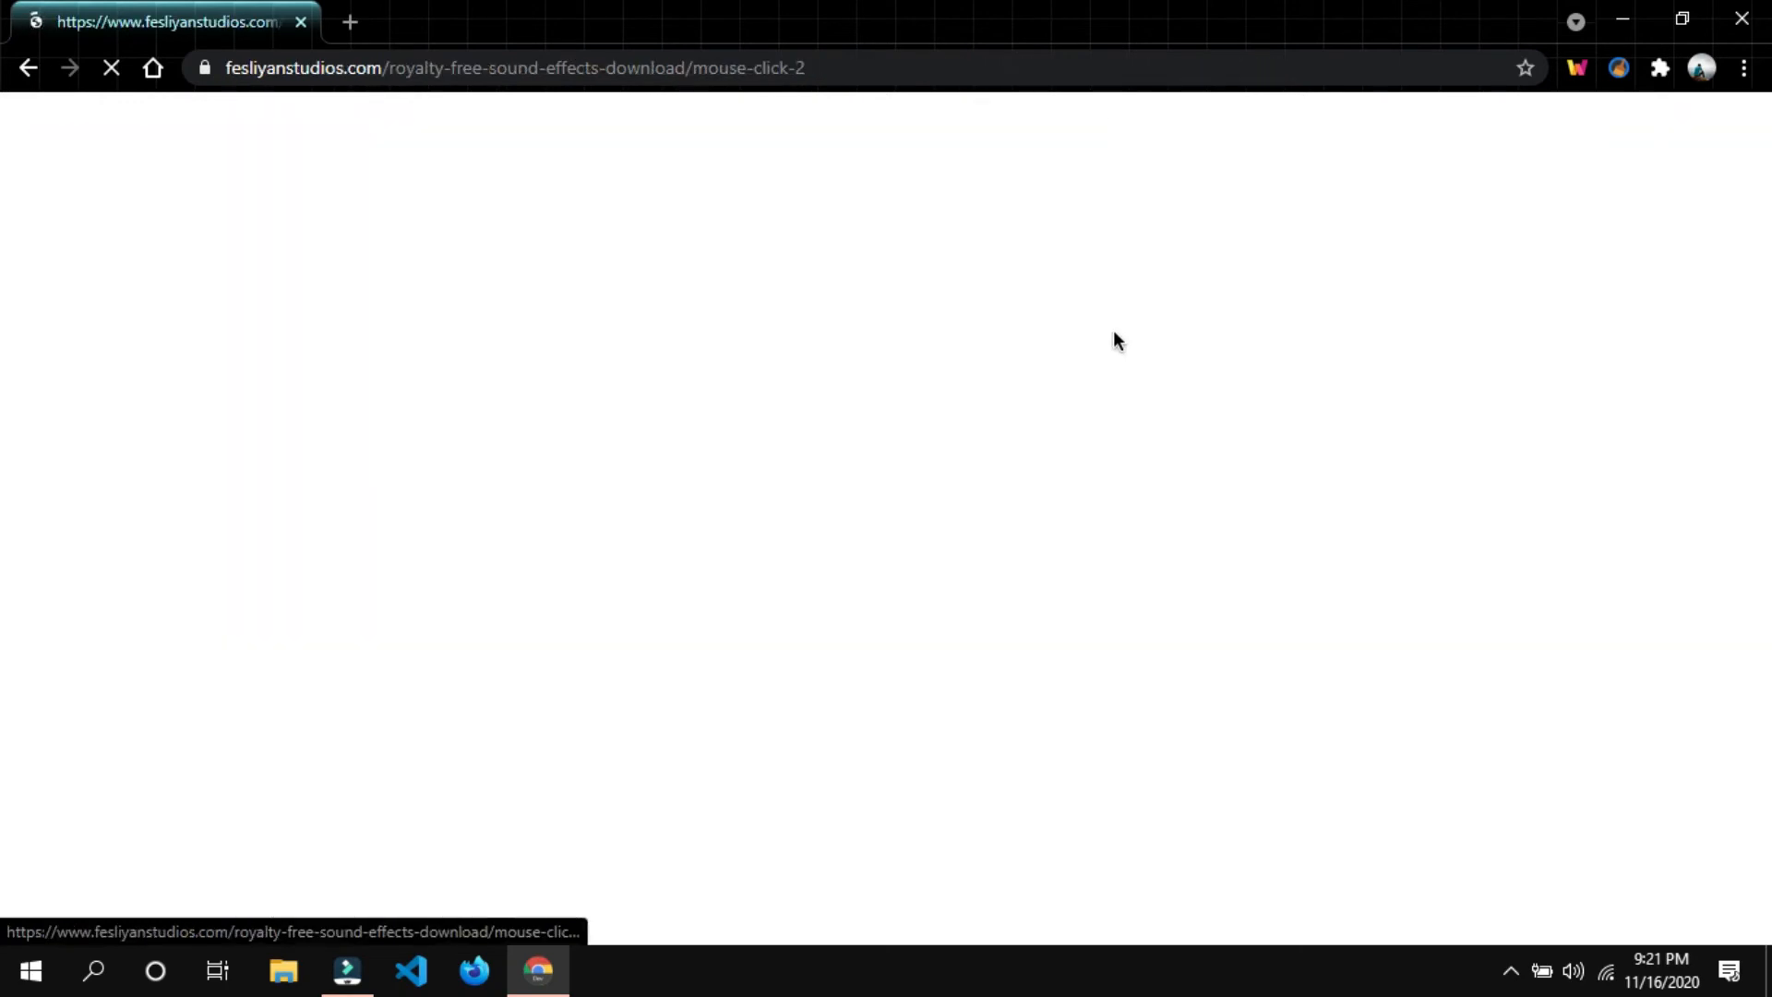
Browse the mouse click sound effects and preview several of them to compare how they sound.
scroll(1017, 411, "down", 4)
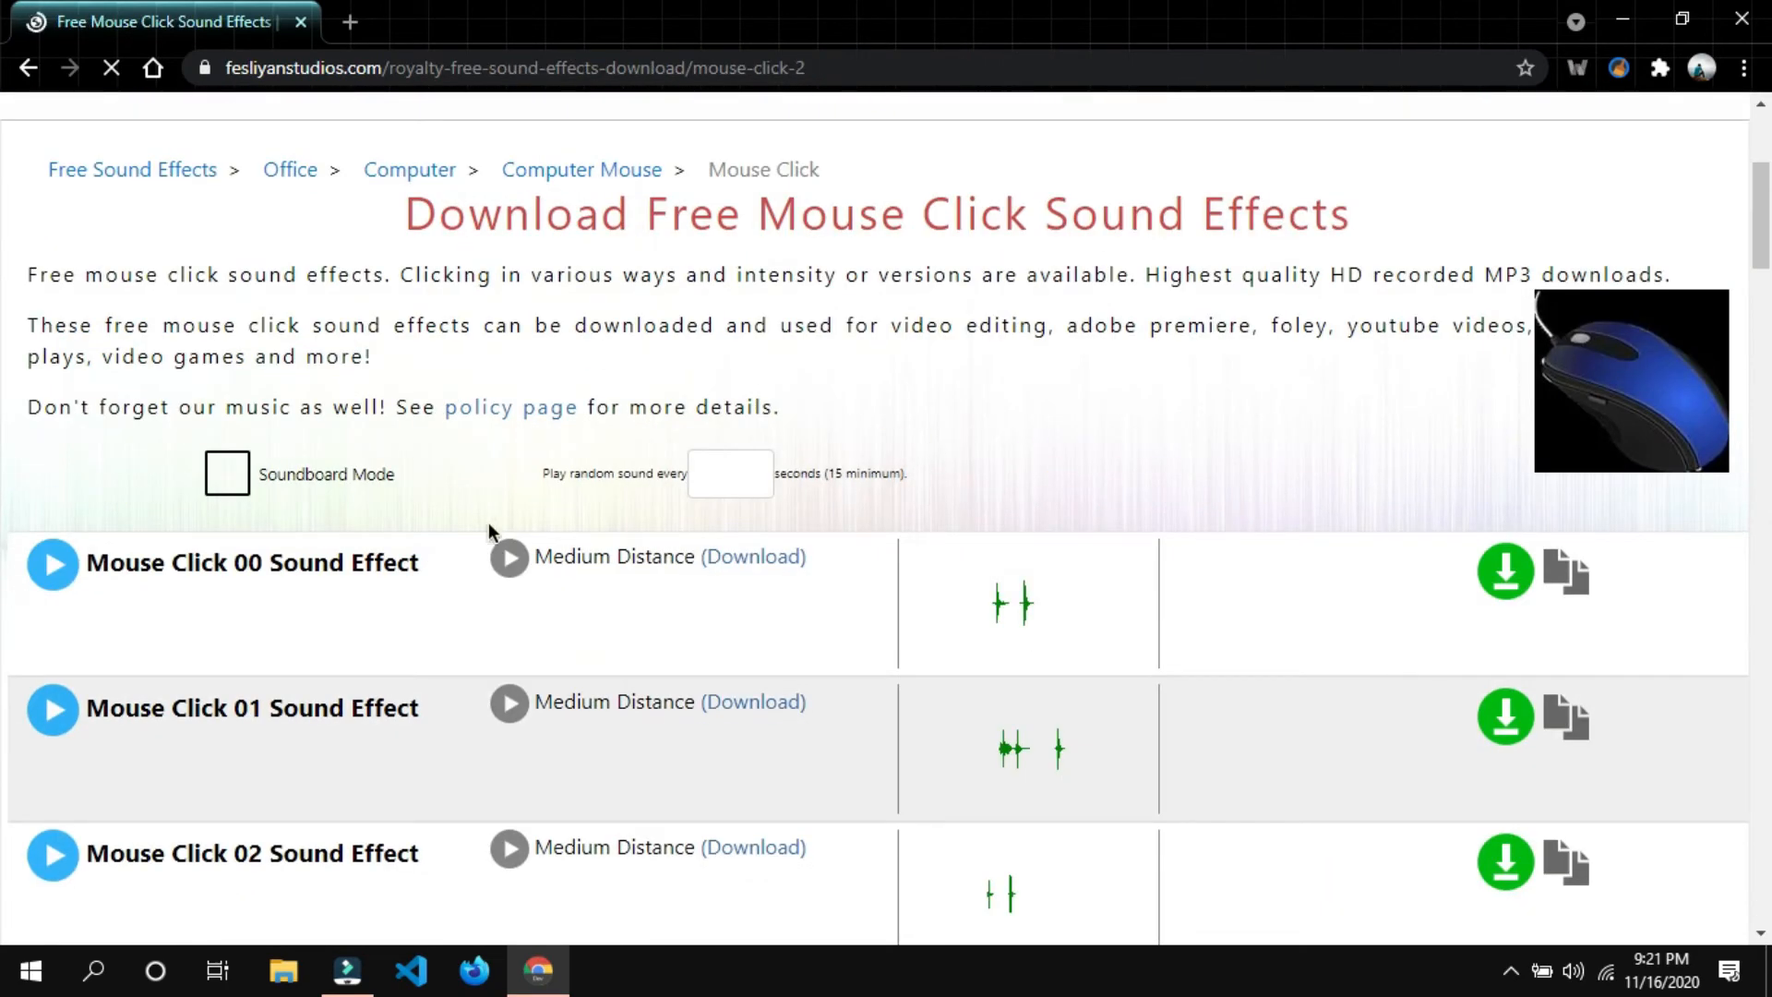
scroll(62, 572, "down", 3)
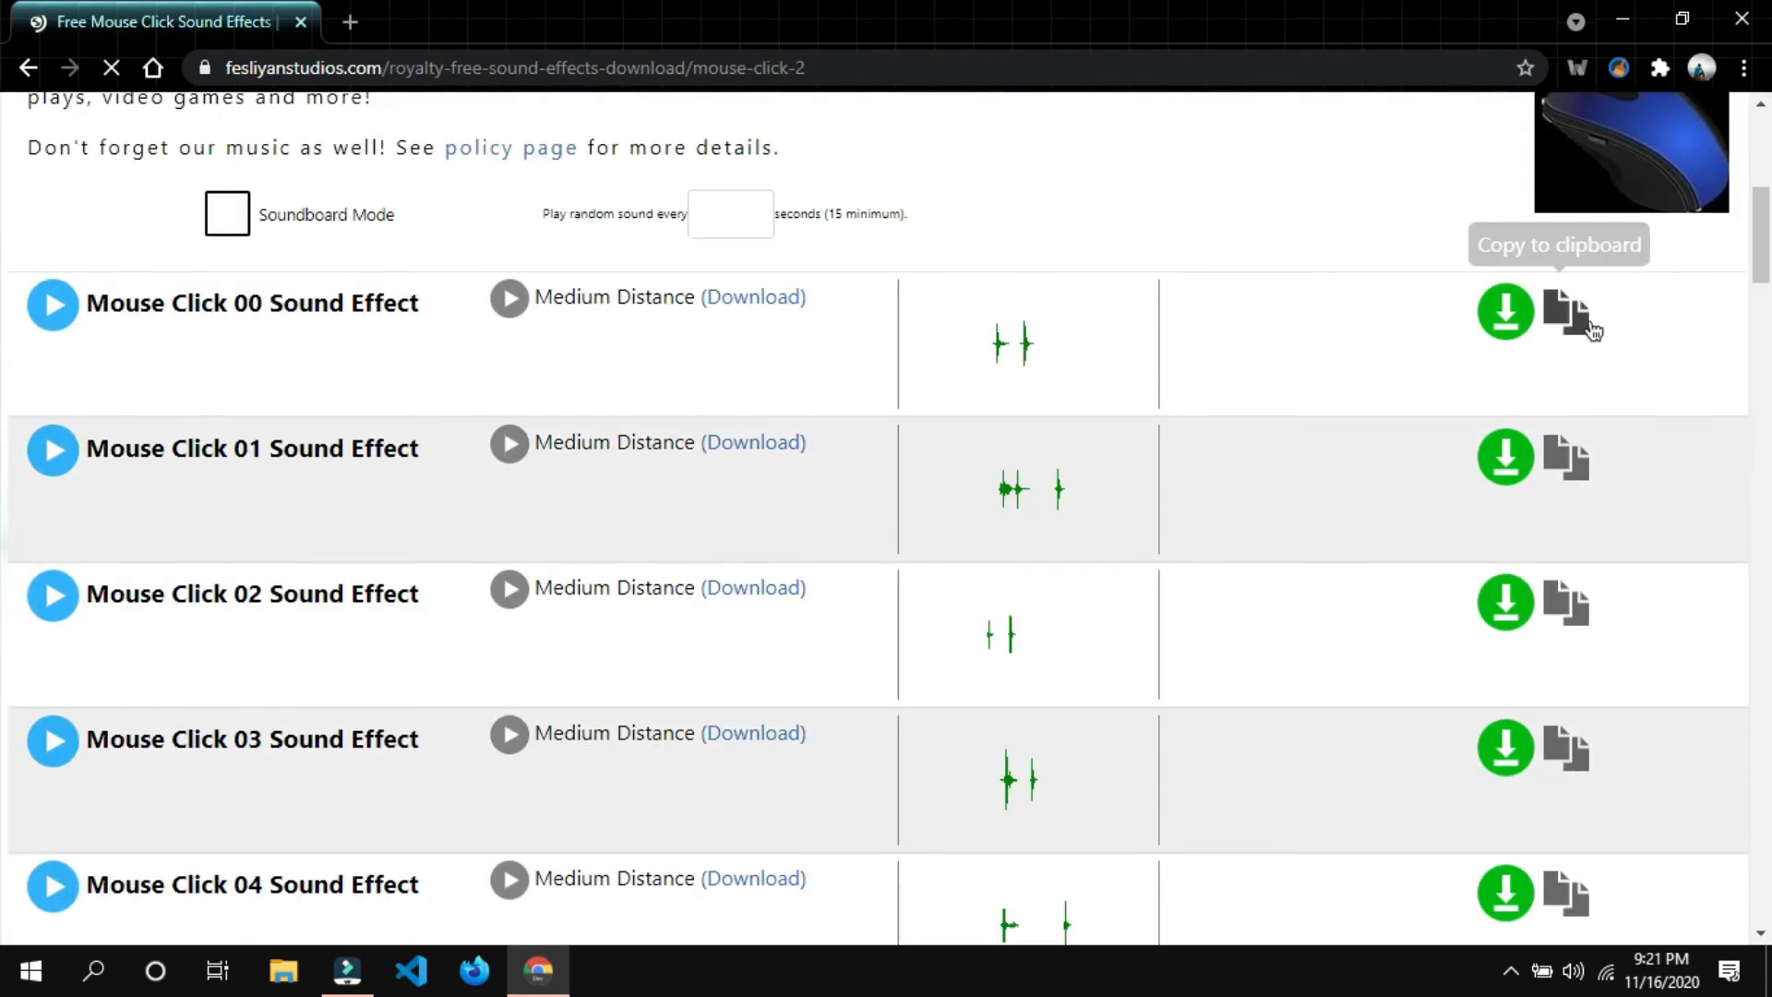
scroll(783, 477, "up", 3)
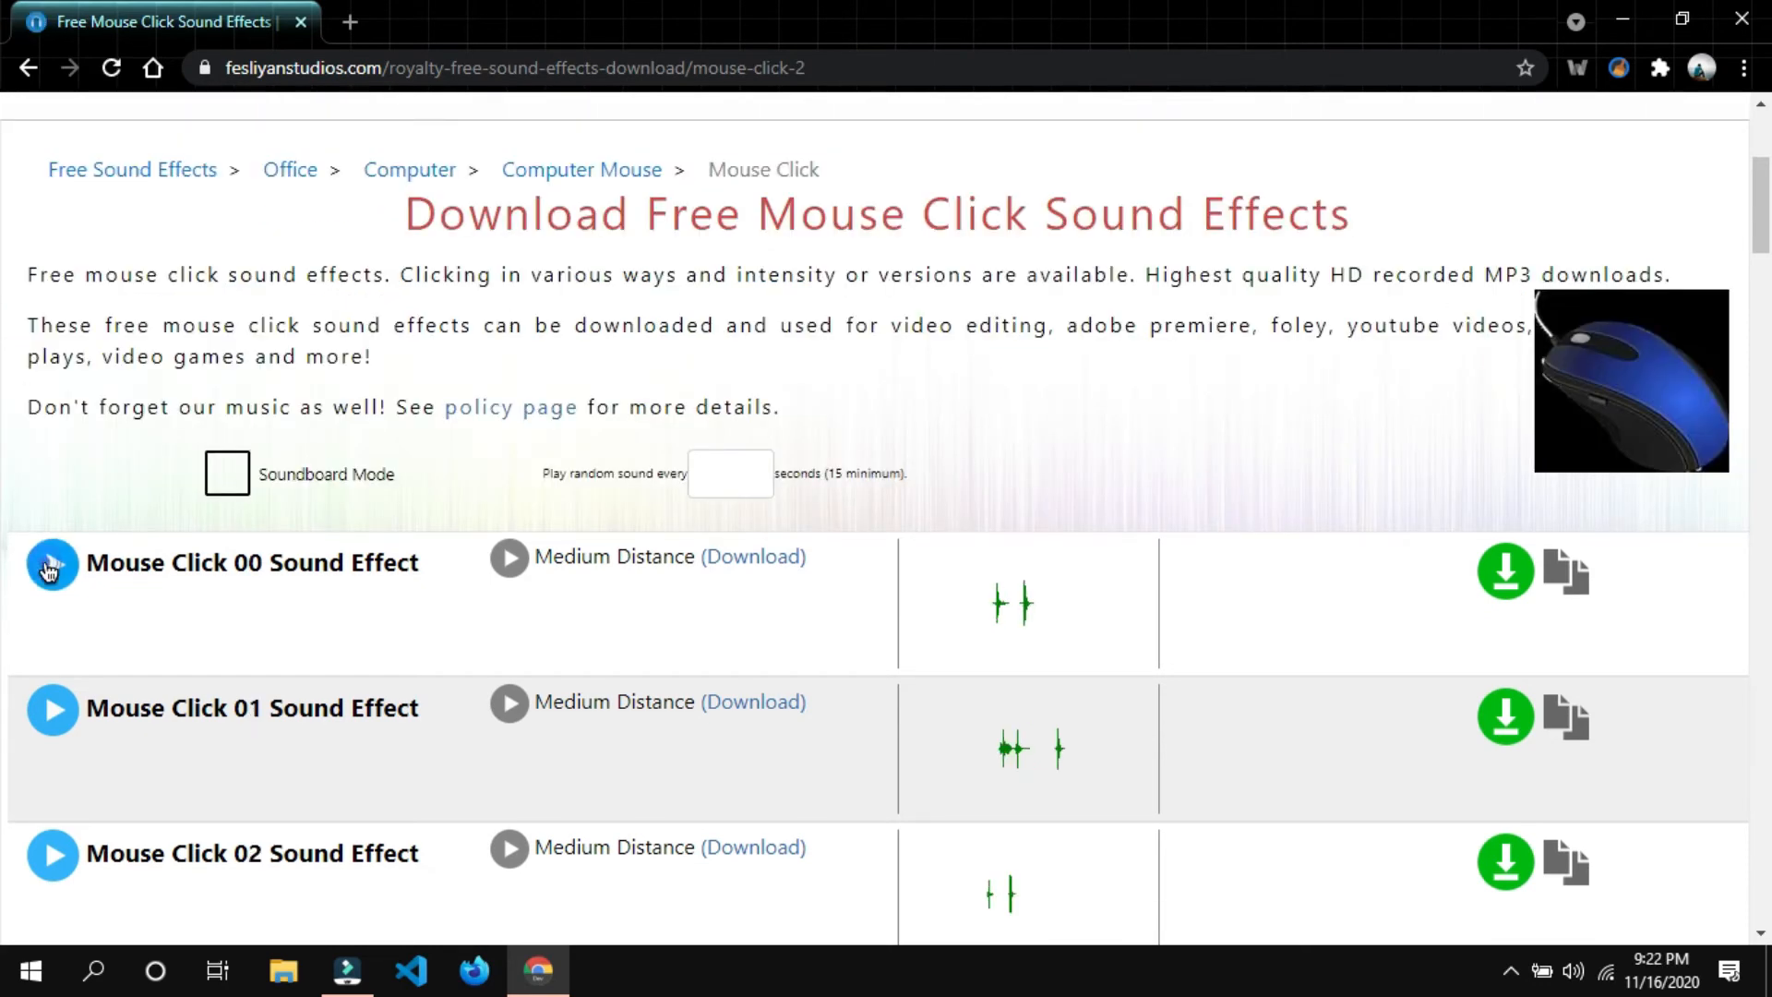
left_click(49, 570)
scroll(51, 600, "down", 3)
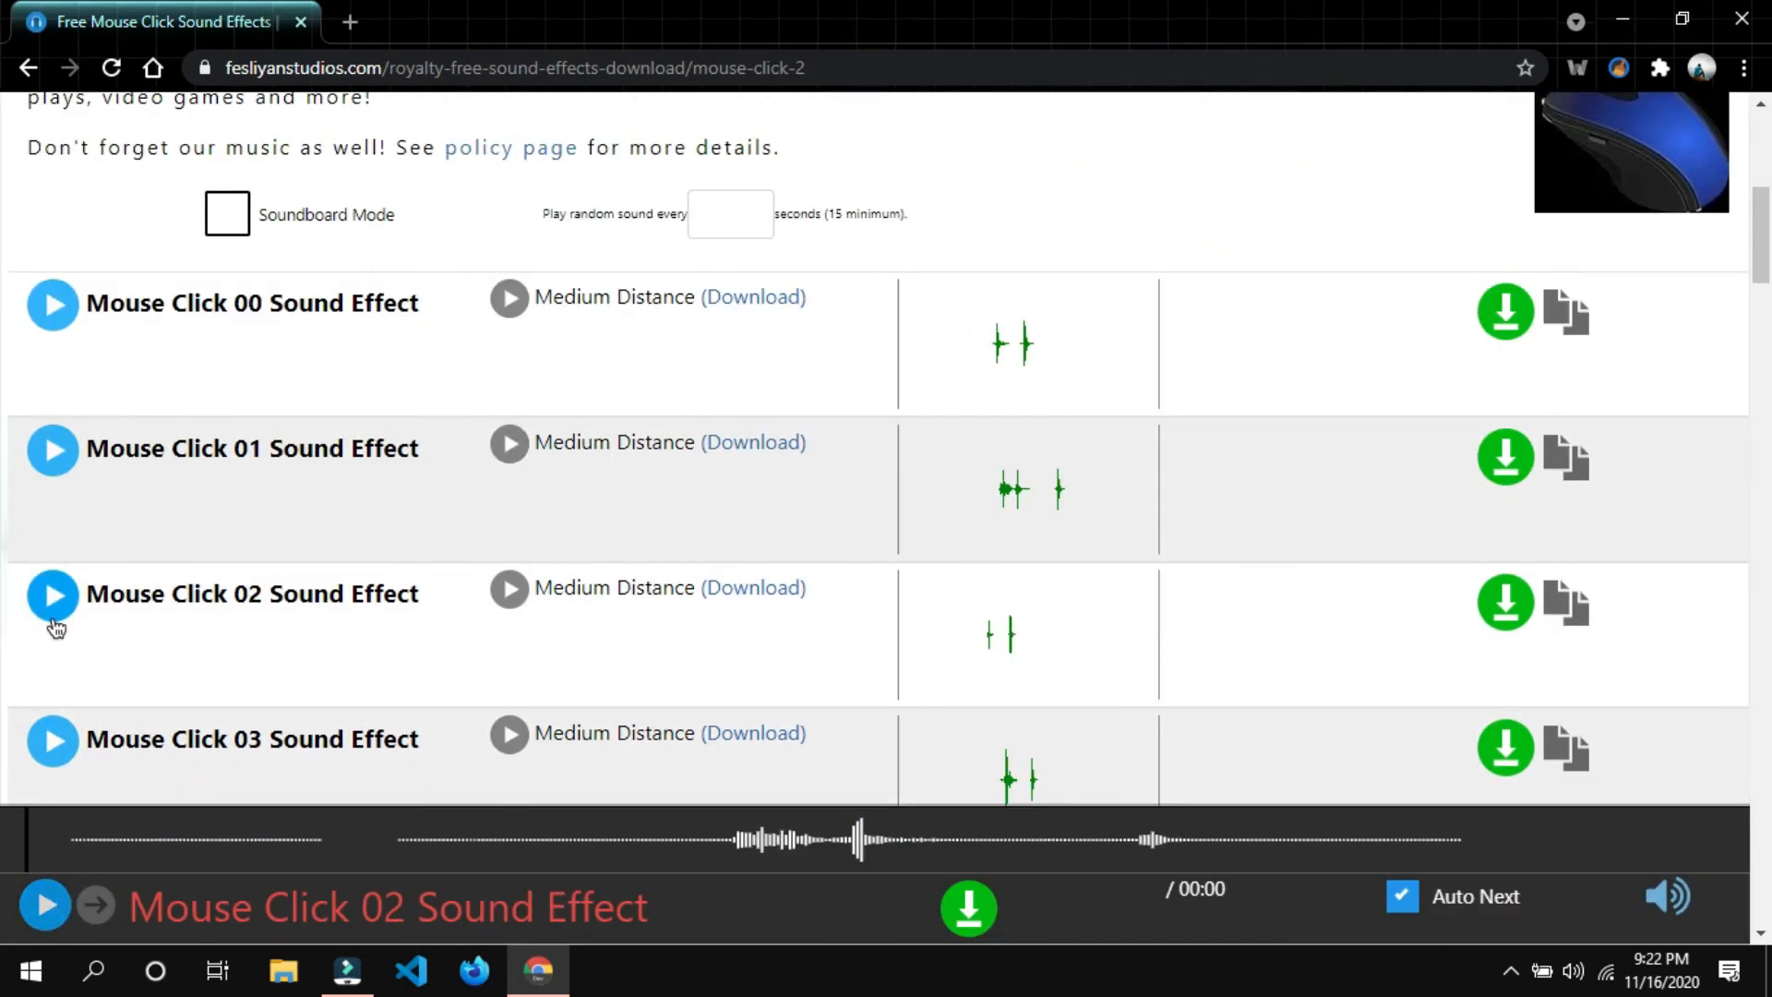
scroll(476, 710, "down", 4)
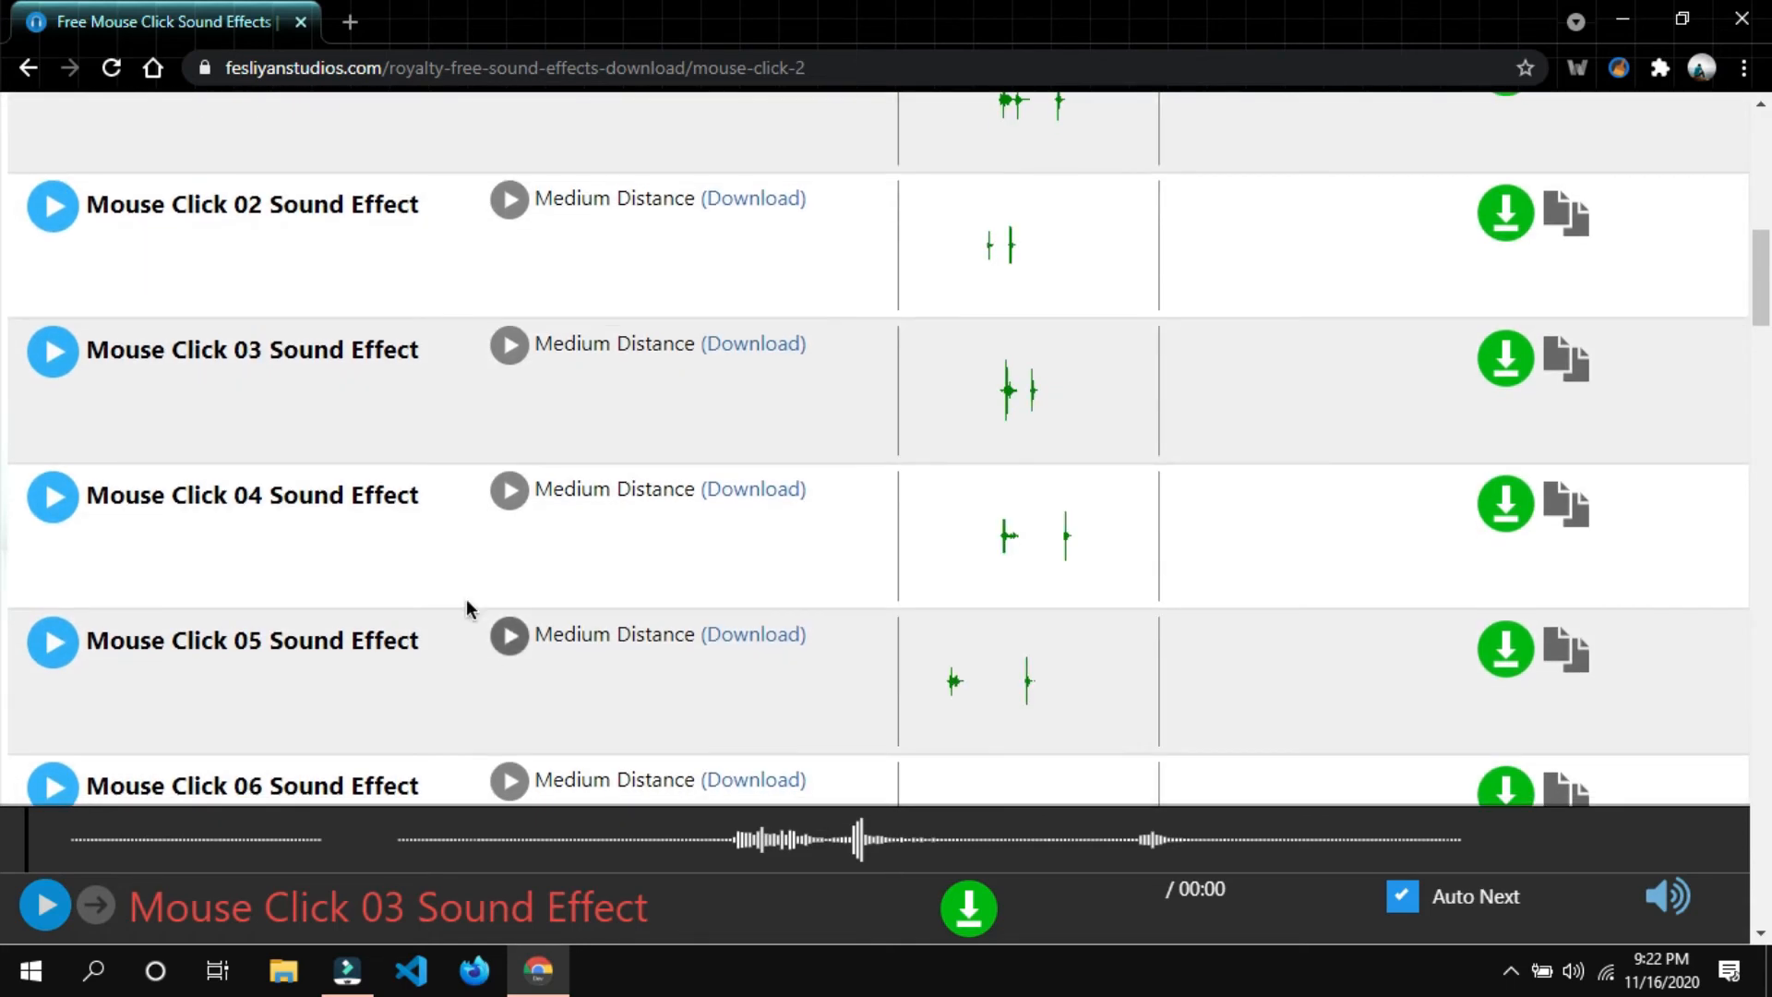
scroll(432, 563, "up", 6)
scroll(432, 561, "down", 3)
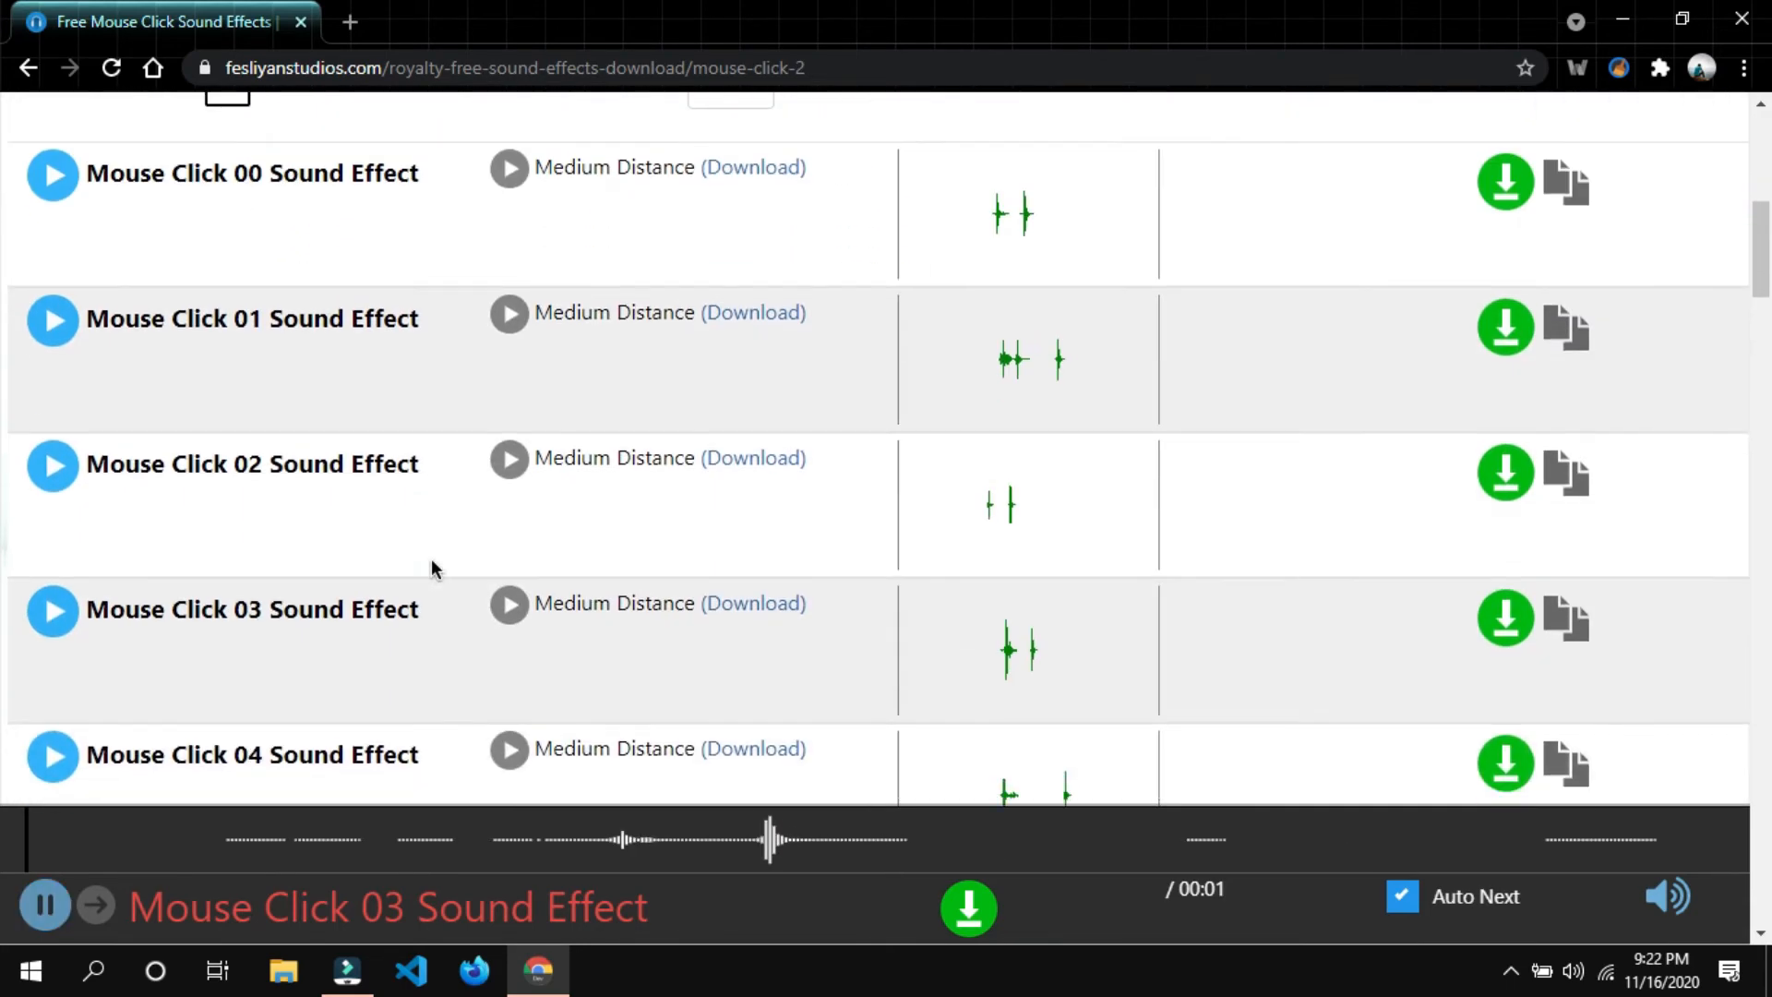
left_click(86, 923)
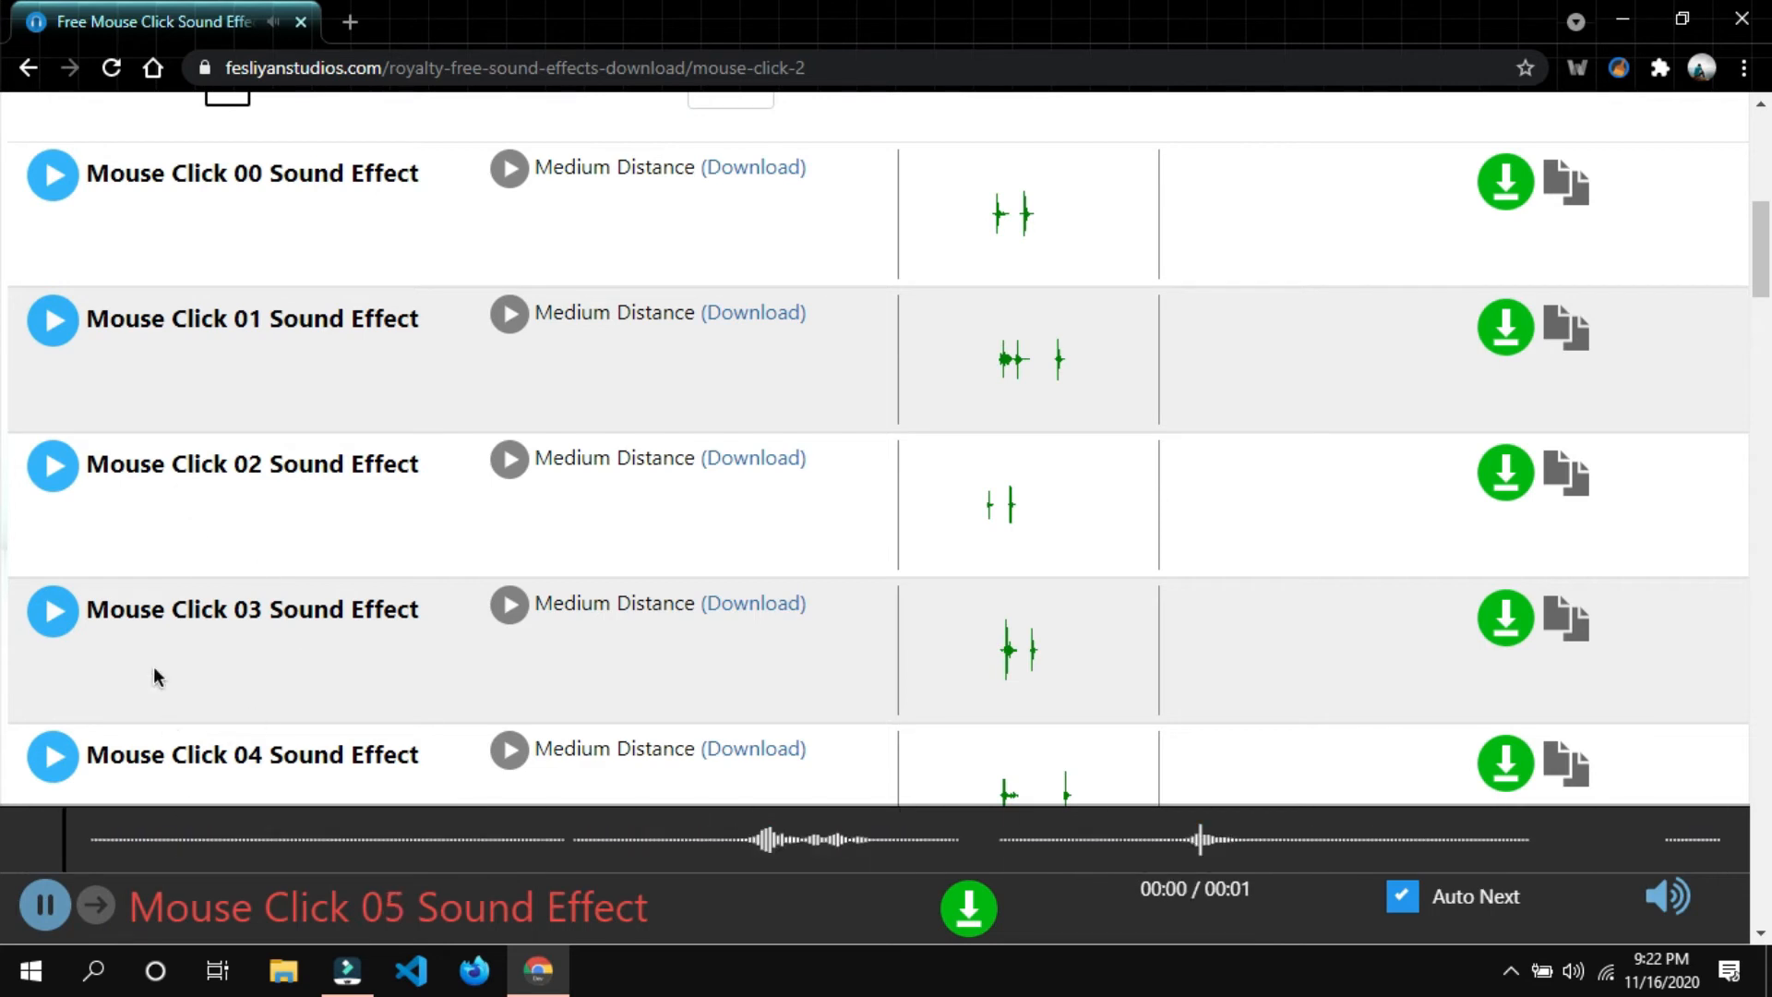
left_click(51, 611)
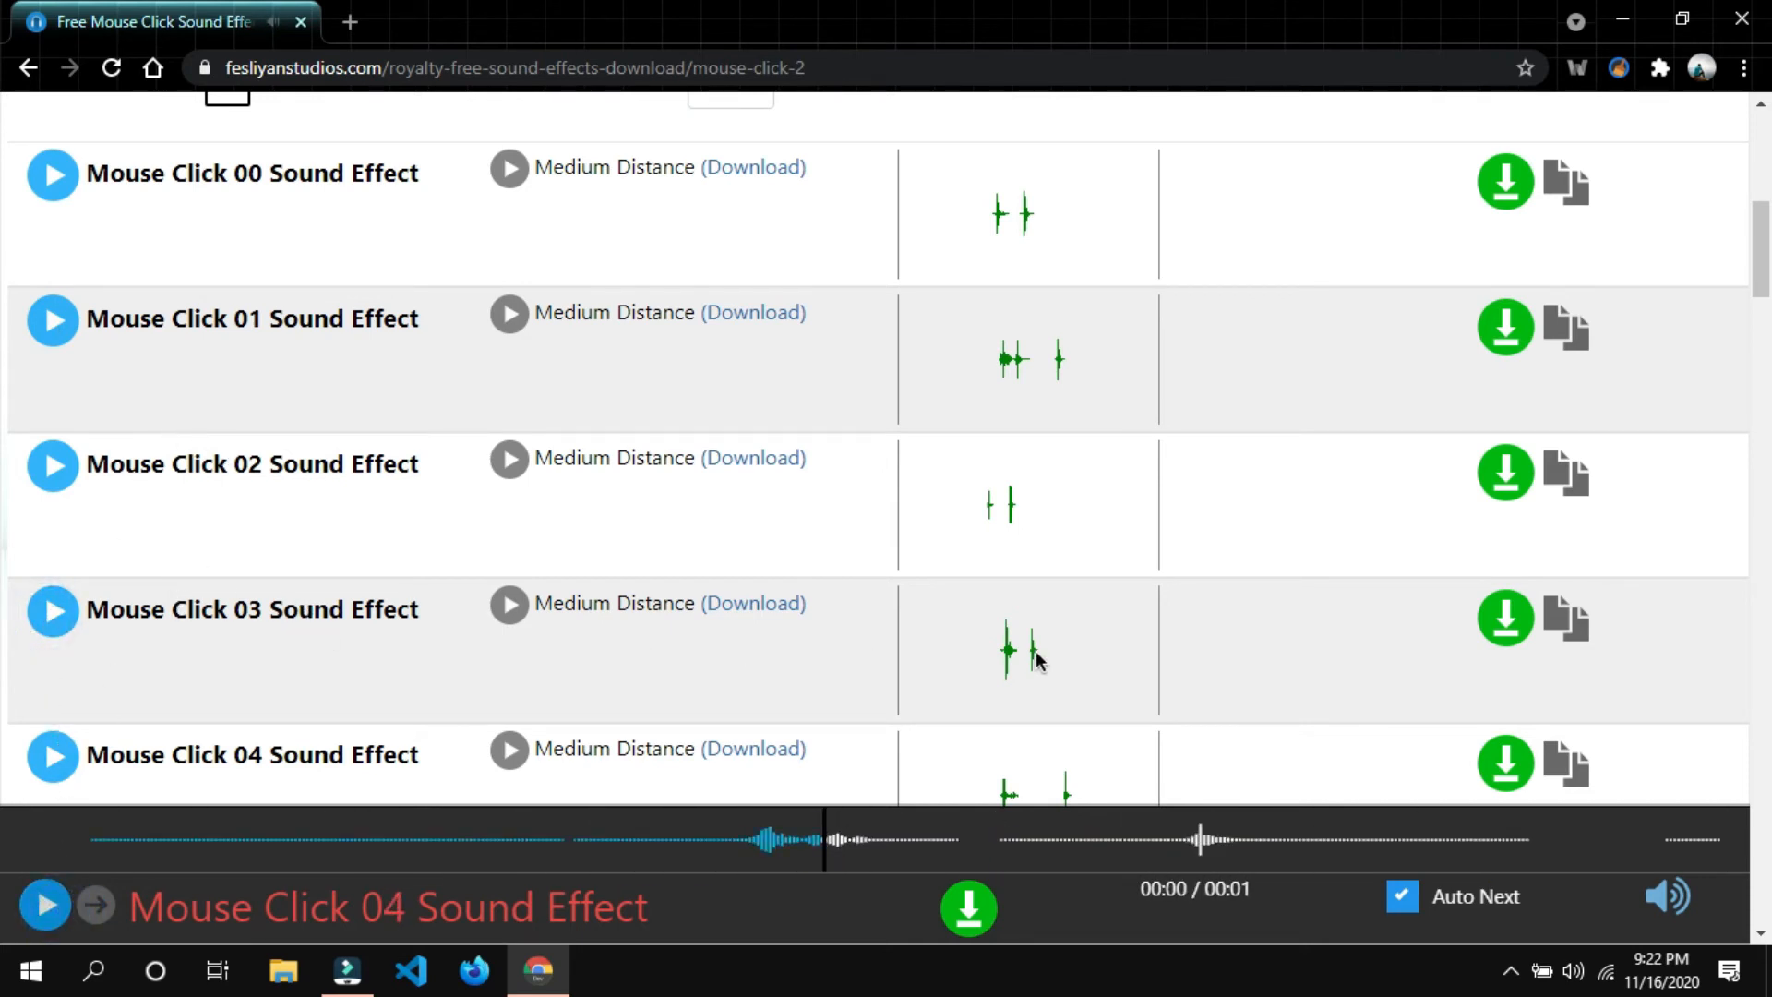
Download the Mouse Click 03 sound effect as an MP3 file and import it into the project media in Filmora.
left_click(1488, 635)
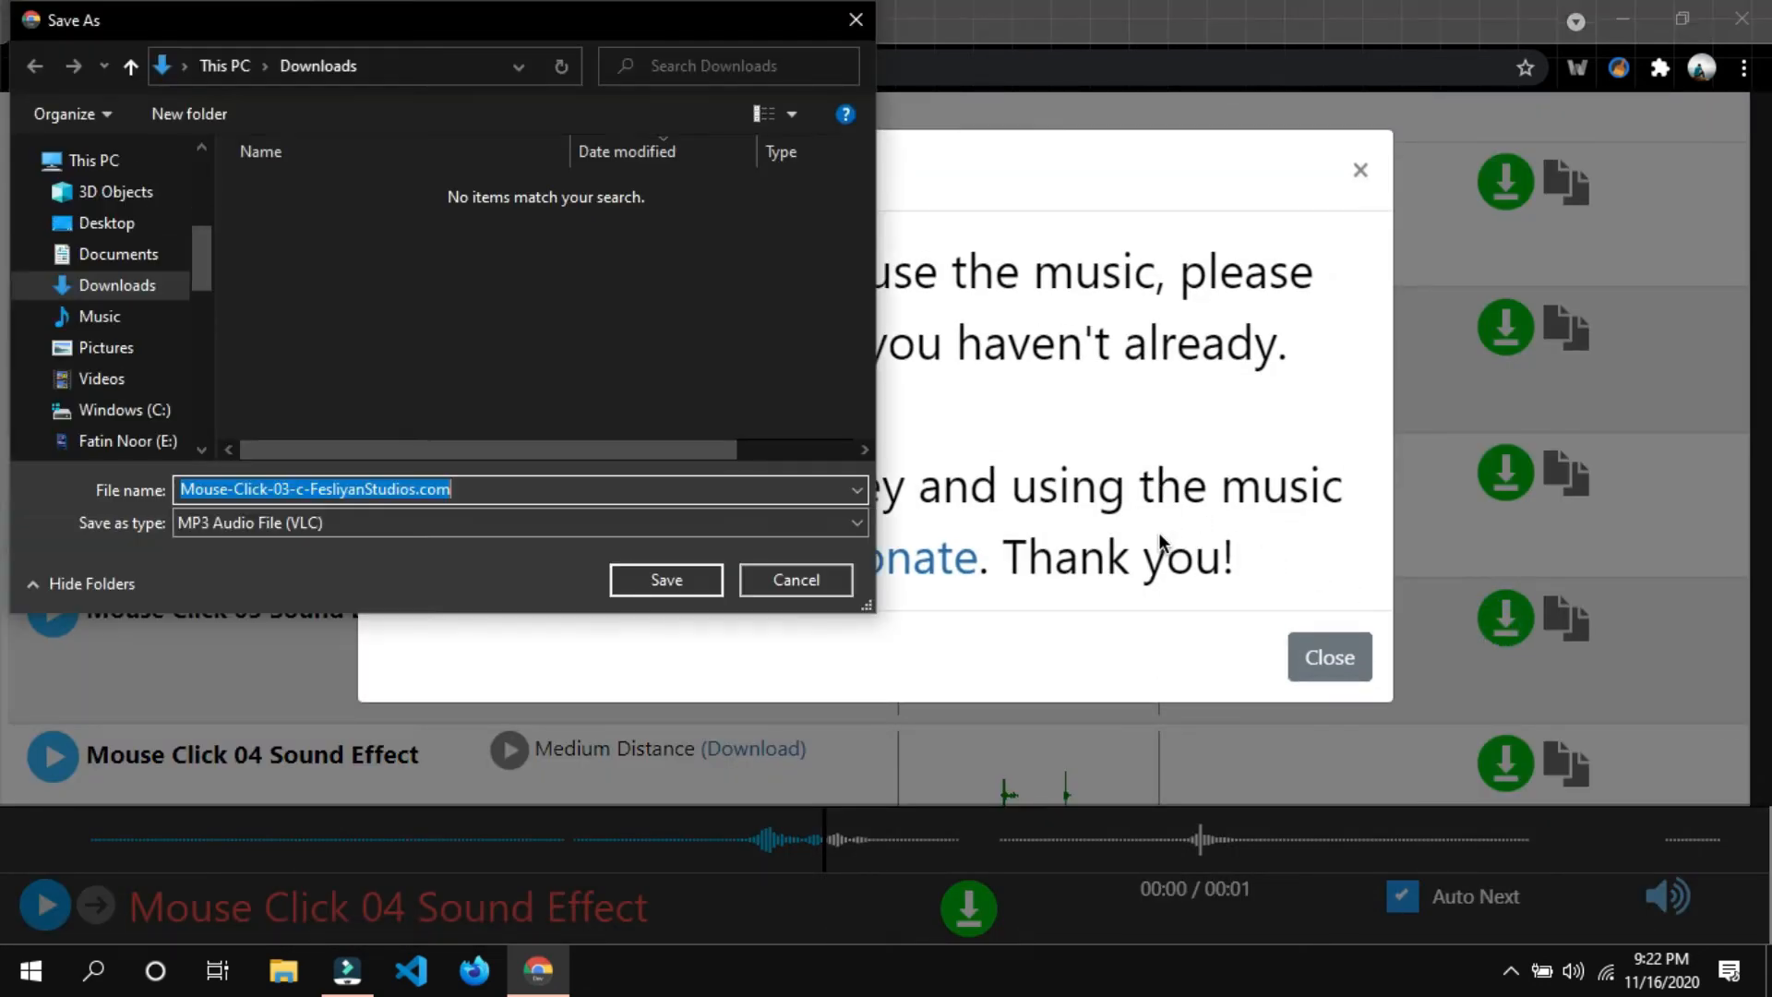
scroll(130, 348, "down", 4)
left_click(116, 334)
double_click(282, 225)
left_click(666, 580)
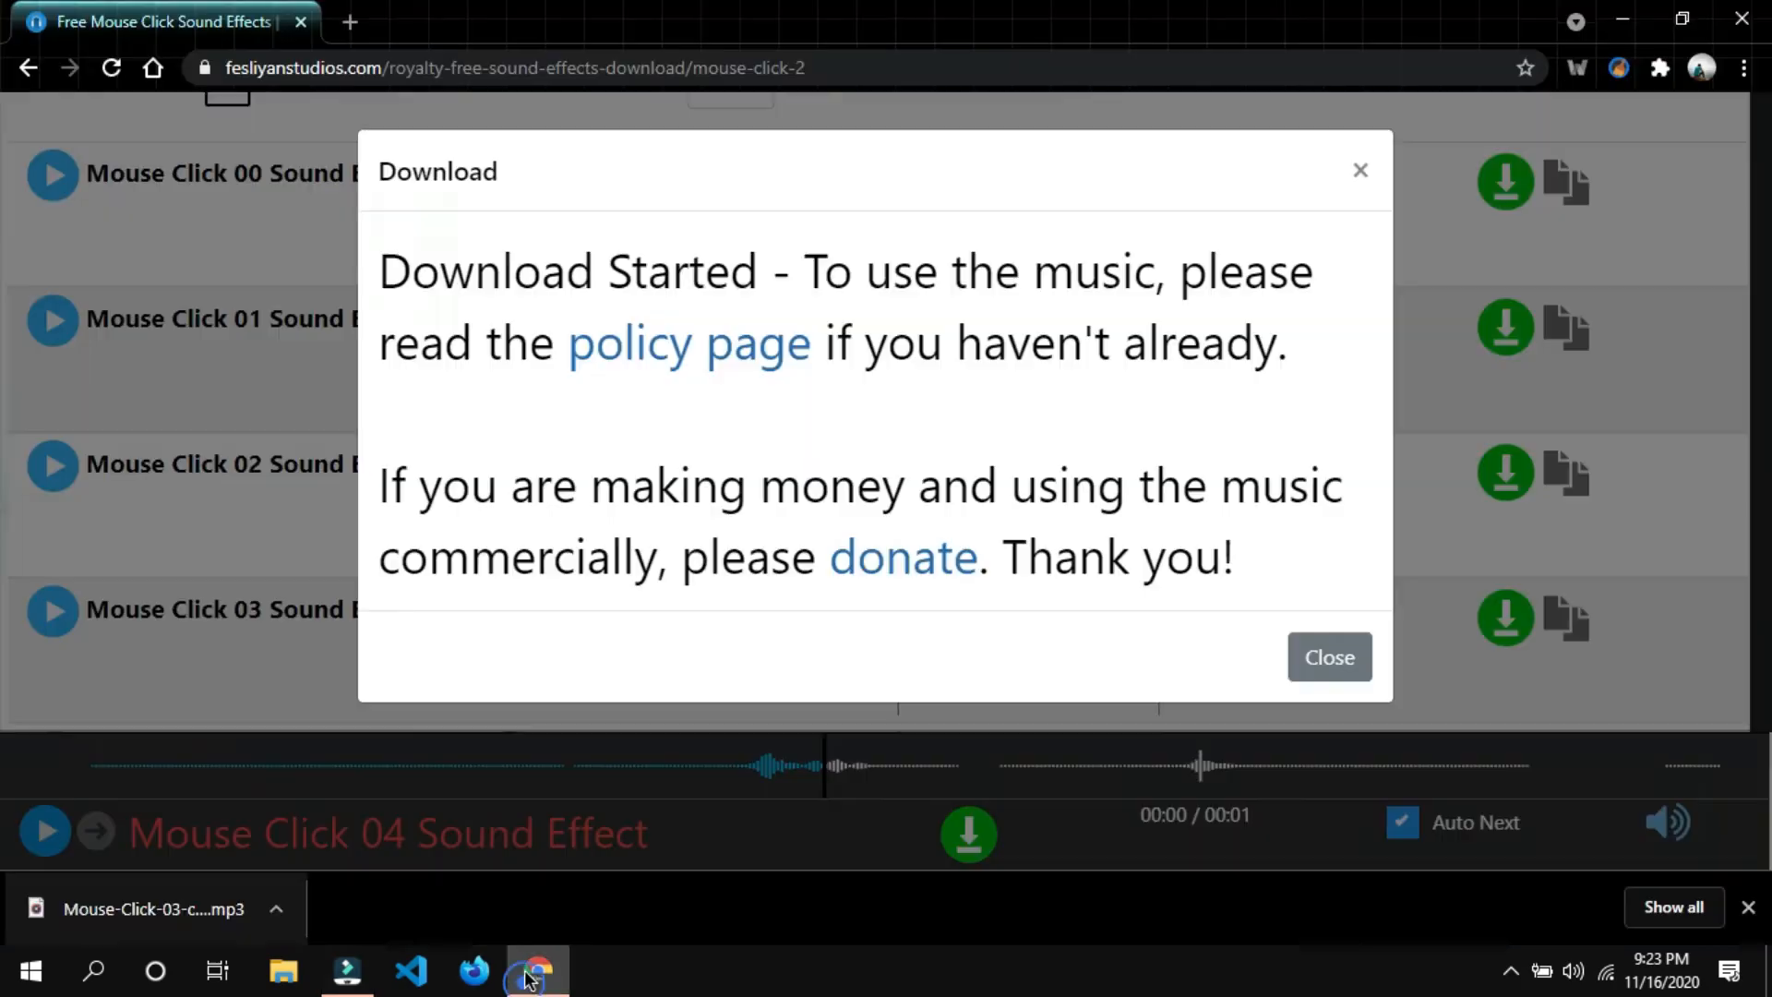
left_click_drag(152, 909, 417, 348)
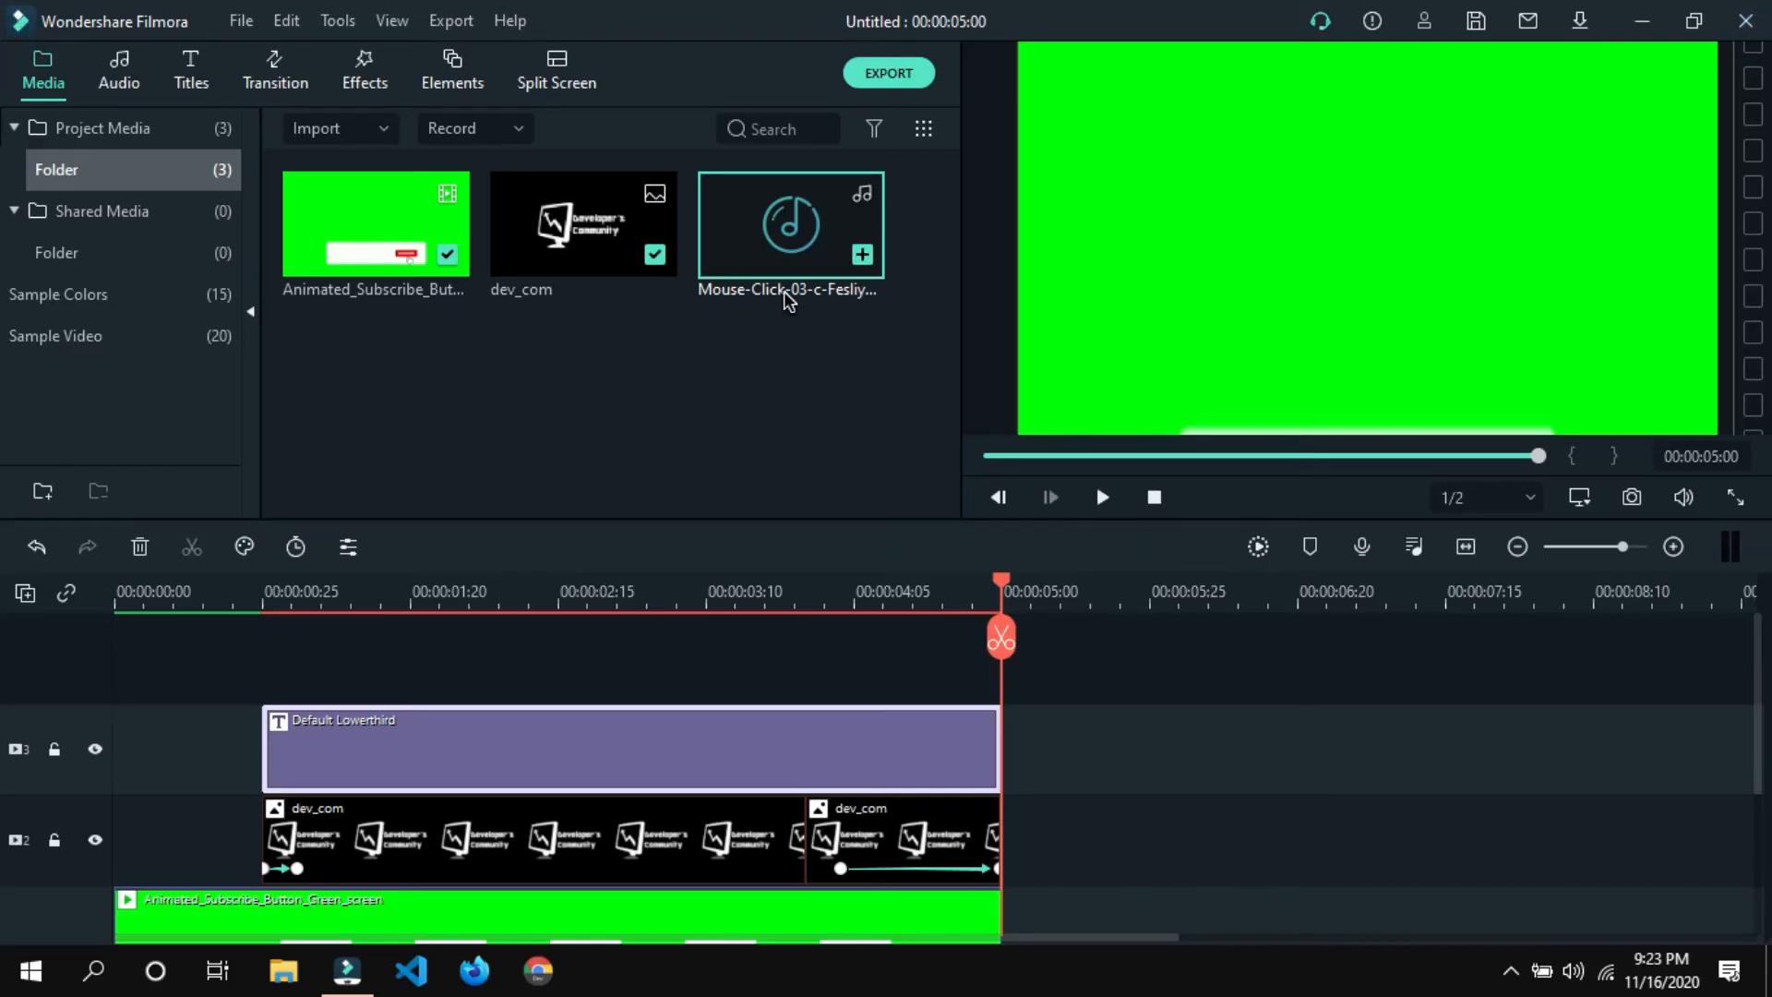
Detach the audio from the Animated_Subscribe_Button_Green_screen clip and delete the detached audio.
scroll(789, 644, "down", 1)
left_click_drag(1009, 584, 279, 591)
scroll(74, 766, "down", 1)
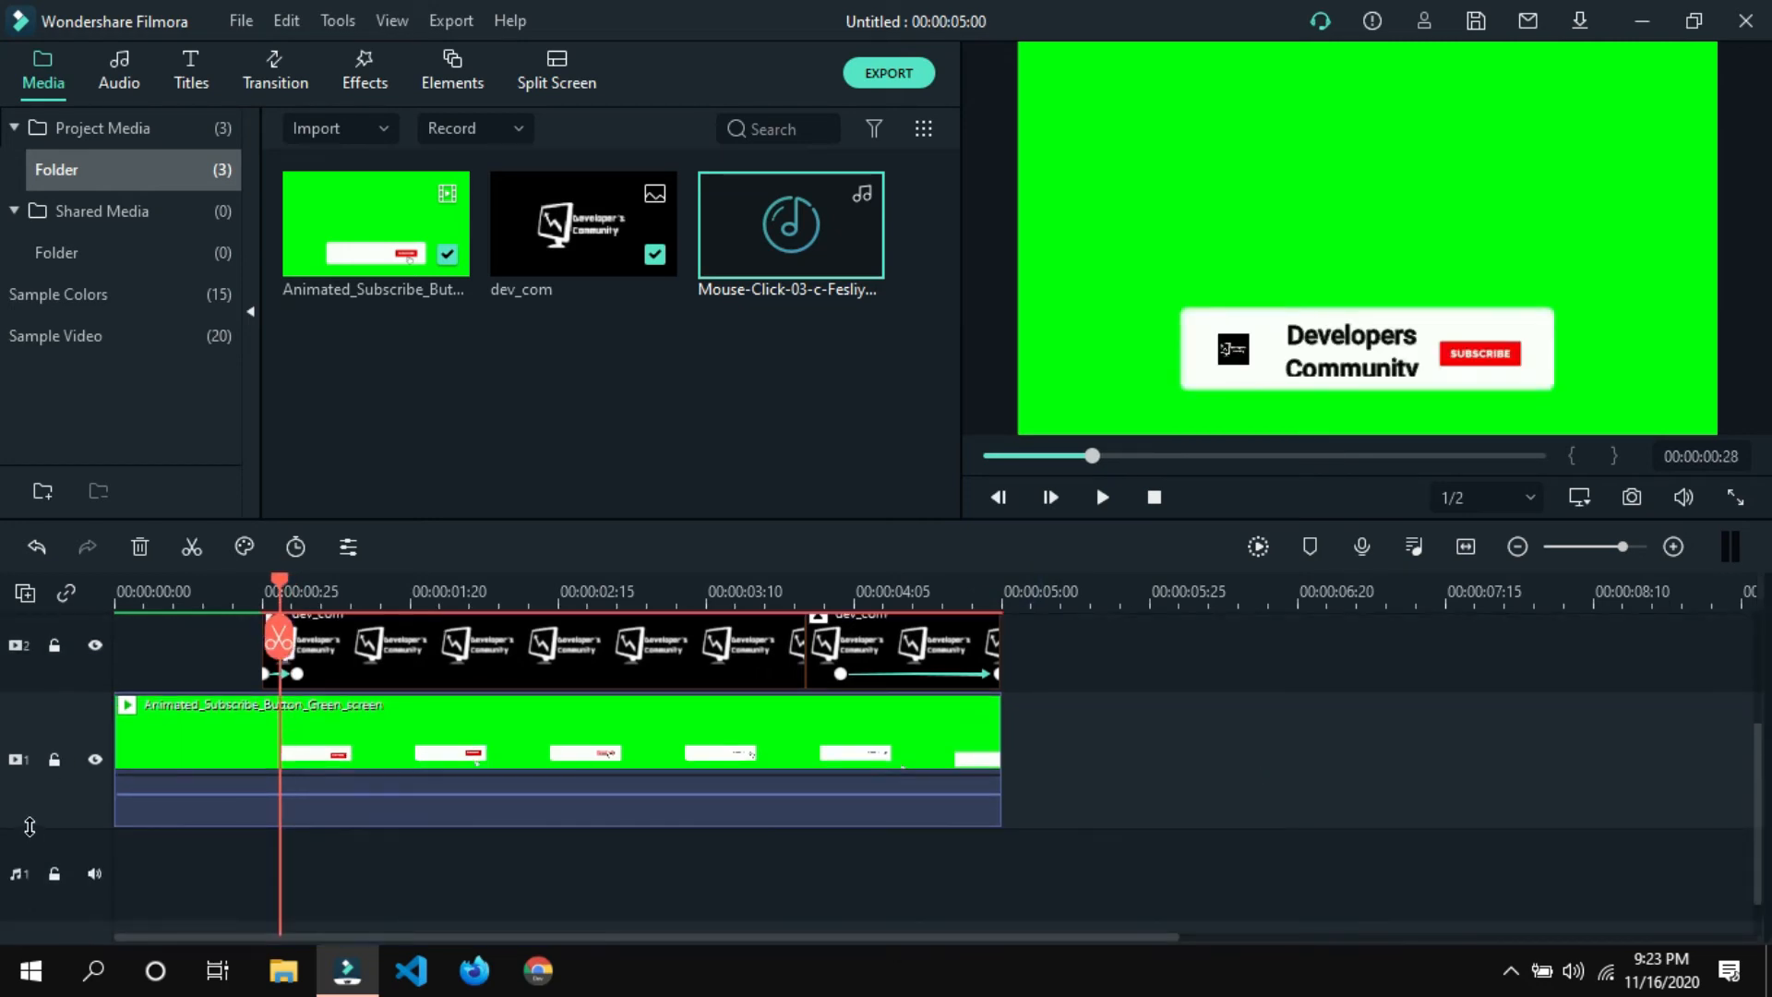
scroll(71, 784, "up", 1)
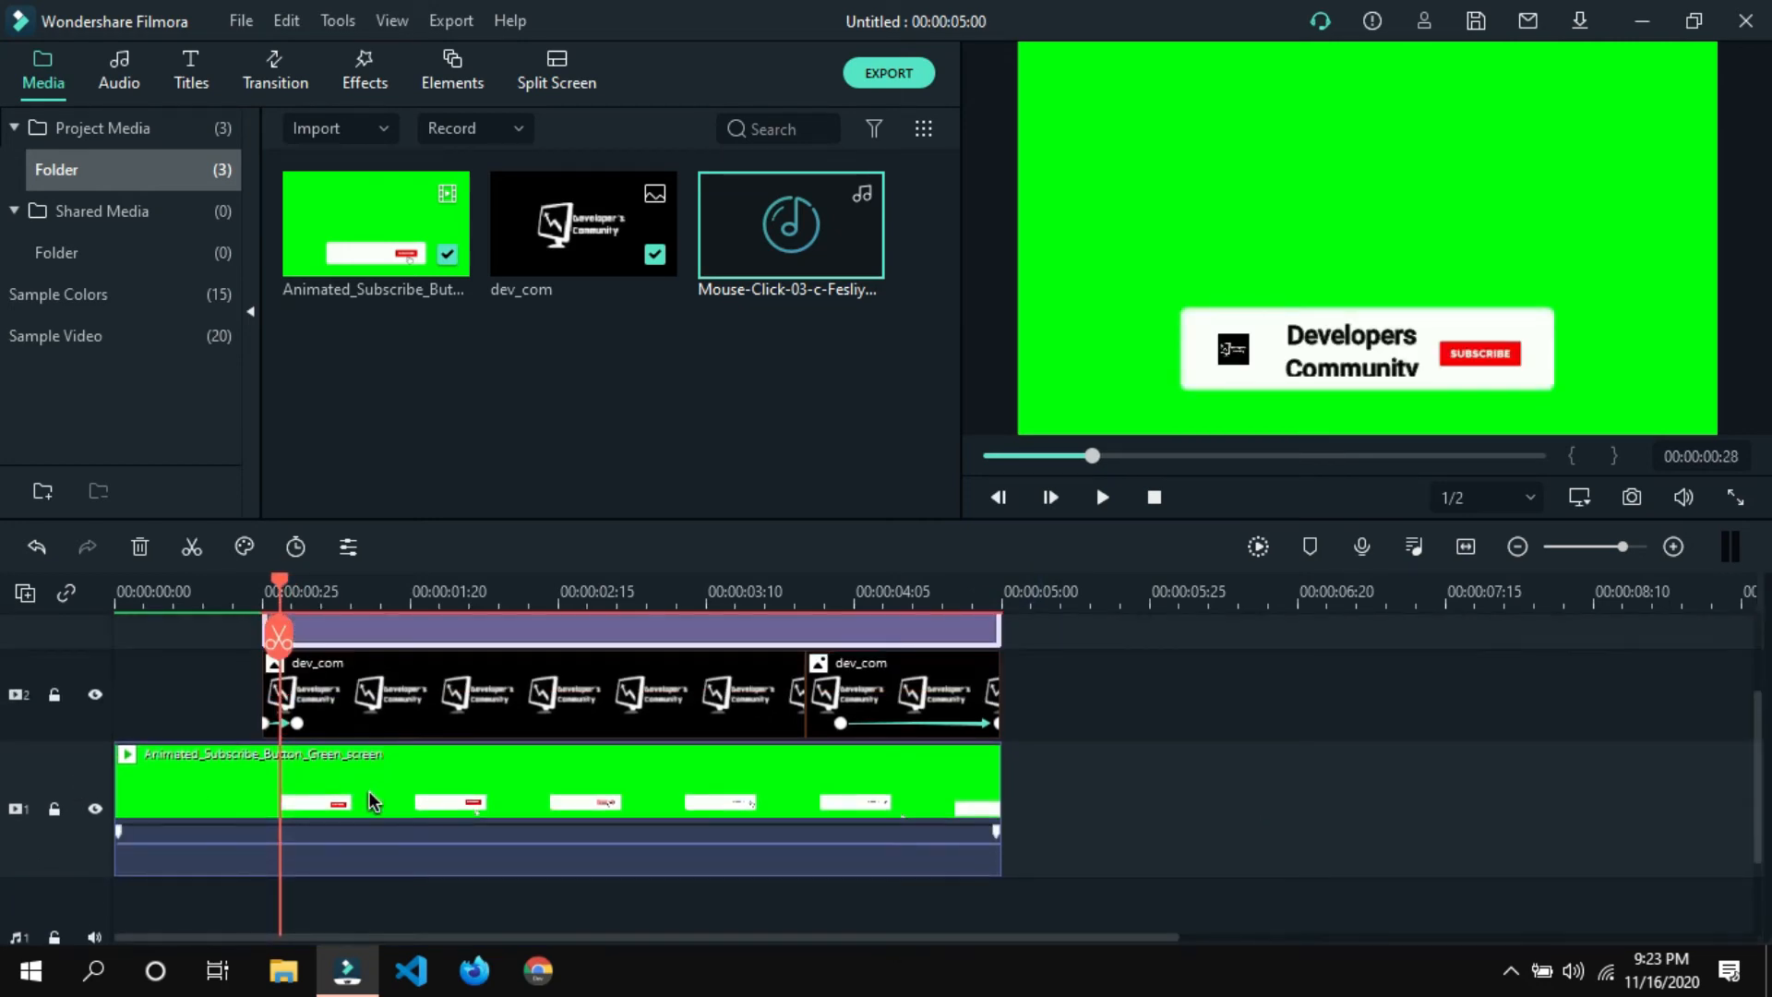
left_click(369, 877)
right_click(388, 775)
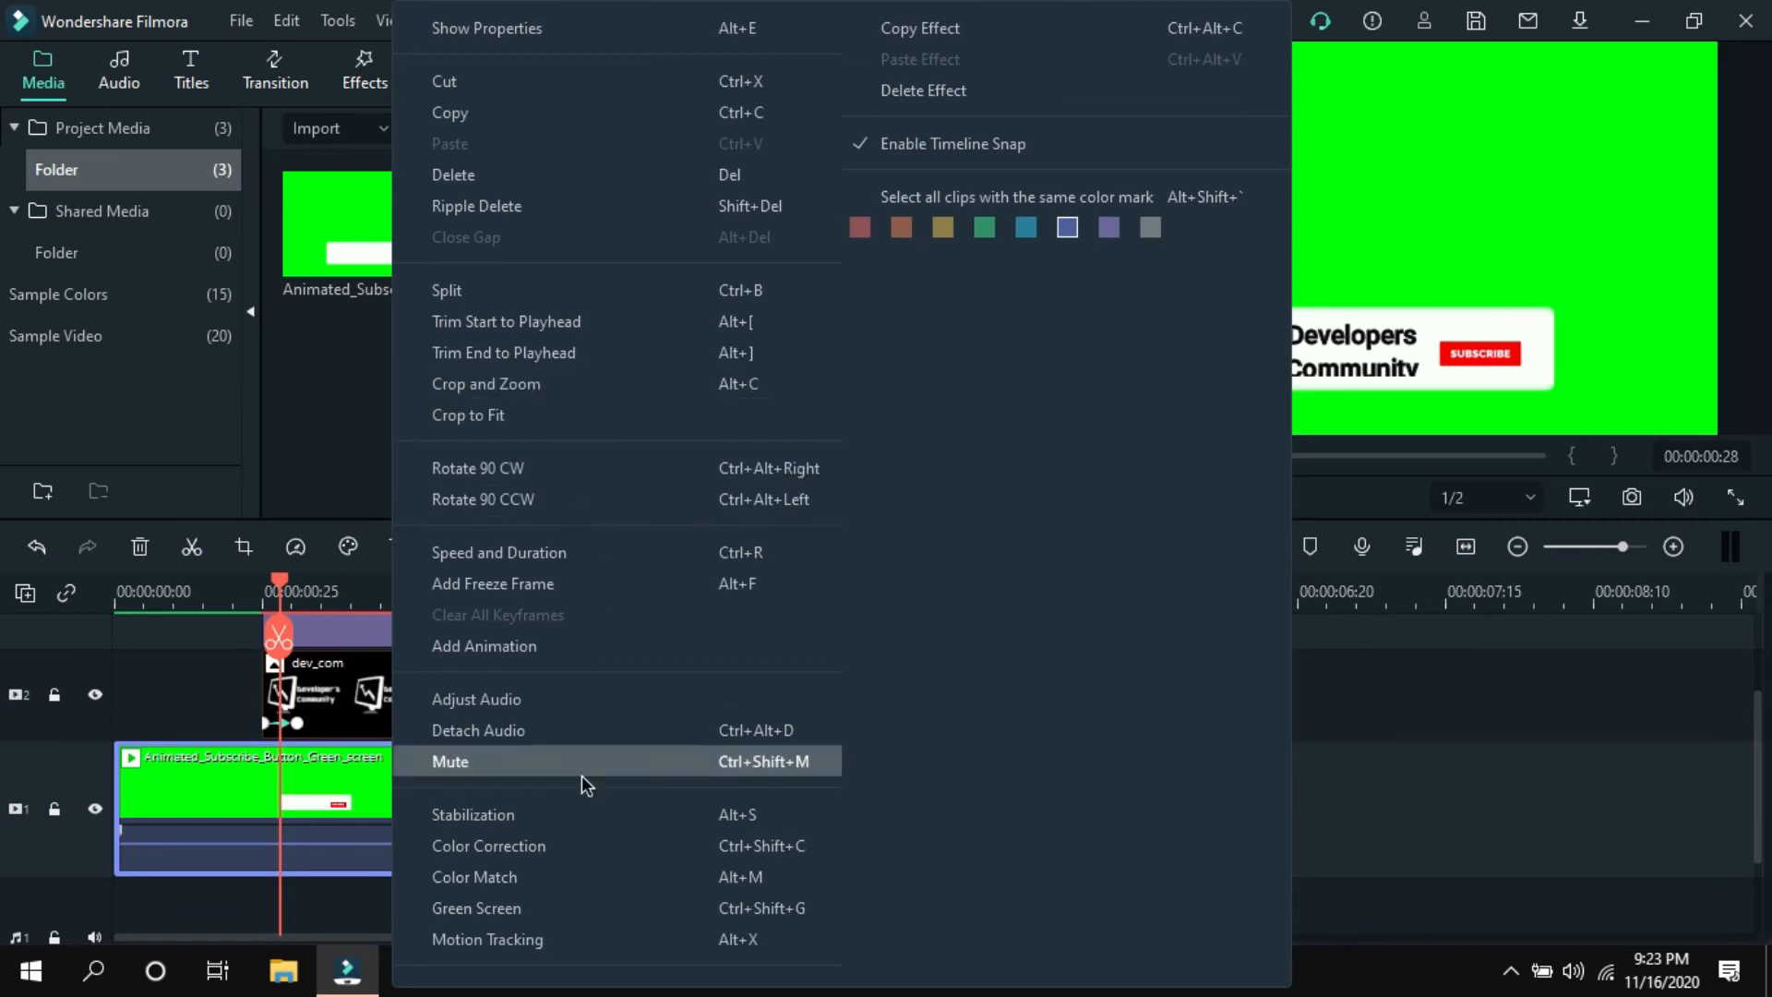
left_click(534, 734)
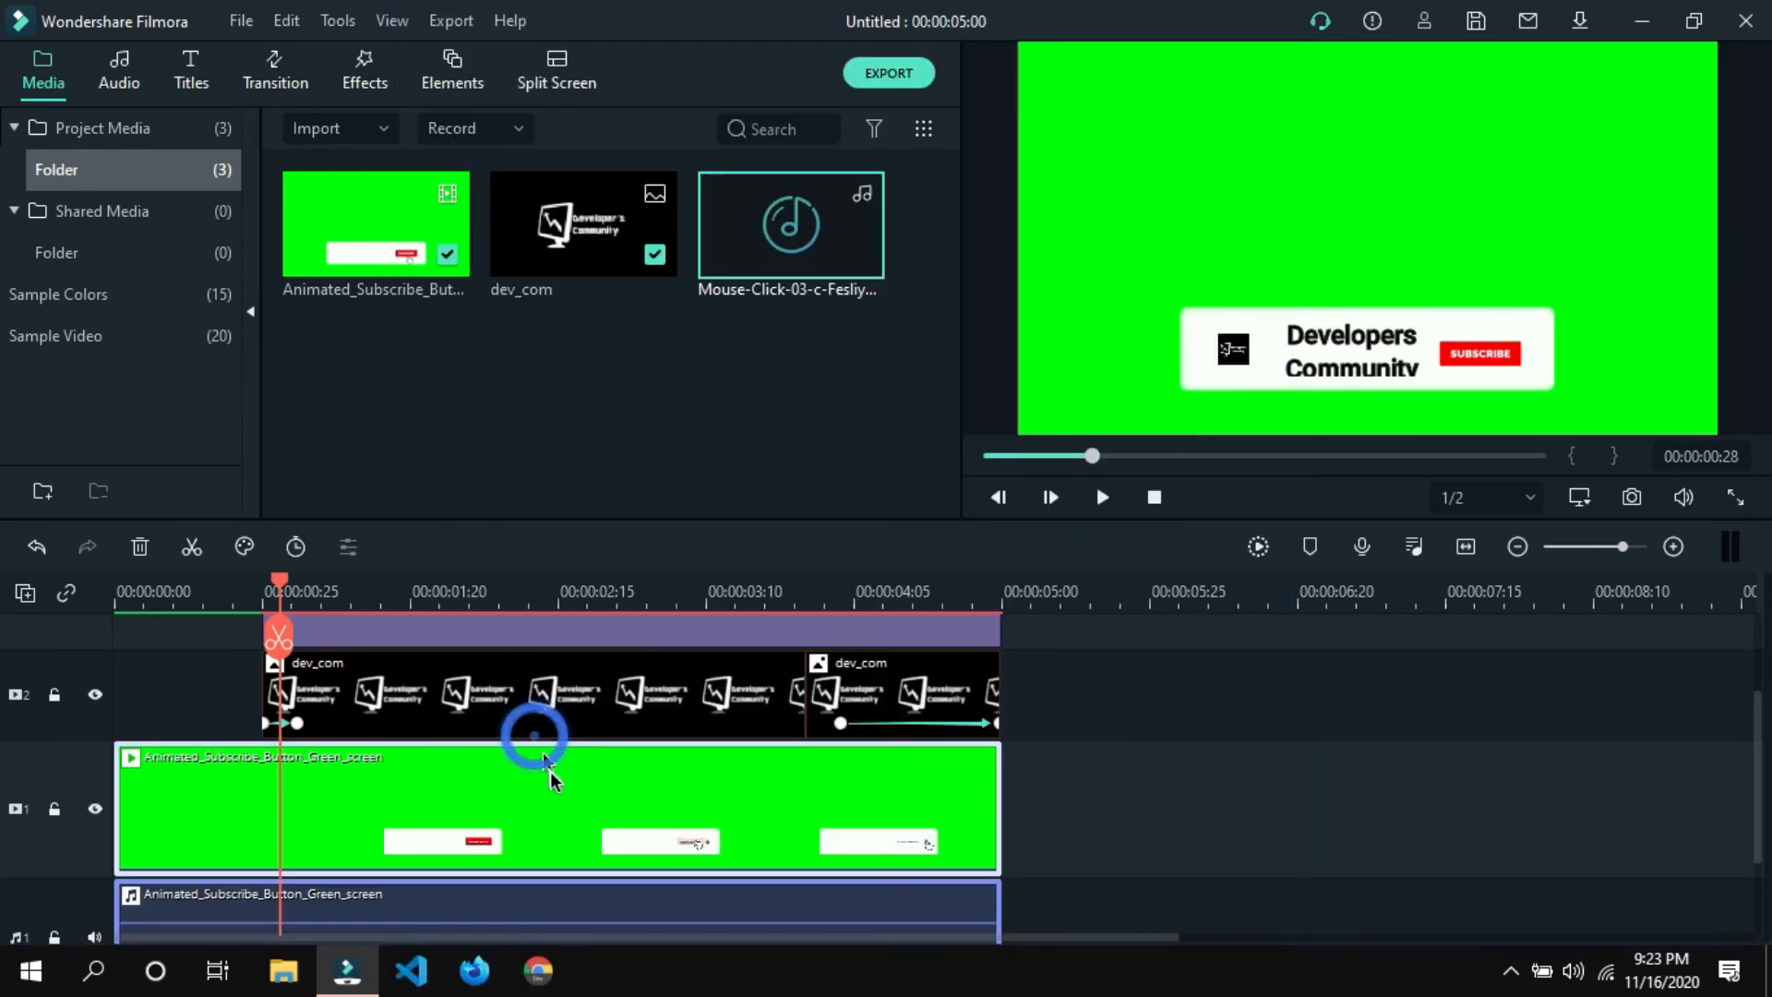
left_click(569, 903)
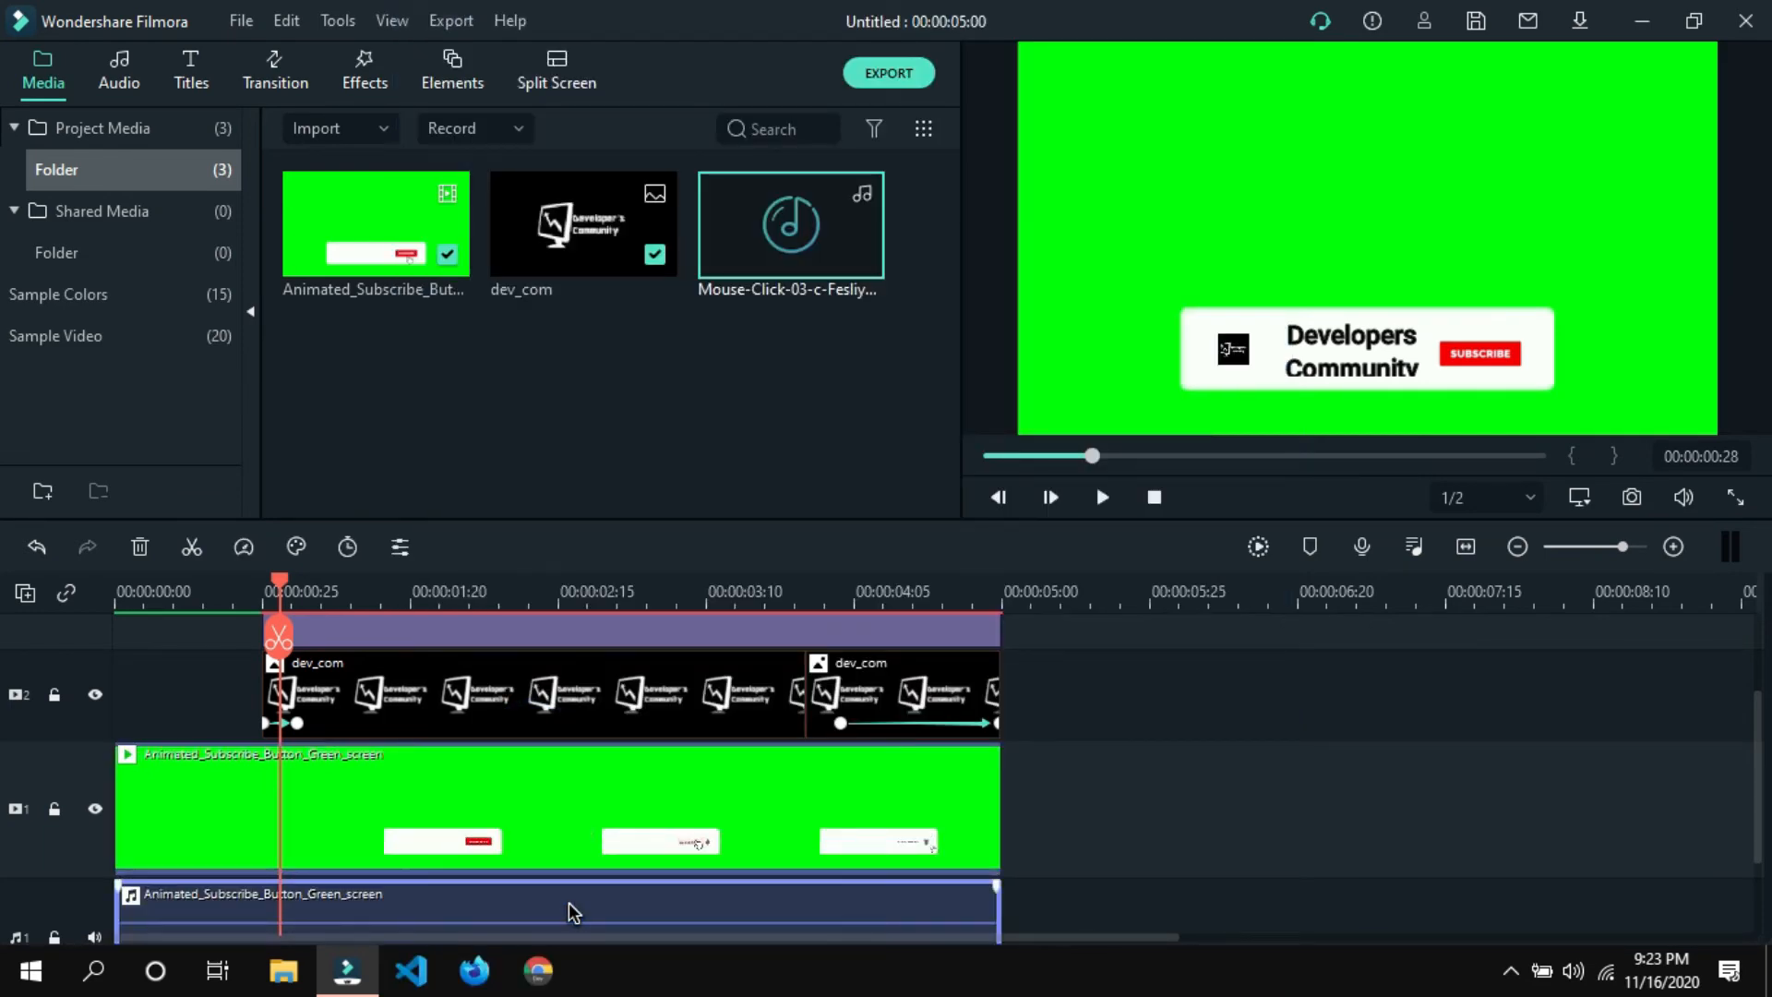
key("ctrl+z")
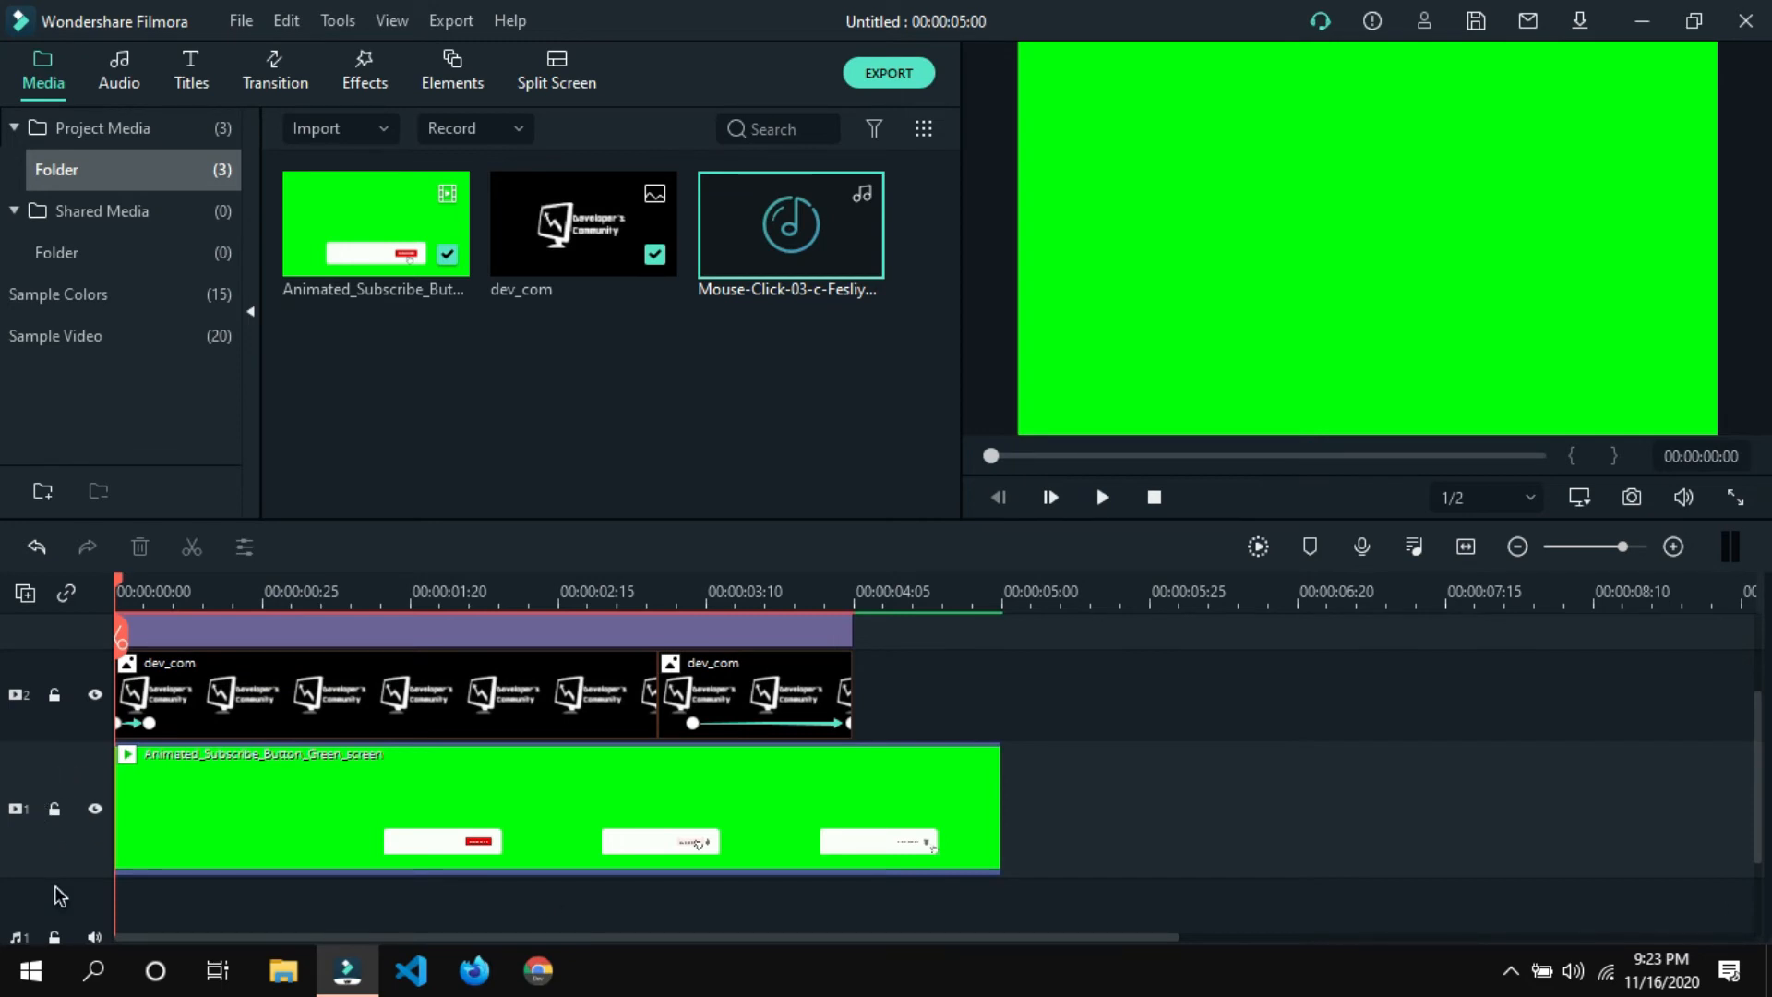
Find the frame where the hand clicks the subscribe button, about 00:00:02:01, and align the Mouse-Click-03 sound with it on audio track 1.
scroll(63, 880, "down", 3)
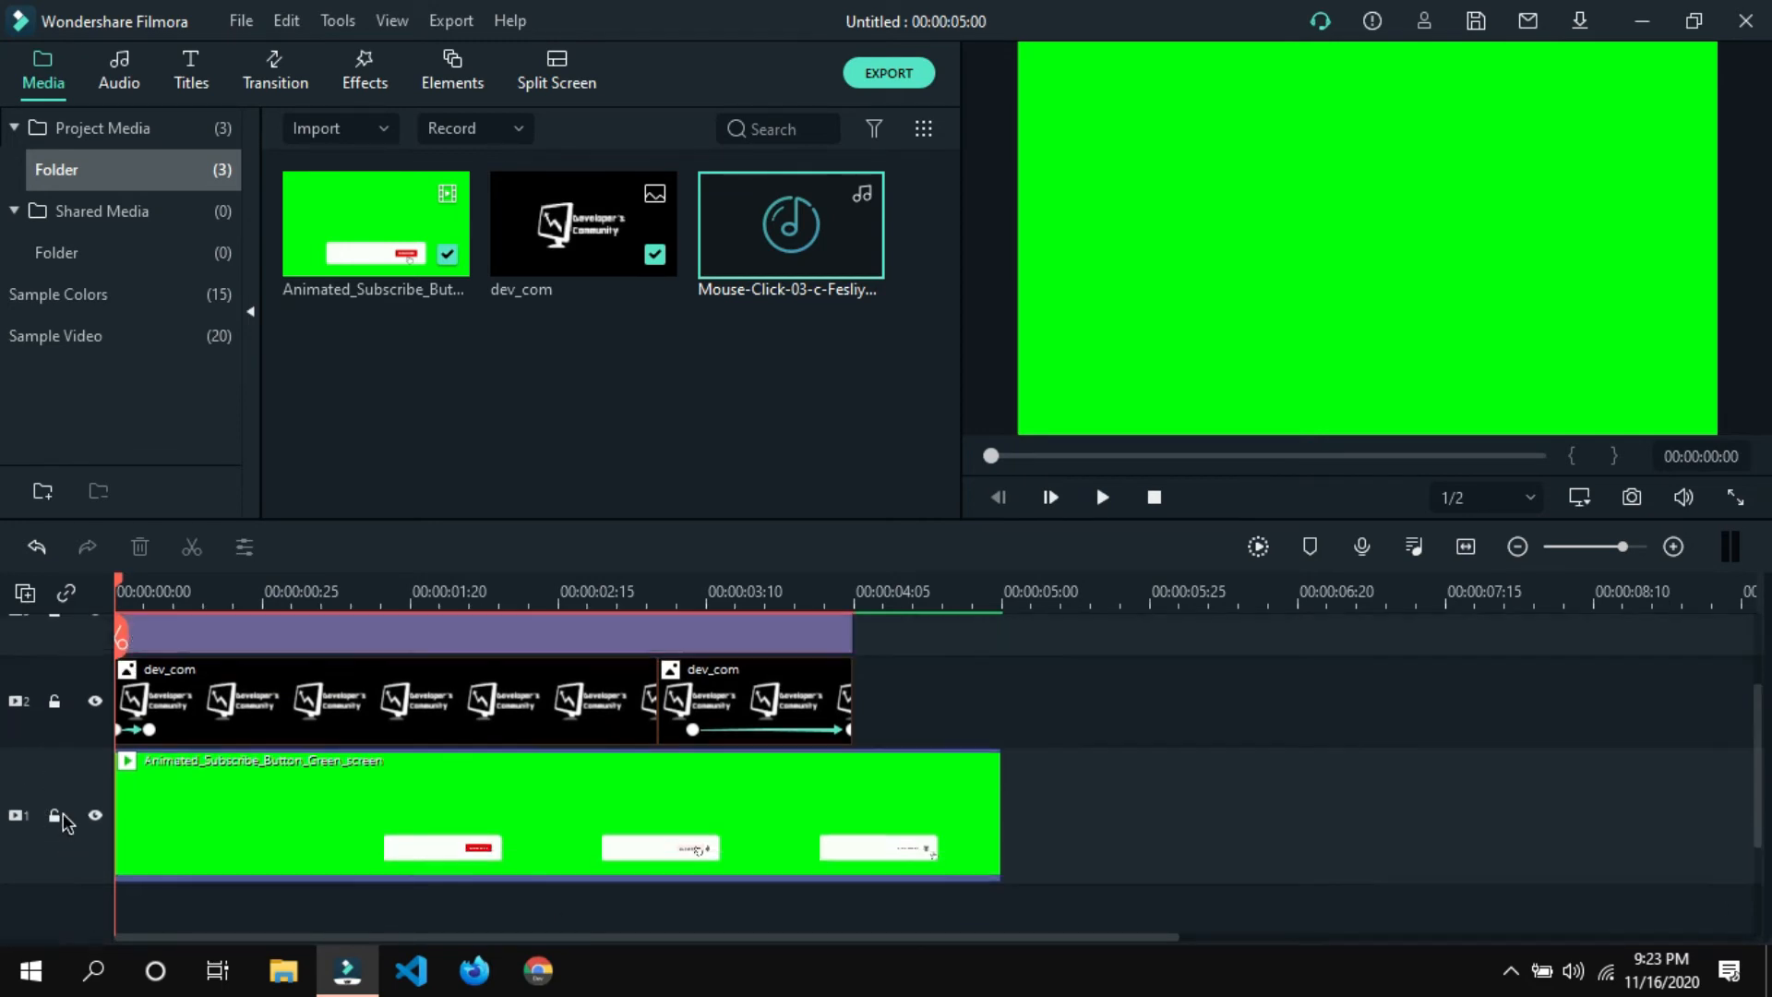
key("space")
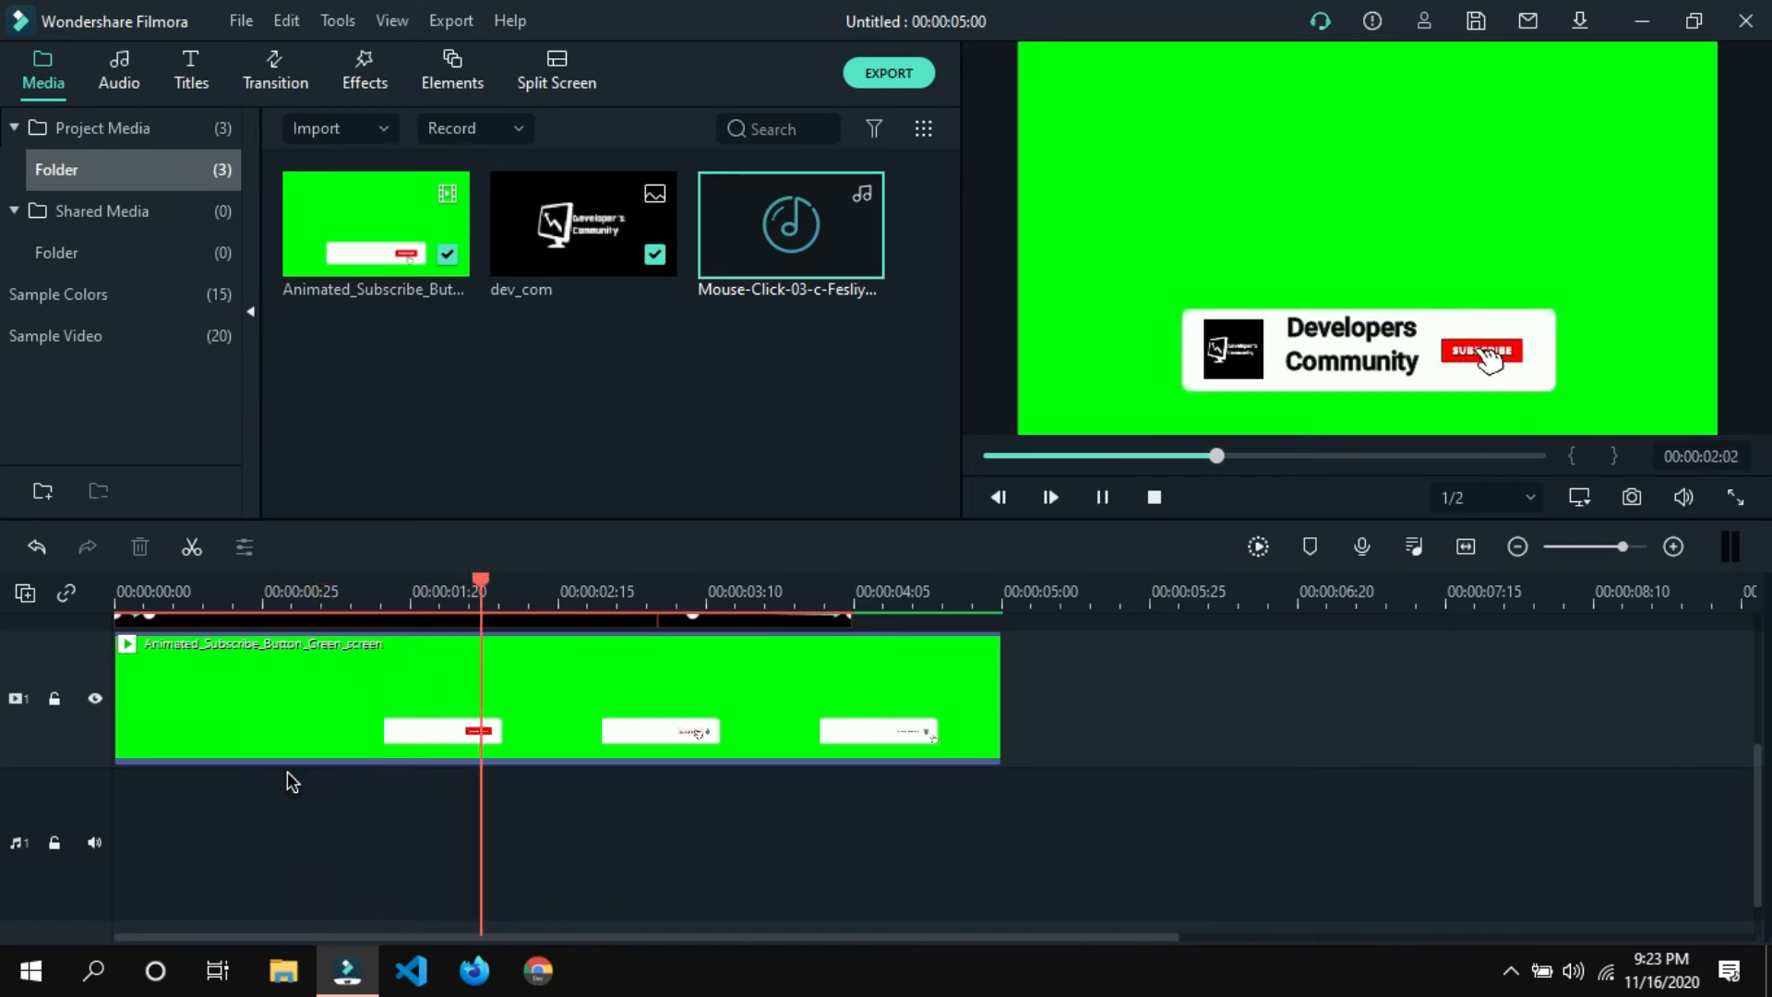
key("space")
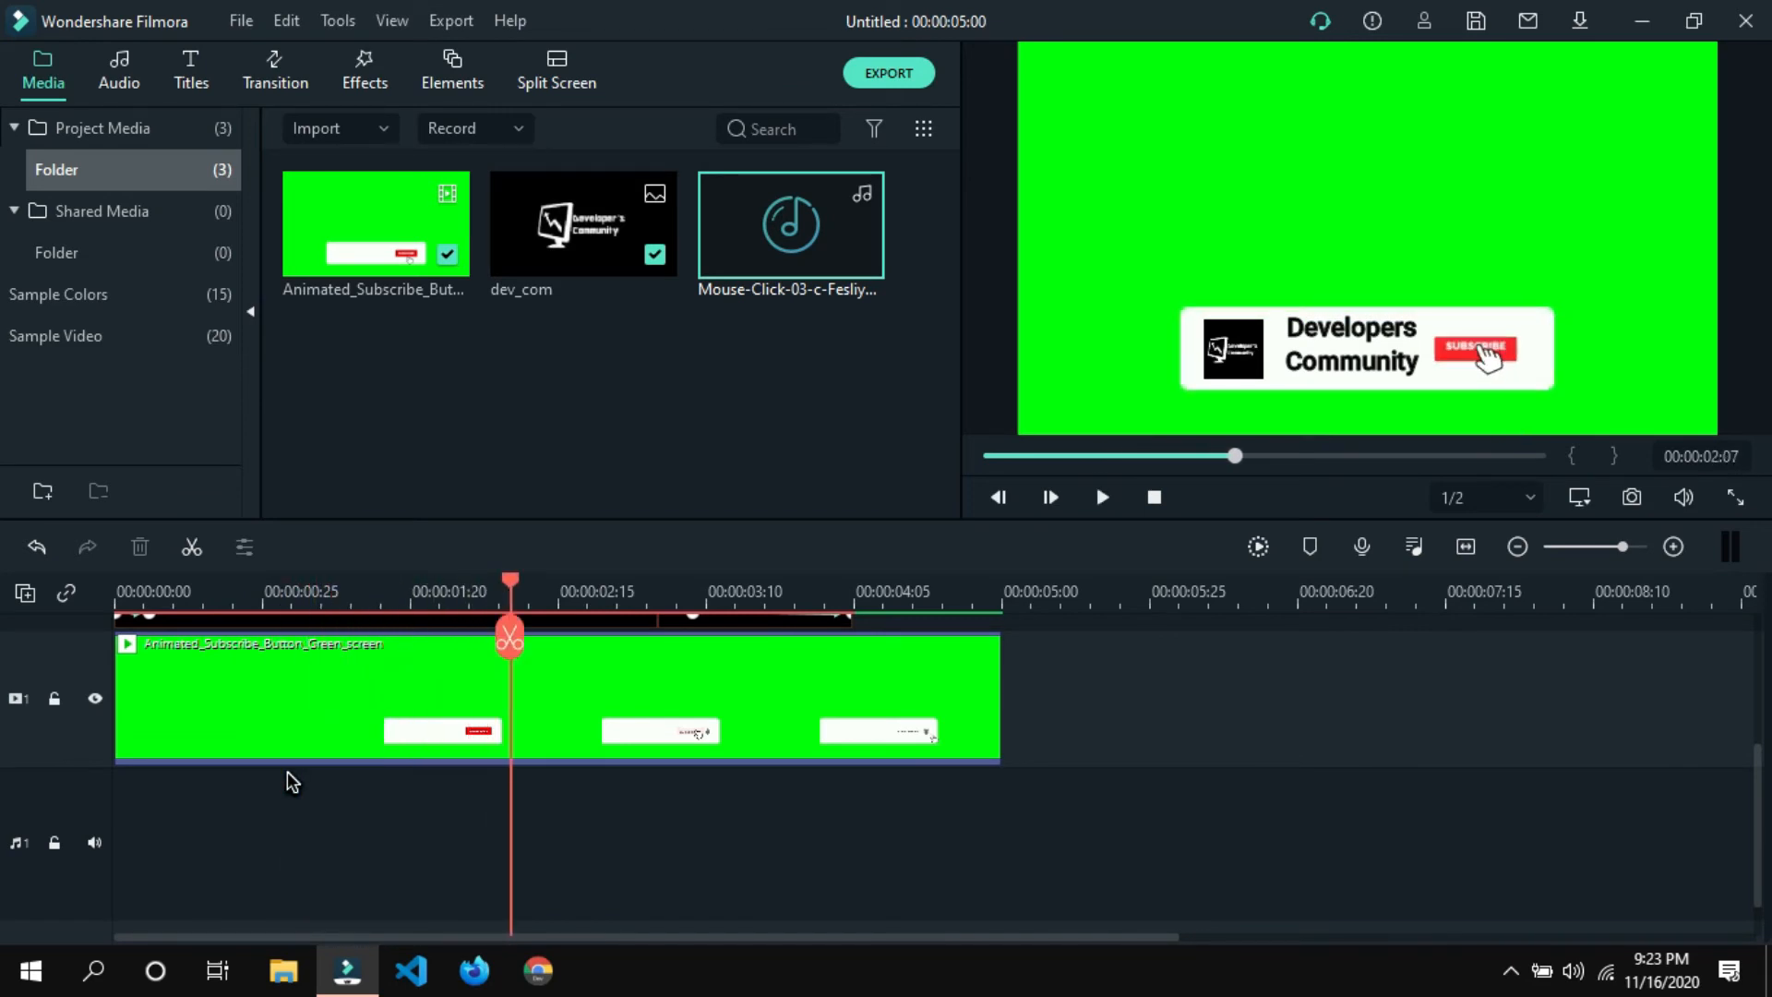
key("Left")
key("Left")
key("Left")
key("Left")
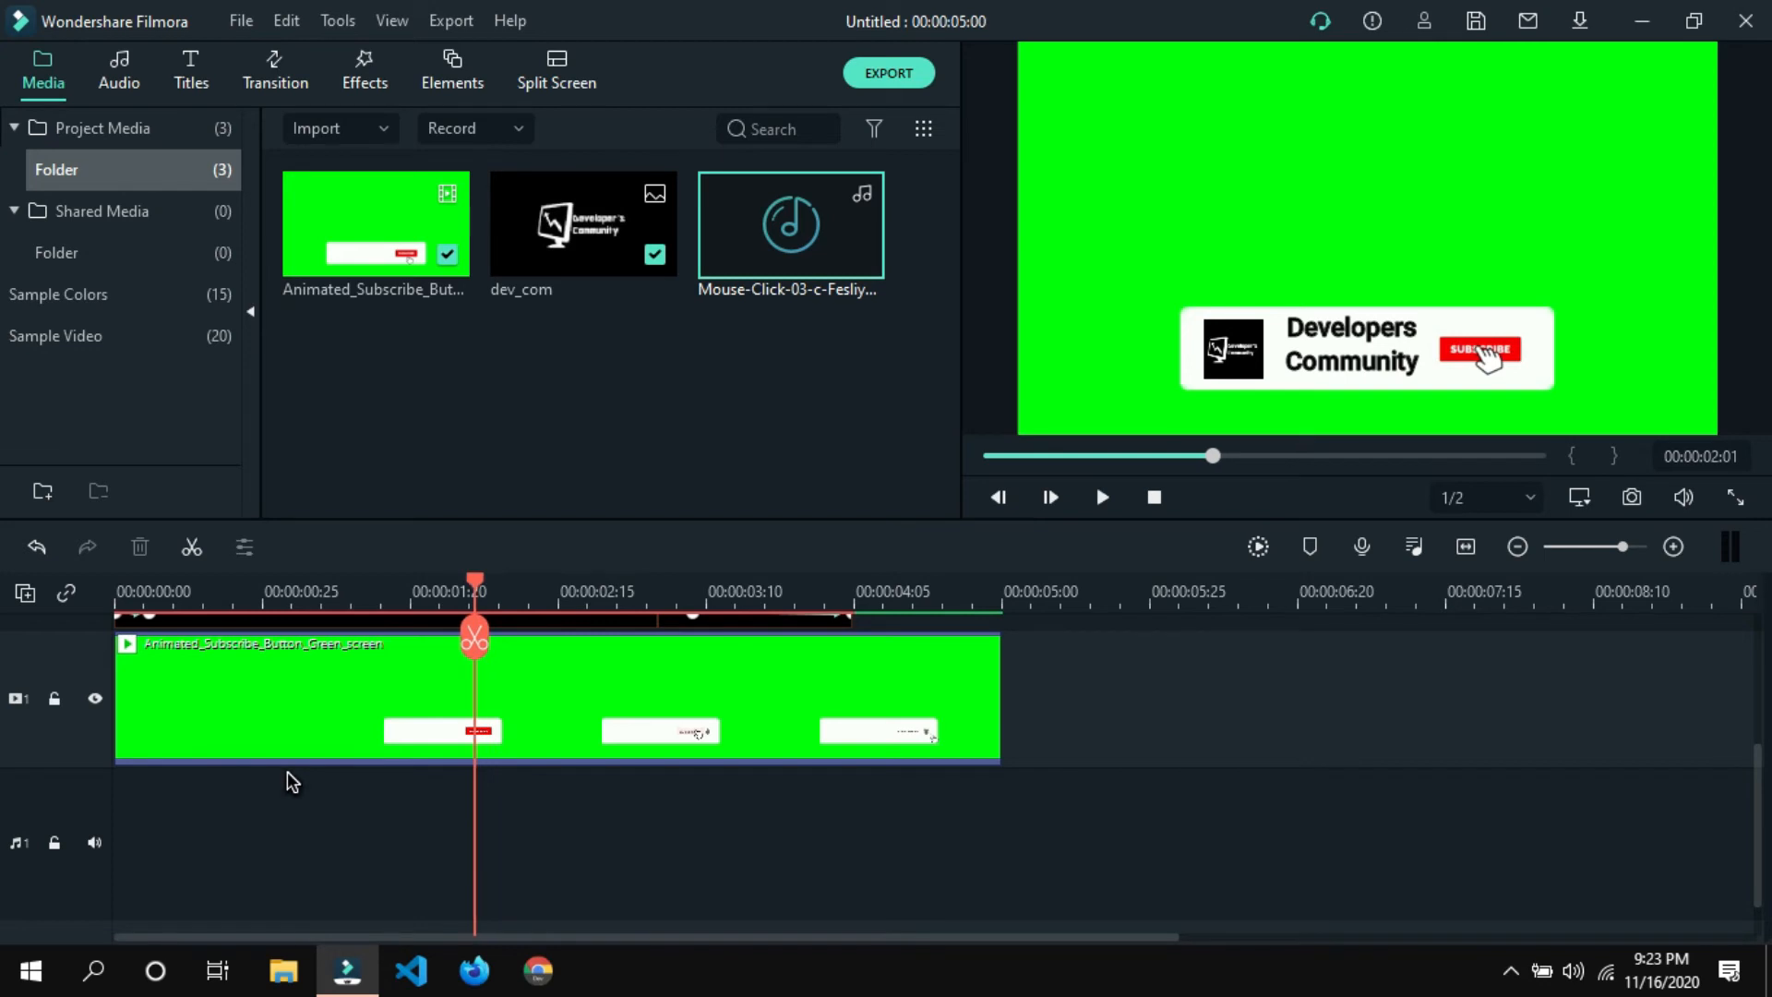
left_click_drag(782, 356, 440, 850)
left_click_drag(578, 860, 480, 868)
Step back to the start of the click sound at 00:00:01:24 and play from there to check its timing against the button click.
key("Left")
key("Left")
key("Left")
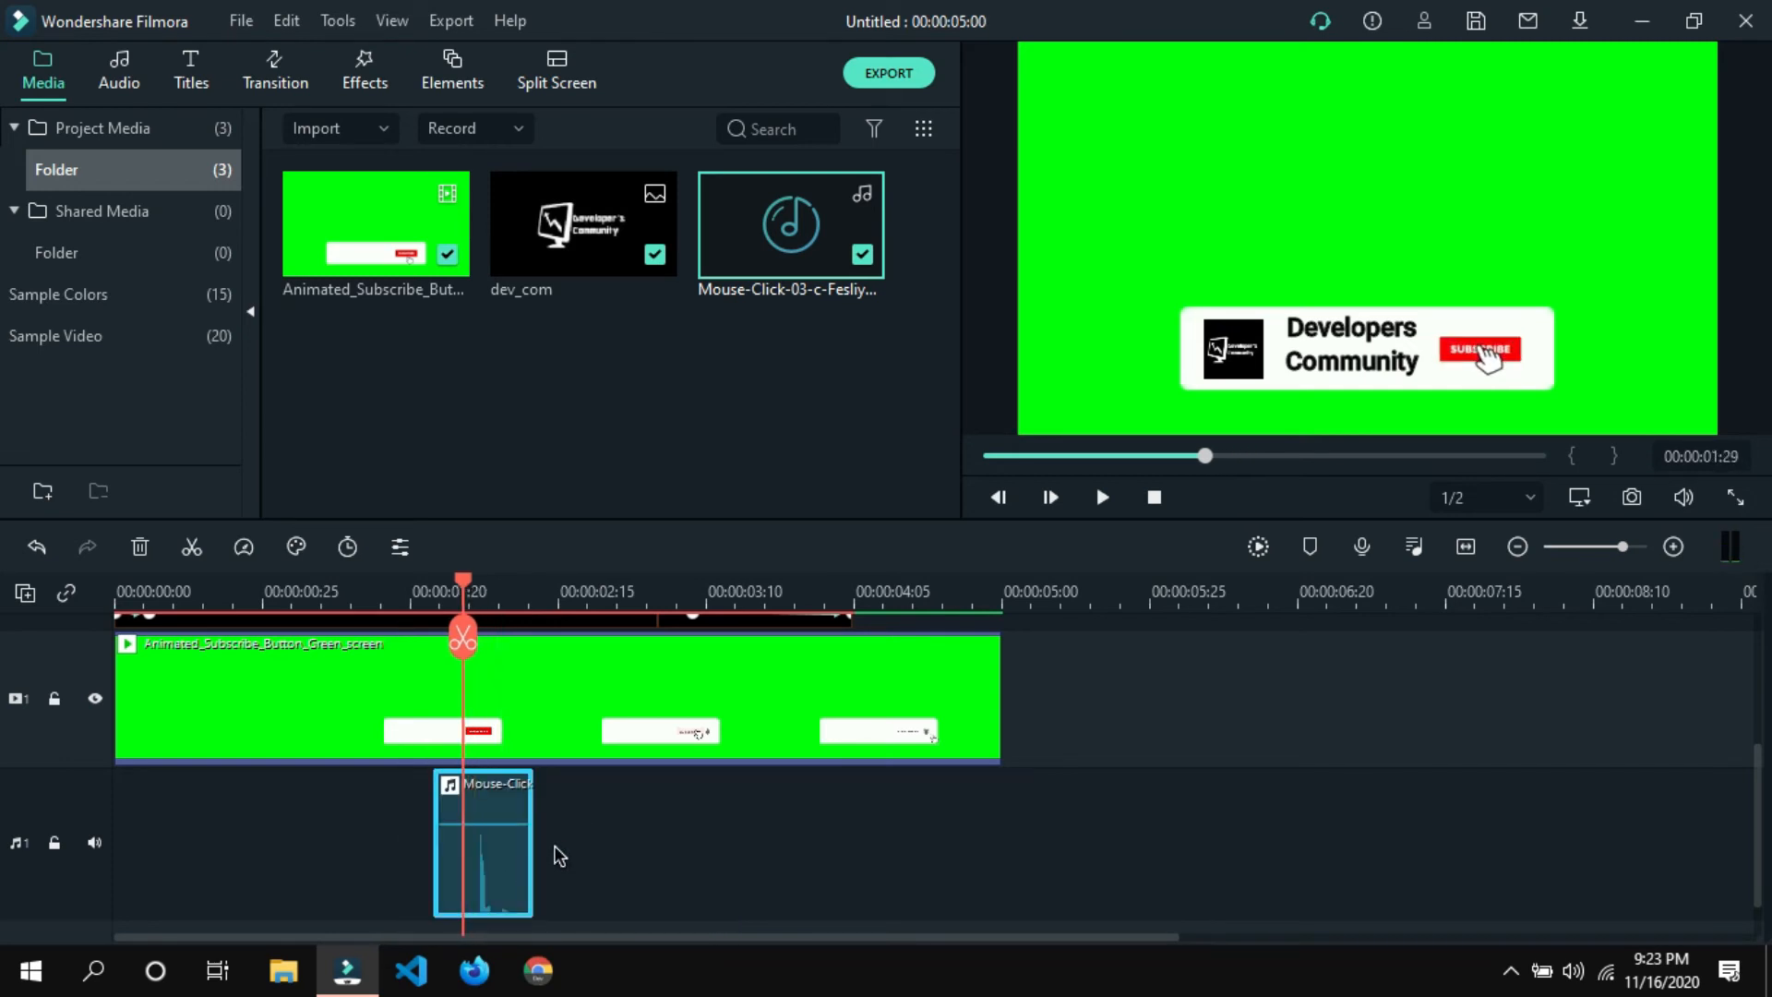
key("Right")
key("Right")
key("Left")
key("Left")
key("Left")
key("Left")
key("Left")
key("Left")
key("Left")
key("Left")
key("Left")
key("Left")
key("Left")
key("Left")
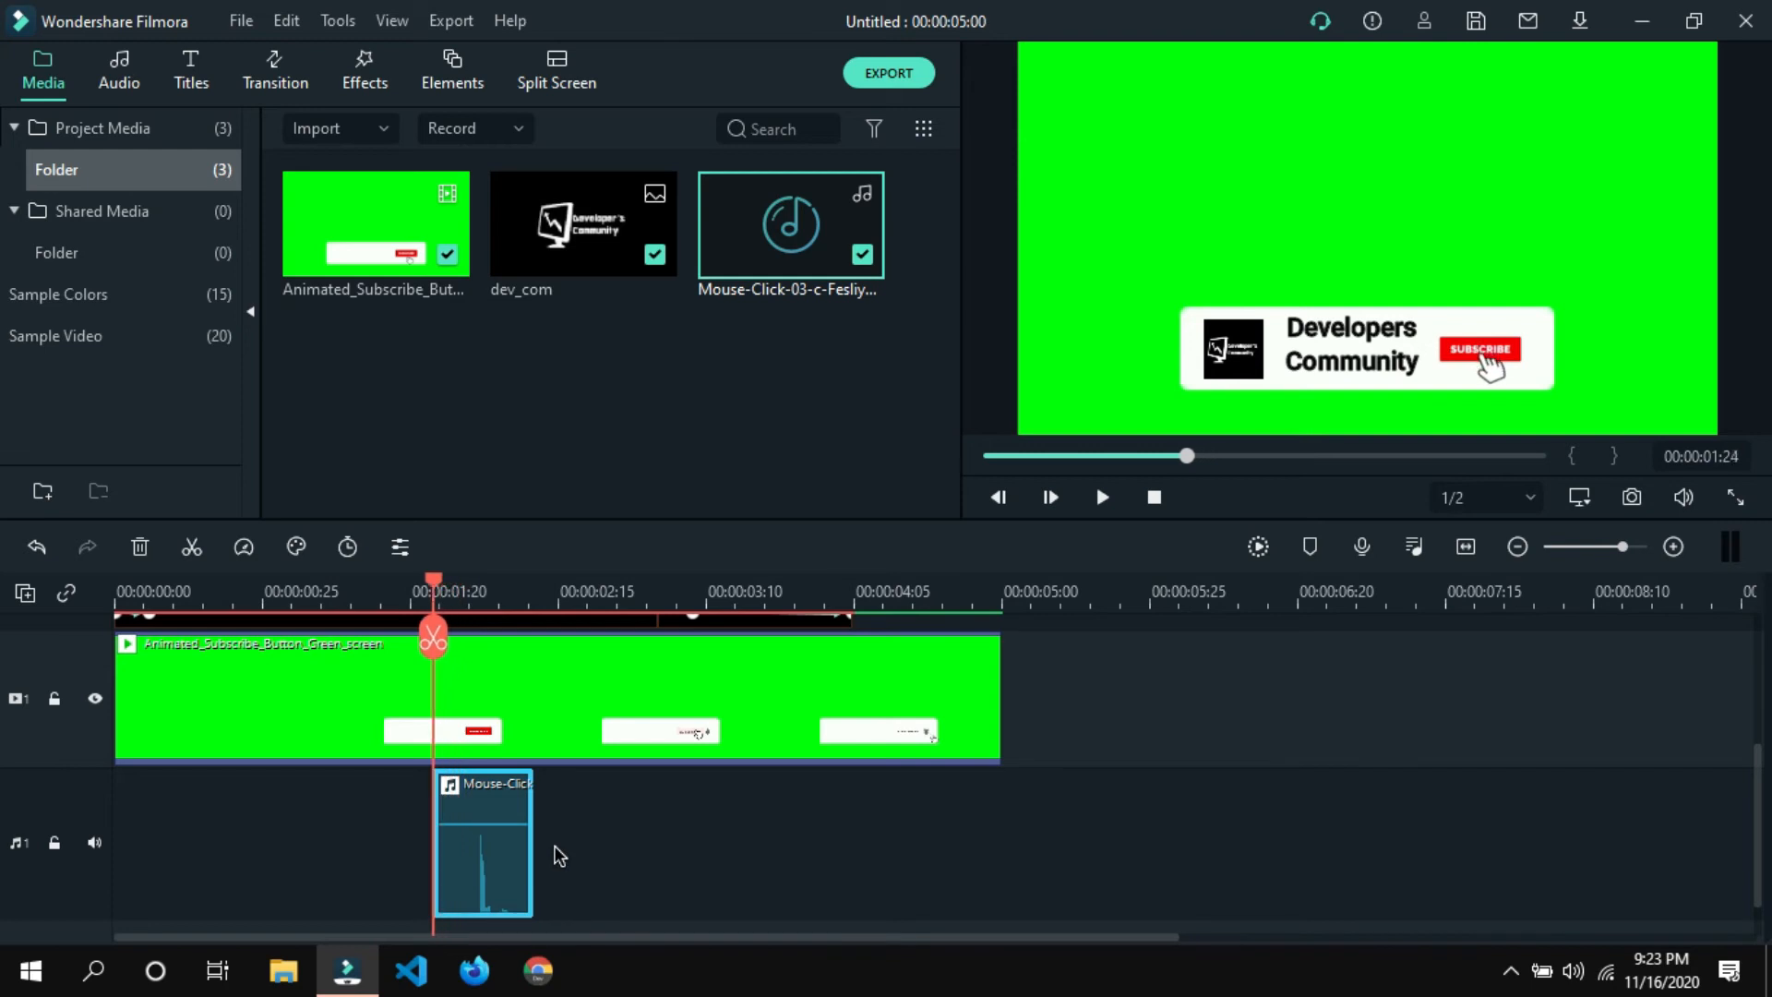
key("space")
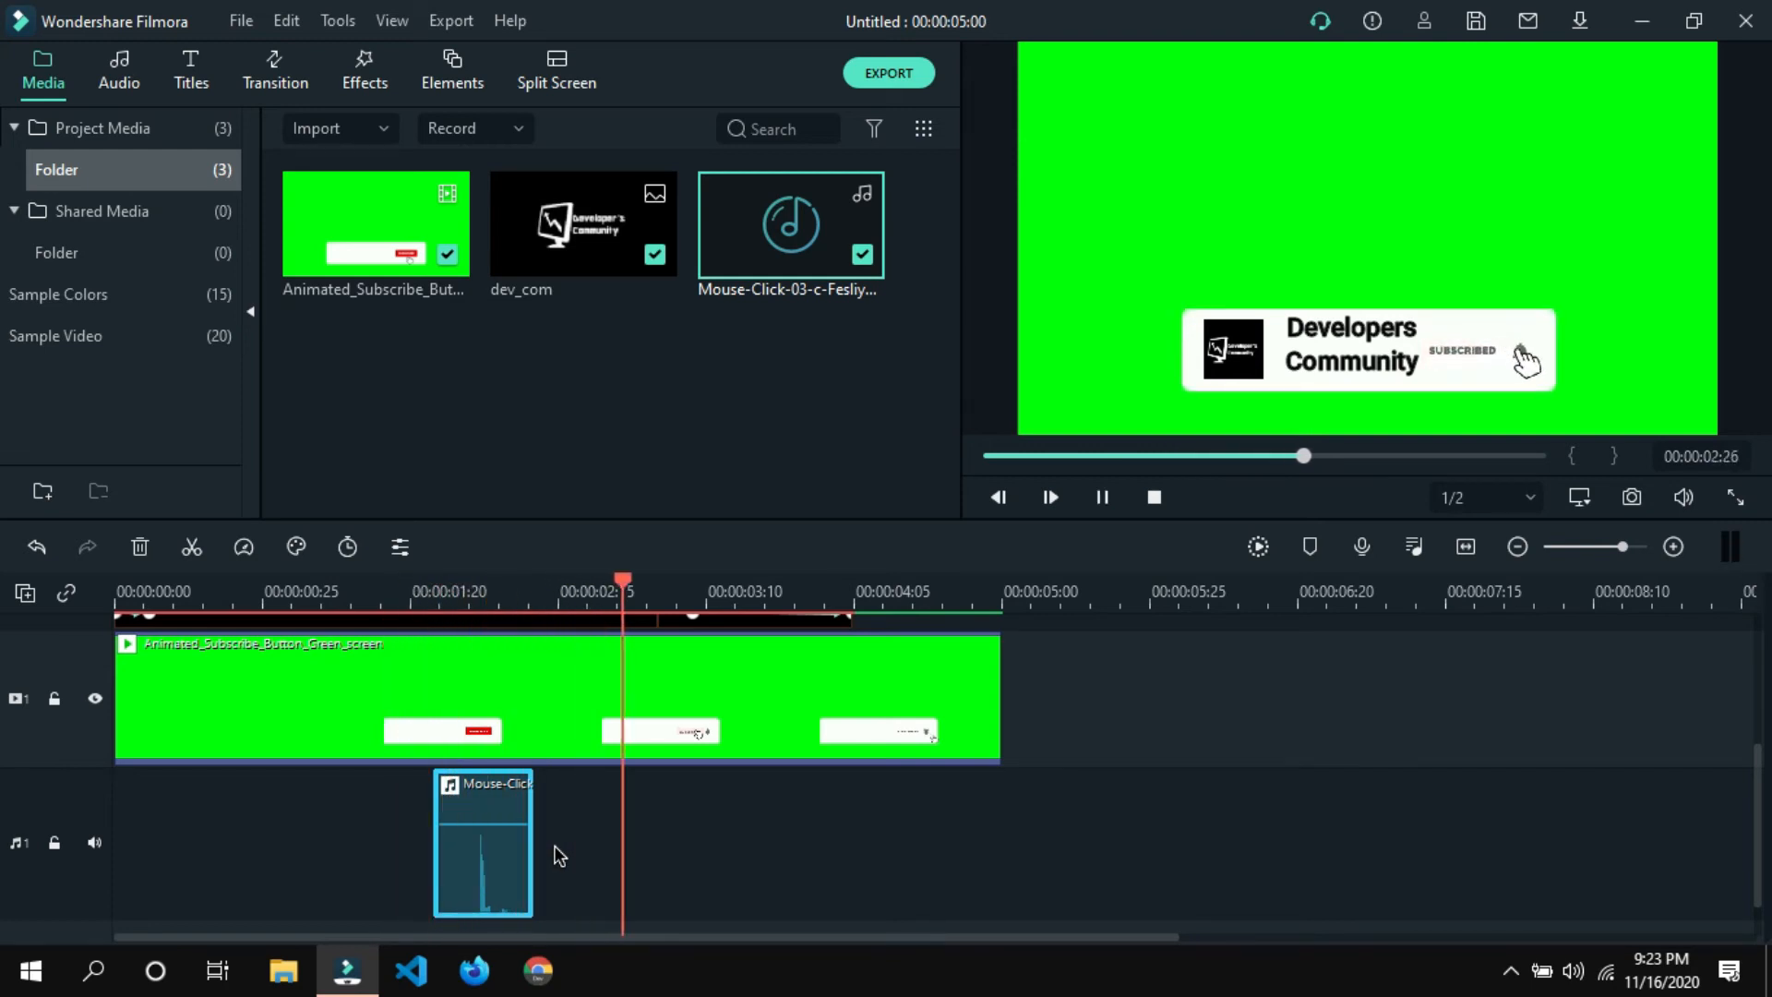
Stop playback at 00:00:03:15, where the hand is on the bell, and paste a copy of the click sound there on audio track 1.
key("space")
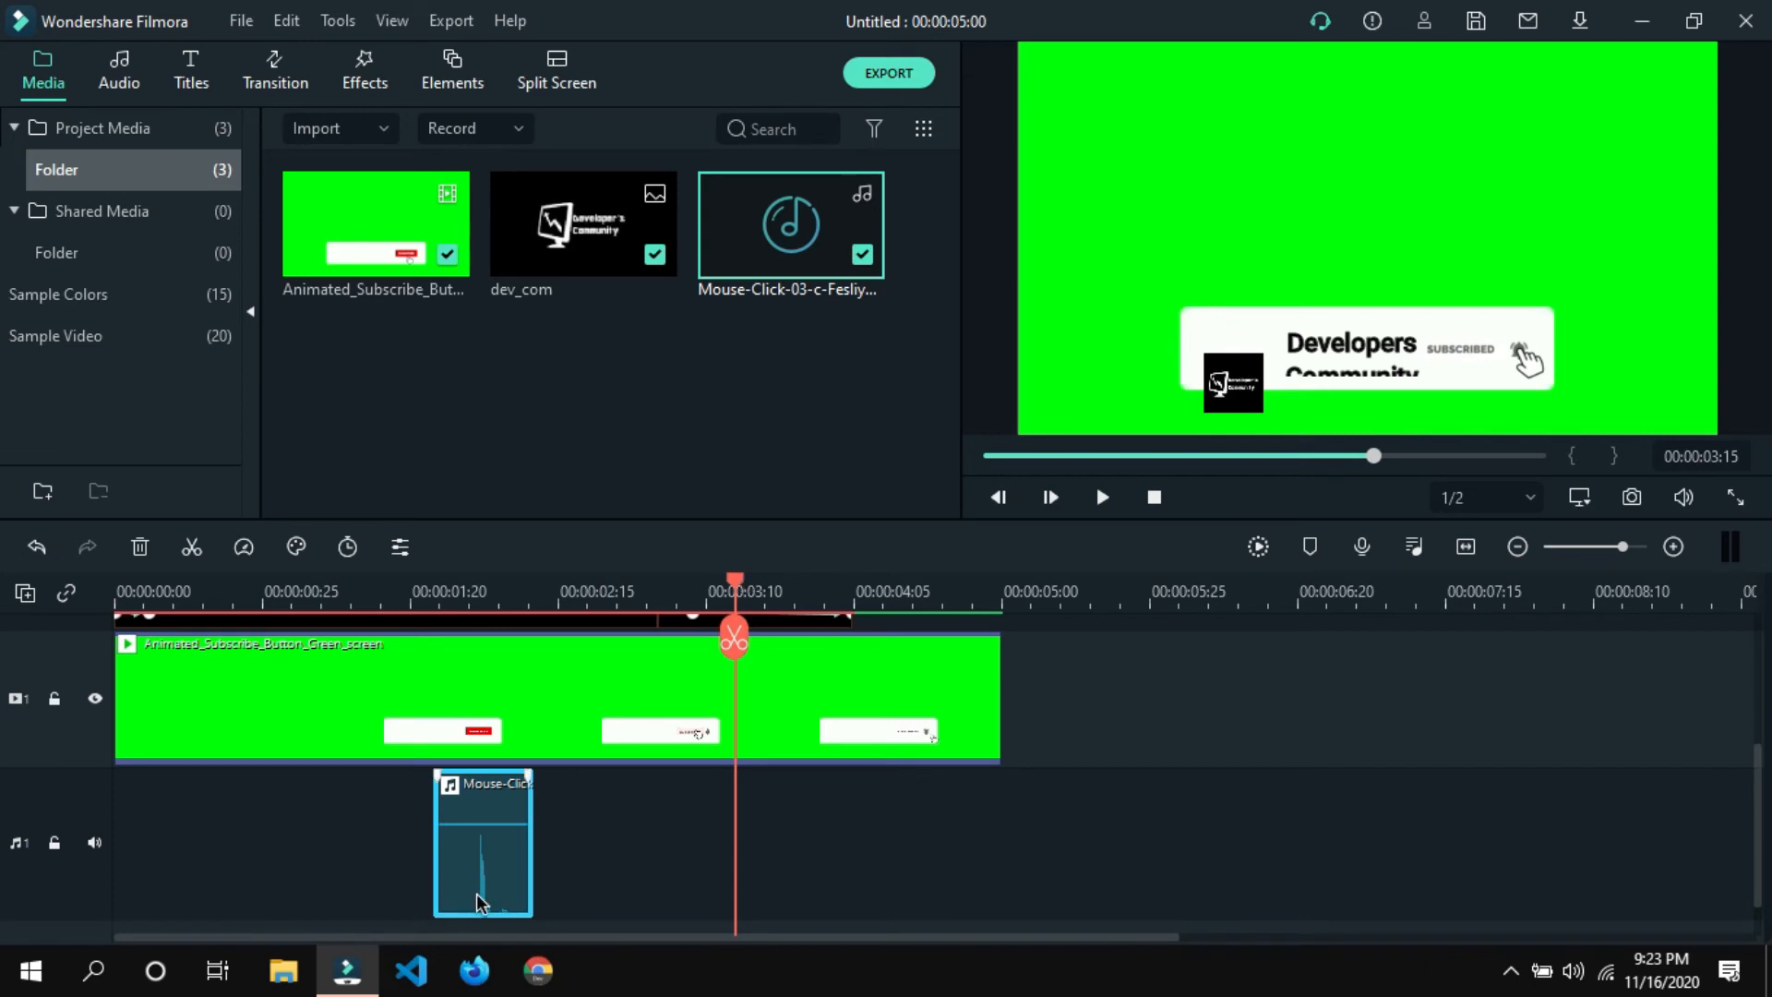
left_click(38, 879)
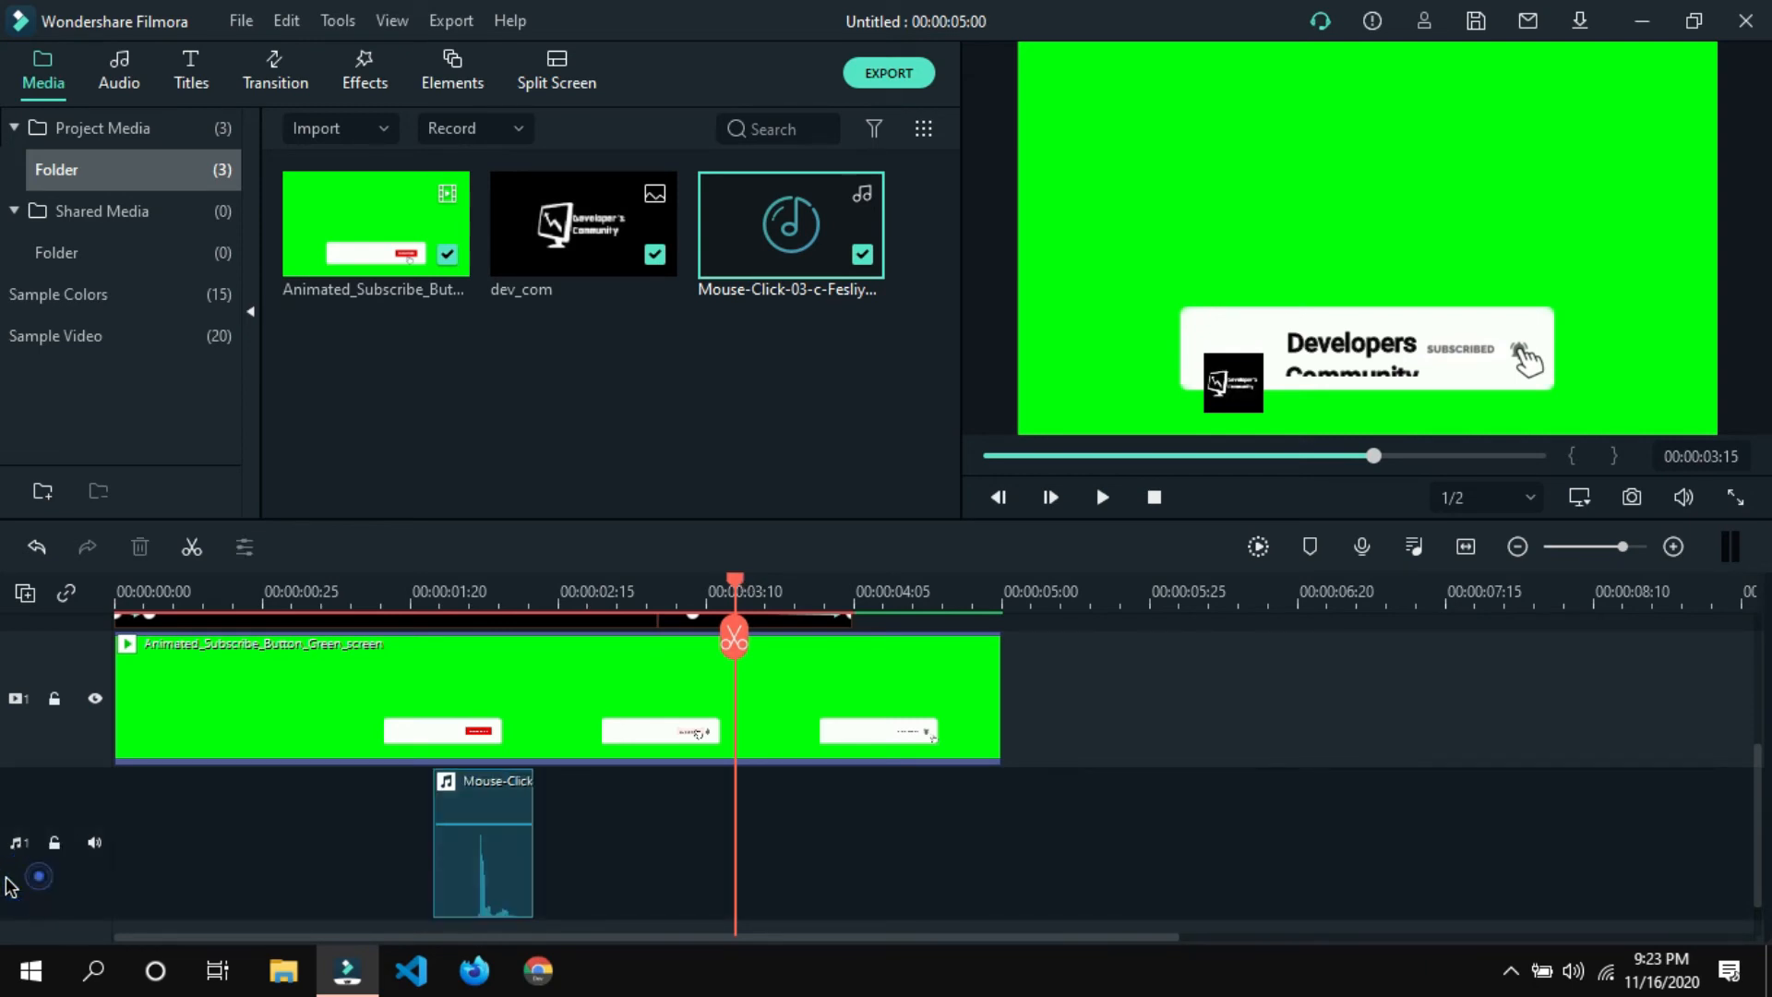
key("ctrl+v")
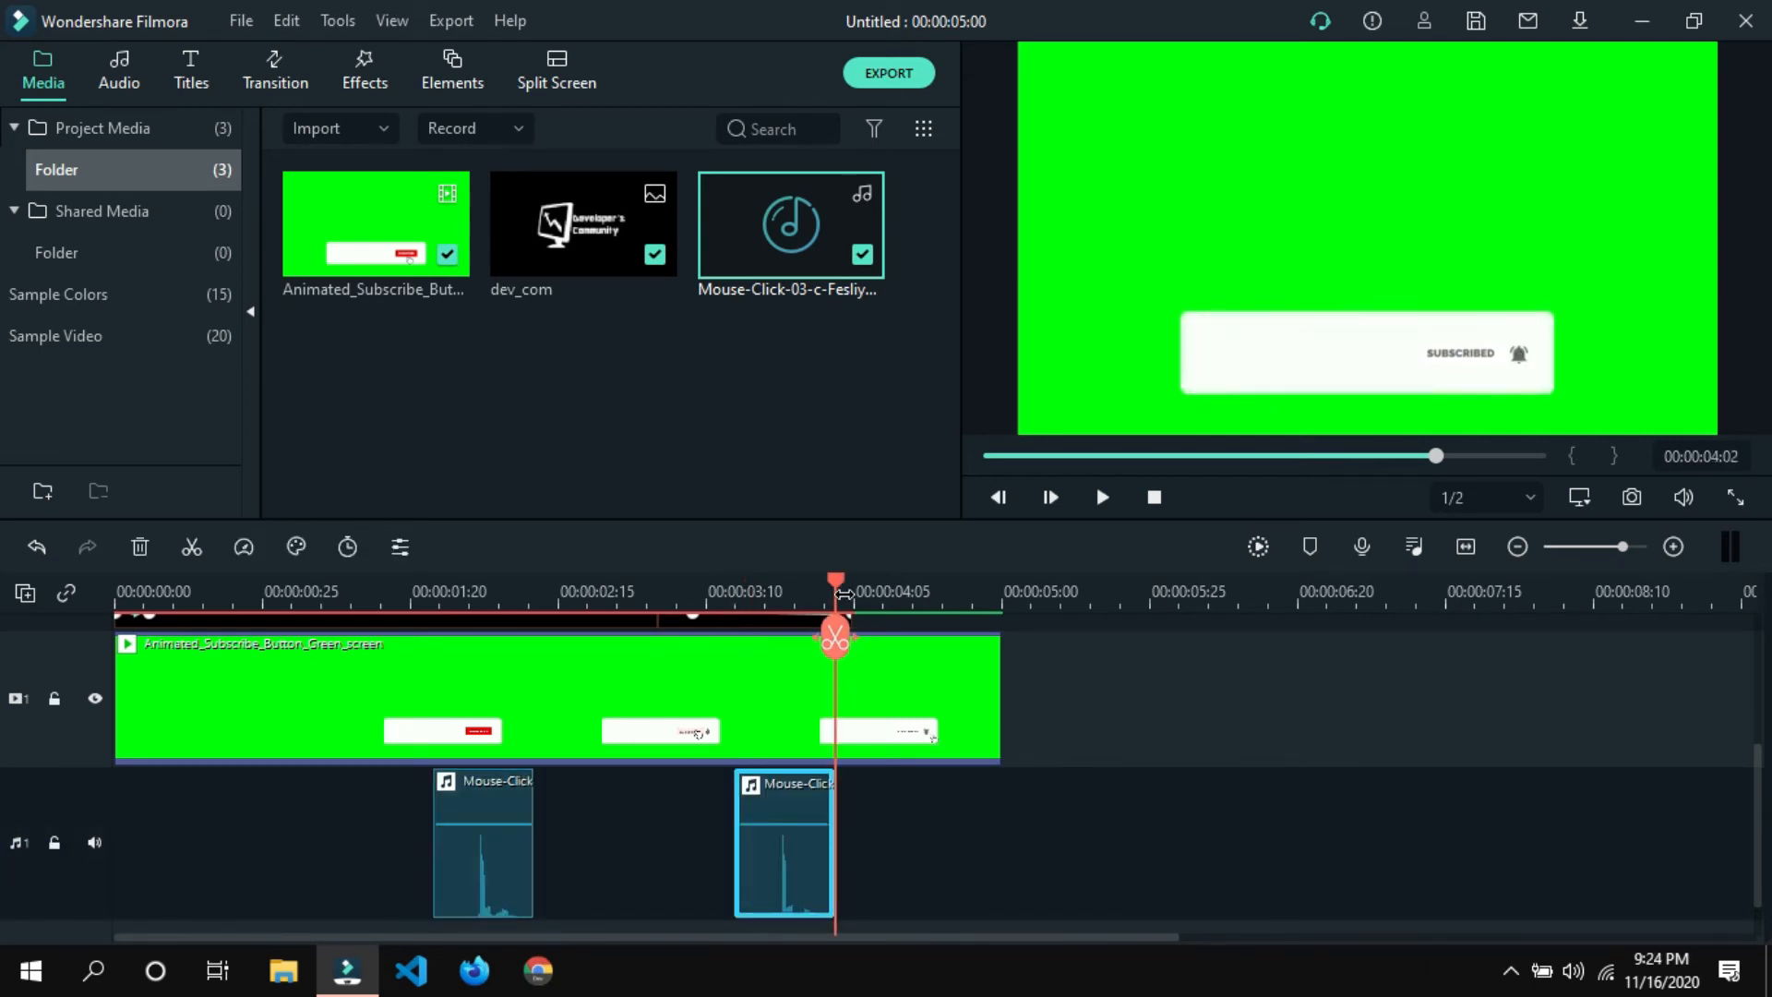
Find the frame where the hand clicks the bell, 00:00:03:06, and move the second click sound on audio track 1 to match it.
left_click(490, 601)
key("space")
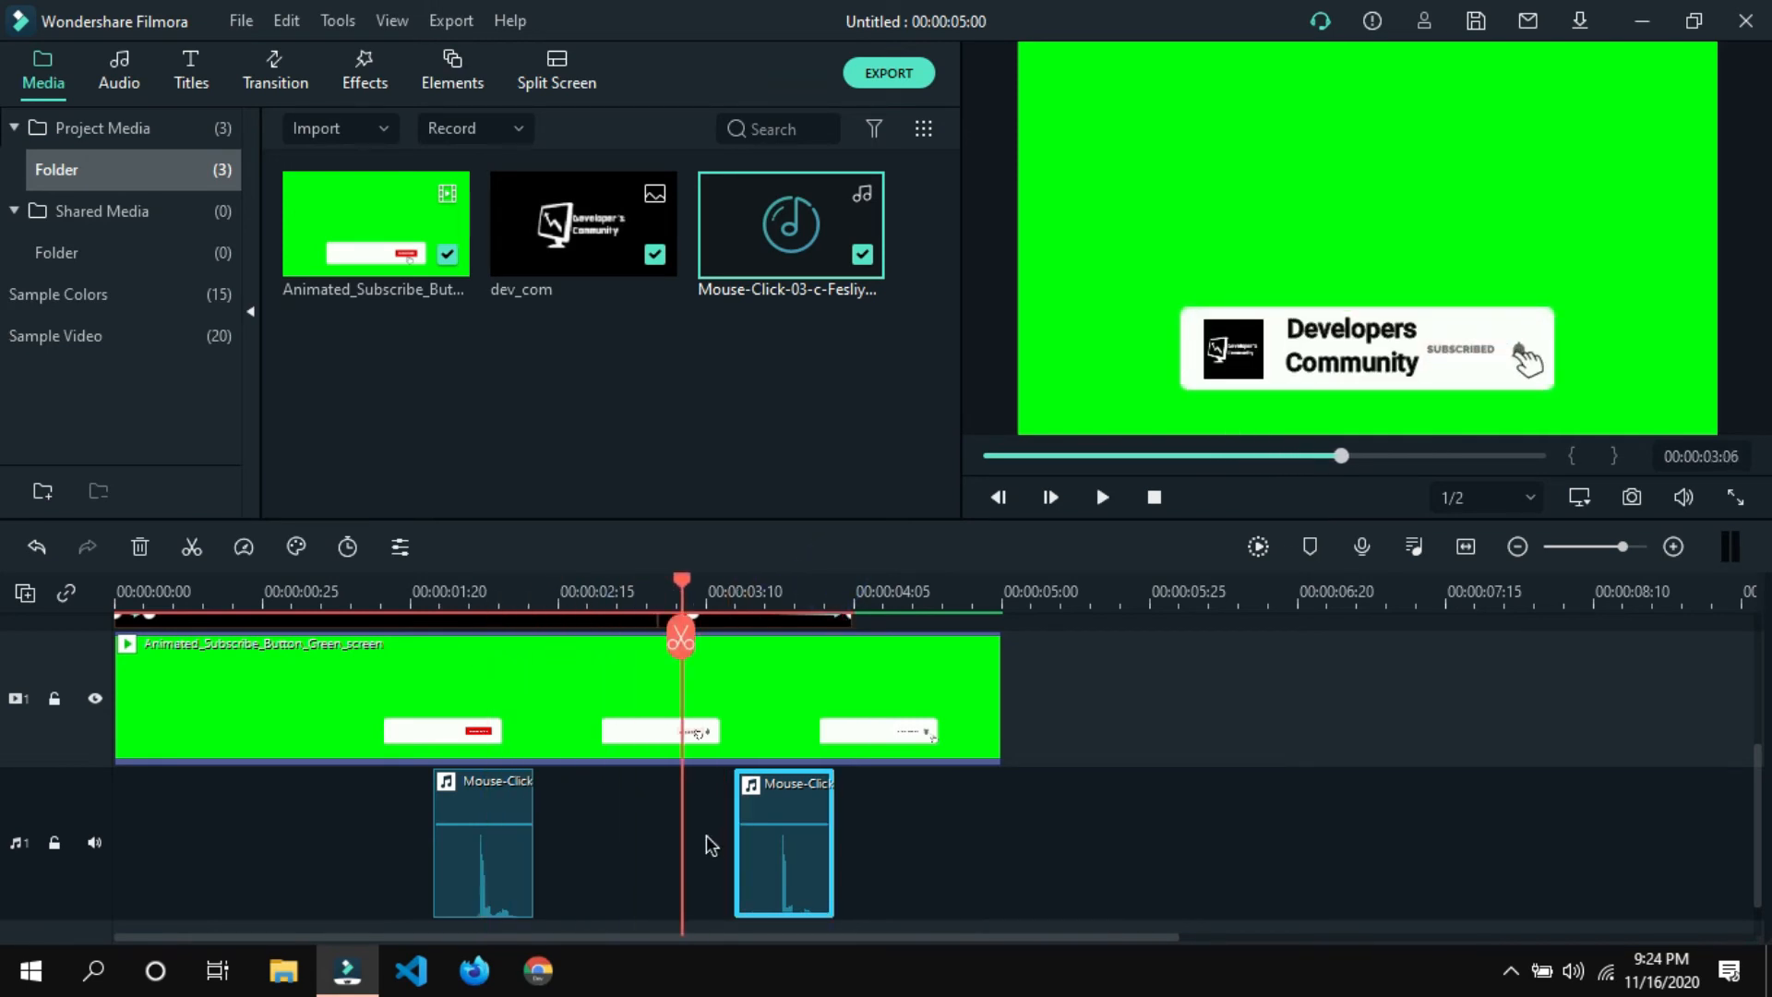
left_click_drag(805, 876, 706, 879)
Play the video to check both click sounds against the hand's clicks, replaying it from the start.
left_click_drag(681, 587, 319, 628)
key("space")
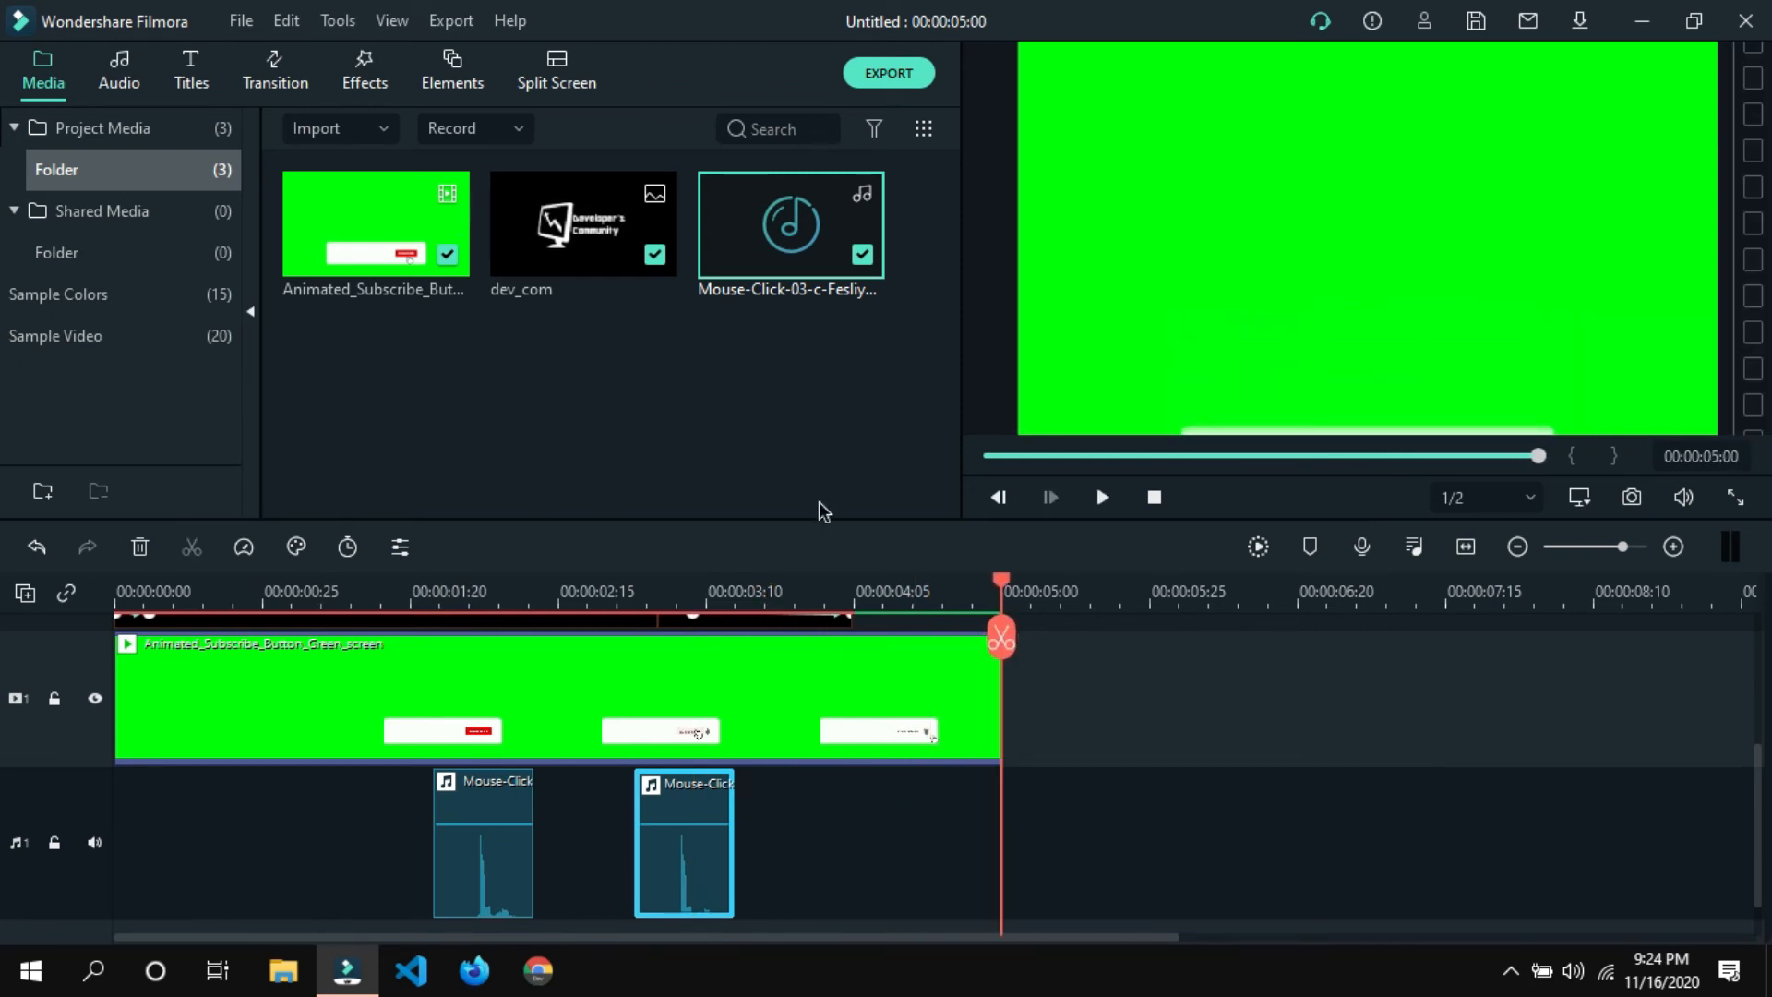
left_click(985, 455)
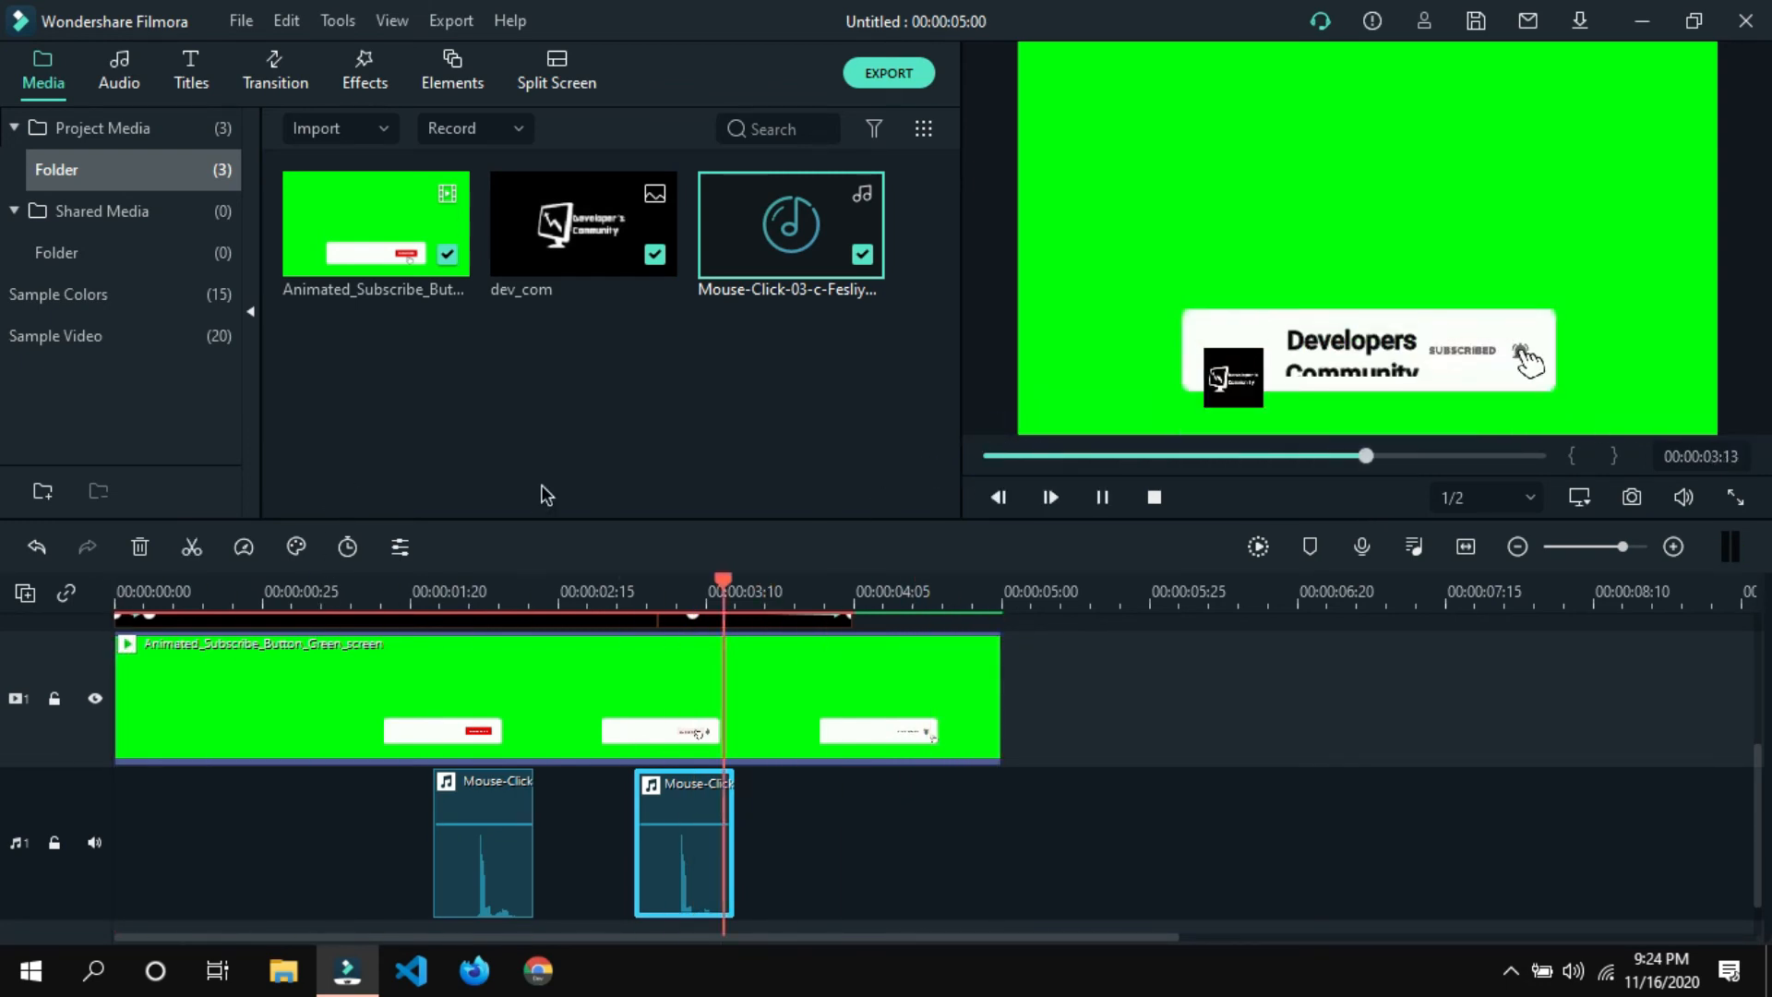
Edit the title text so that "Developers Community" sits on a single line.
double_click(1329, 369)
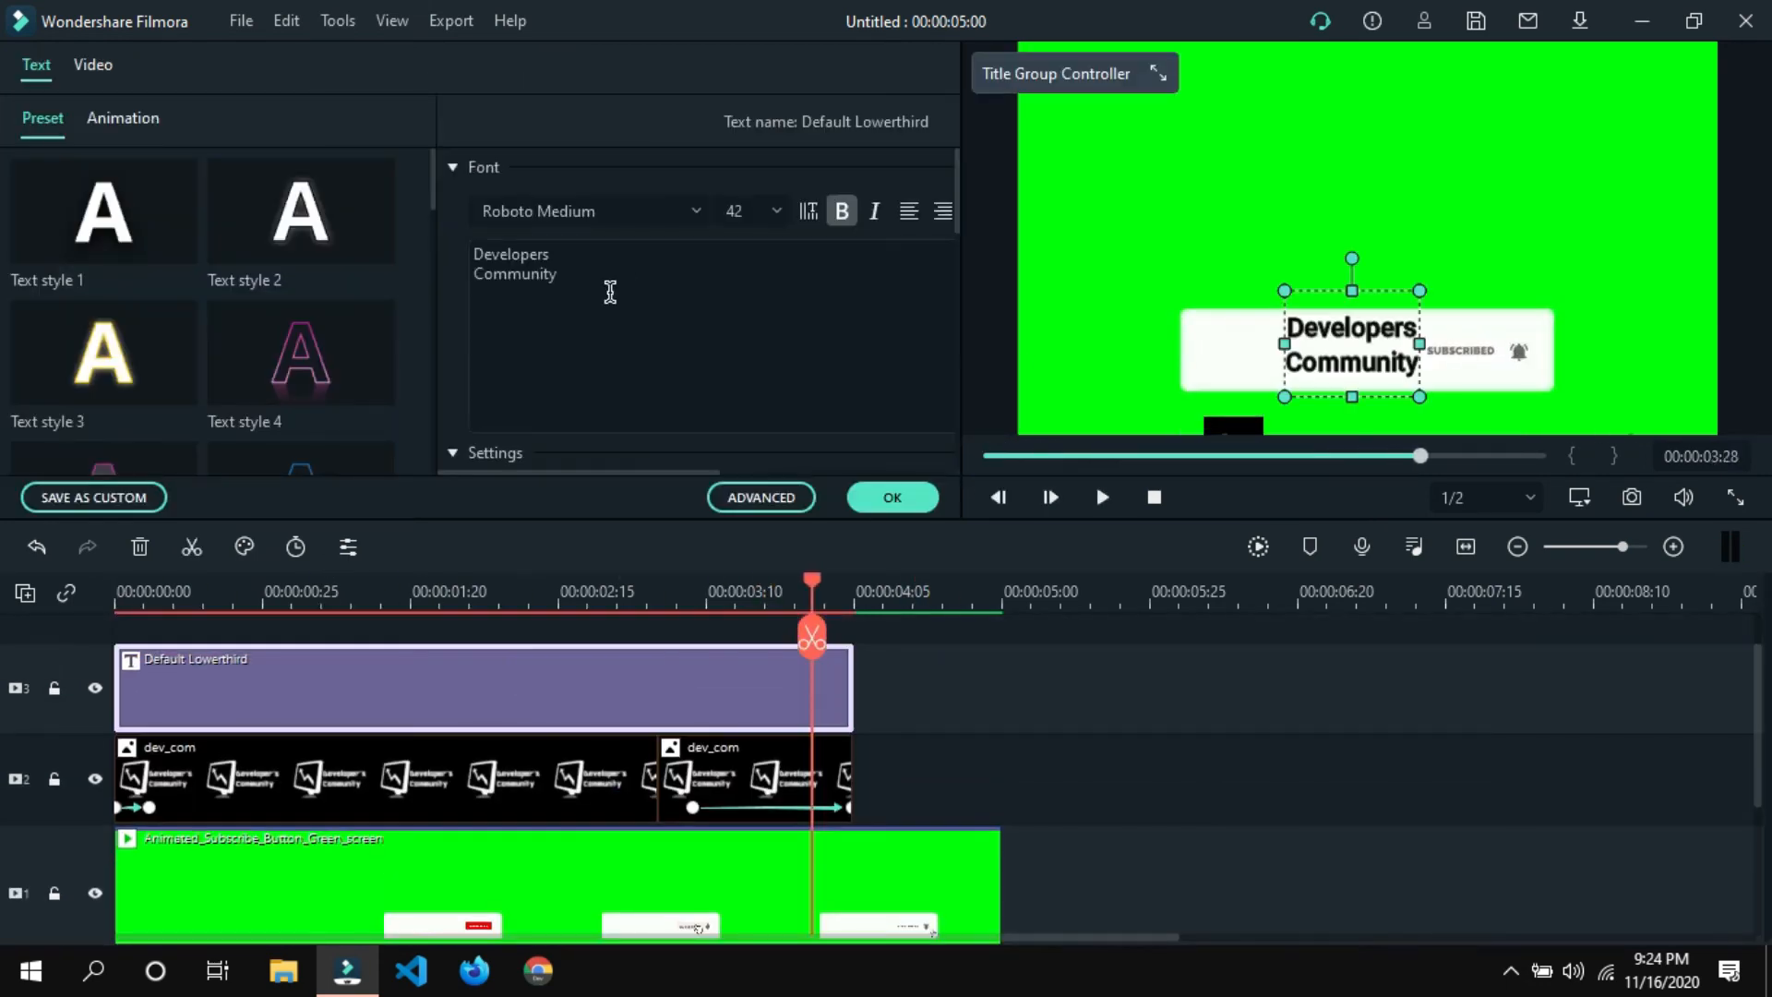
left_click(538, 275)
key("Home")
key("BackSpace")
left_click(909, 491)
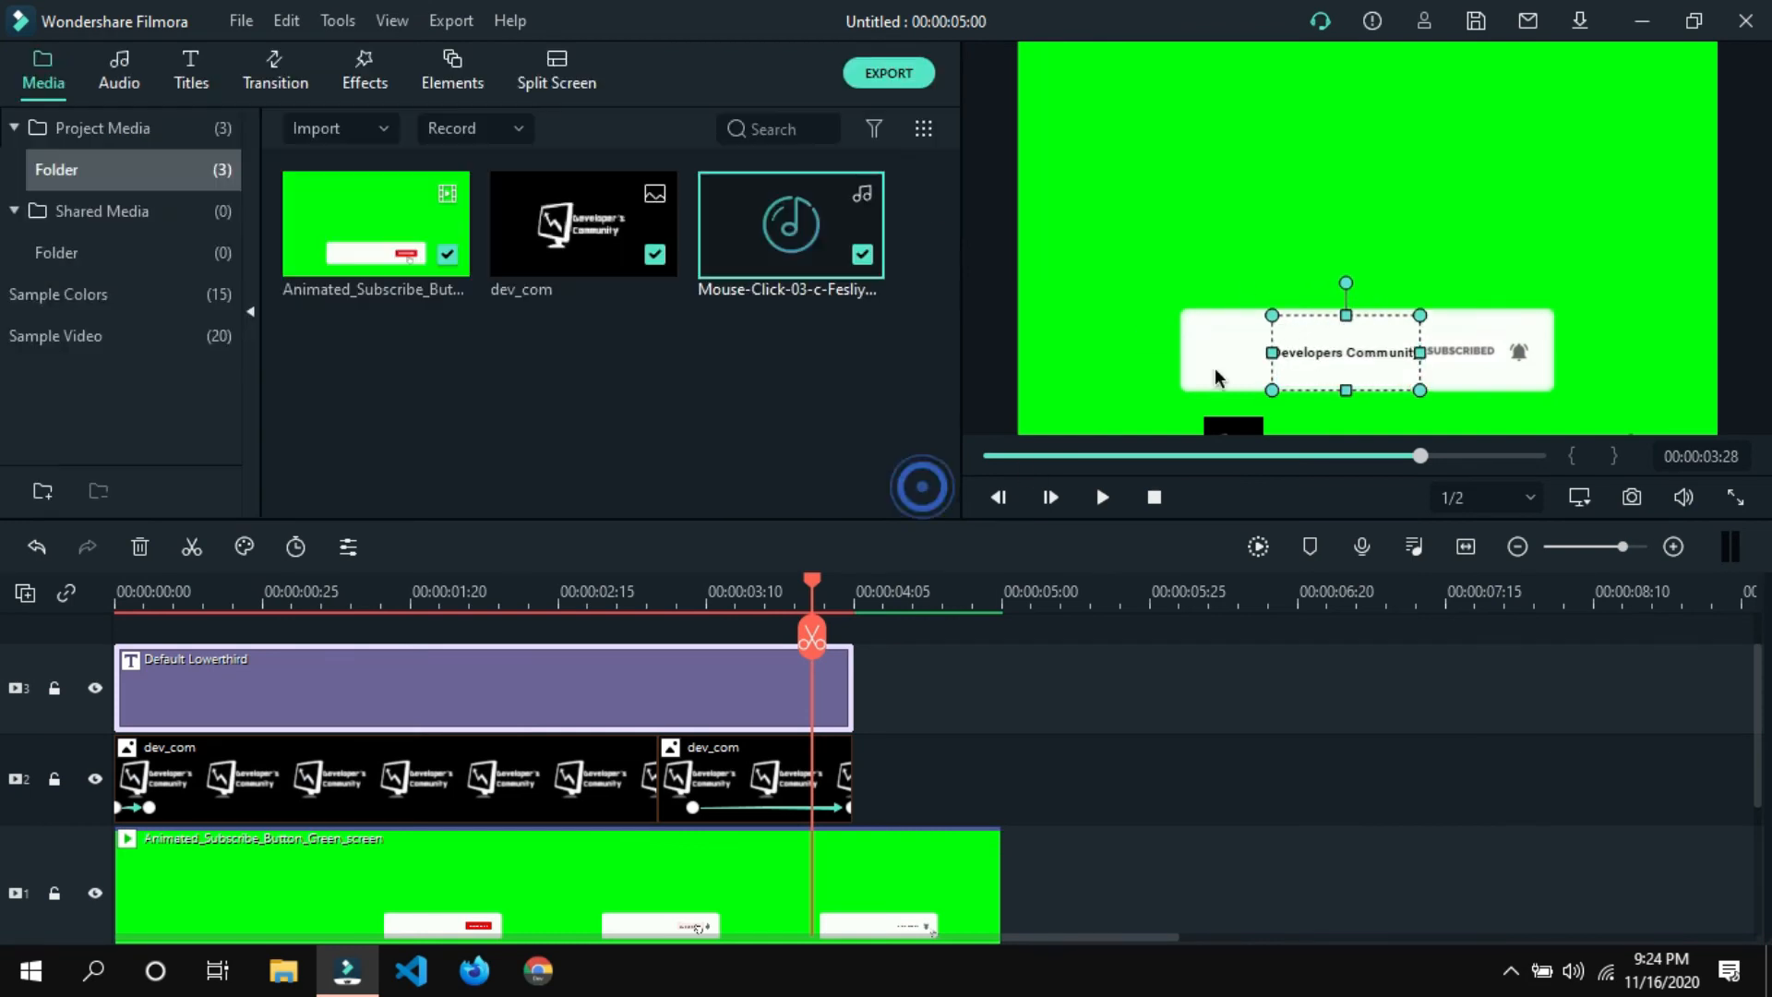
Enlarge the one-line title on the white bar, keeping it clear of the button label.
left_click_drag(1266, 404, 1315, 376)
double_click(1310, 388)
left_click(900, 493)
In the title's advanced text settings, enable a dark text border of size 1 with reduced opacity and apply it.
double_click(1316, 375)
left_click(759, 491)
scroll(190, 661, "down", 3)
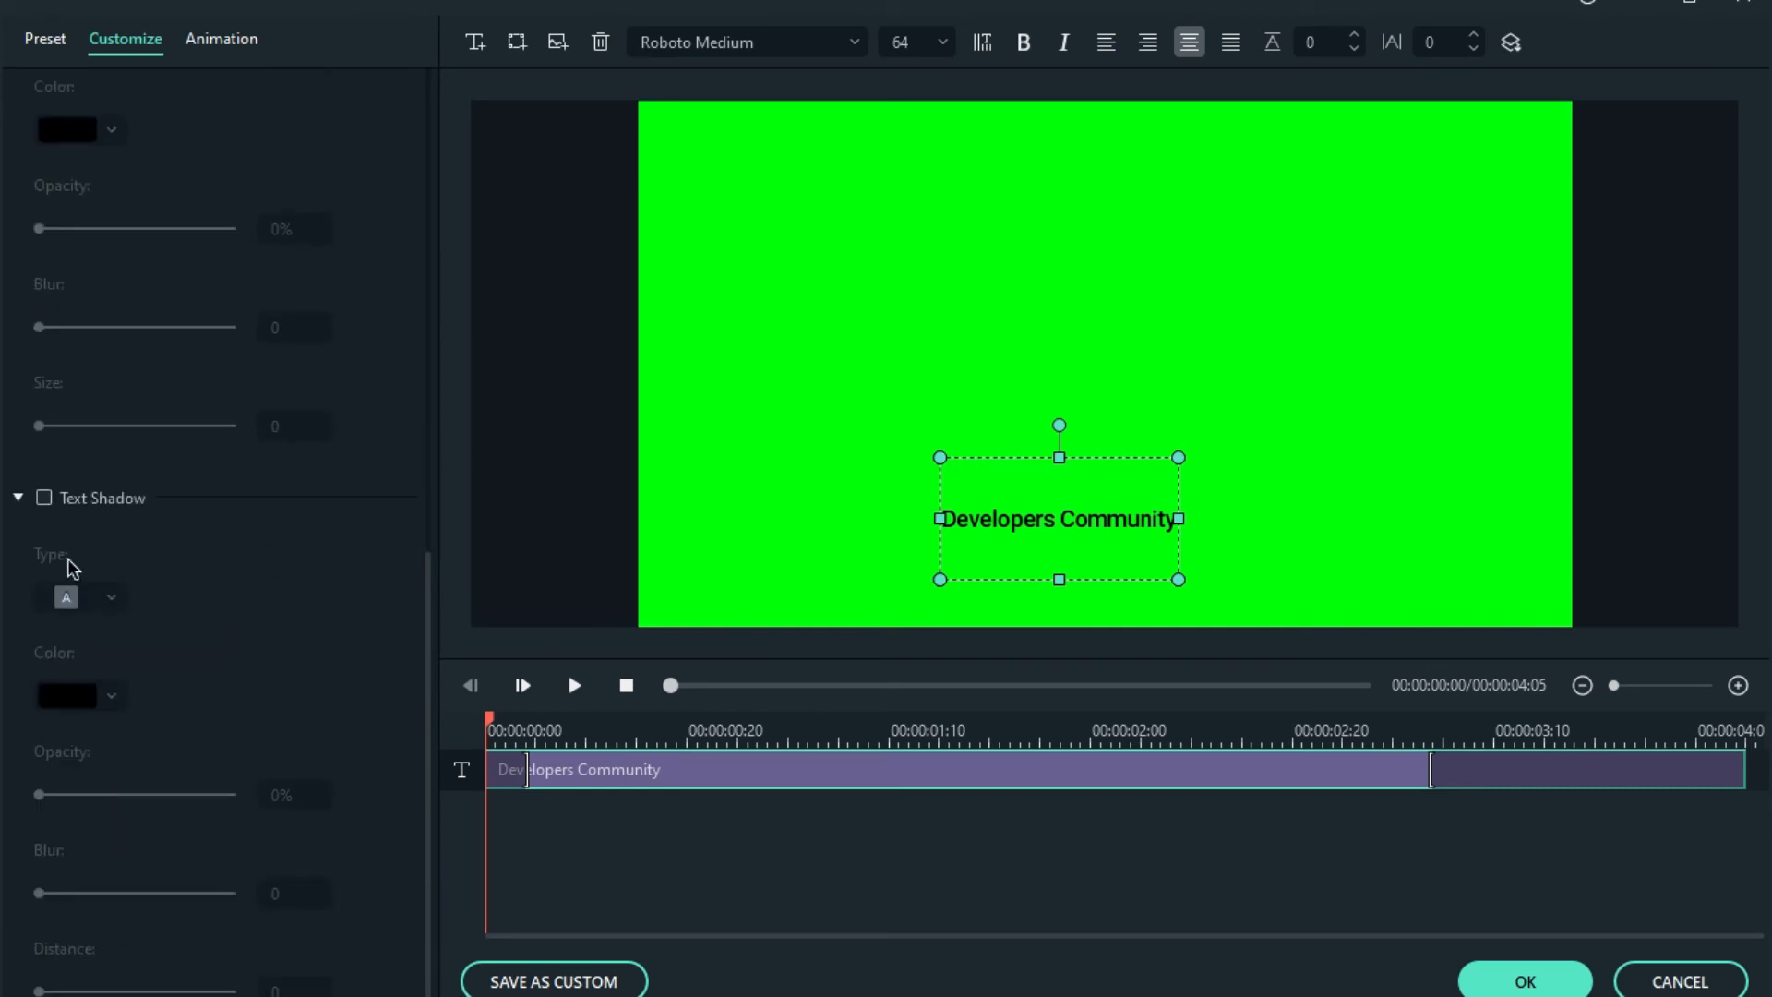
scroll(66, 635, "up", 5)
left_click(66, 635)
left_click(67, 635)
scroll(107, 475, "up", 4)
scroll(147, 704, "down", 7)
scroll(119, 447, "up", 6)
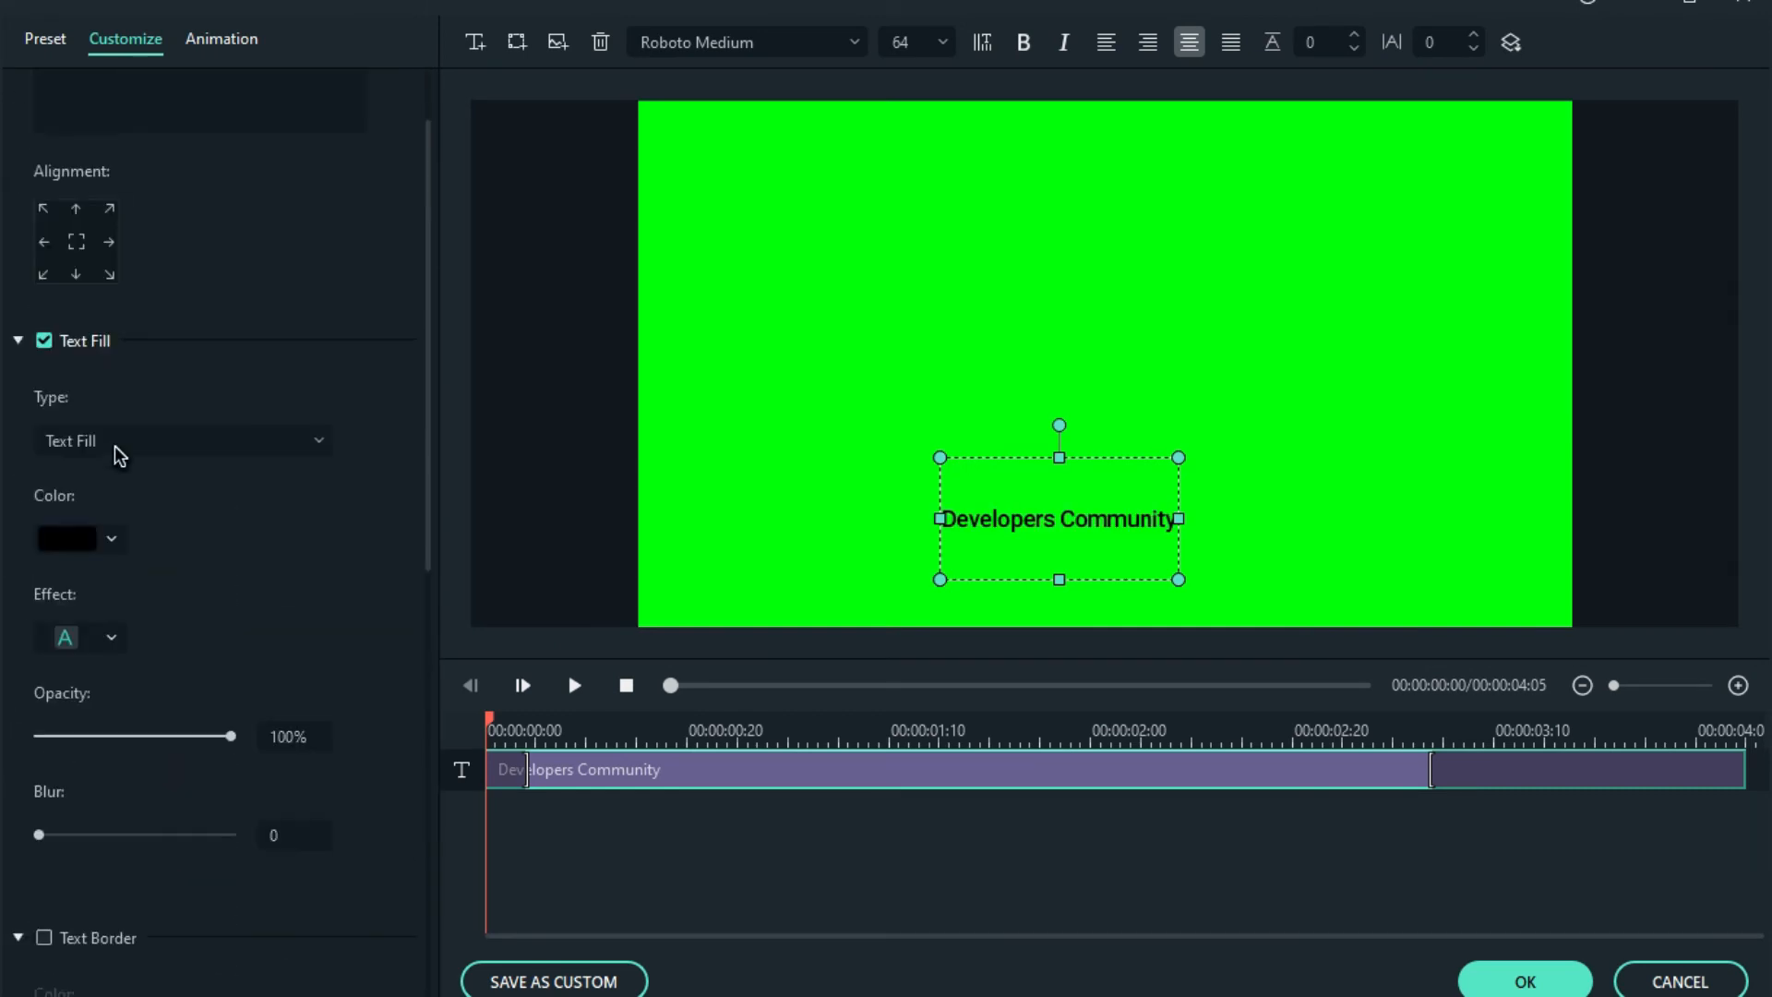
scroll(119, 447, "down", 8)
scroll(166, 387, "up", 1)
left_click(111, 336)
left_click(87, 462)
left_click_drag(68, 632, 40, 632)
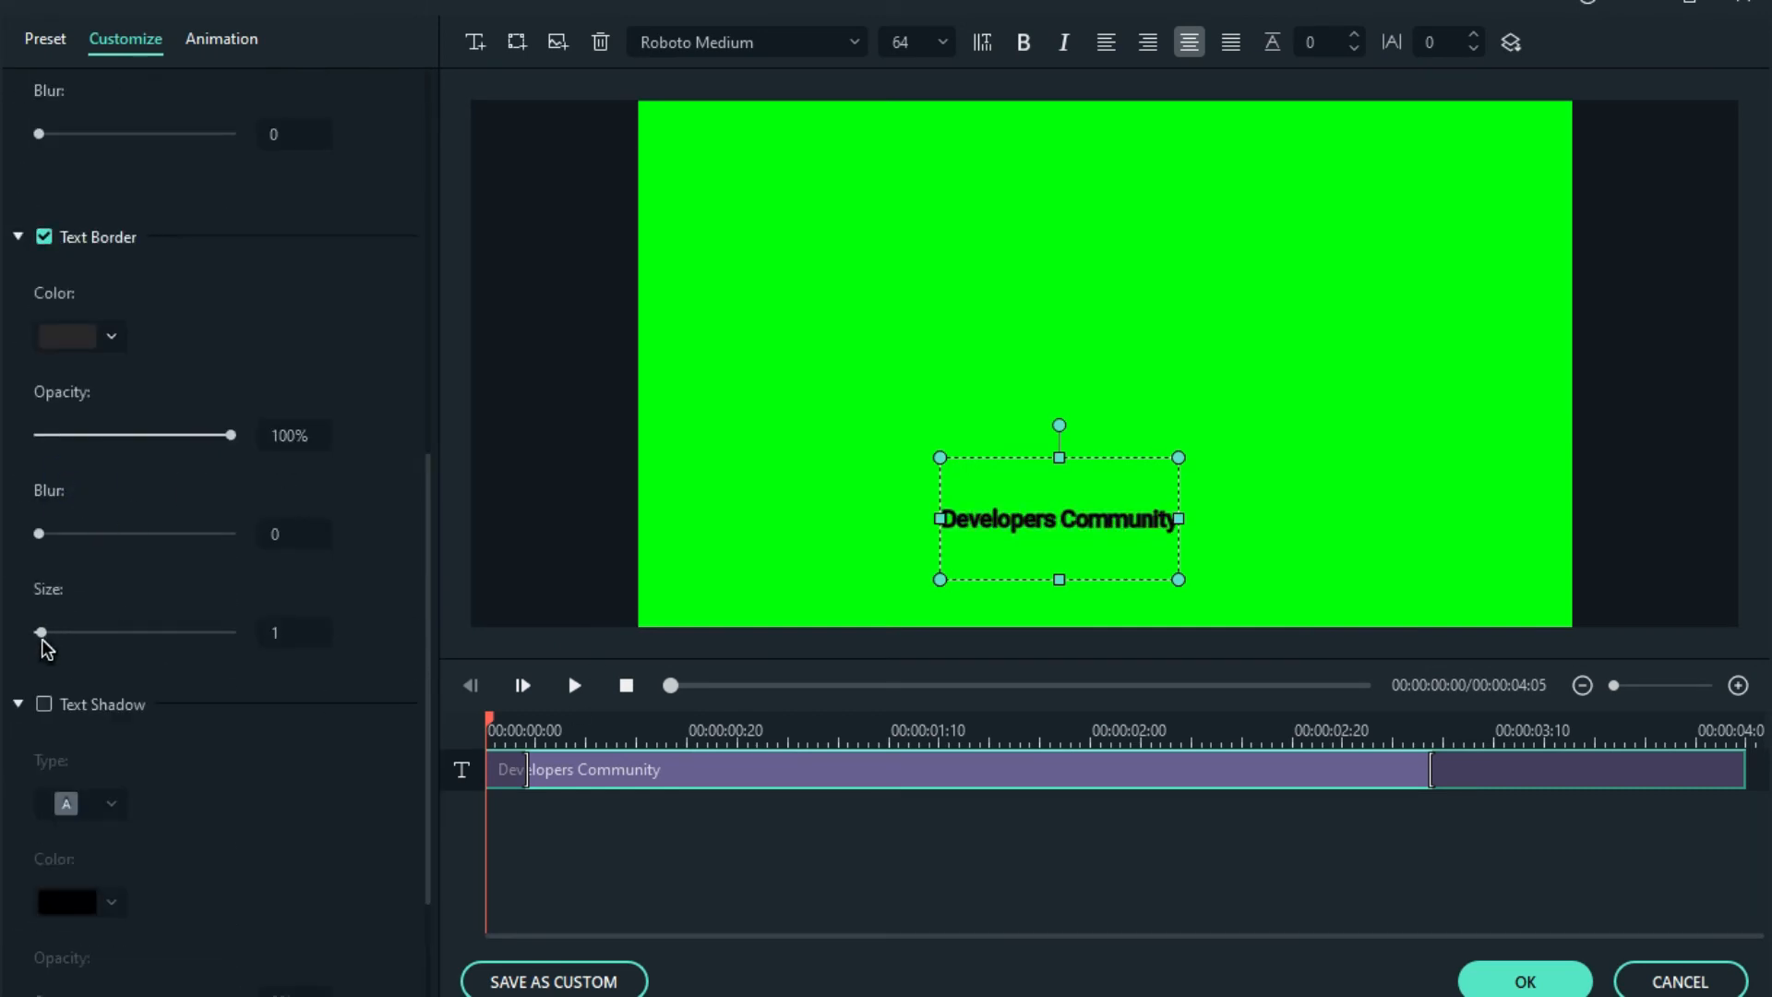
left_click_drag(231, 435, 89, 435)
left_click(1525, 981)
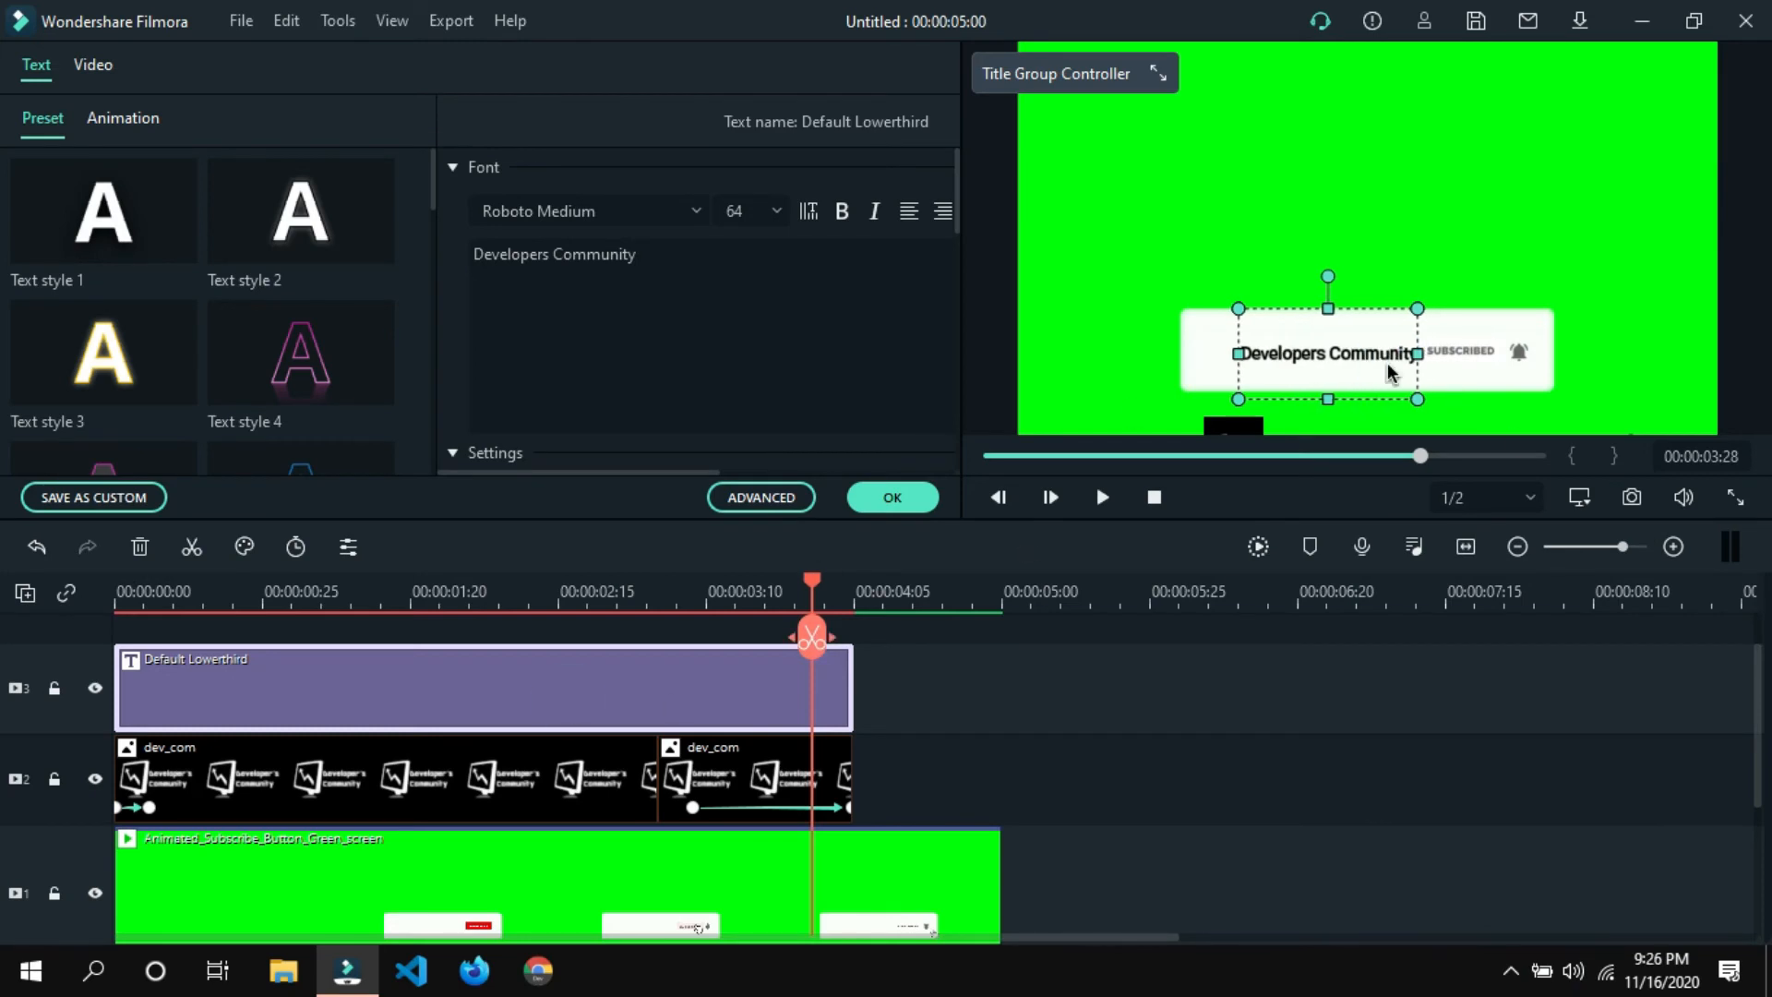
left_click(923, 497)
Preview from the start, stop at 00:00:01:13, and shift and slightly shrink the title so it clears the logo.
key("Home")
key("space")
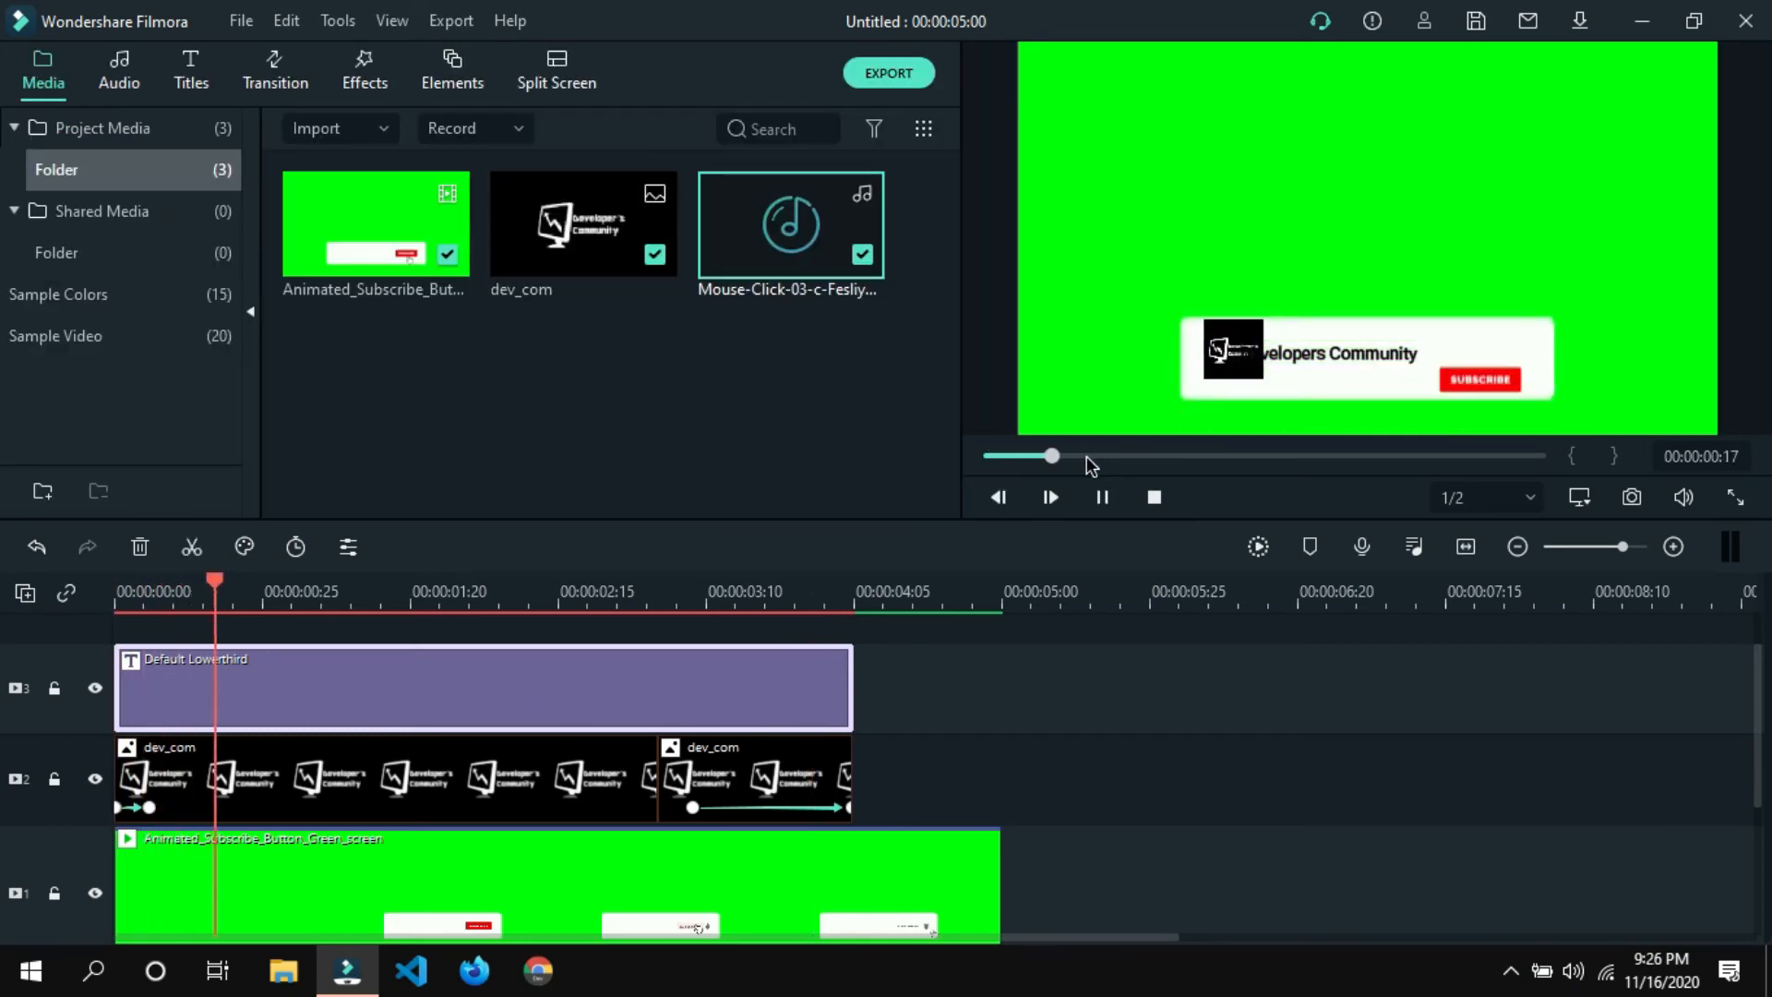
key("space")
left_click(1294, 360)
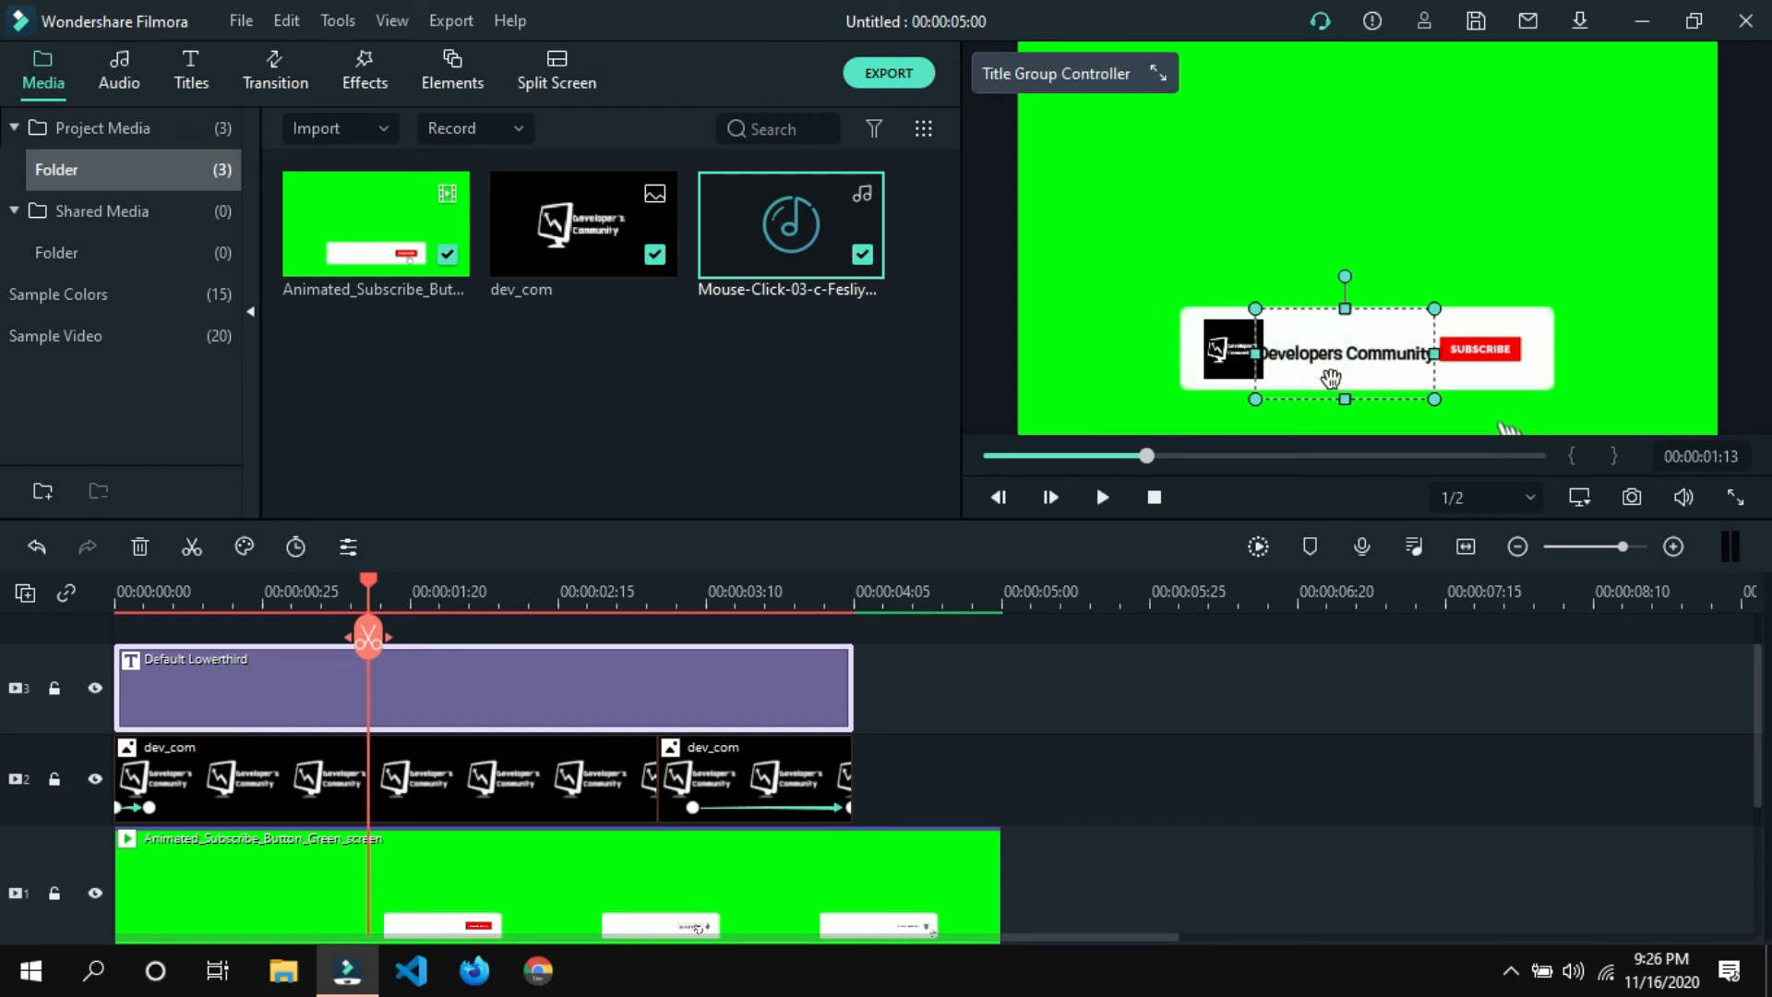
left_click_drag(1261, 357, 1311, 358)
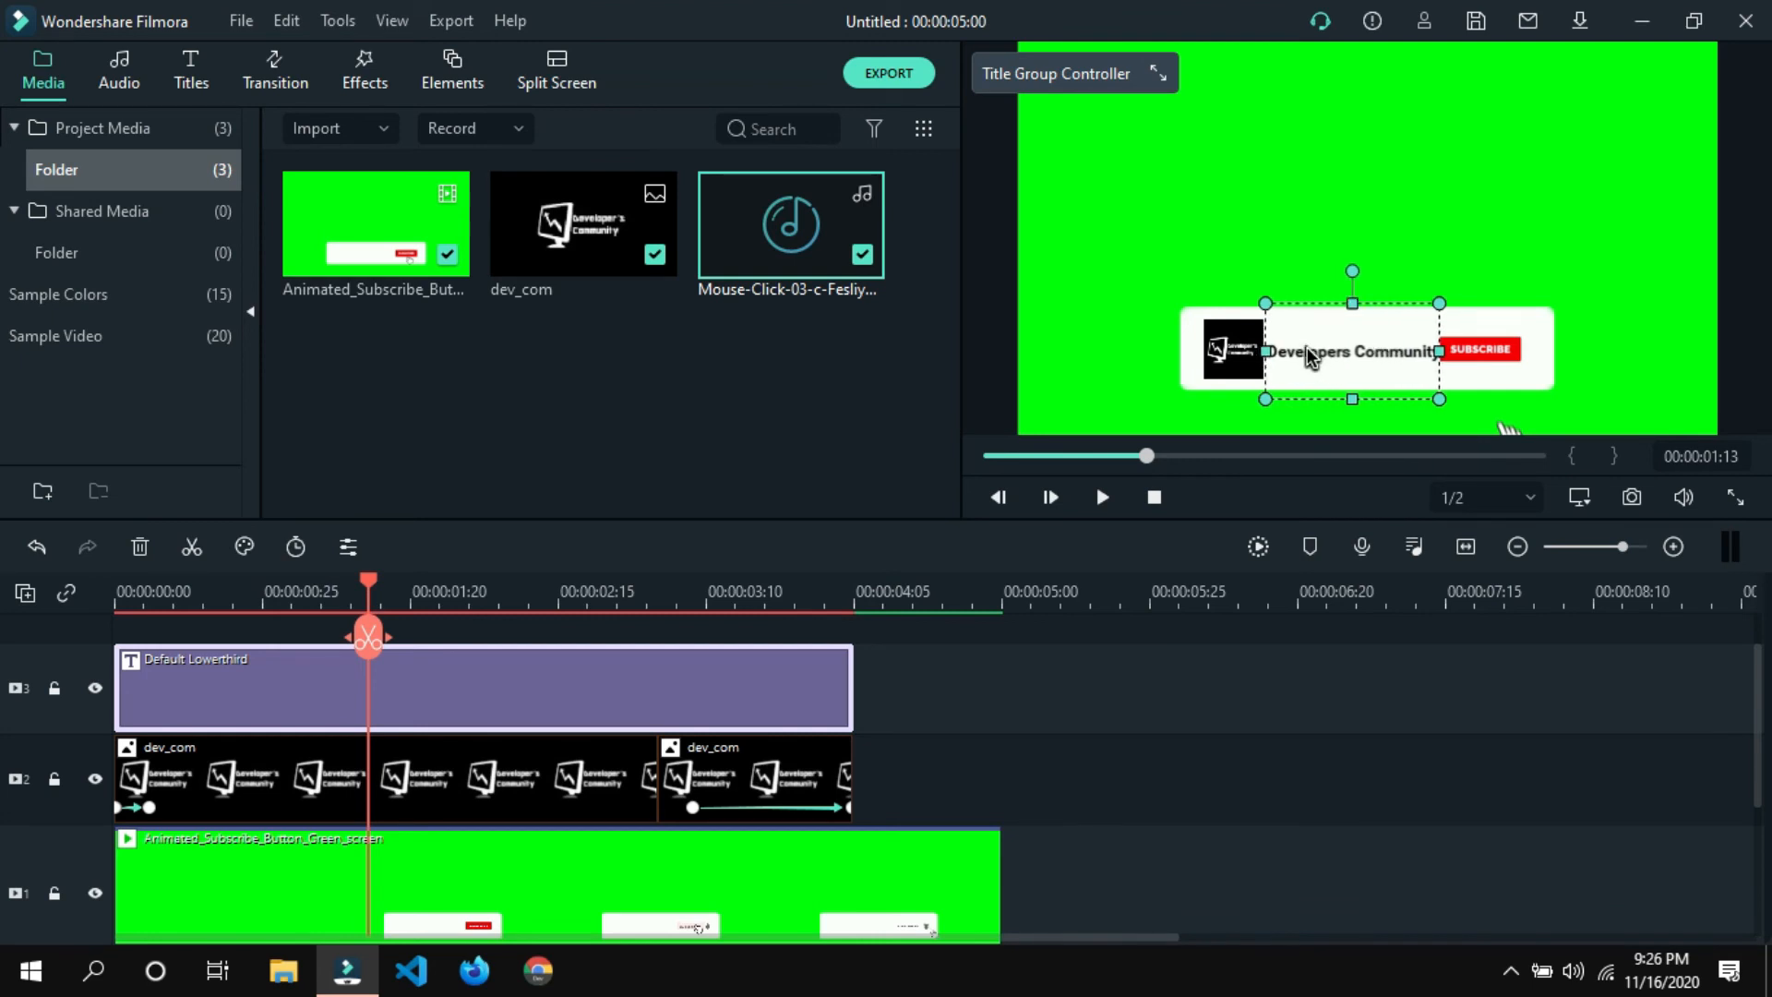
Shrink the logo of the first dev_com clip and move it closer to the white bar's left end.
left_click(1205, 396)
left_click(1250, 367)
left_click_drag(1239, 341, 1216, 354)
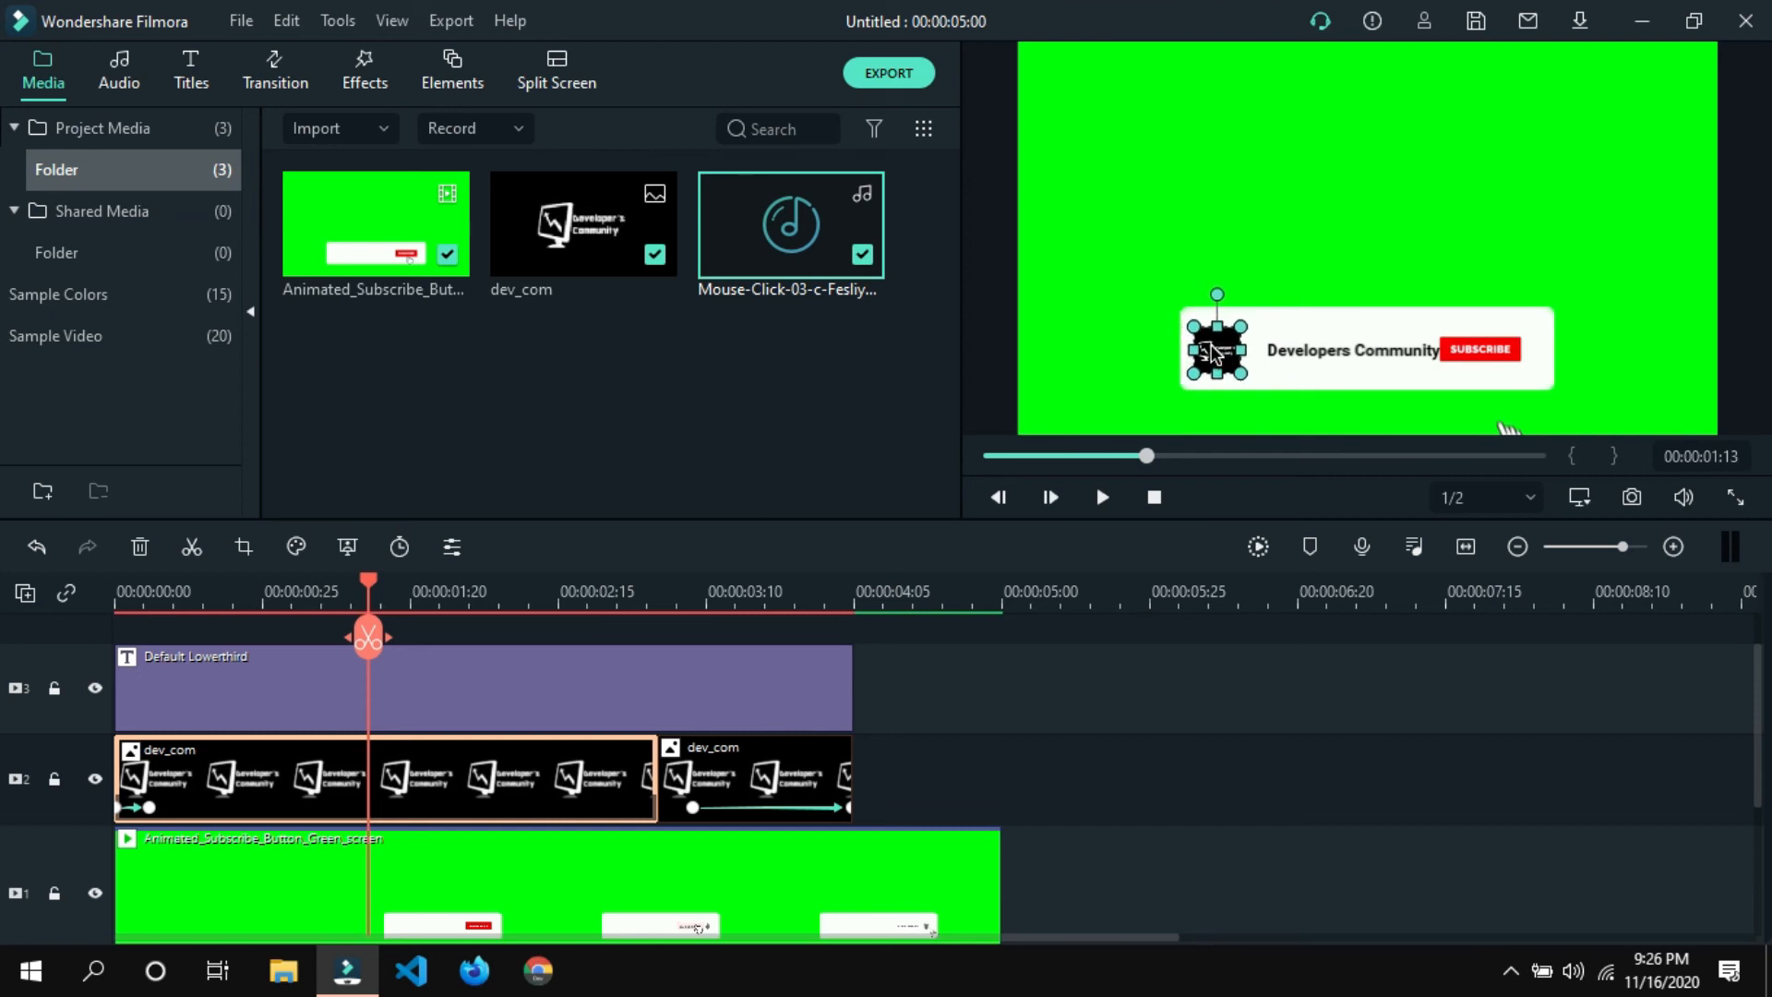
Enlarge and center the title in the gap between the logo and the subscribe button, and return the playhead to the start.
left_click(1282, 351)
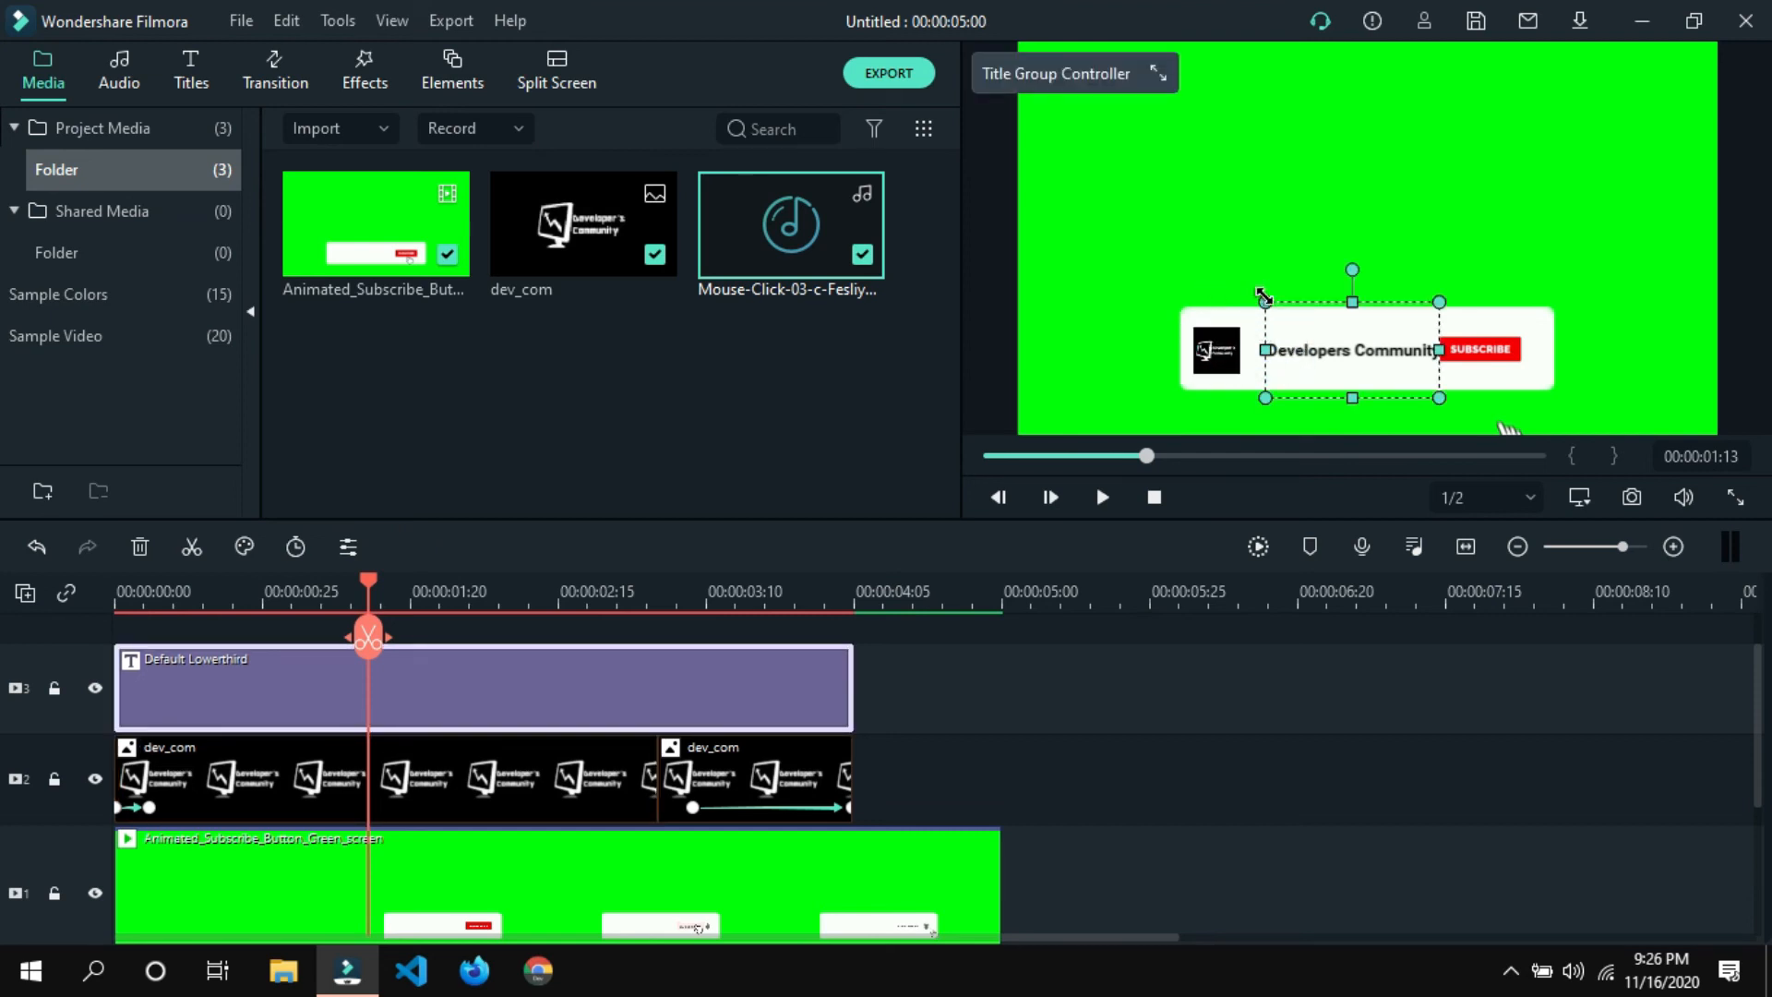
left_click_drag(1265, 296, 1250, 299)
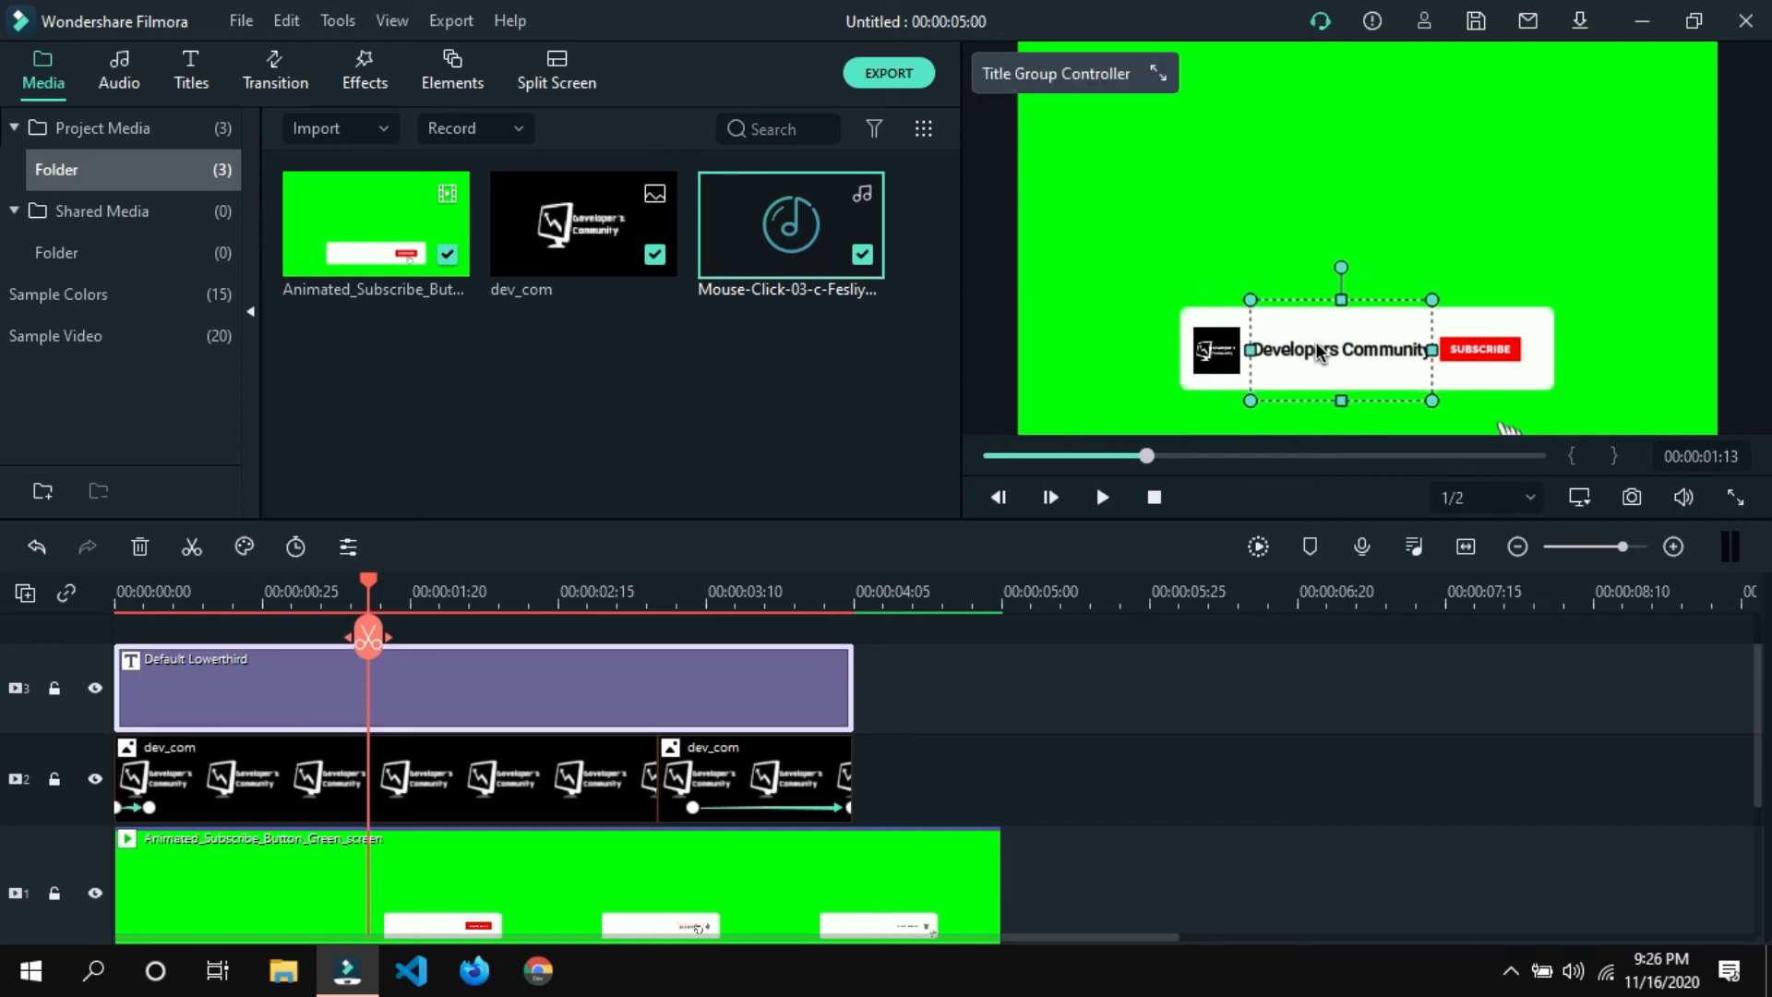
left_click(1073, 409)
left_click_drag(1053, 465, 883, 479)
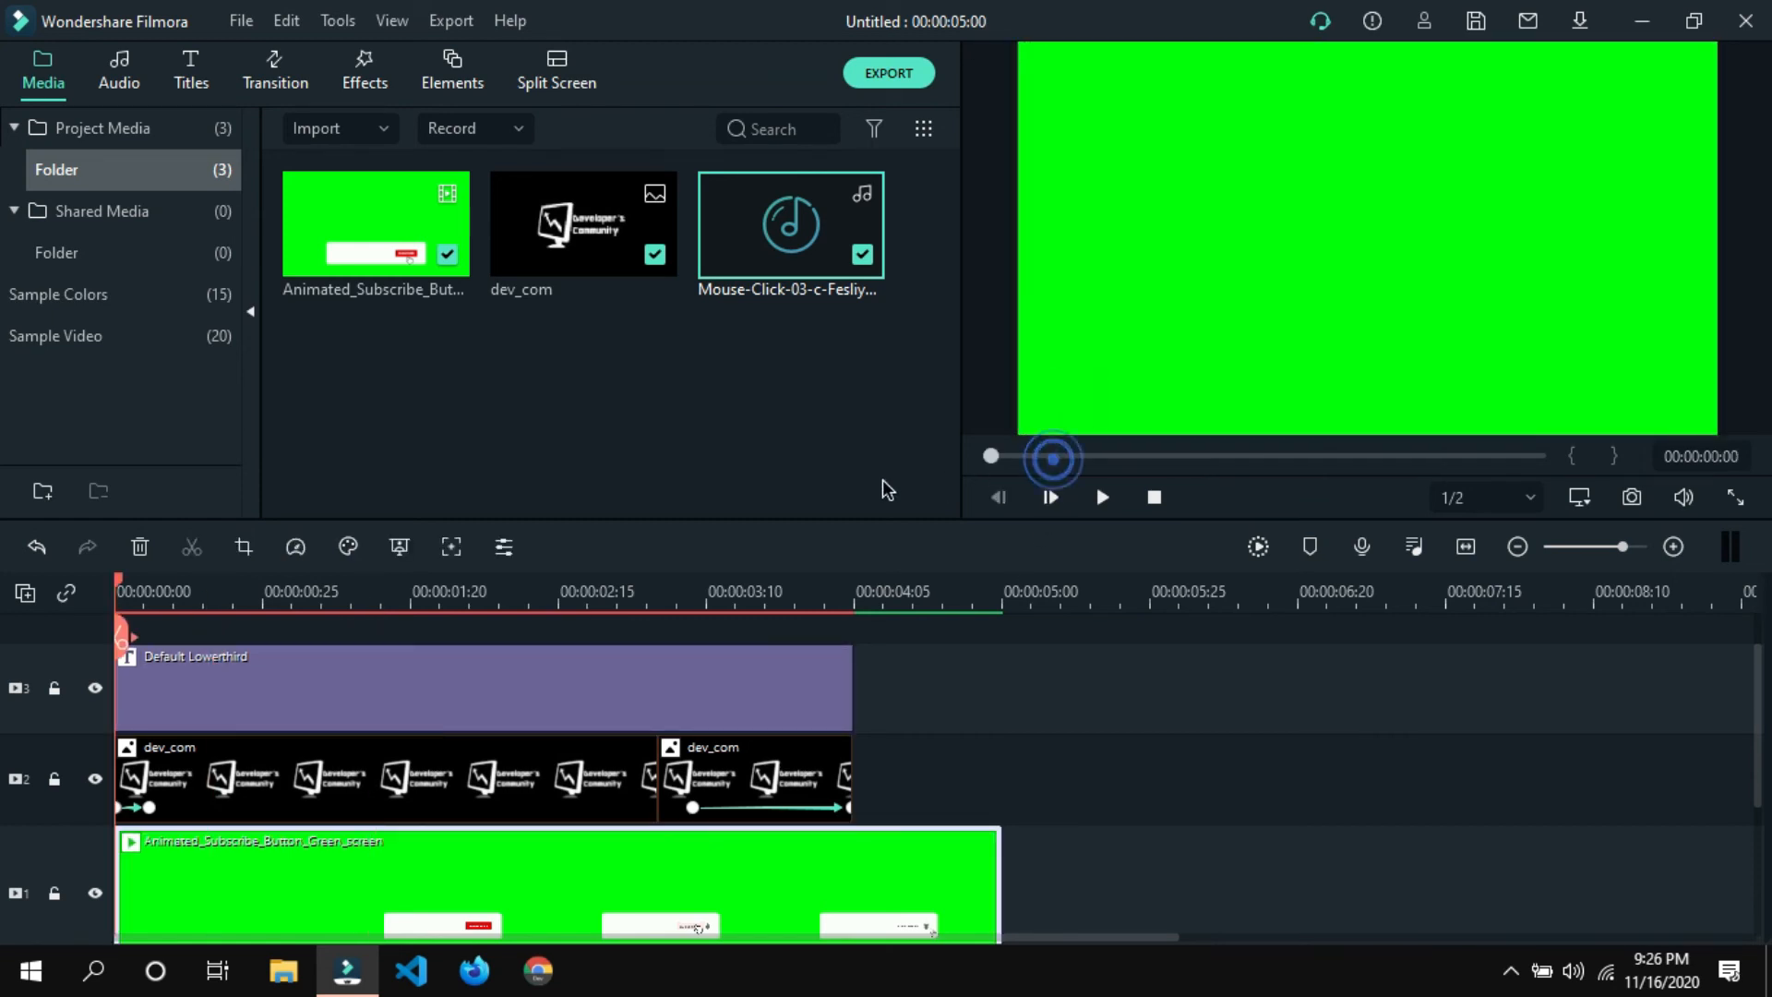